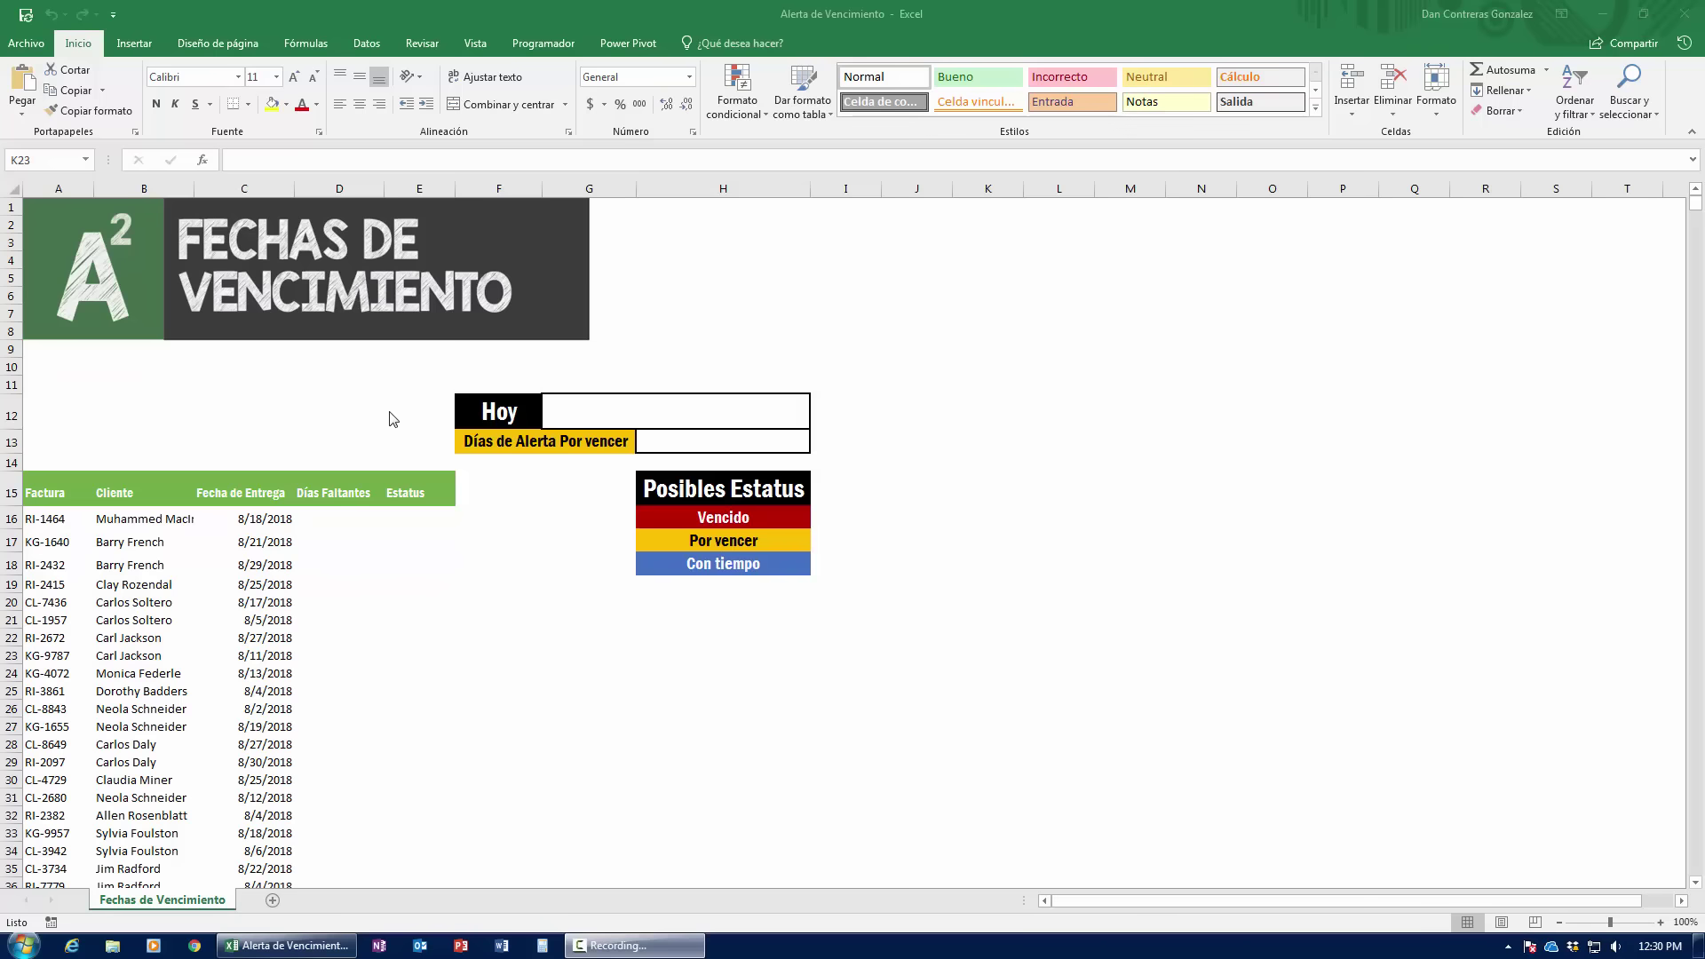
- Review the first invoice RI-1464, its delivery date, the empty Días Faltantes cell and the status labels
{"action": "scroll", "coordinate": [217, 529], "scroll_direction": "down", "scroll_amount": 3}
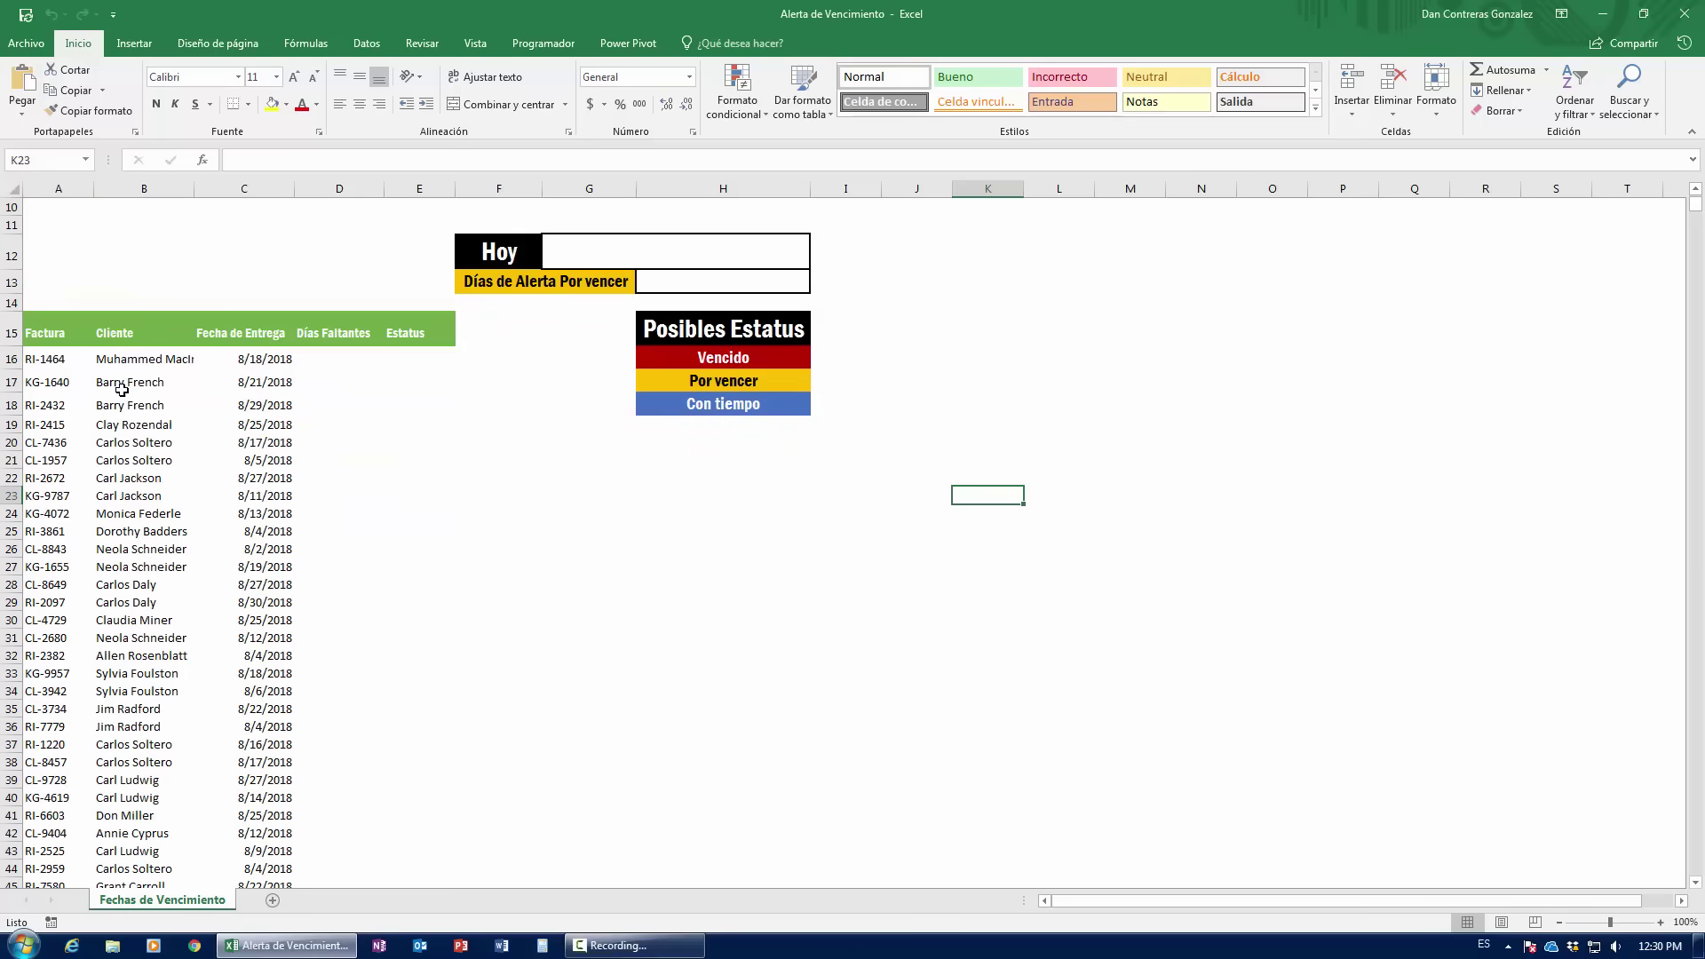
{"action": "left_click", "coordinate": [62, 366]}
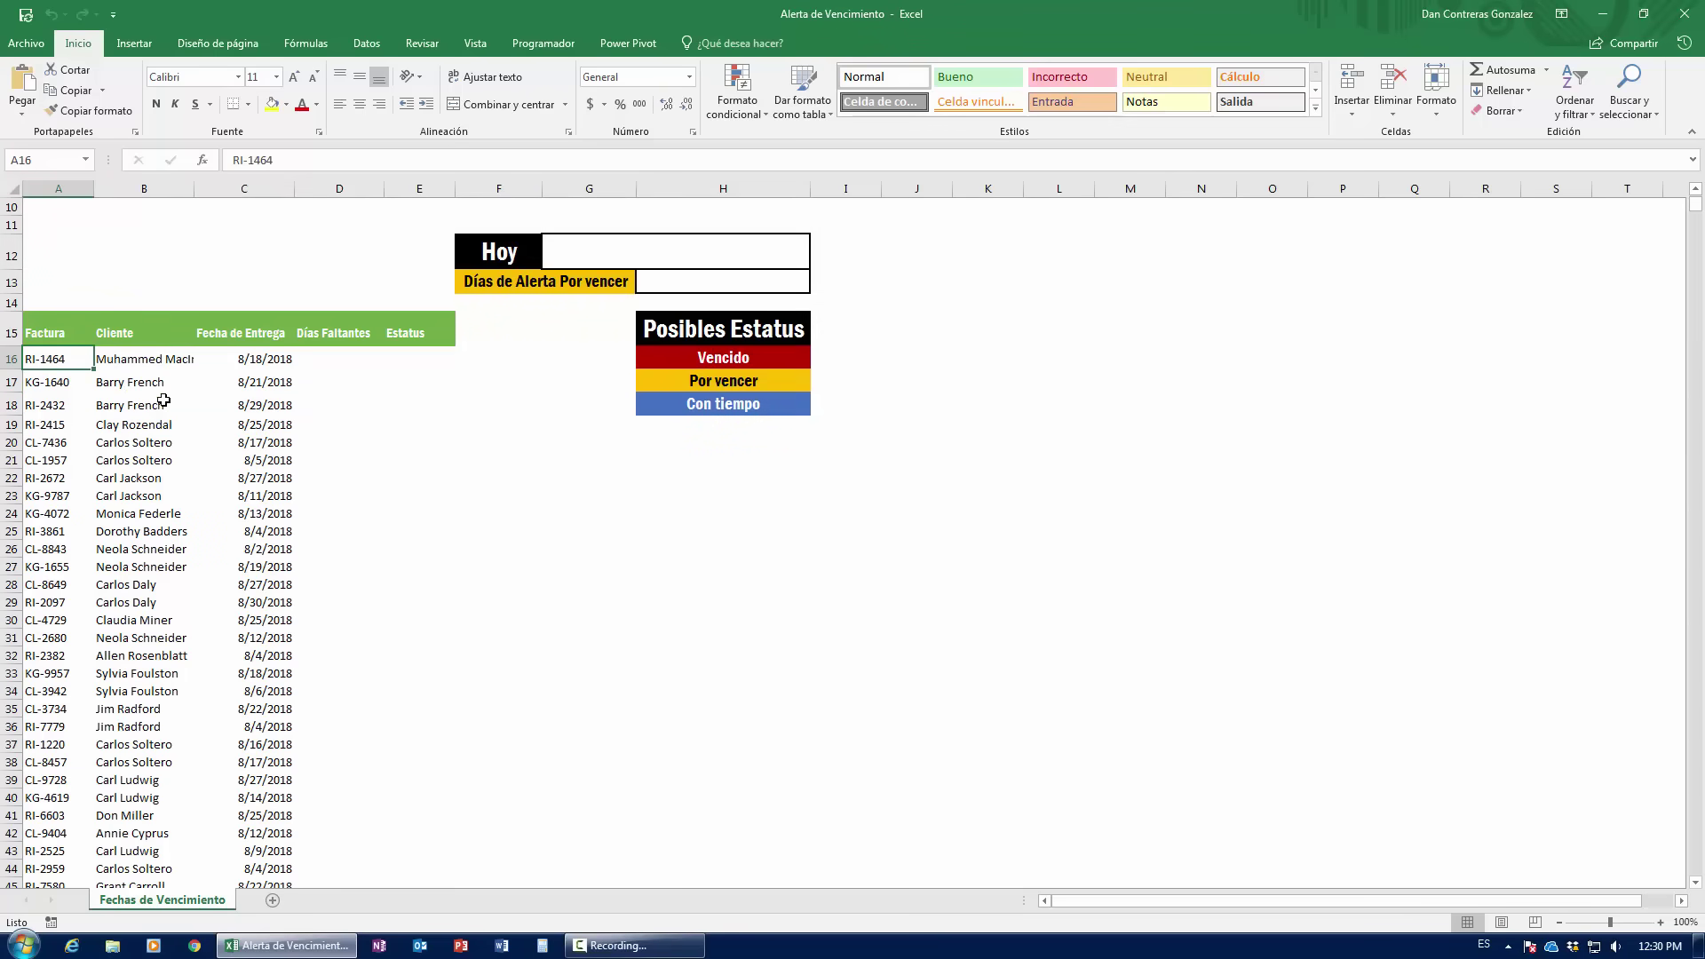
{"action": "scroll", "coordinate": [175, 433], "scroll_direction": "up", "scroll_amount": 3}
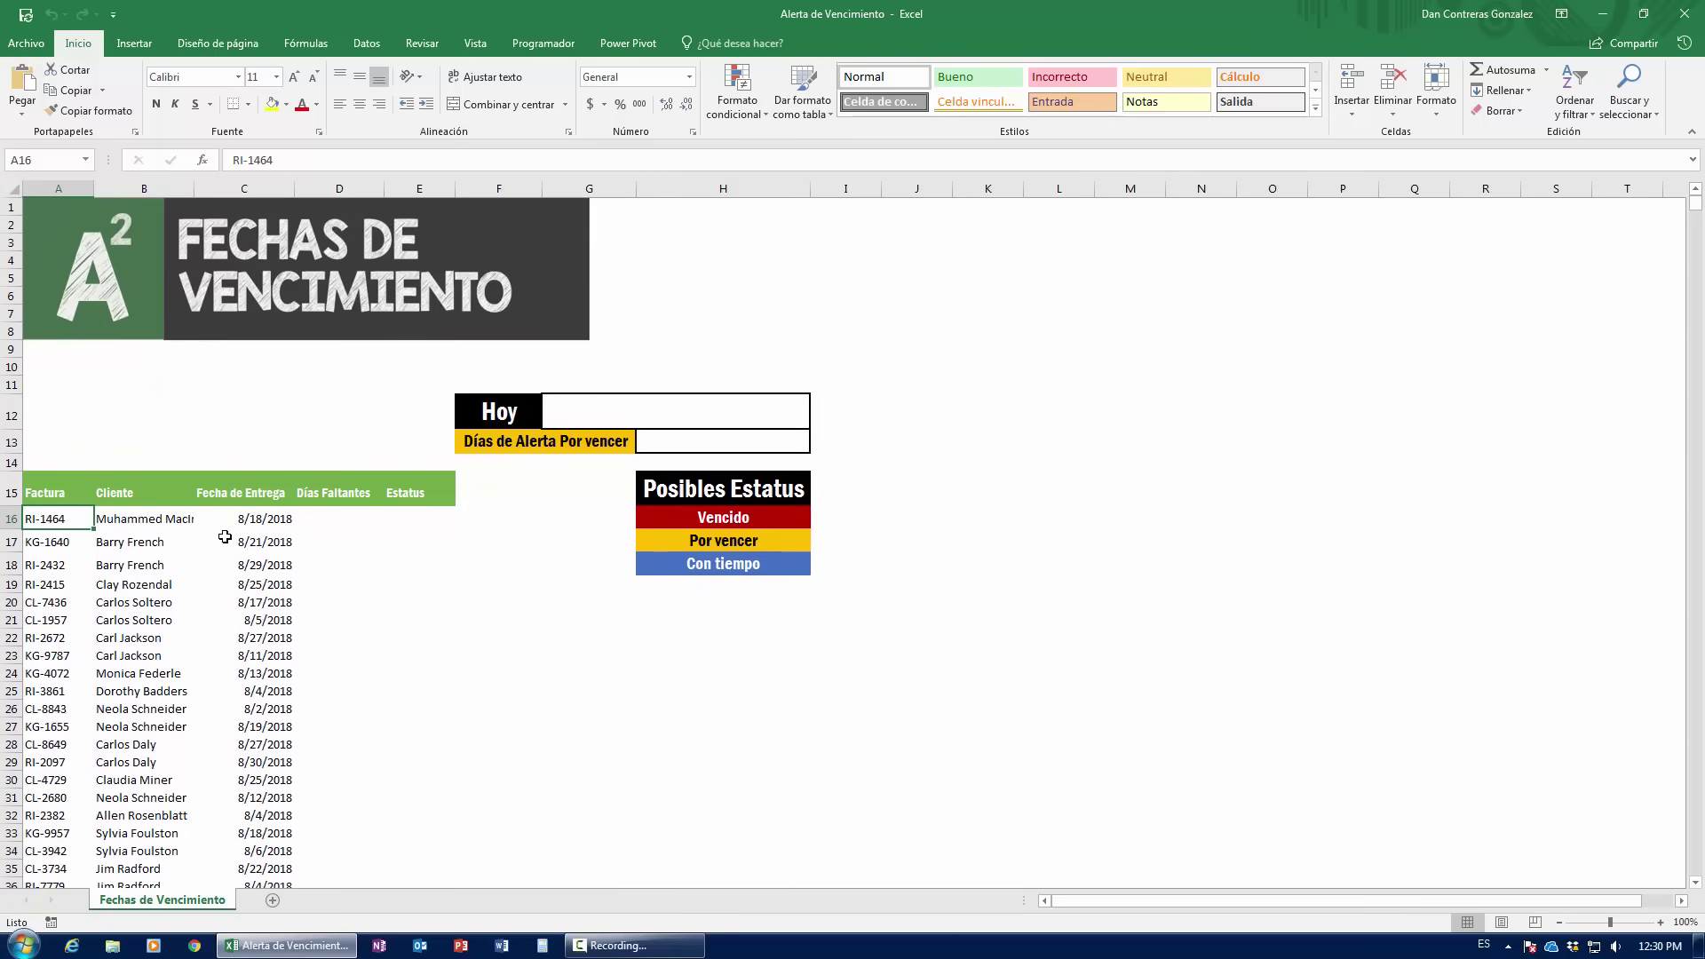
{"action": "left_click", "coordinate": [247, 515]}
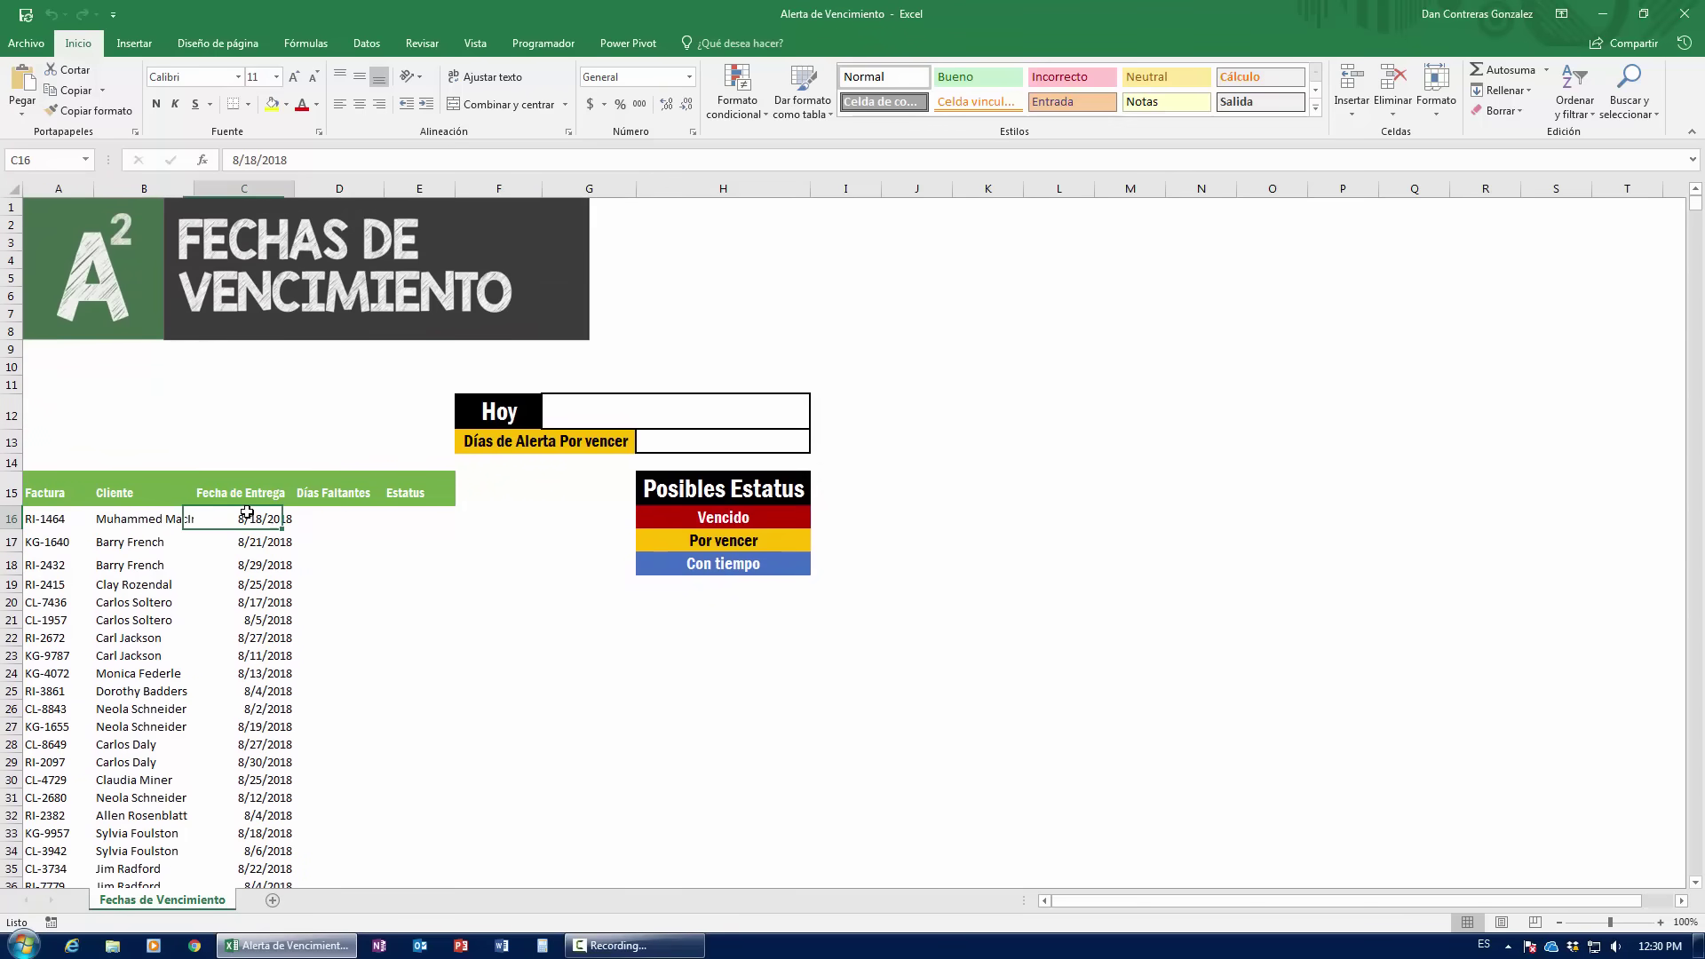
{"action": "left_click", "coordinate": [342, 519]}
{"action": "left_click", "coordinate": [279, 526]}
{"action": "left_click", "coordinate": [750, 539]}
{"action": "left_click", "coordinate": [760, 566]}
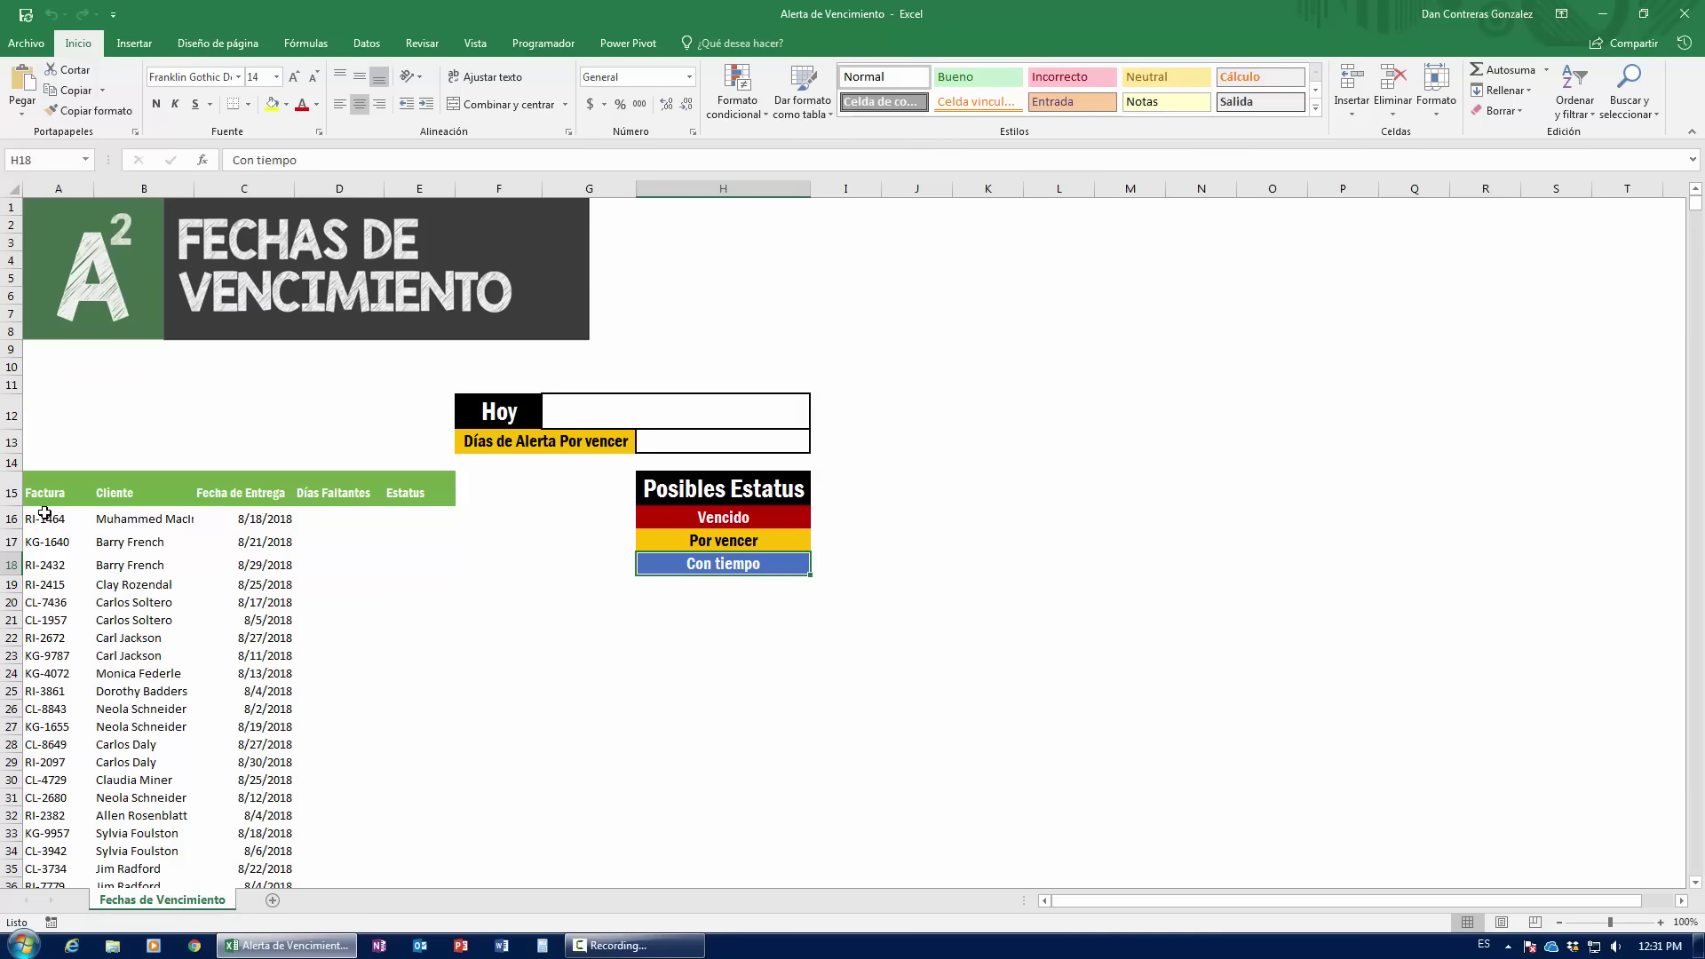
- Check how far the invoice data runs in the Factura, client and delivery date columns
{"action": "left_click", "coordinate": [46, 498]}
{"action": "key", "text": "ctrl+Down"}
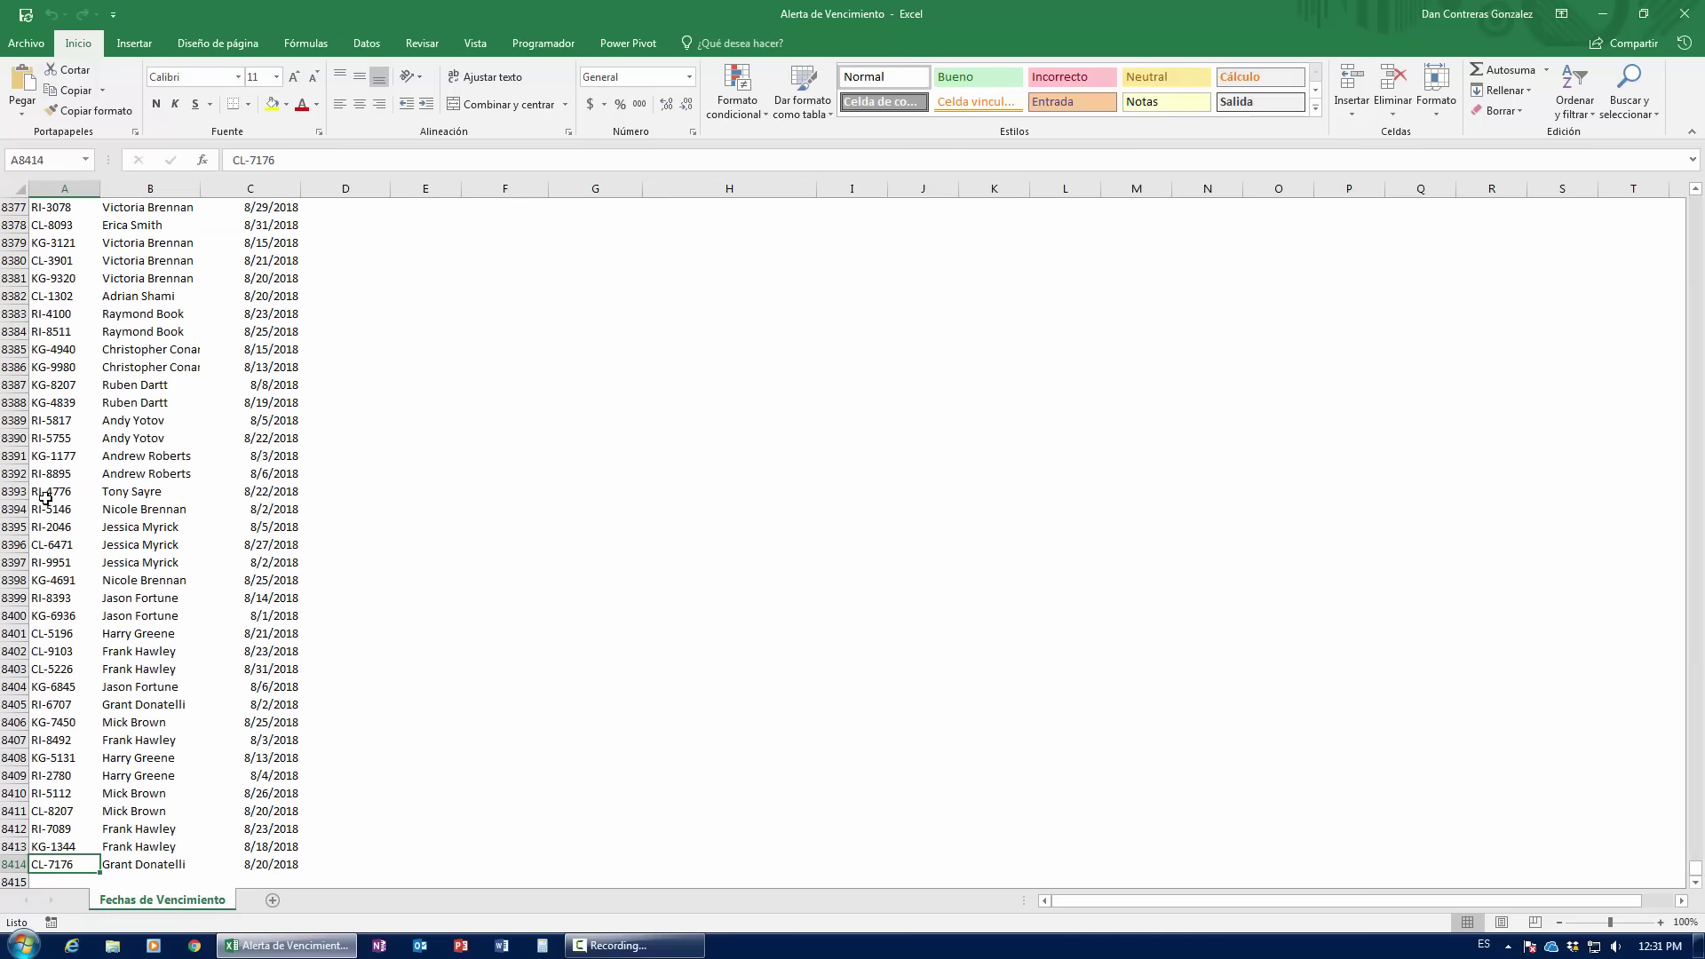
{"action": "key", "text": "ctrl+Up"}
{"action": "key", "text": "Right"}
{"action": "key", "text": "ctrl+Down"}
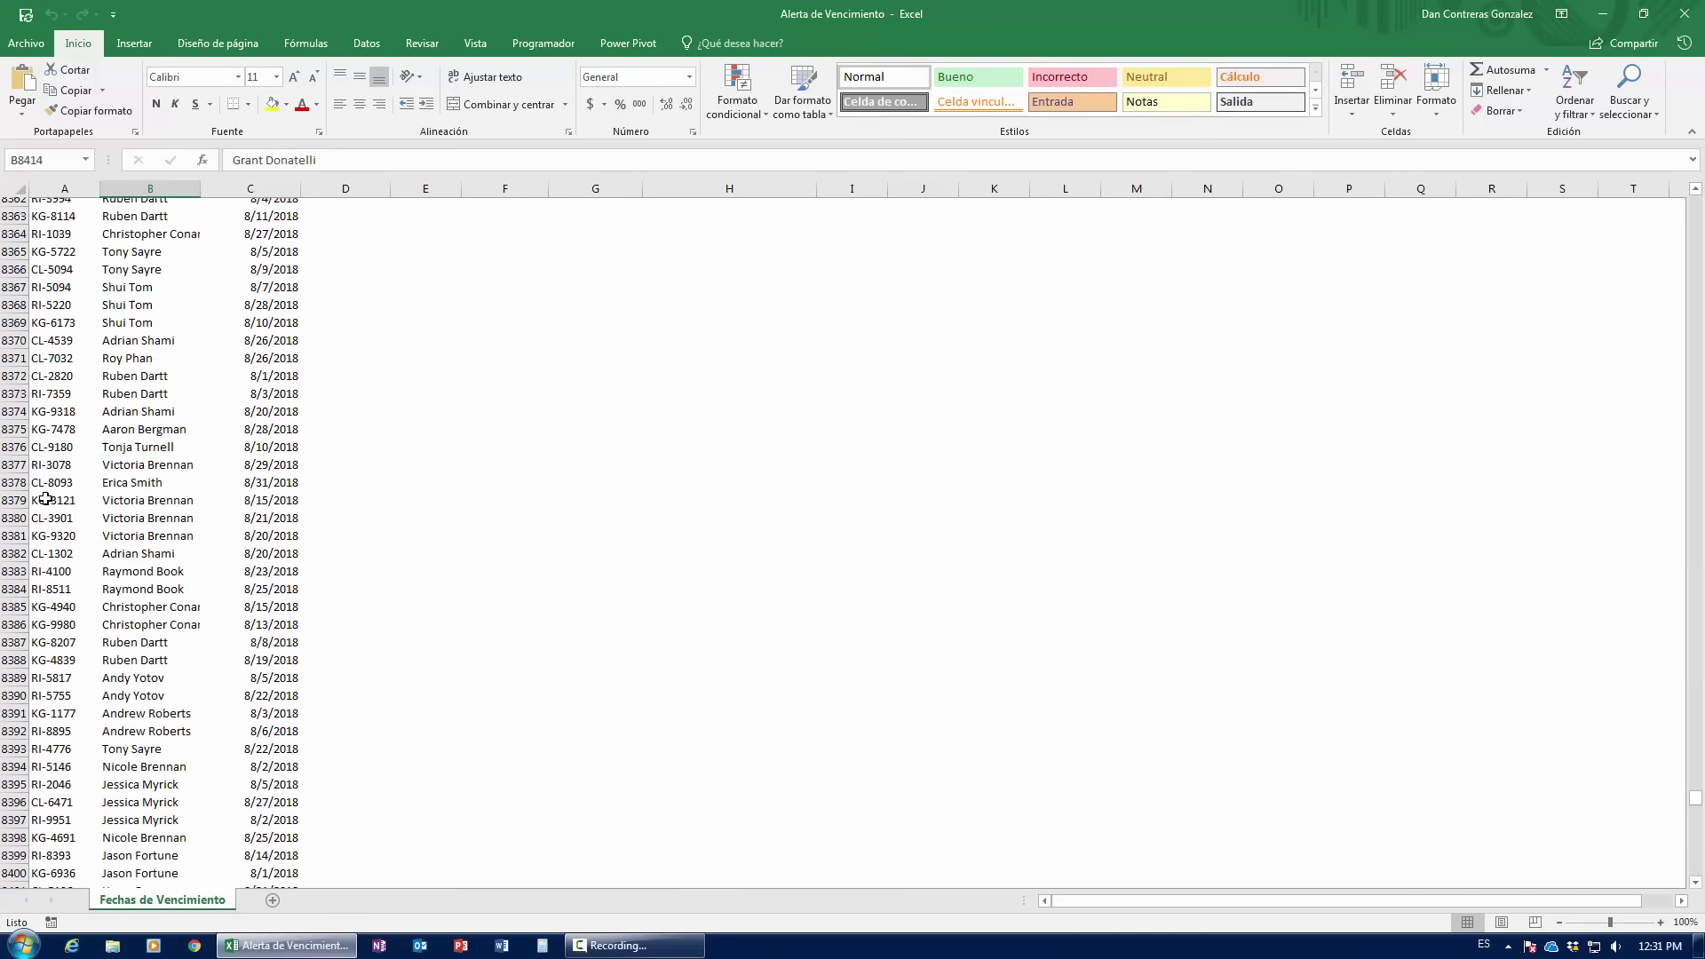
{"action": "key", "text": "ctrl+Up"}
{"action": "key", "text": "Right"}
{"action": "key", "text": "ctrl+Down"}
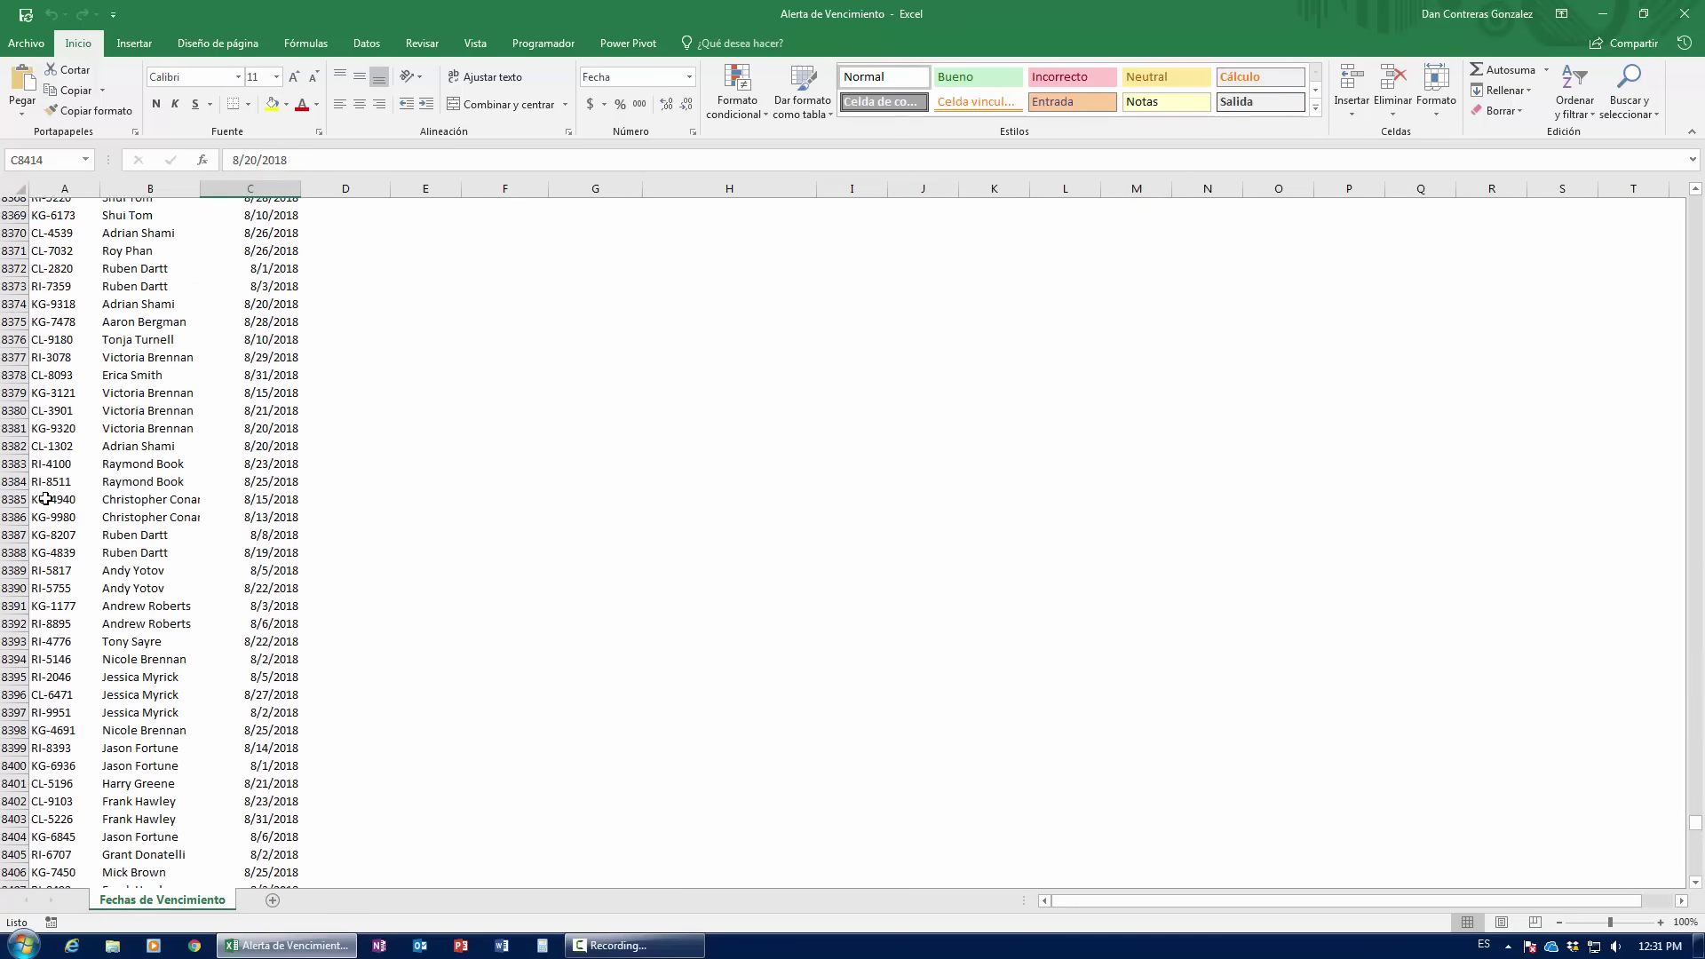
{"action": "key", "text": "ctrl+Up"}
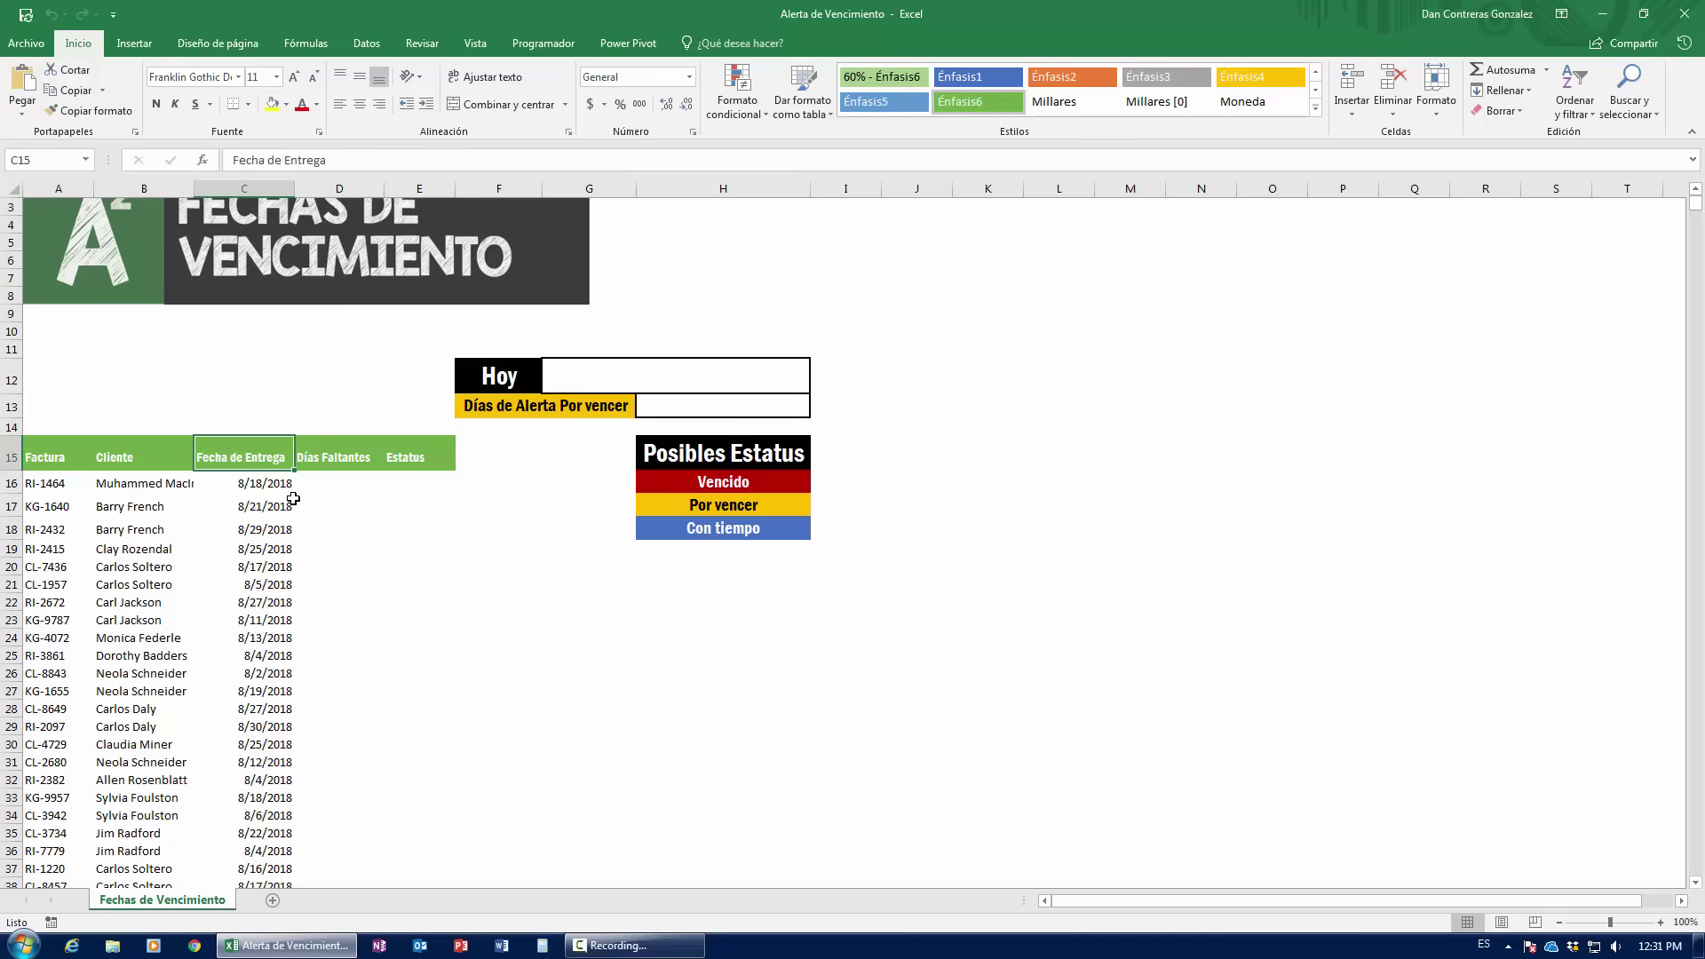
{"action": "scroll", "coordinate": [360, 598], "scroll_direction": "up", "scroll_amount": 1}
{"action": "left_click", "coordinate": [335, 495]}
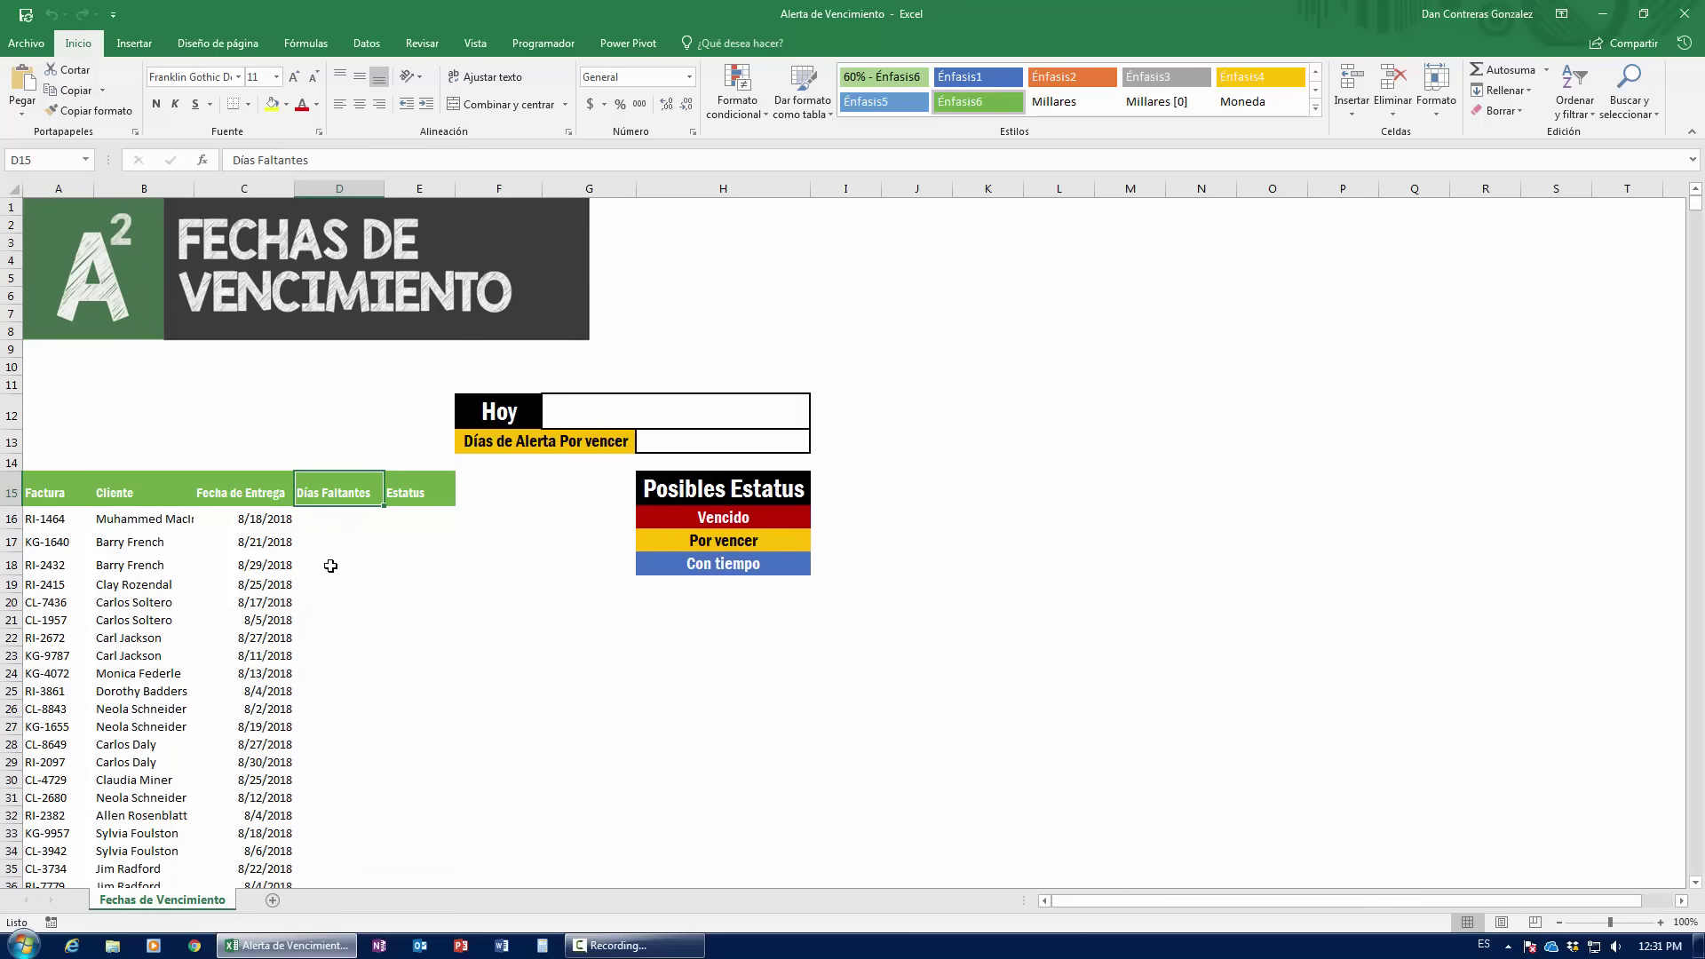
{"action": "left_click", "coordinate": [406, 483]}
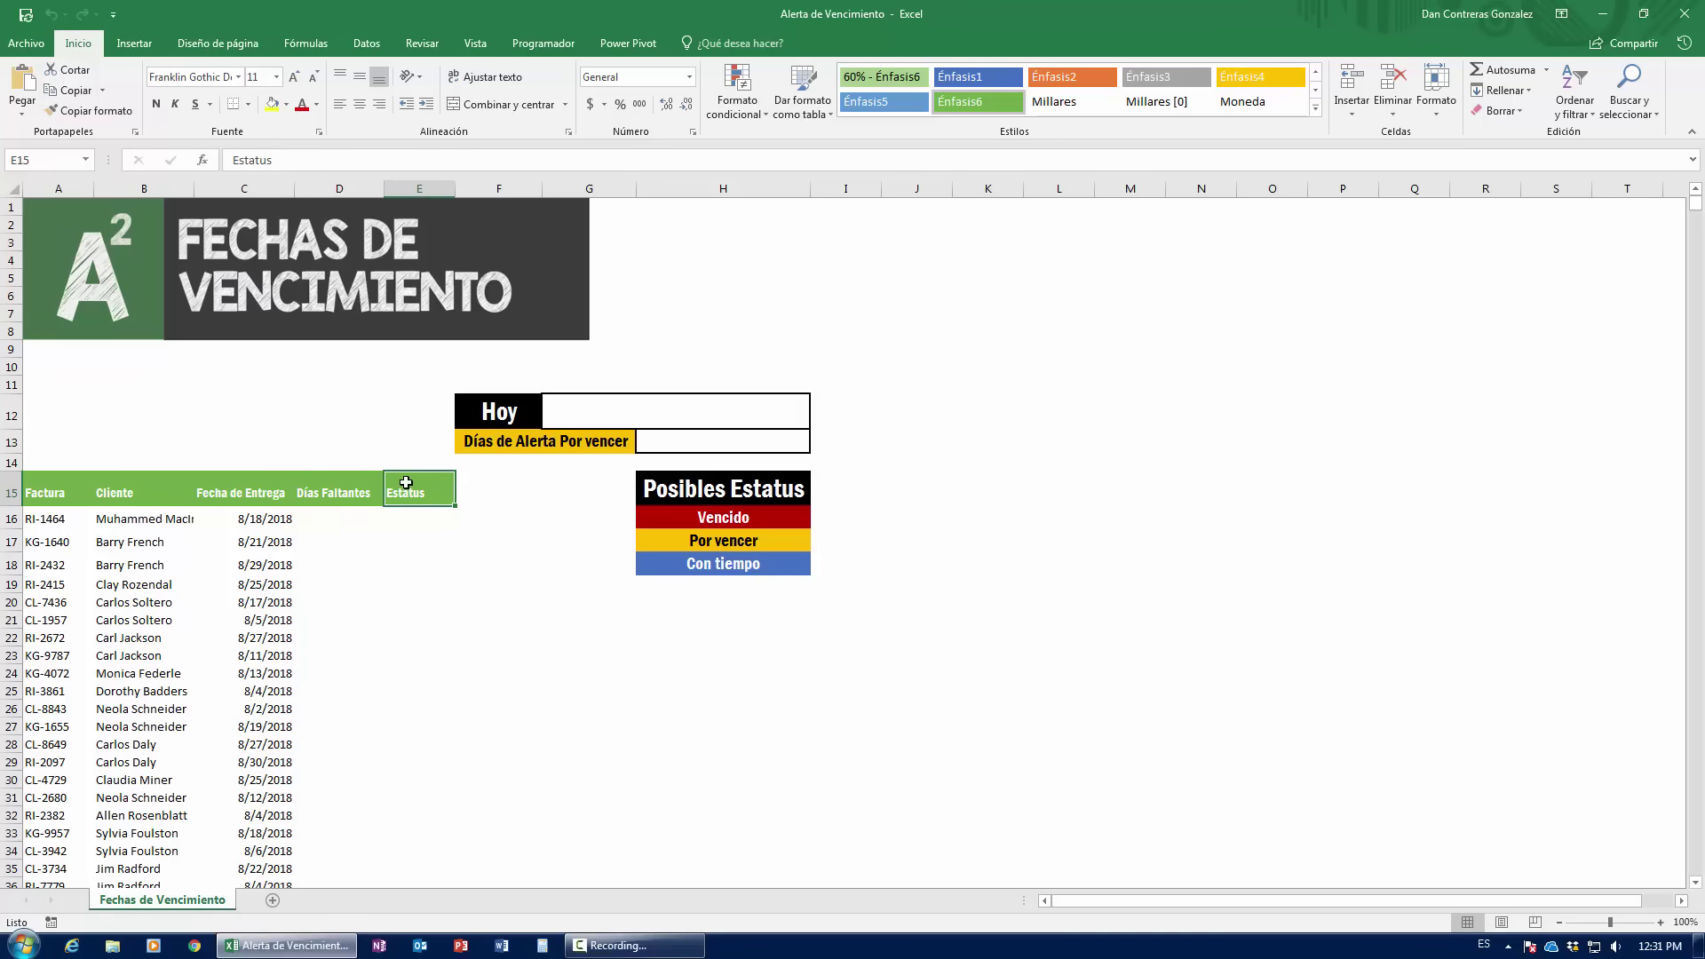
- Enter =HOY() in the cell beside Hoy (G12)
{"action": "left_click", "coordinate": [599, 407]}
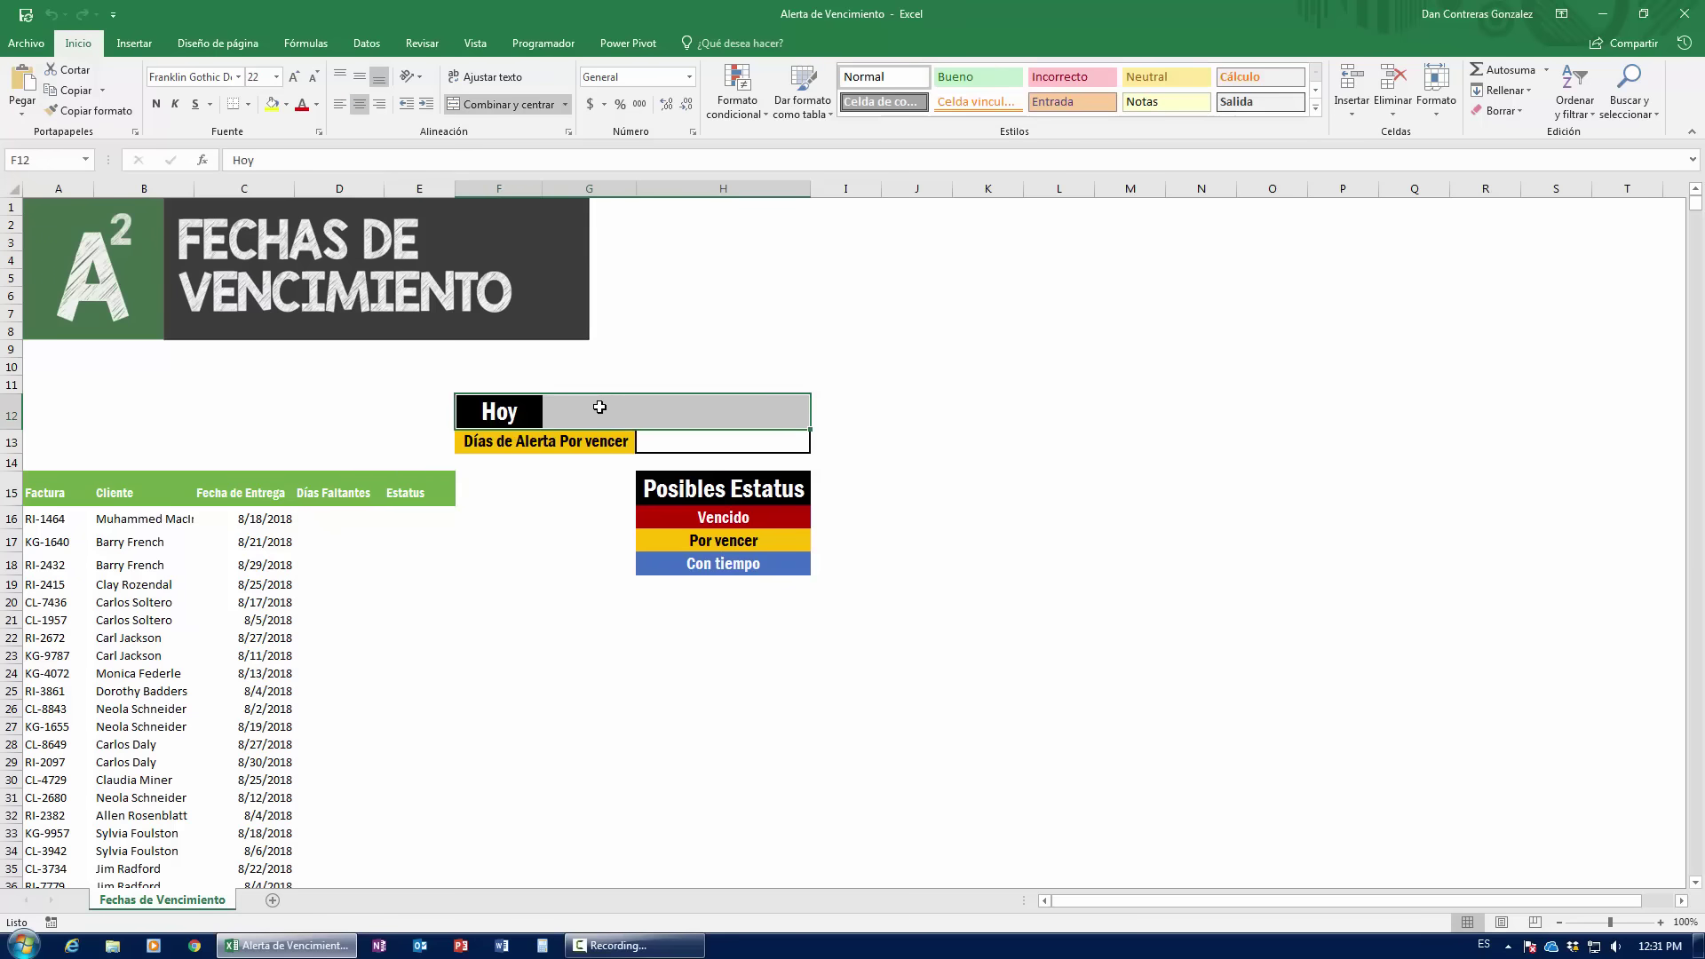
{"action": "left_click", "coordinate": [590, 412]}
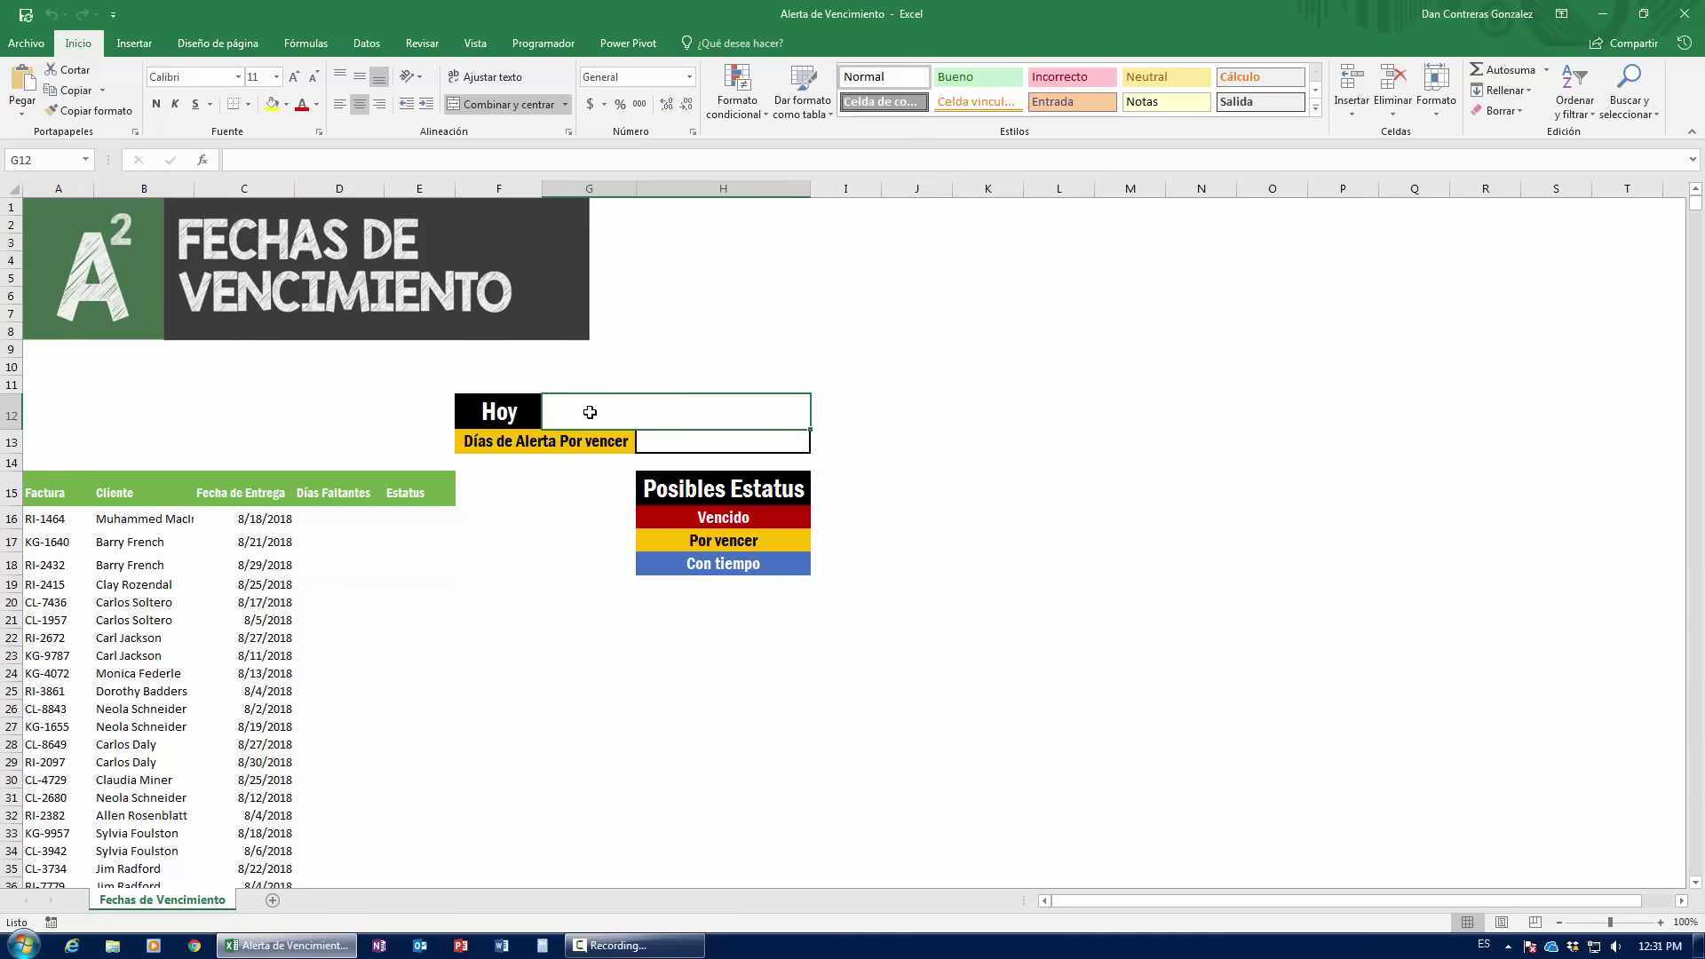
{"action": "type", "text": "=hoy"}
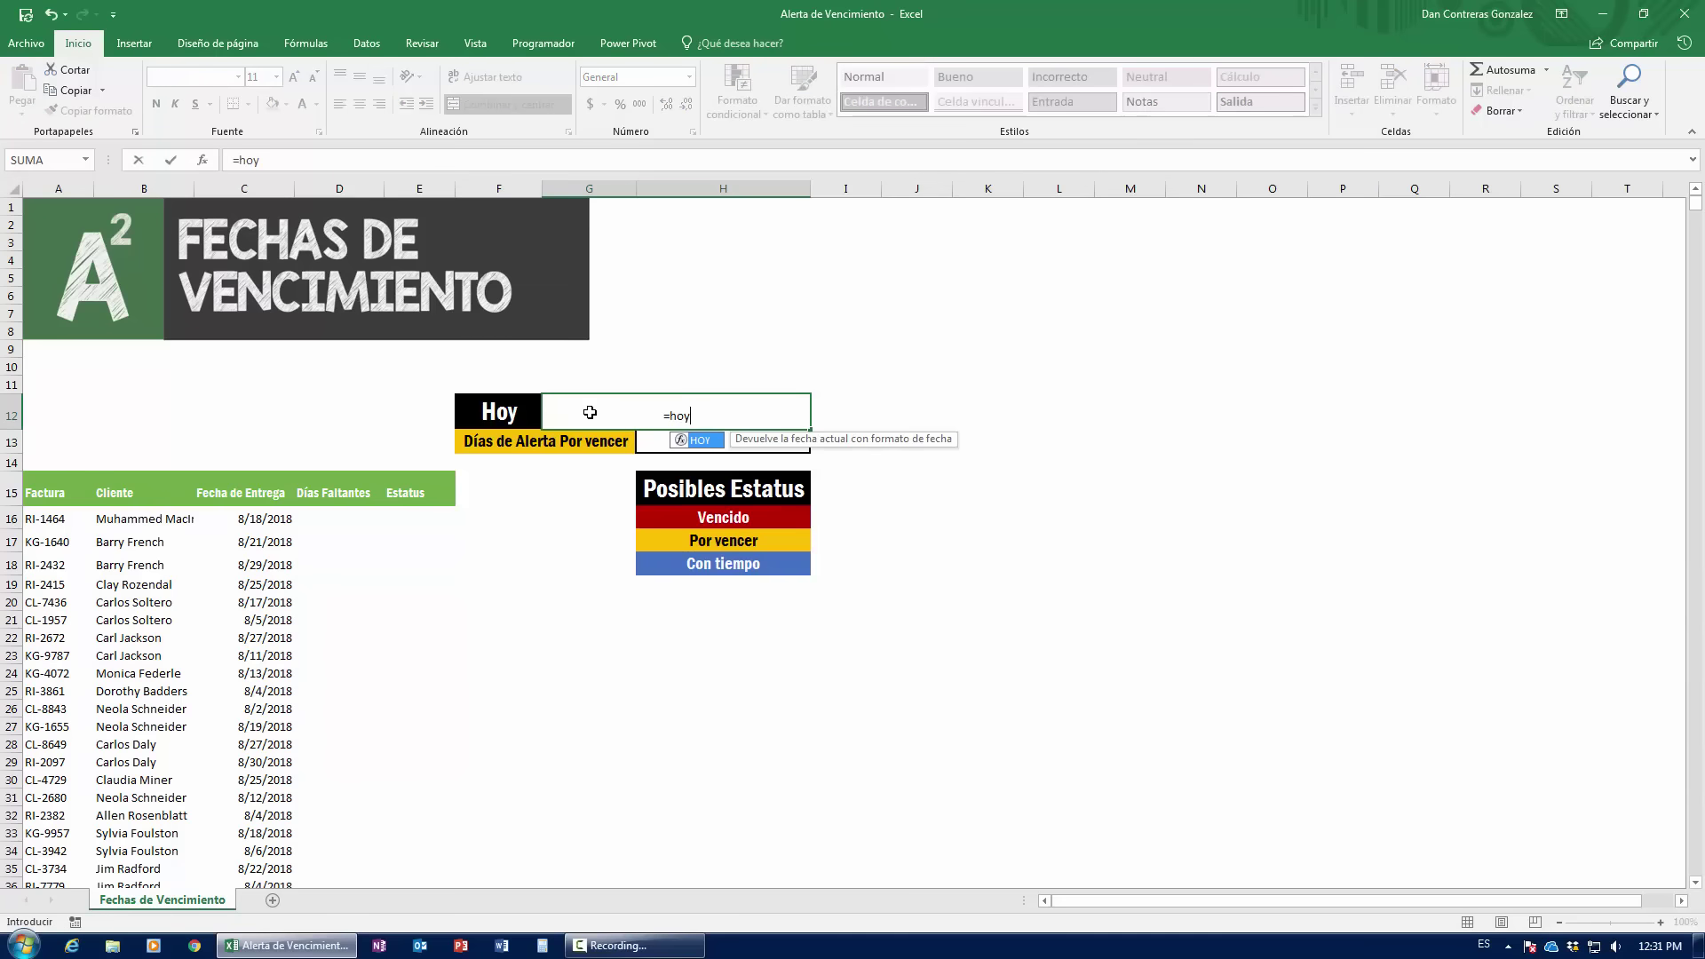
{"action": "type", "text": "()"}
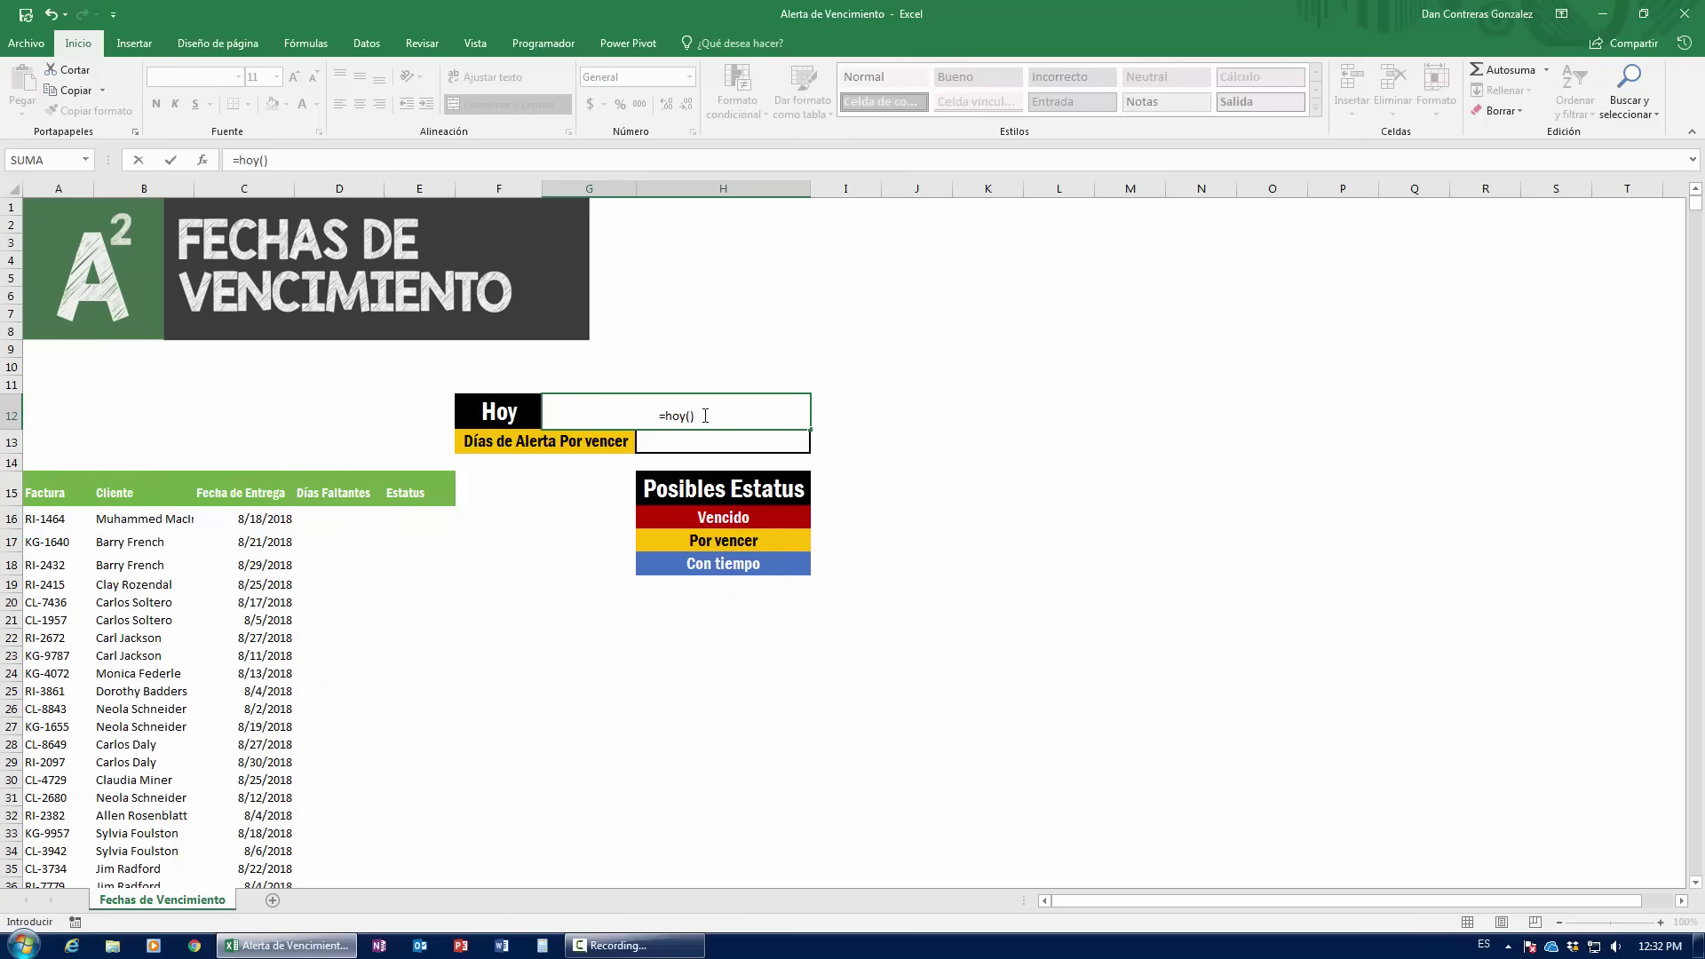
{"action": "key", "text": "ctrl+Return"}
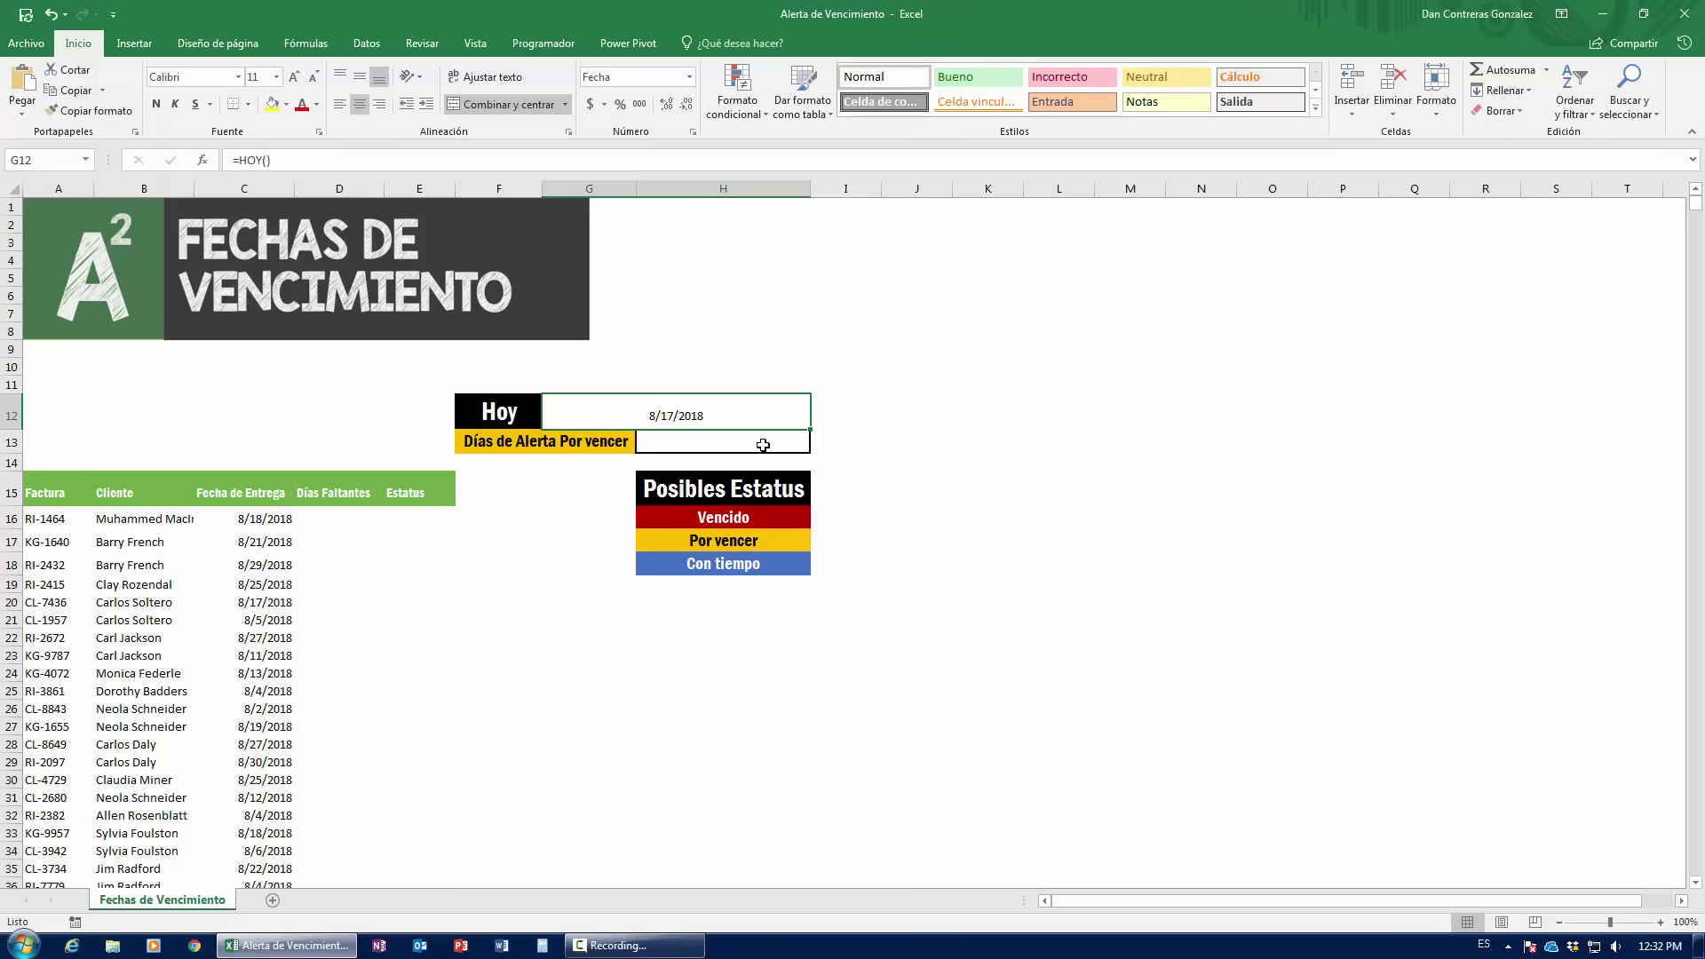
- Format the Hoy date as Fecha larga, showing Friday, August 17, 2018
{"action": "left_click", "coordinate": [685, 83]}
{"action": "left_click", "coordinate": [685, 82]}
{"action": "left_click", "coordinate": [685, 83]}
{"action": "left_click", "coordinate": [688, 80]}
{"action": "left_click", "coordinate": [673, 297]}
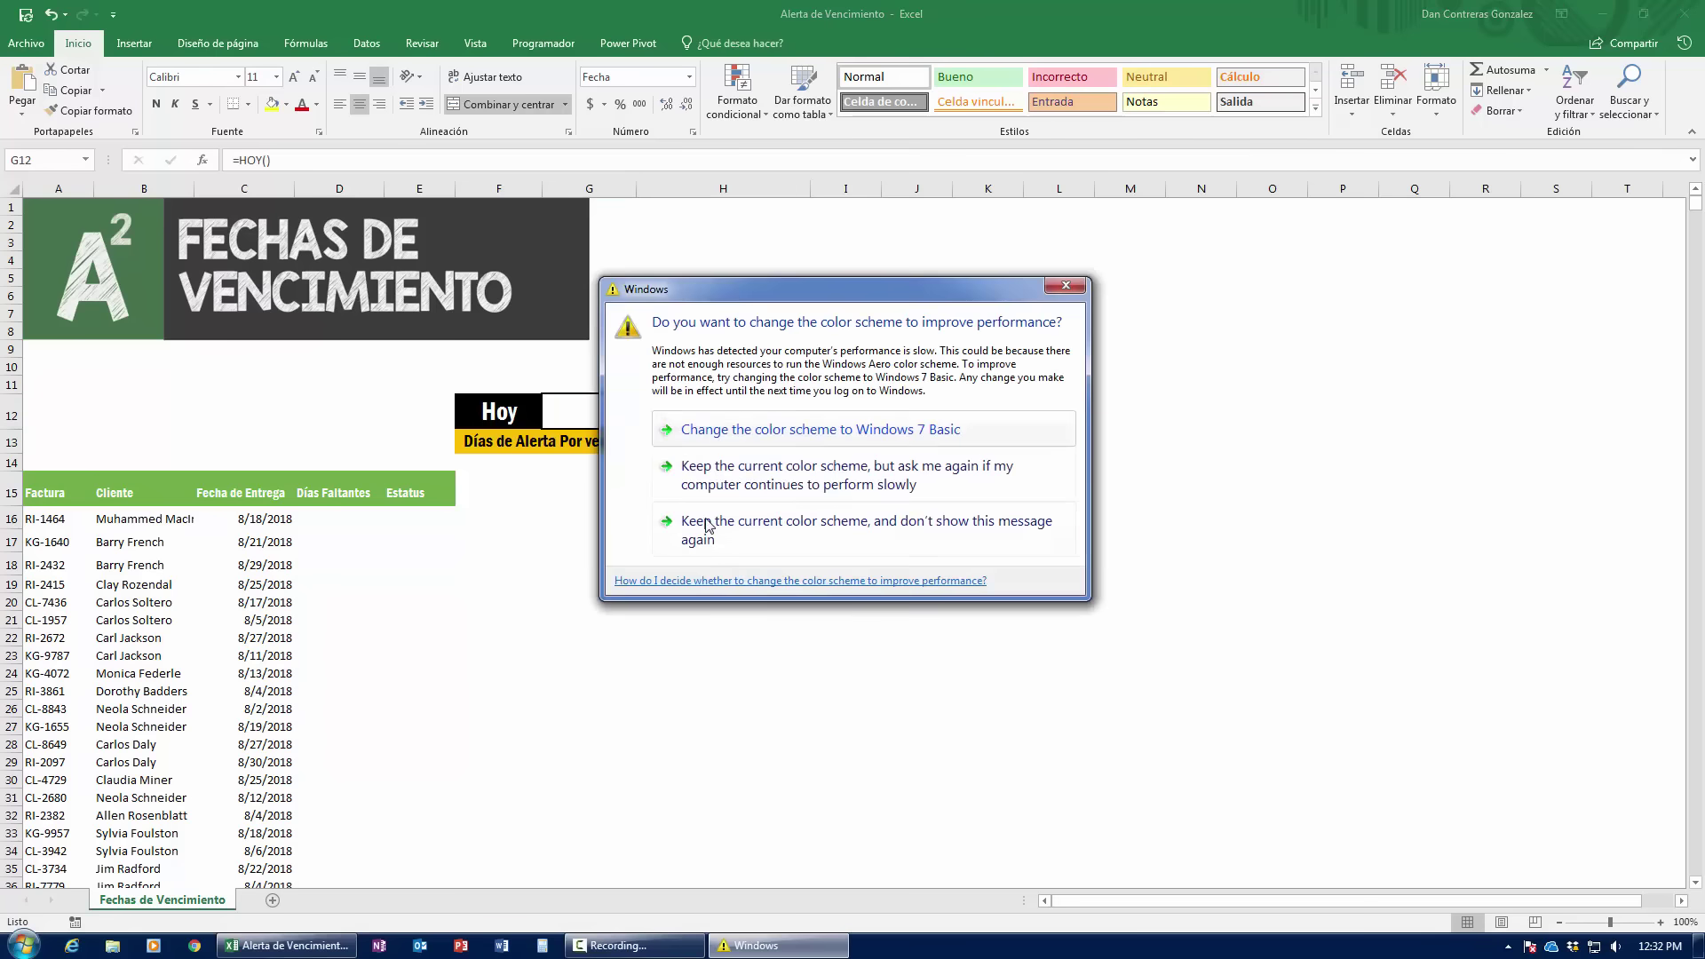
{"action": "left_click", "coordinate": [707, 523]}
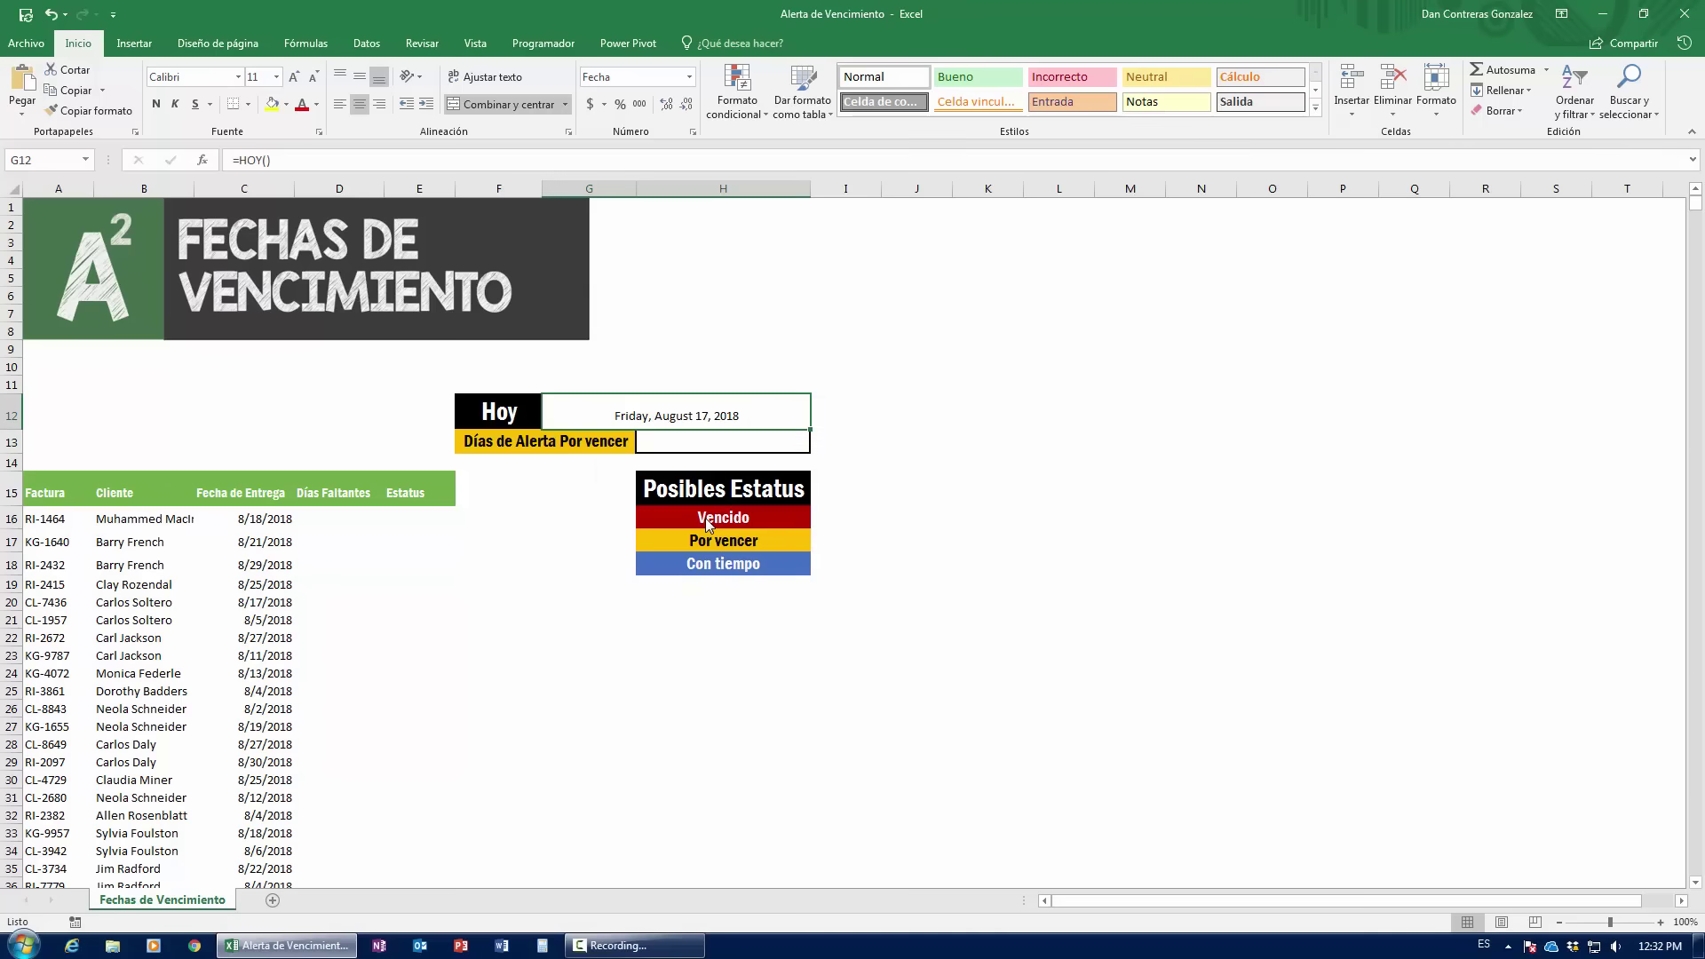
{"action": "left_click", "coordinate": [645, 446]}
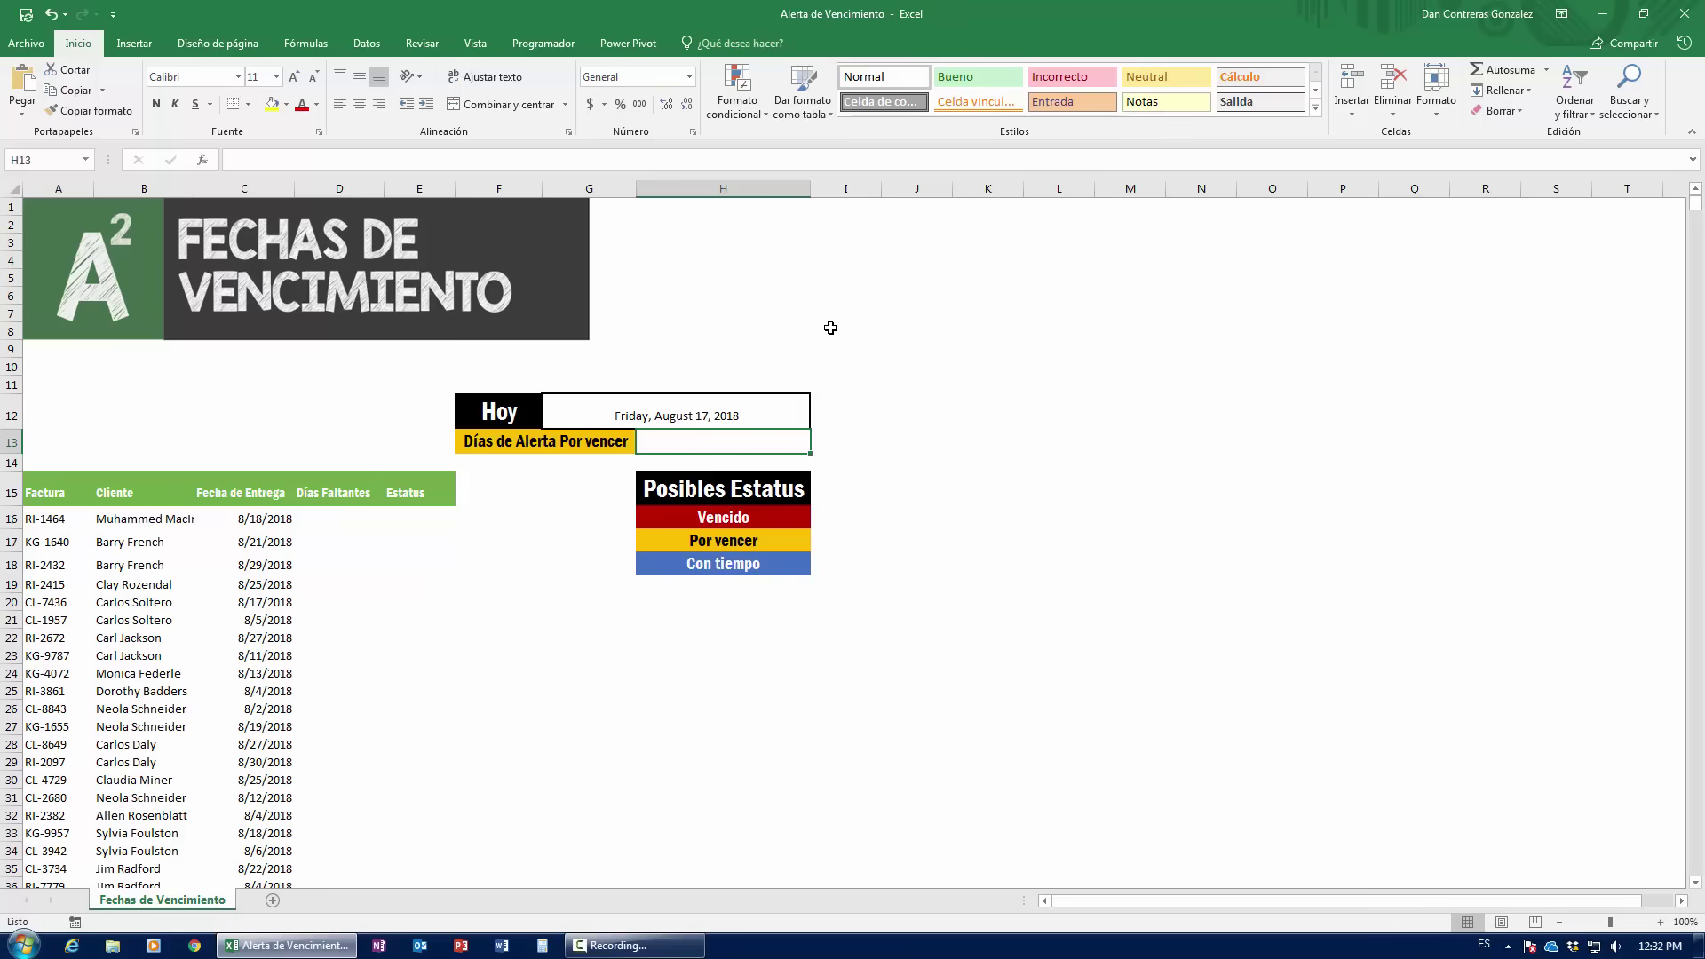
- Enter 3 as the Por vencer alert days in H13
{"action": "type", "text": "3"}
{"action": "key", "text": "Return"}
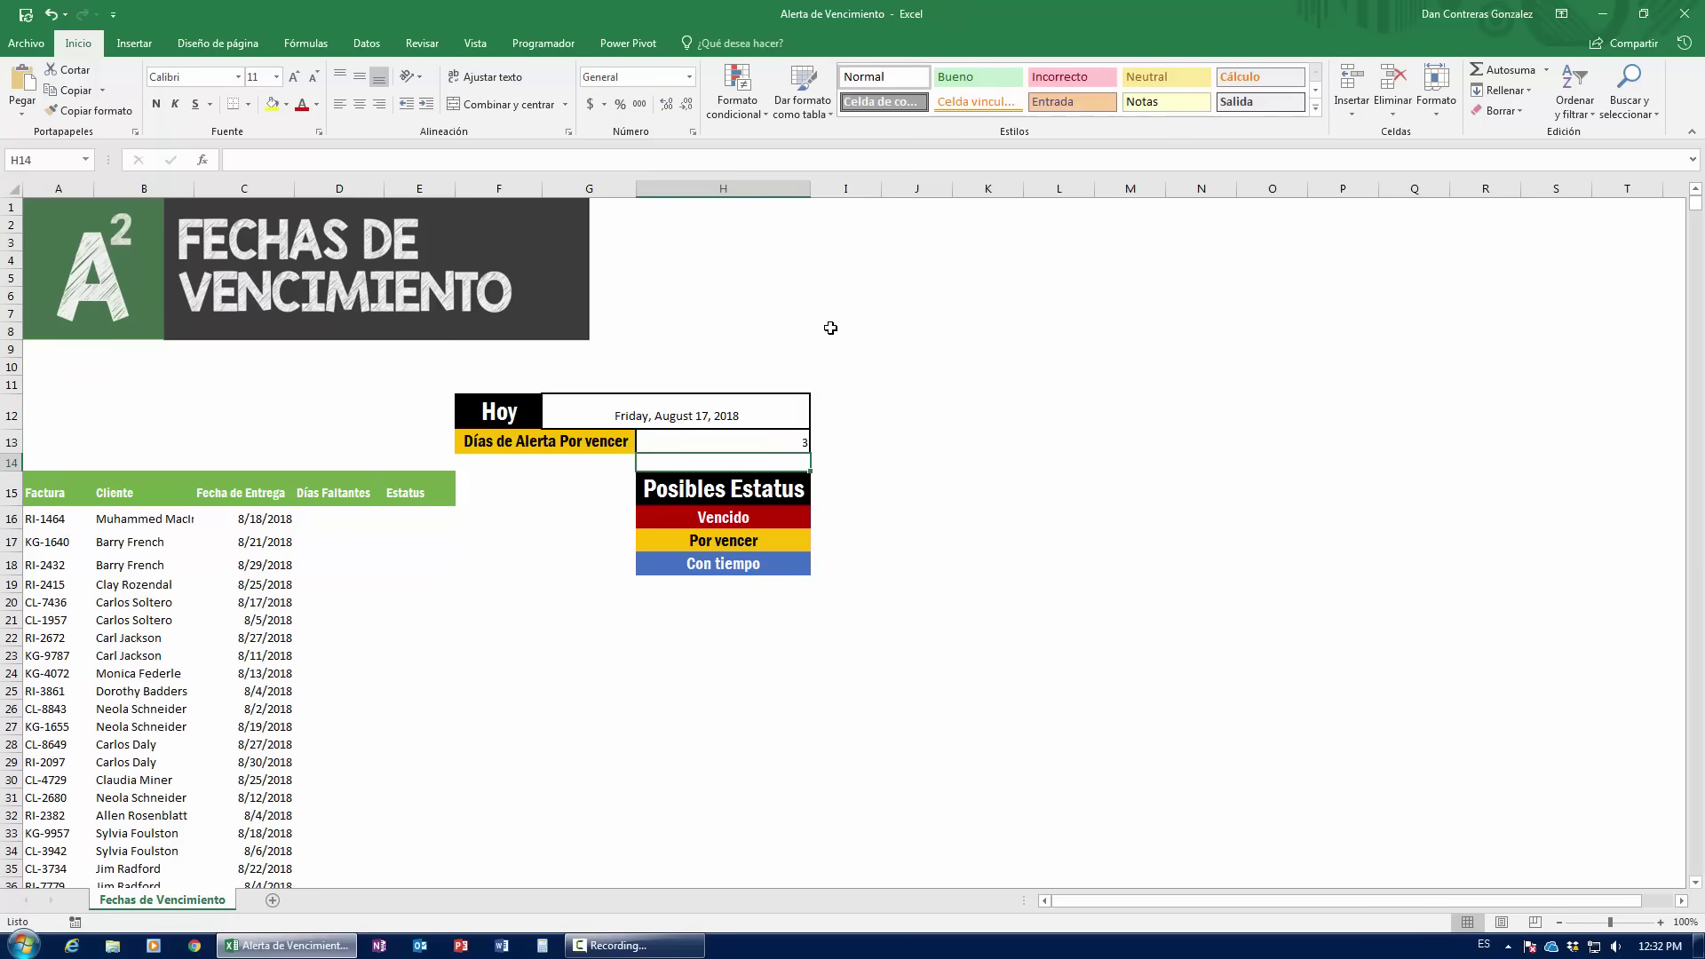
{"action": "key", "text": "Up"}
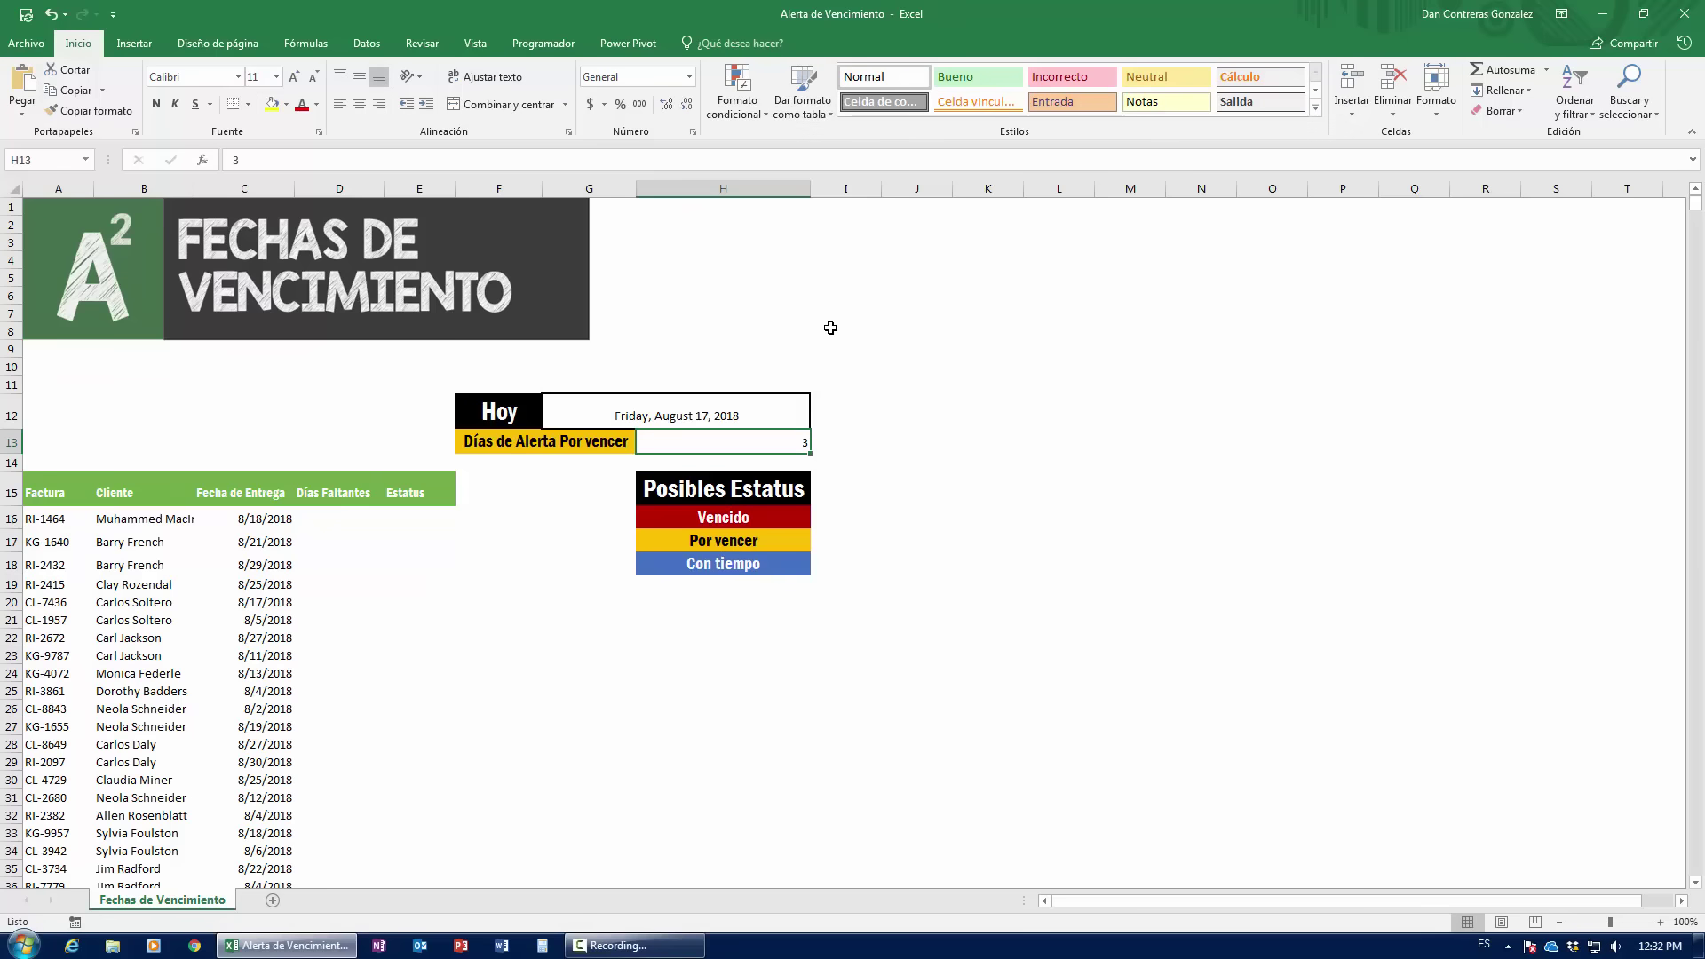
{"action": "left_click", "coordinate": [319, 522]}
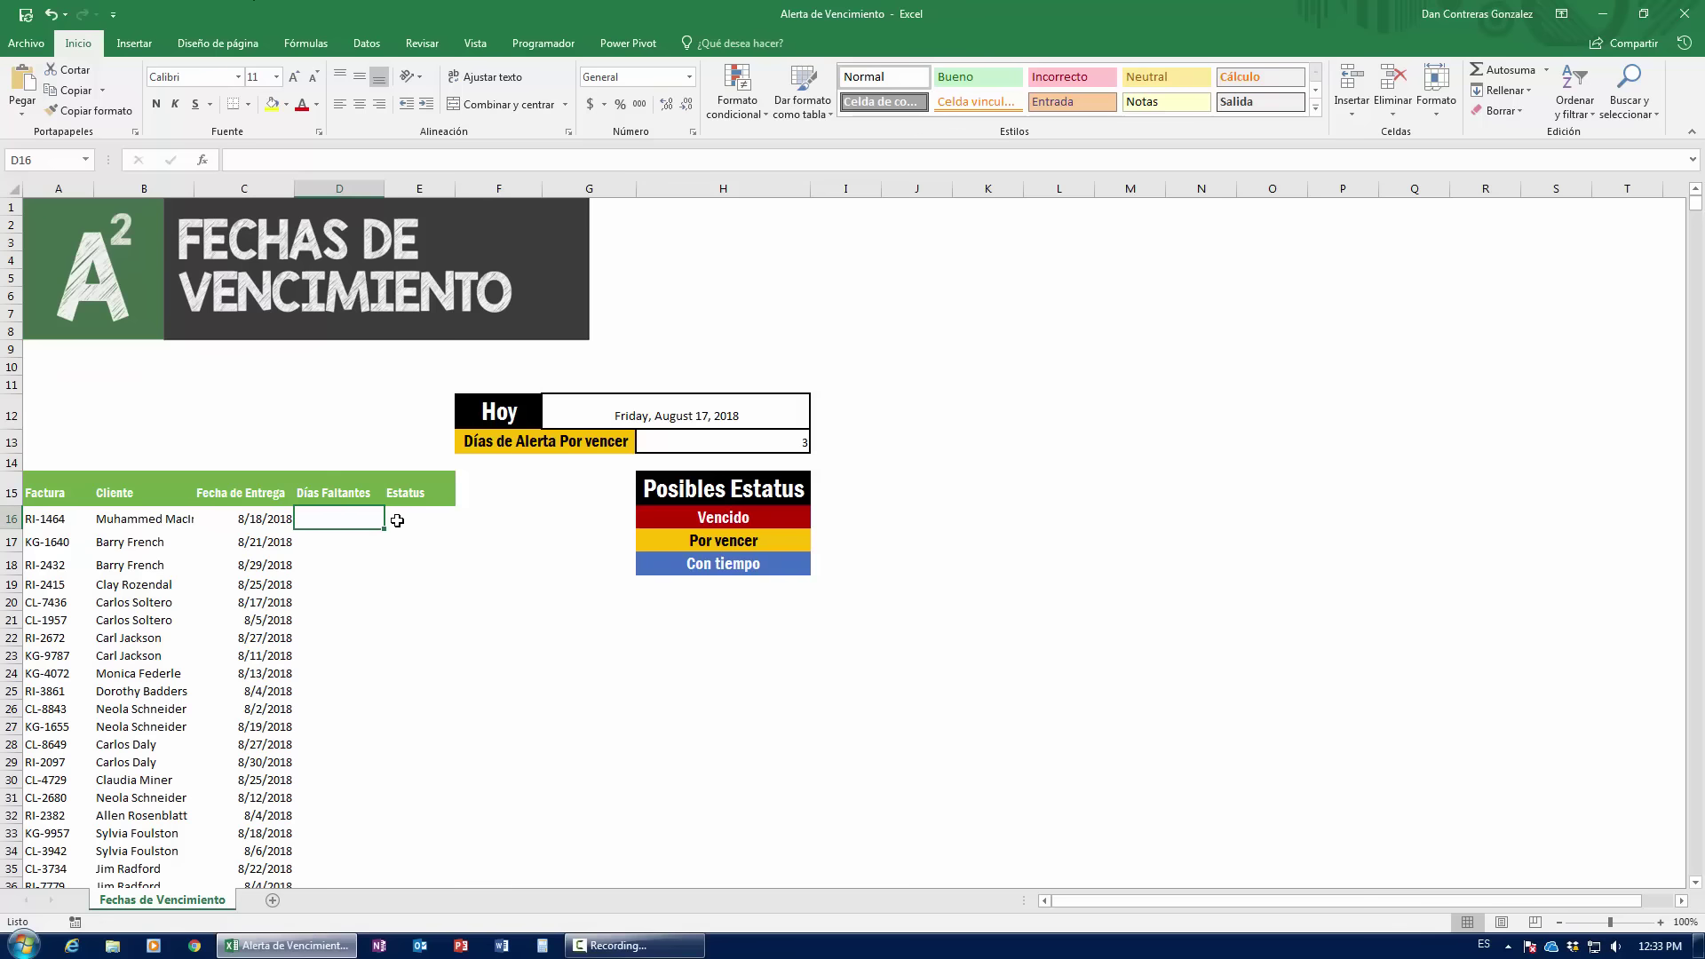
- Enter =C16-G12 in D16 and fill it down the Días Faltantes column
{"action": "type", "text": "="}
{"action": "key", "text": "Left"}
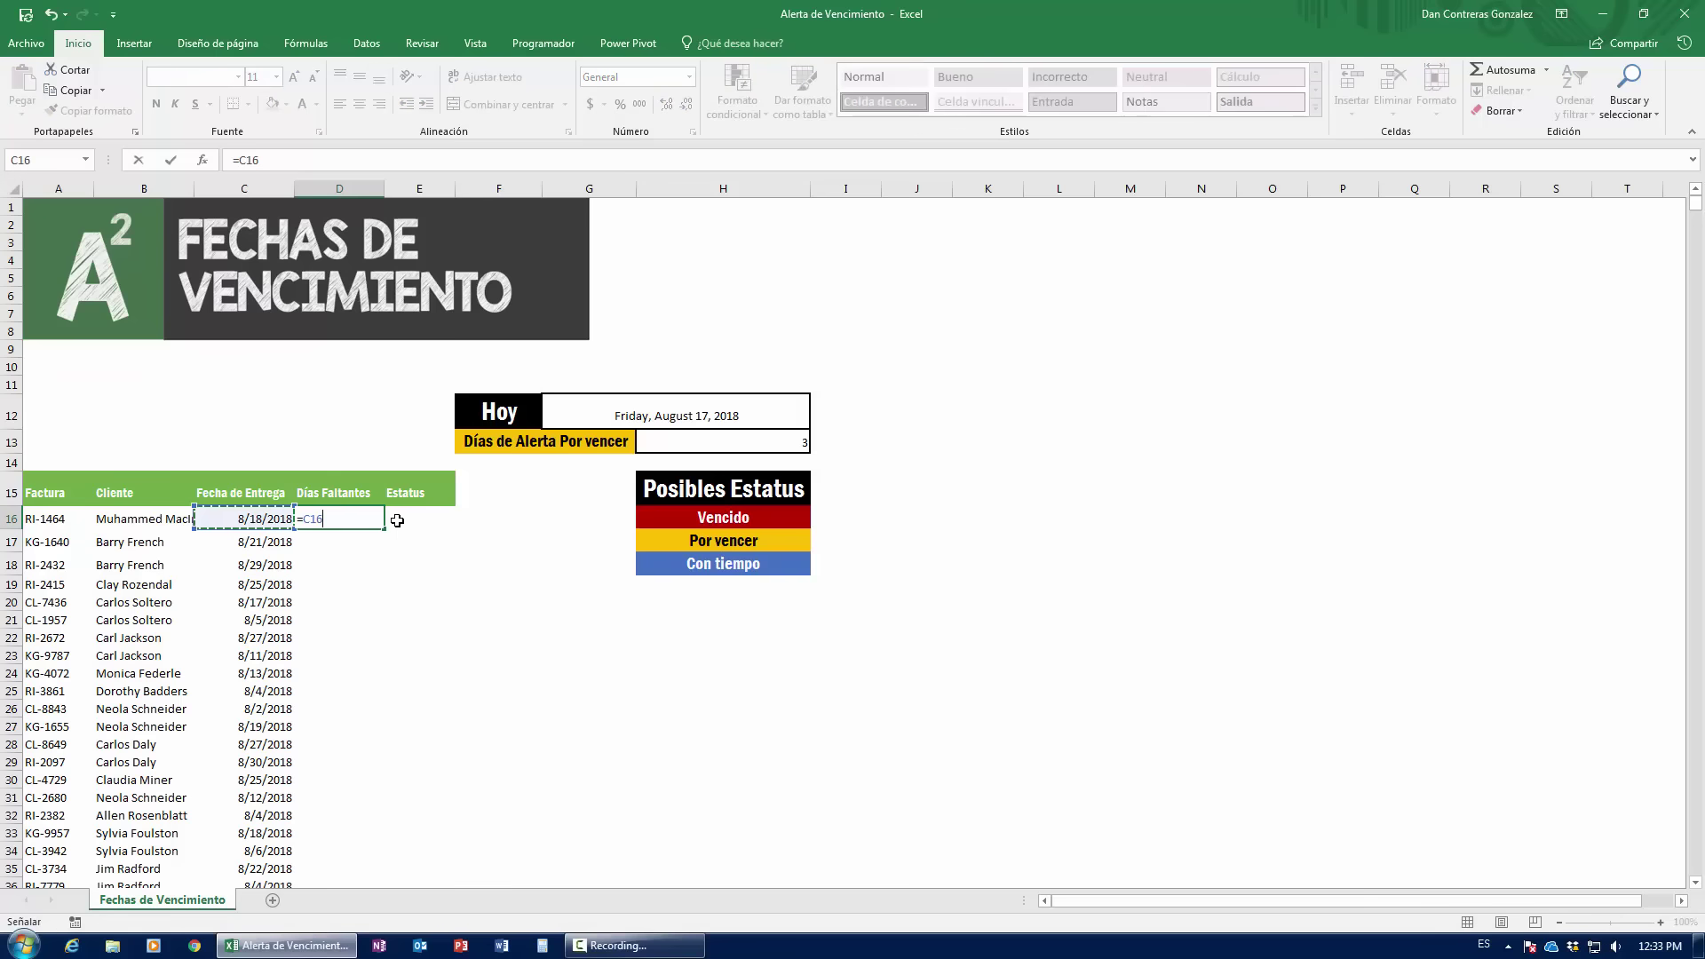
{"action": "type", "text": "-"}
{"action": "left_click", "coordinate": [653, 418]}
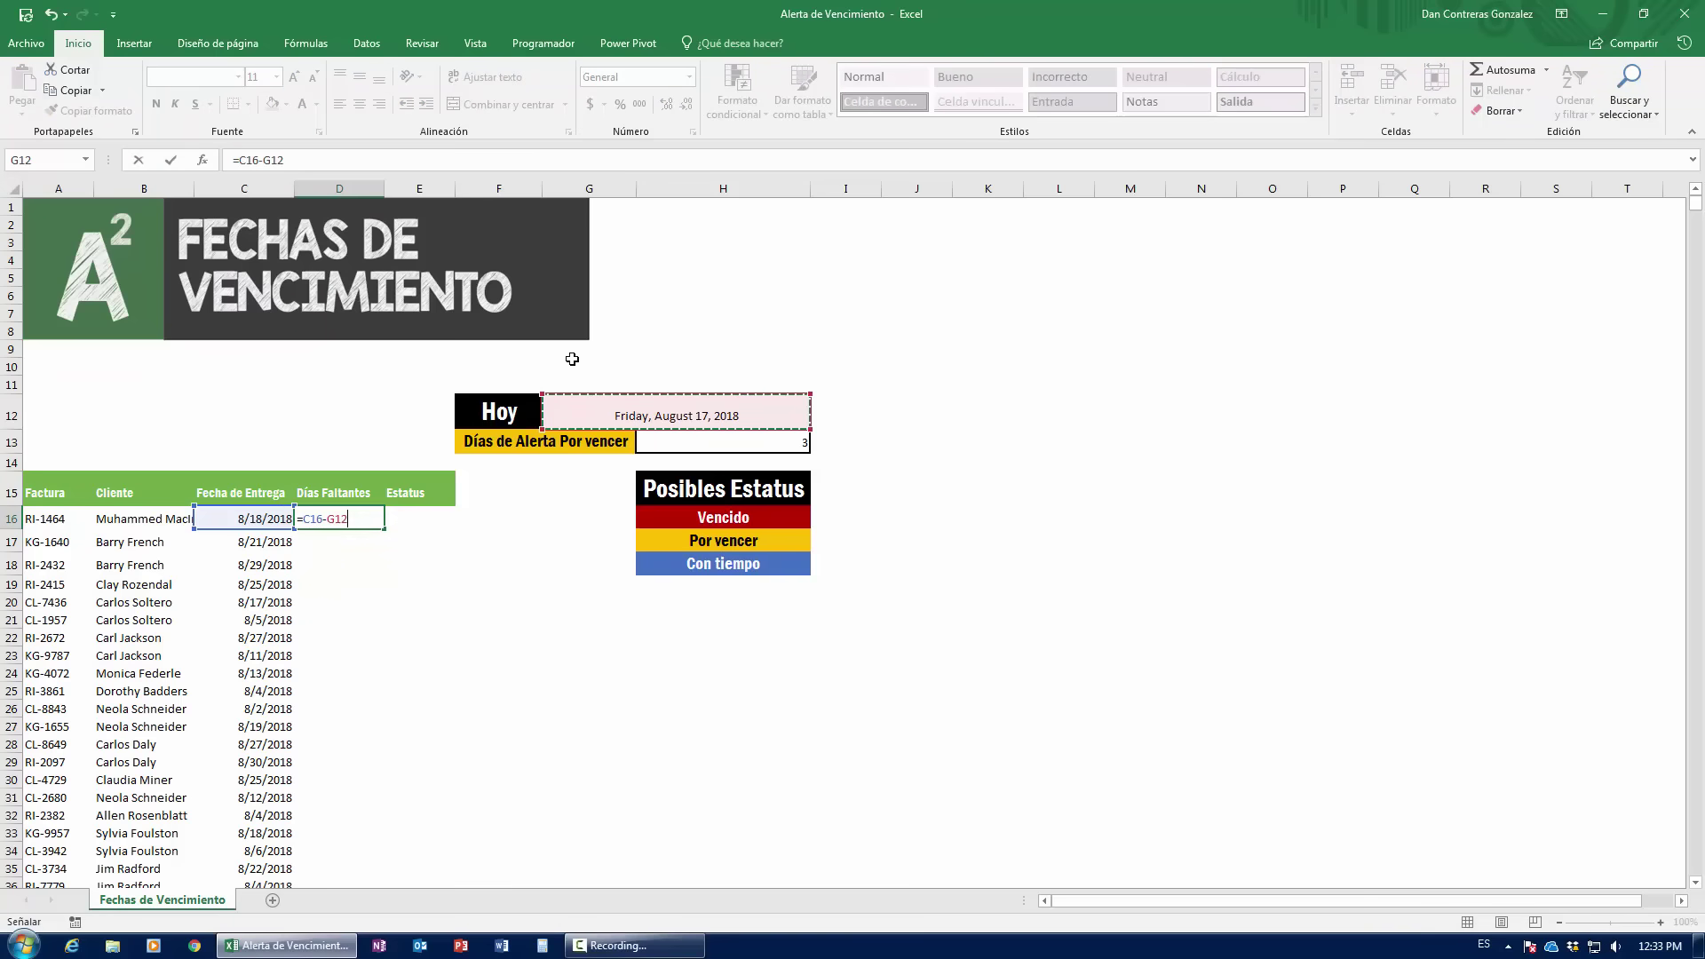
{"action": "key", "text": "Return"}
{"action": "left_click", "coordinate": [324, 523]}
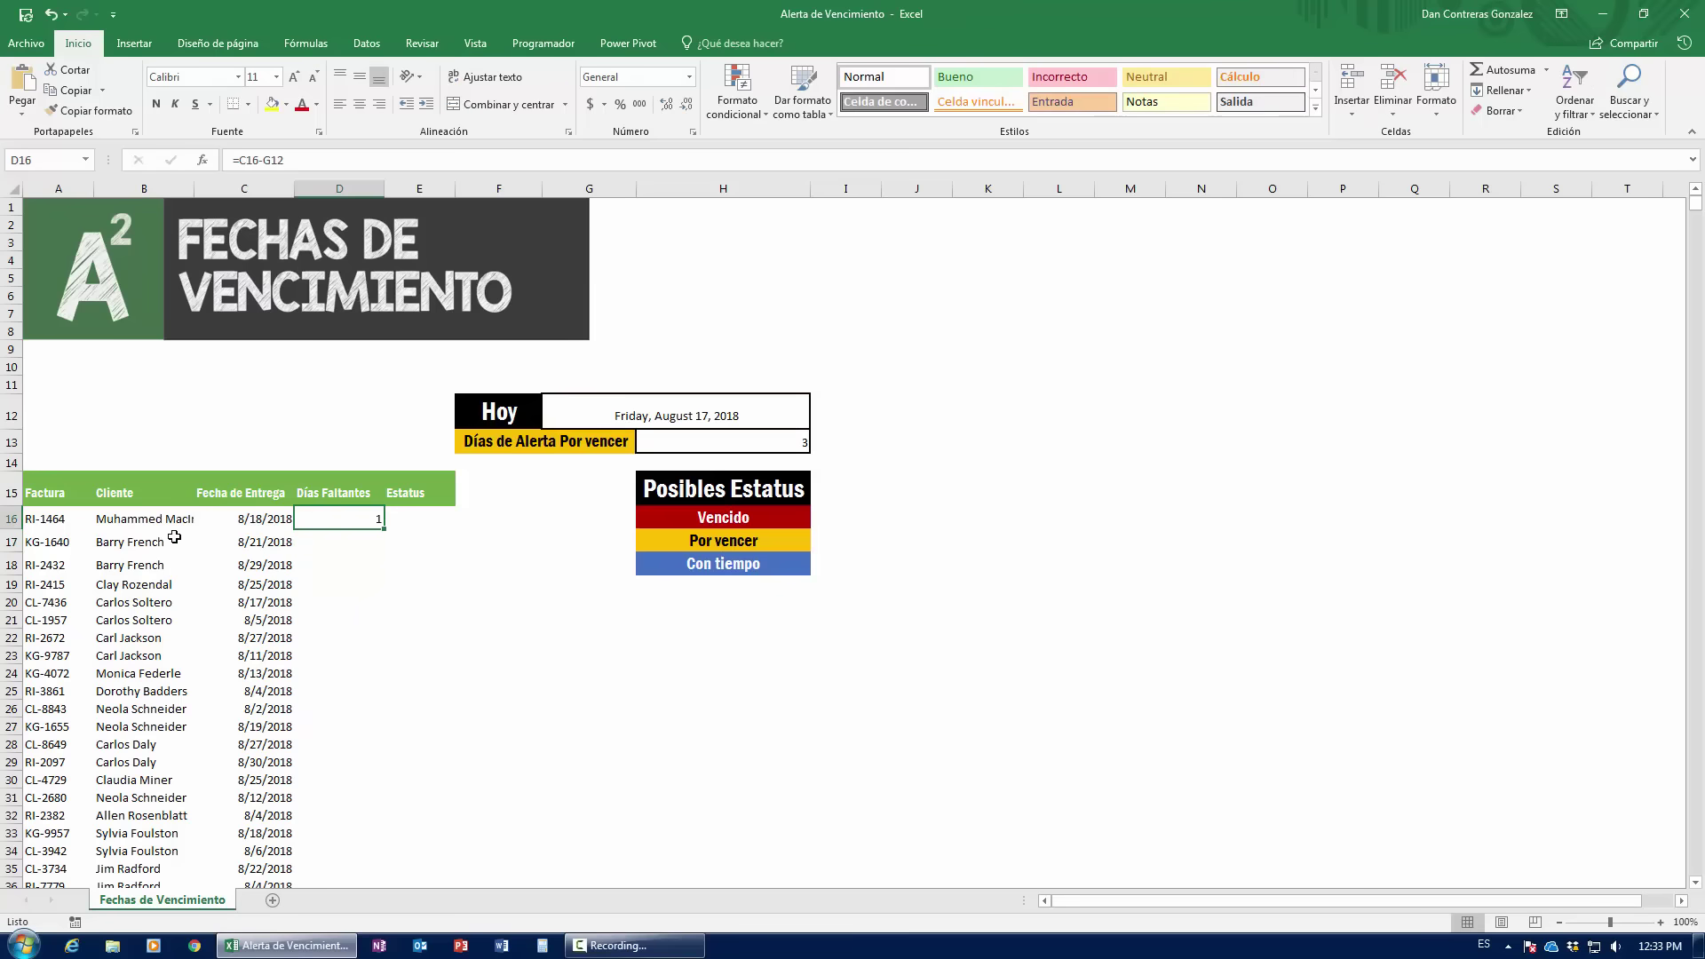
{"action": "double_click", "coordinate": [384, 530]}
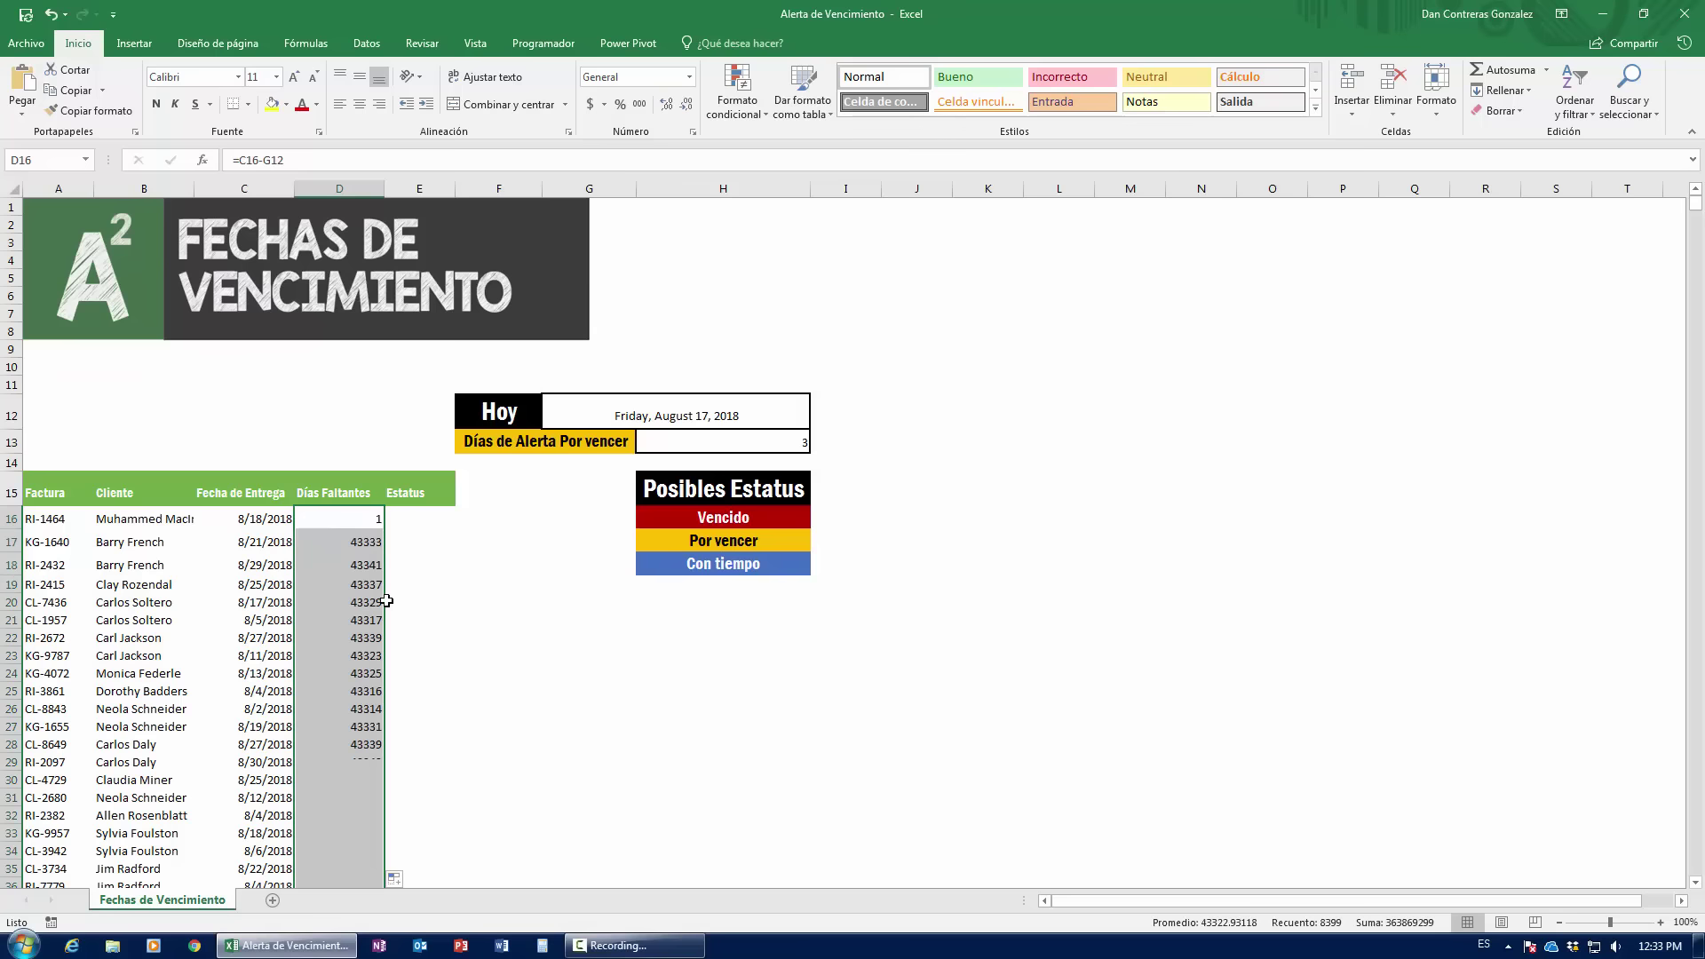
- Inspect the filled-down day counts, then open D16's formula for editing
{"action": "left_click", "coordinate": [365, 518]}
{"action": "left_click", "coordinate": [342, 542]}
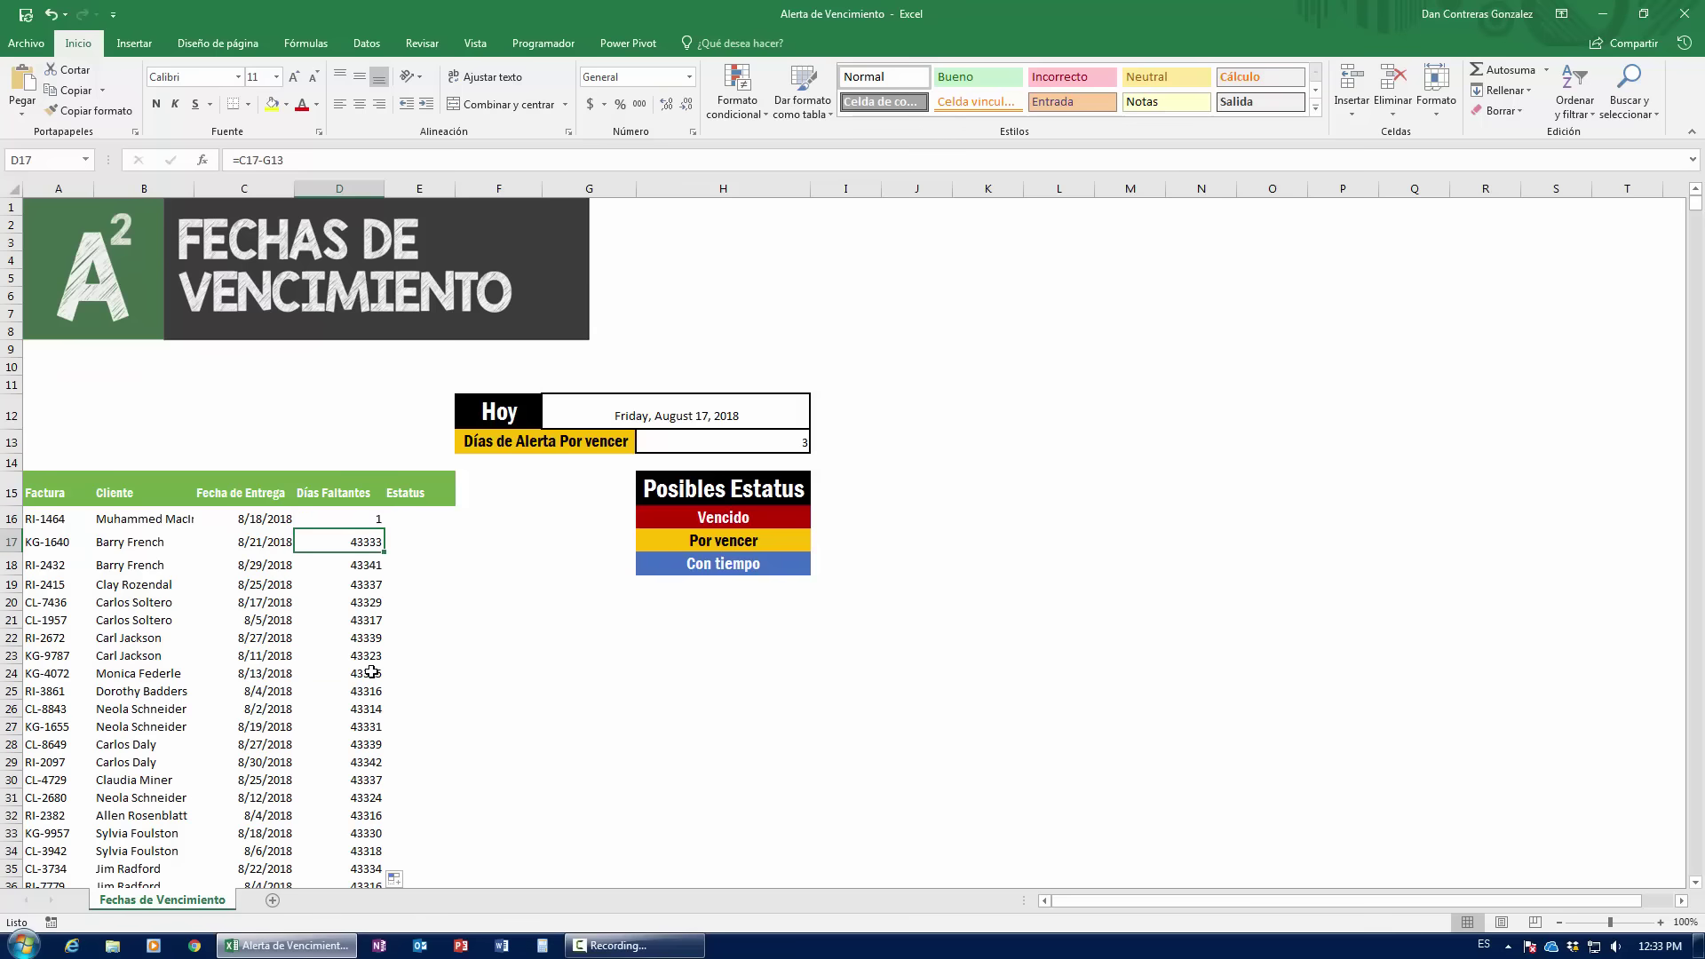
{"action": "scroll", "coordinate": [371, 673], "scroll_direction": "down", "scroll_amount": 18}
{"action": "scroll", "coordinate": [371, 673], "scroll_direction": "down", "scroll_amount": 3}
{"action": "left_click", "coordinate": [371, 672]}
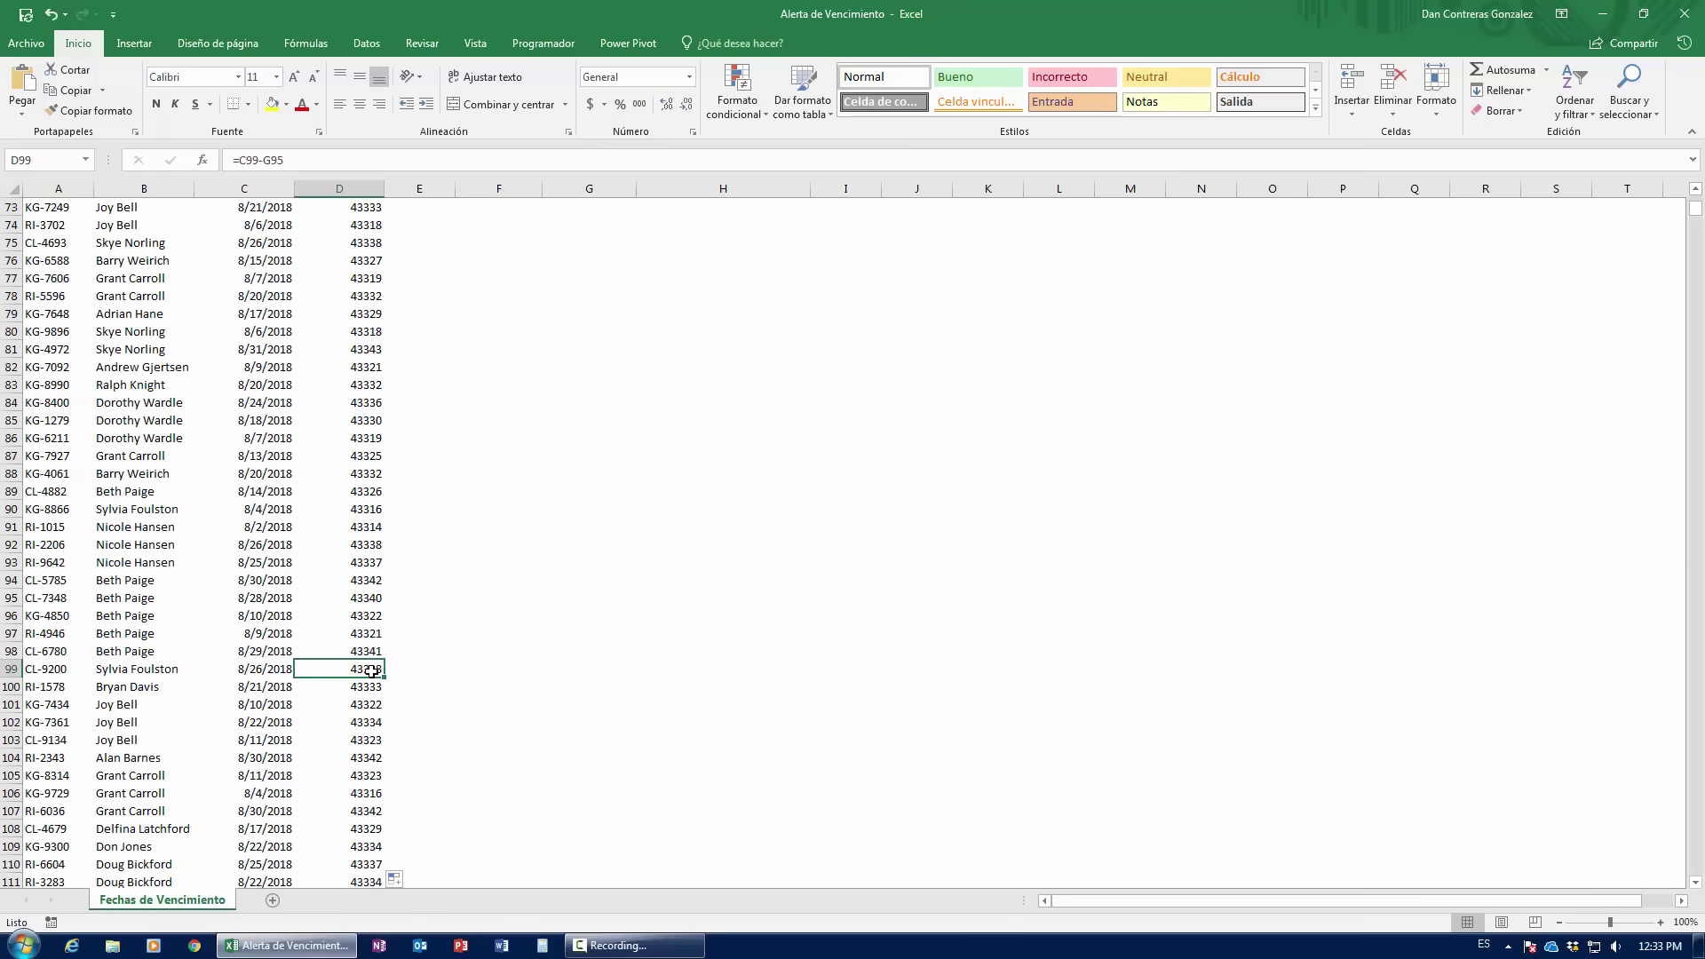
{"action": "key", "text": "ctrl+Up"}
{"action": "left_click", "coordinate": [335, 517]}
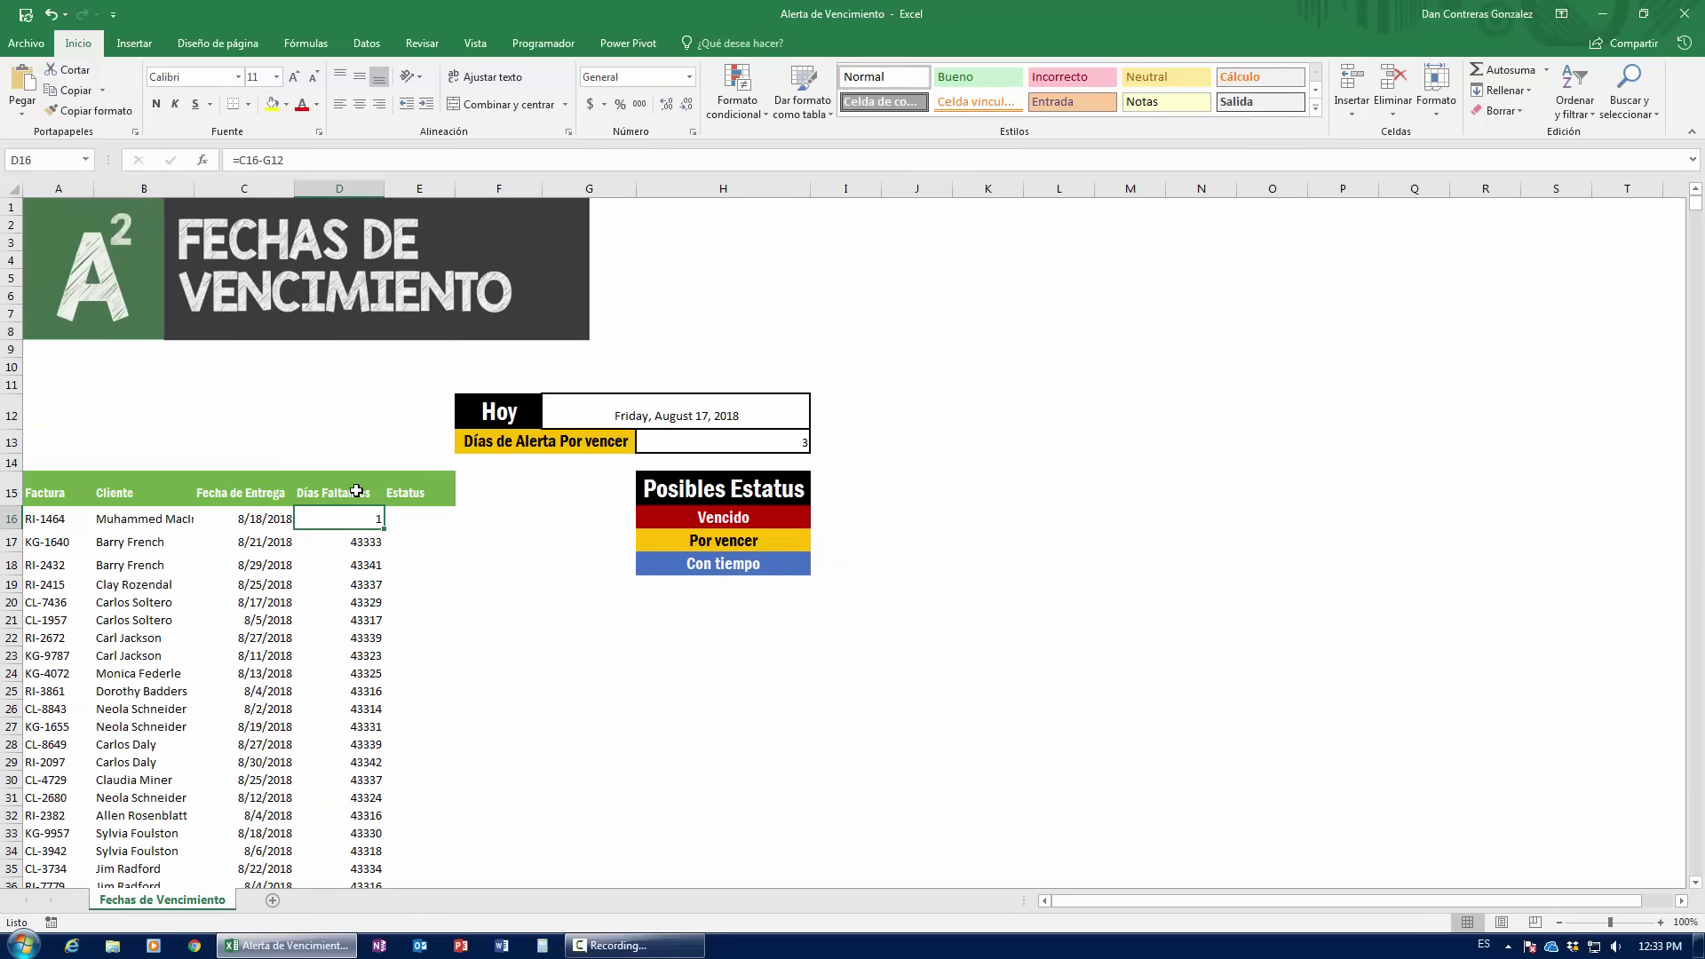
{"action": "key", "text": "F2"}
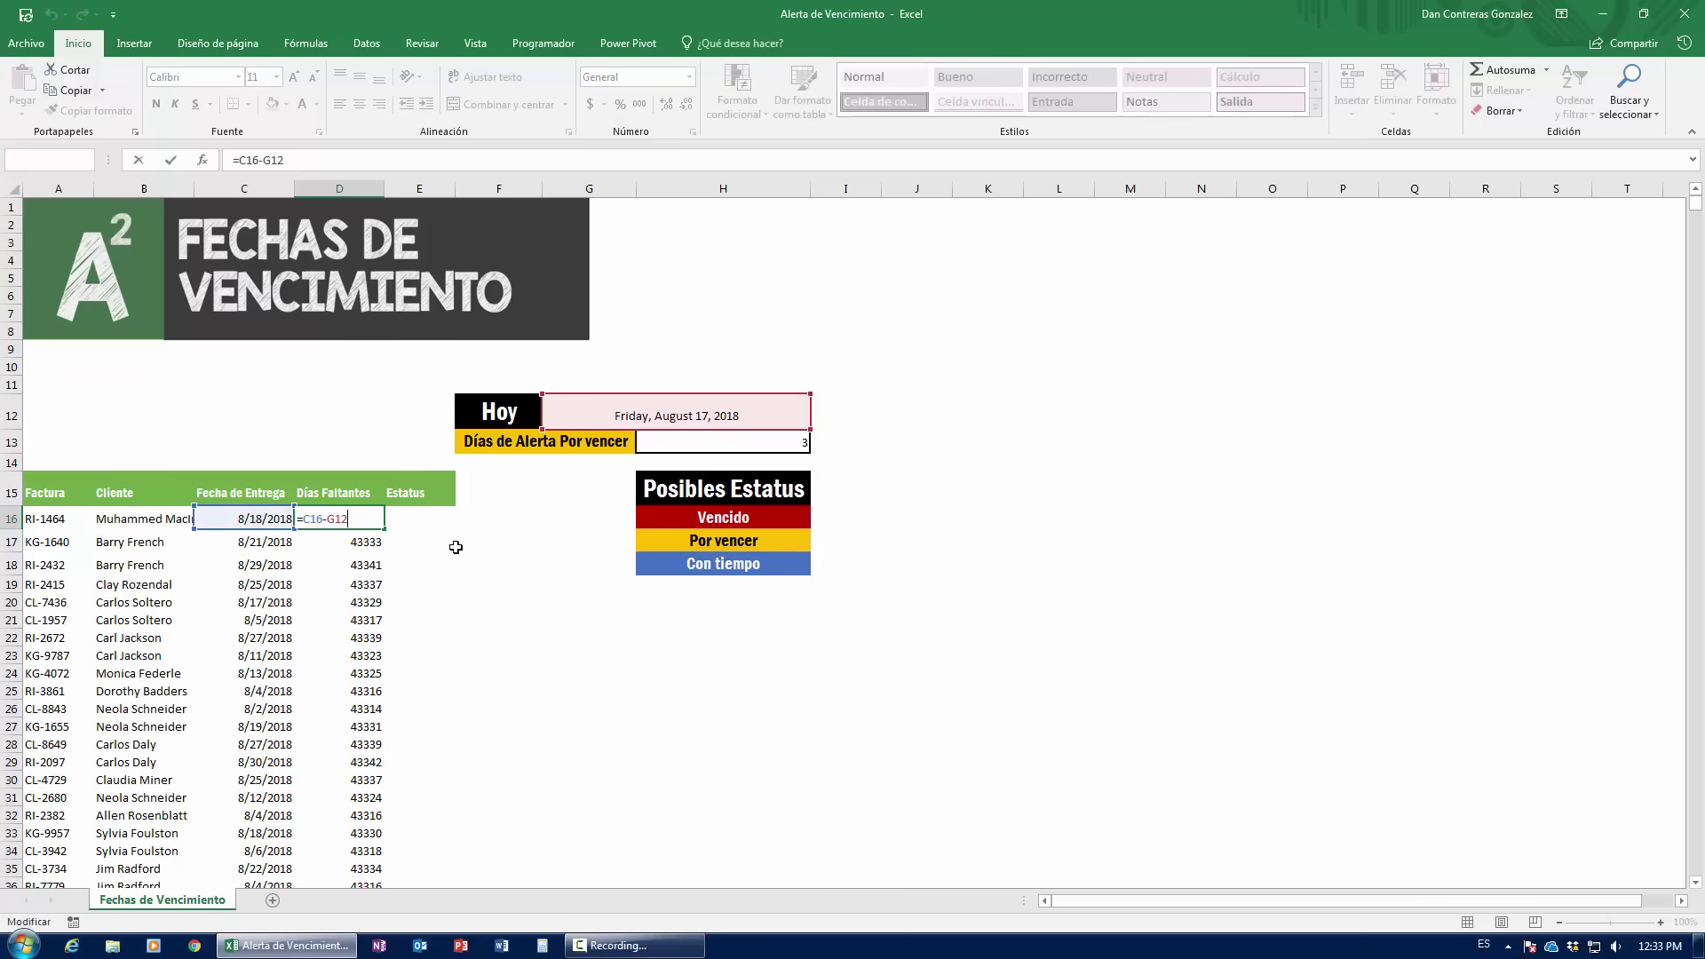
- Compare D17's formula with D16's to see the shifted Hoy reference
{"action": "key", "text": "Return"}
{"action": "key", "text": "F2"}
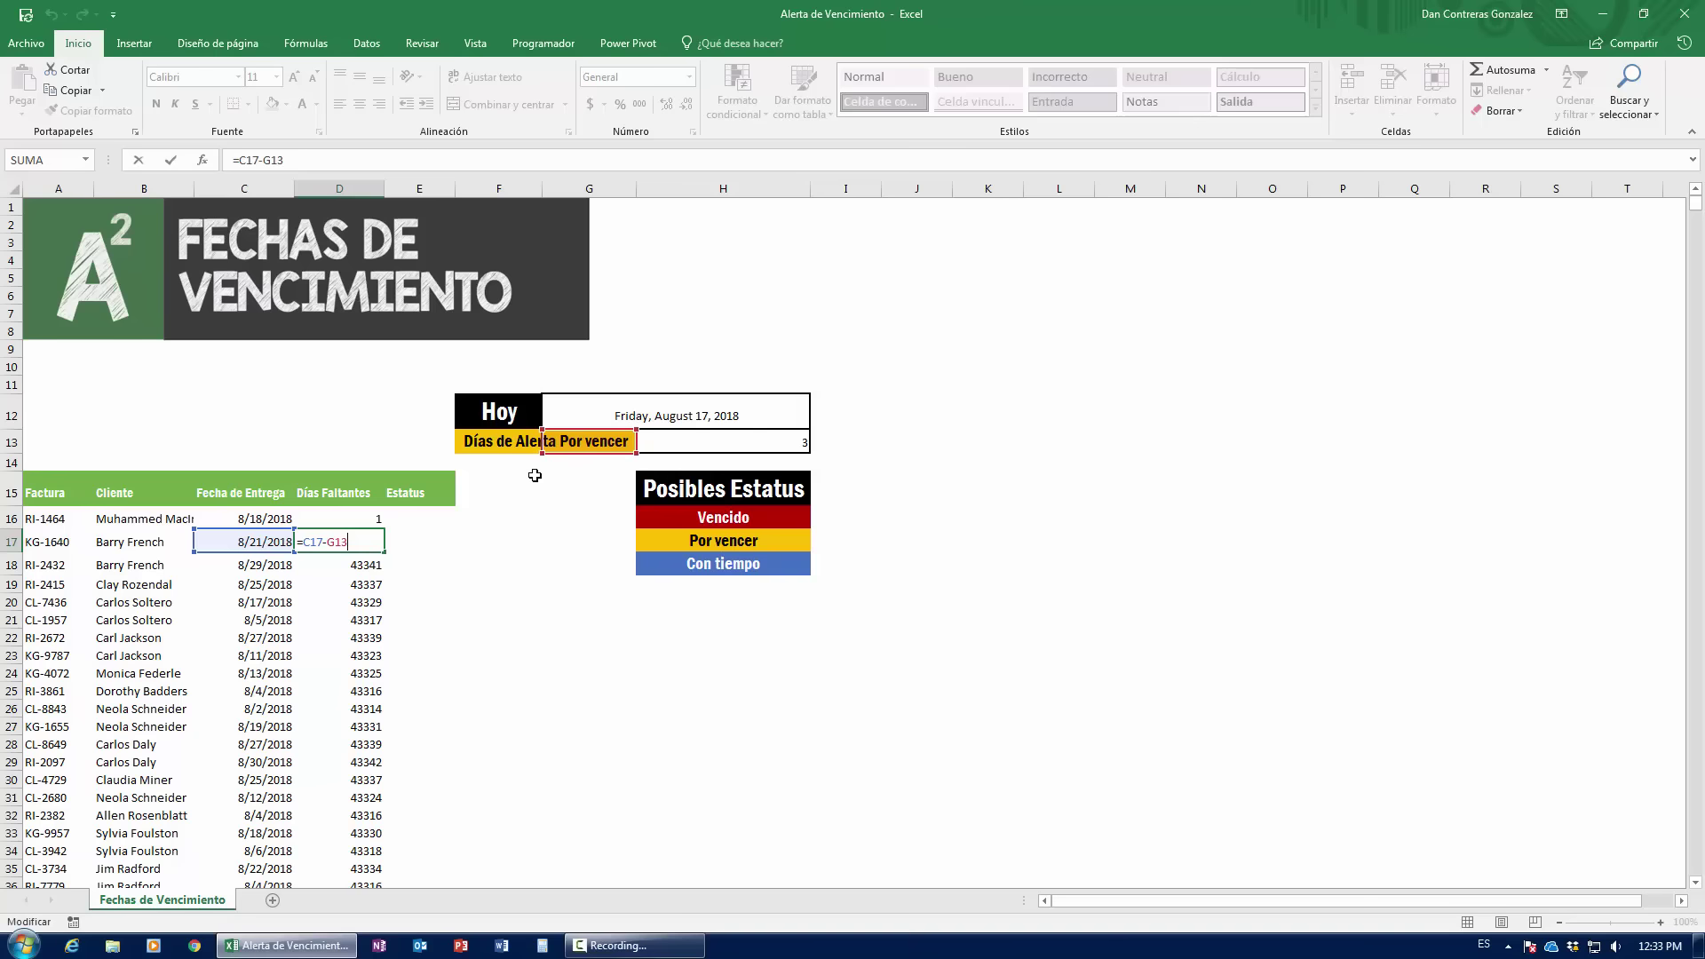
{"action": "key", "text": "ctrl+Return"}
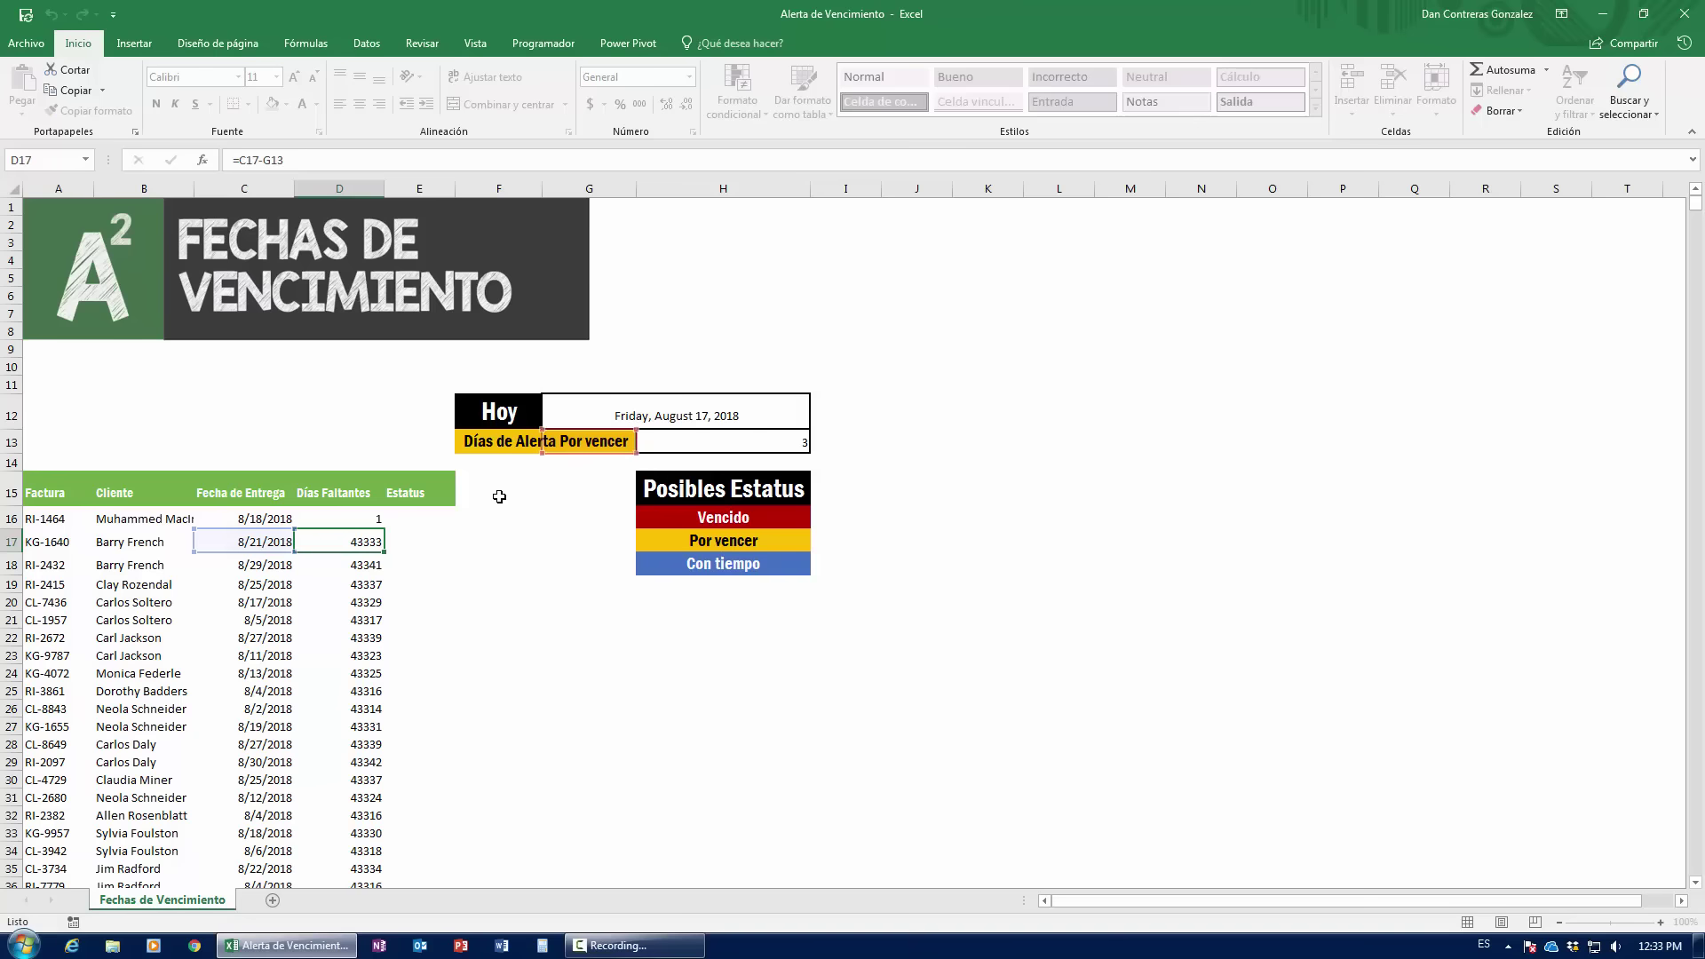
{"action": "left_click", "coordinate": [373, 519]}
- Change D16's formula to =C16-$G$12
{"action": "double_click", "coordinate": [380, 519]}
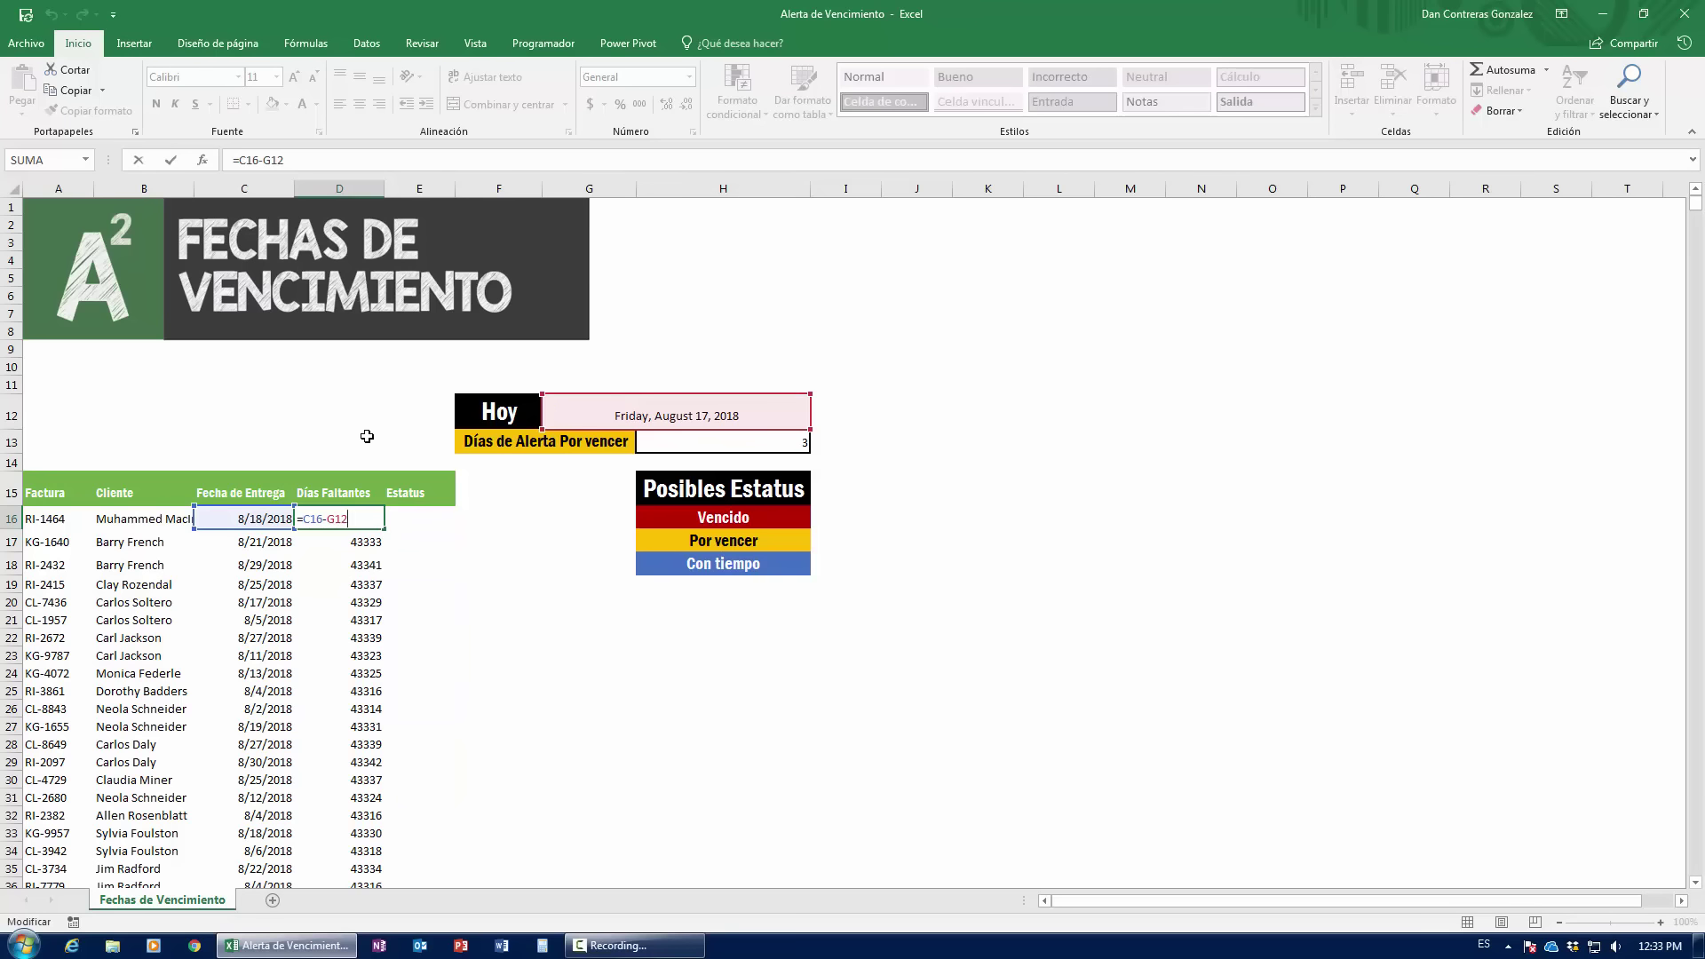
{"action": "left_click", "coordinate": [270, 160]}
{"action": "key", "text": "F4"}
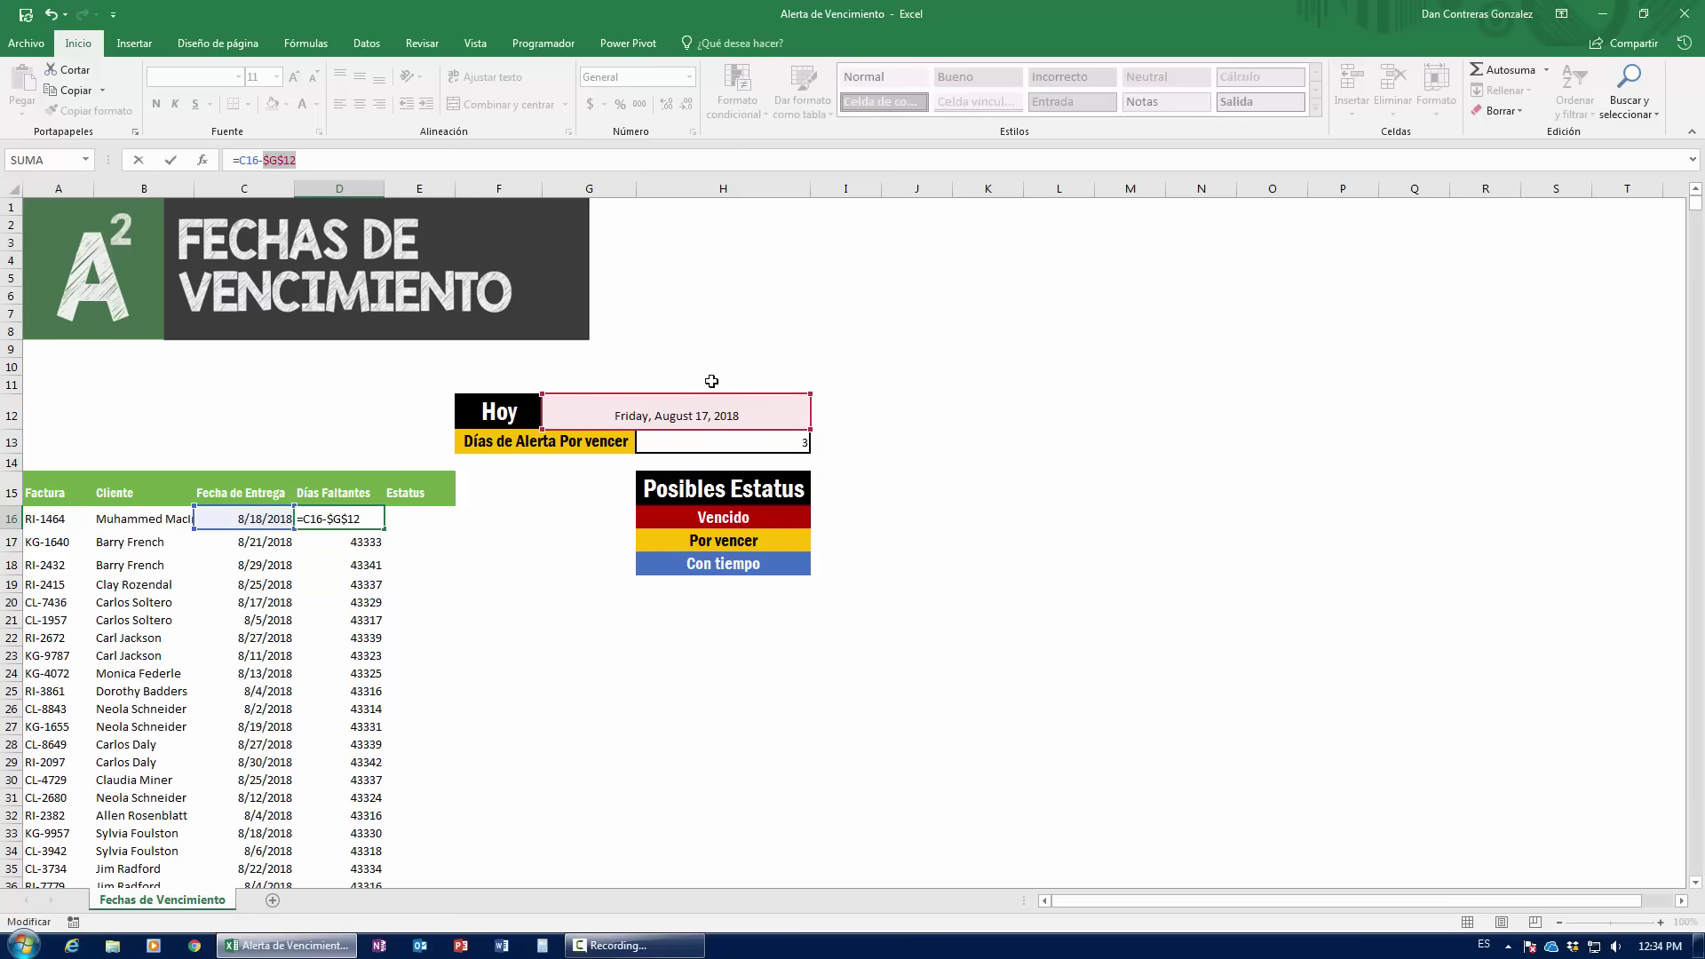
{"action": "key", "text": "Return"}
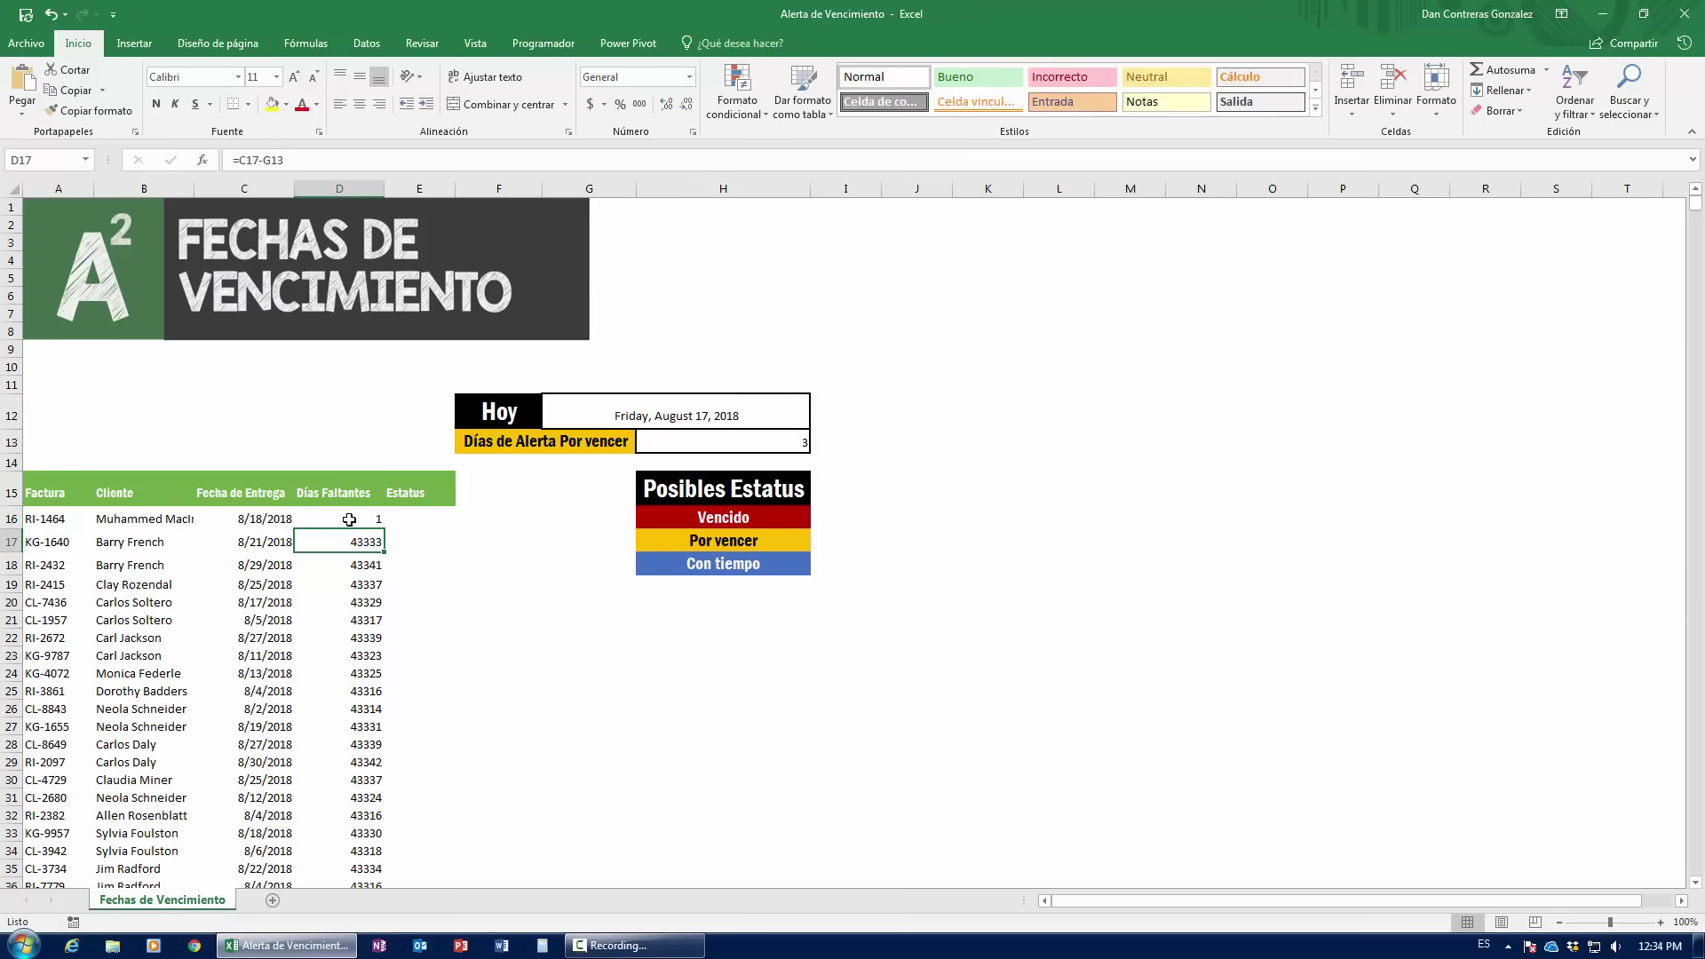
- Copy the corrected formula down Días Faltantes and check a row far down
{"action": "left_click", "coordinate": [369, 522]}
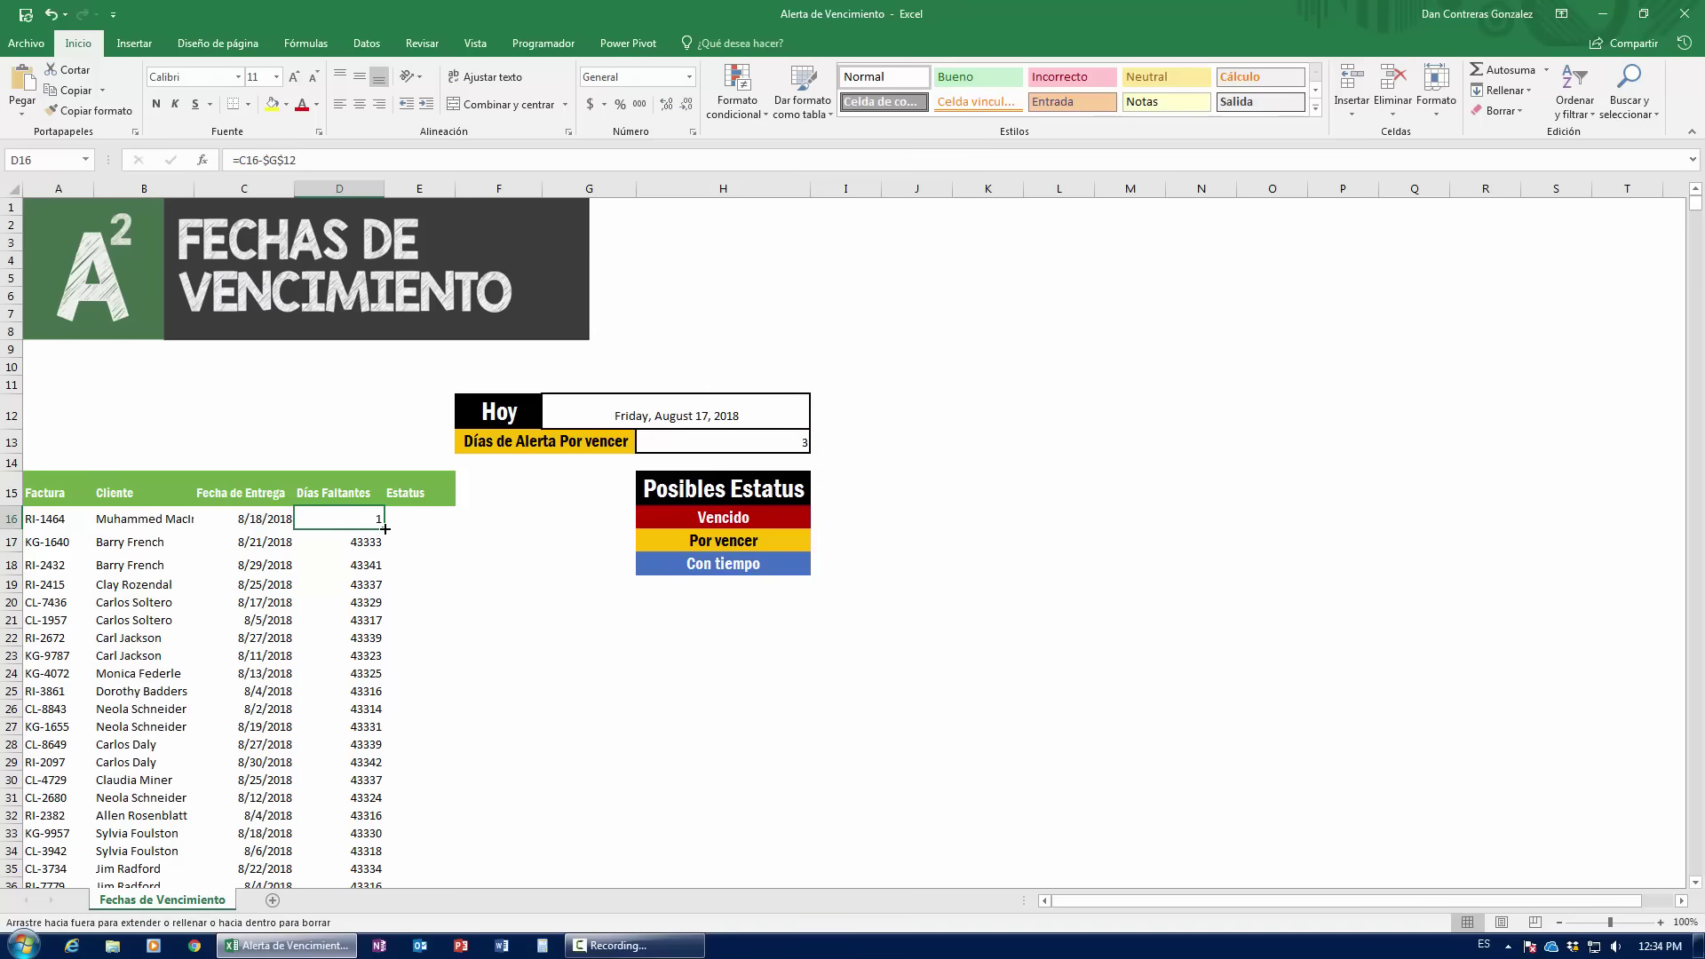
{"action": "double_click", "coordinate": [385, 529]}
{"action": "left_click", "coordinate": [369, 524]}
{"action": "scroll", "coordinate": [365, 613], "scroll_direction": "down", "scroll_amount": 2}
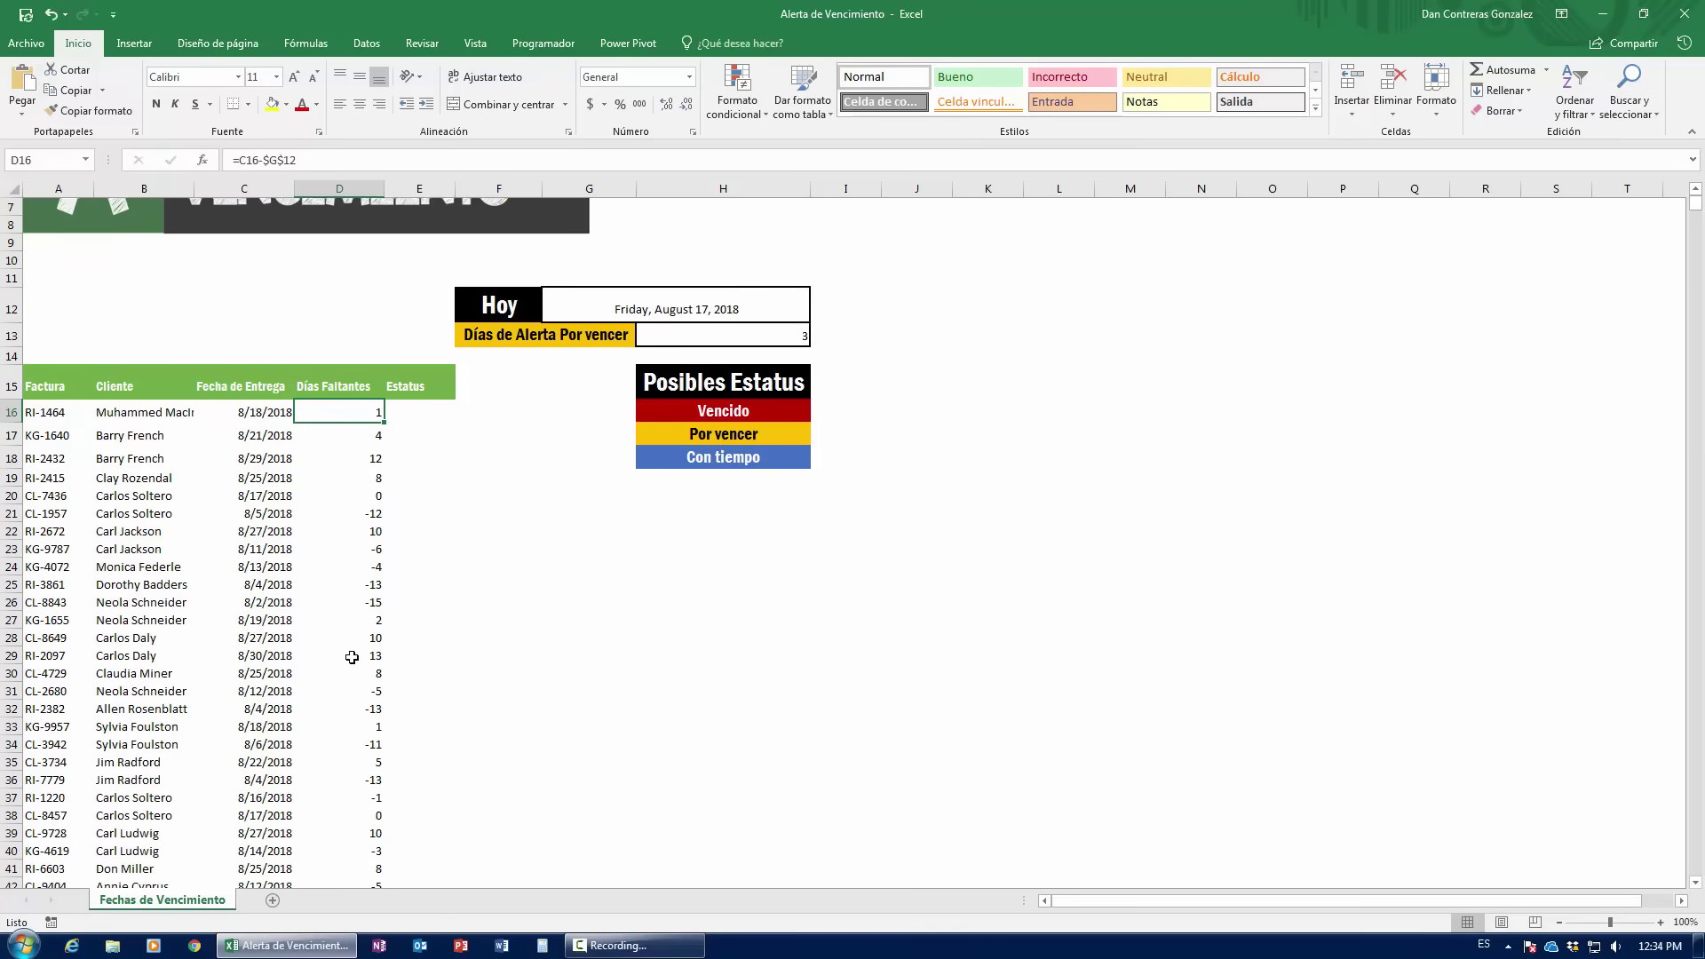
{"action": "scroll", "coordinate": [350, 656], "scroll_direction": "down", "scroll_amount": 9}
{"action": "scroll", "coordinate": [351, 655], "scroll_direction": "down", "scroll_amount": 8}
{"action": "scroll", "coordinate": [350, 656], "scroll_direction": "down", "scroll_amount": 8}
{"action": "scroll", "coordinate": [351, 656], "scroll_direction": "down", "scroll_amount": 9}
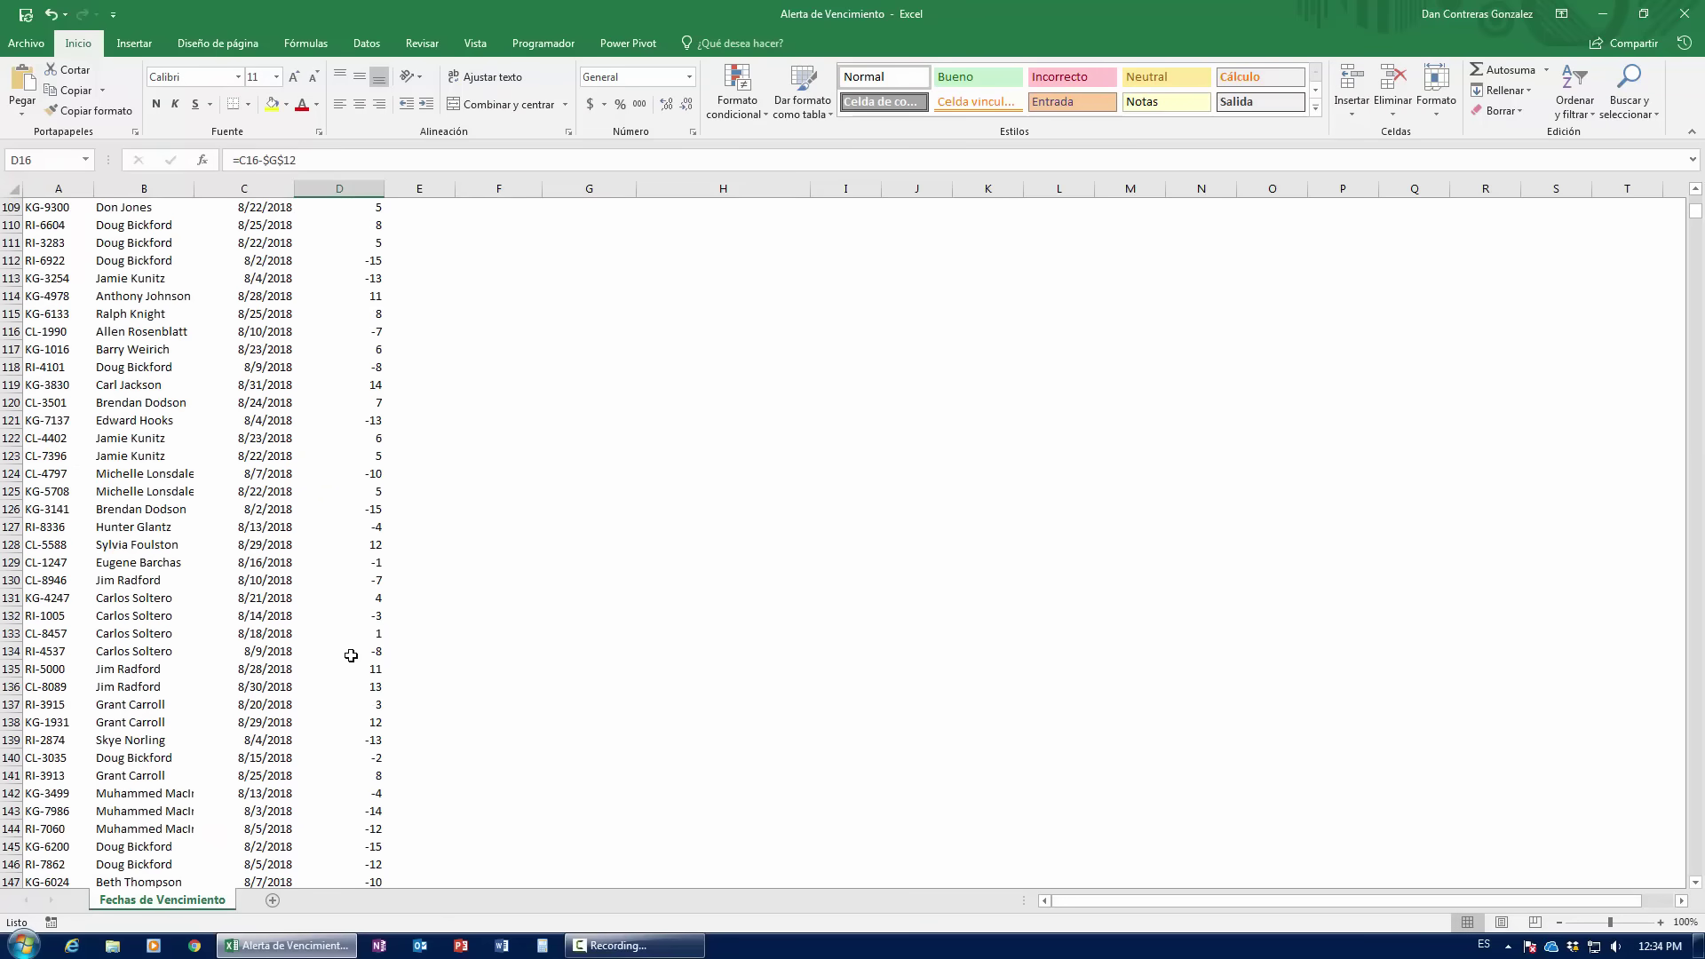
{"action": "left_click", "coordinate": [351, 655]}
{"action": "key", "text": "ctrl+Up"}
{"action": "scroll", "coordinate": [351, 655], "scroll_direction": "up", "scroll_amount": 5}
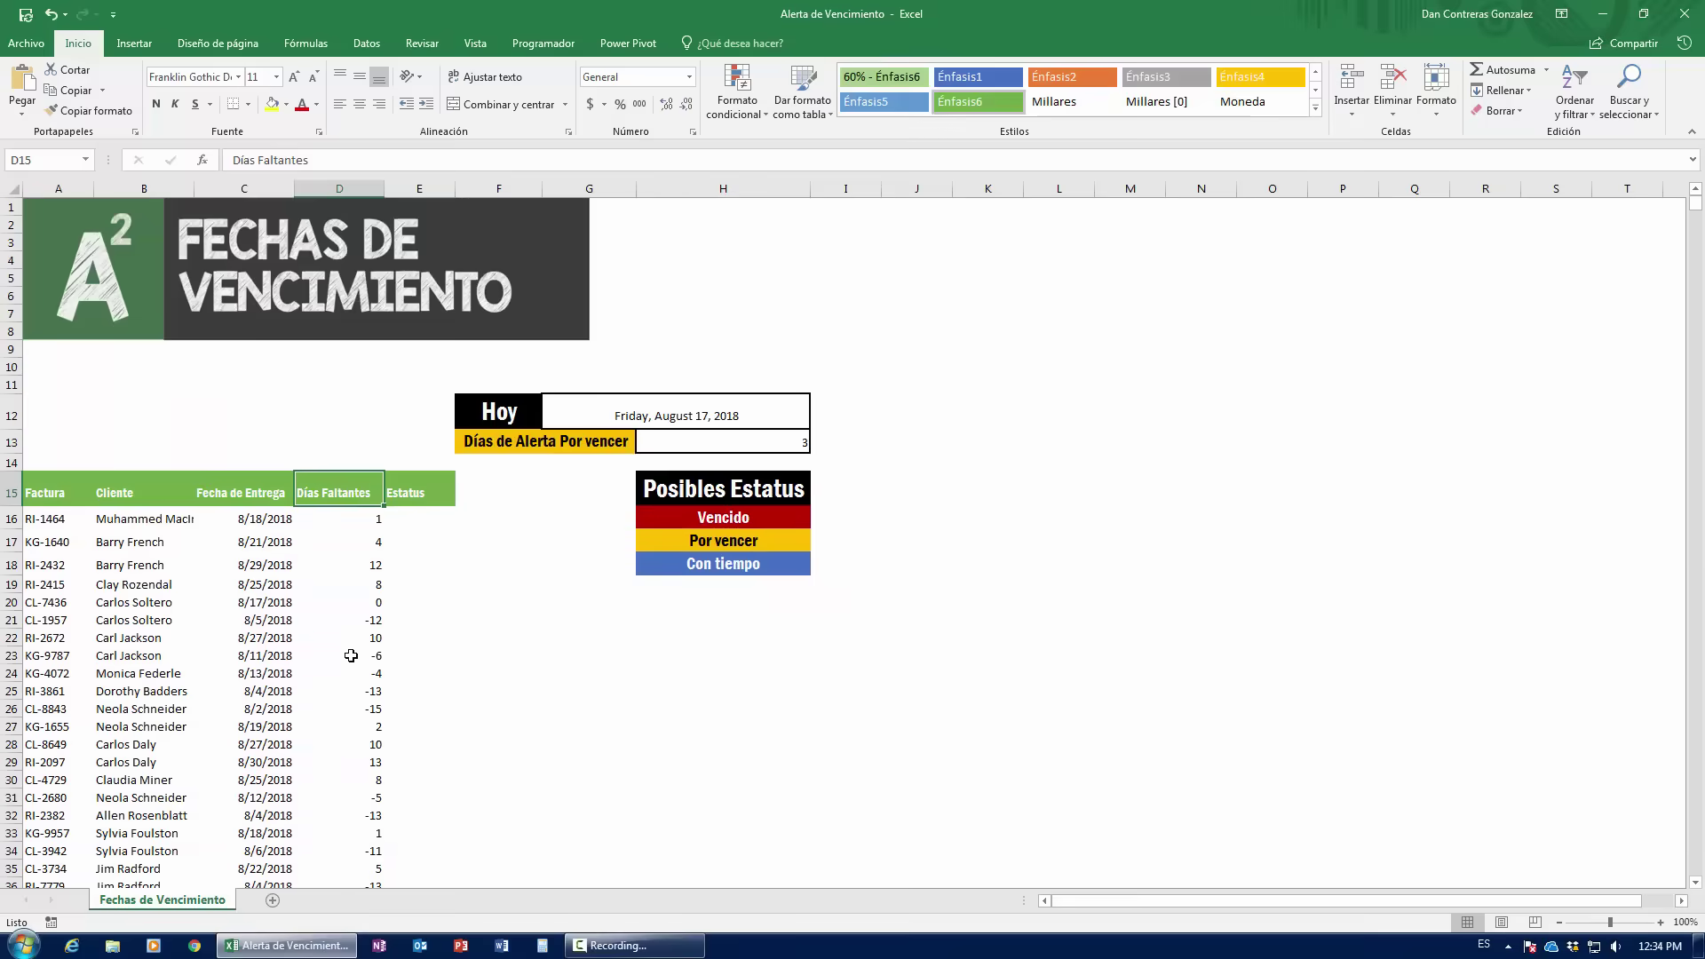
{"action": "left_click", "coordinate": [349, 519]}
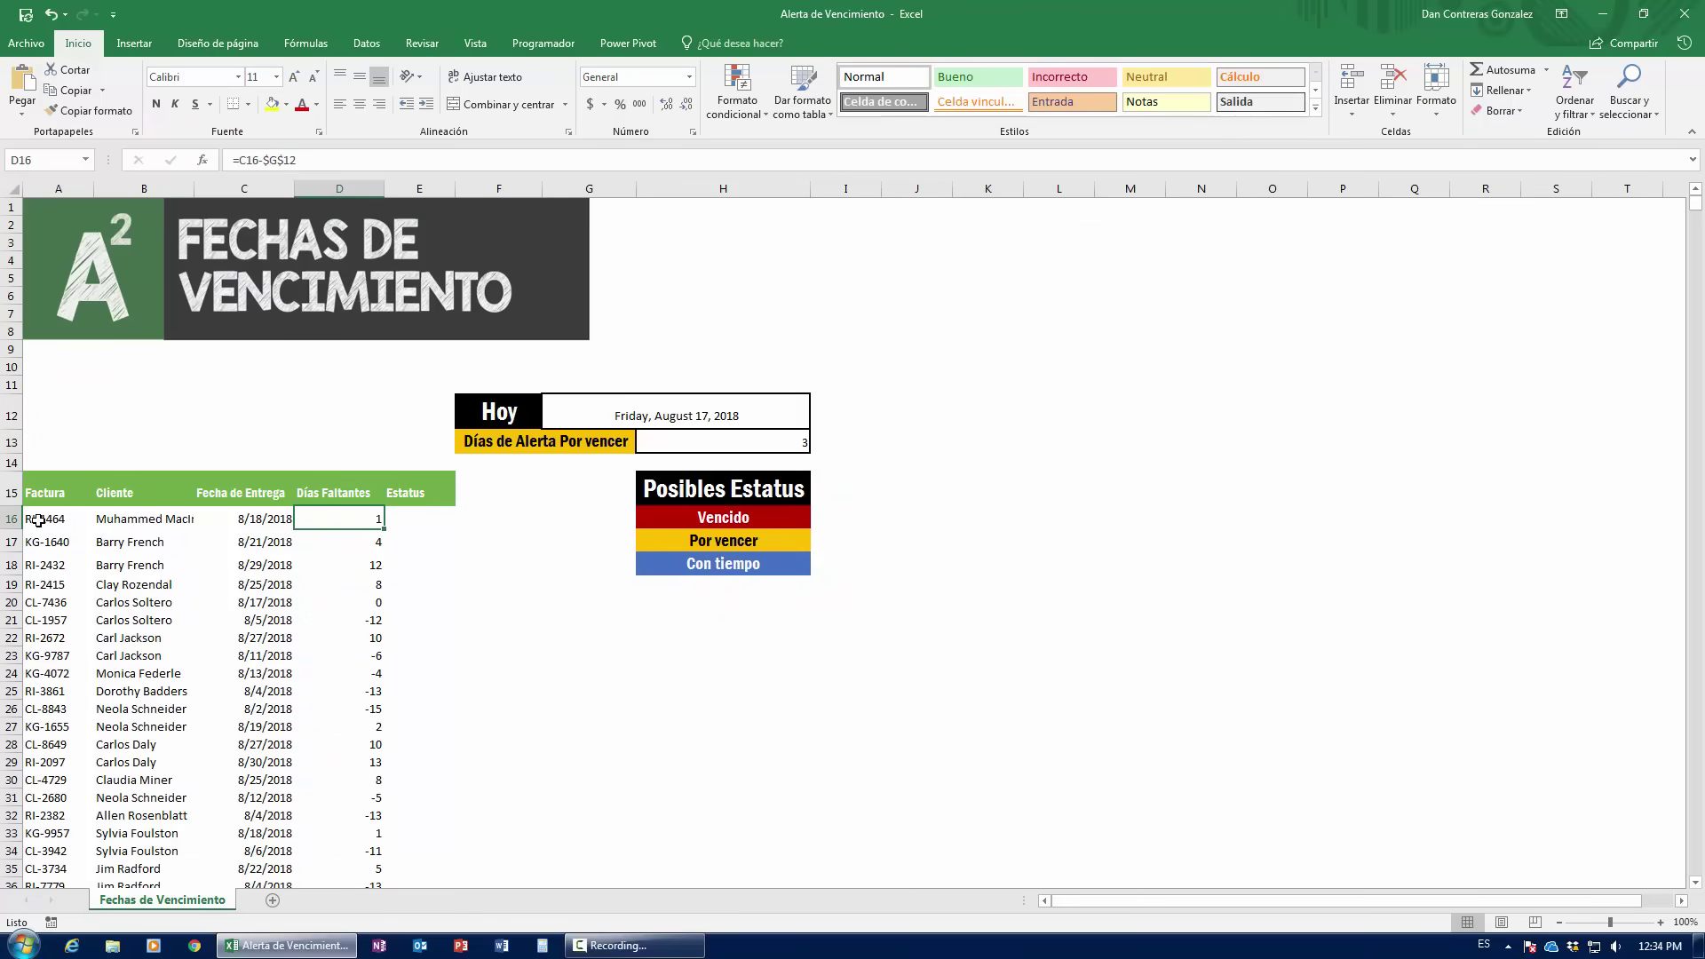
- Compare the day counts for invoices RI-1464, KG-1640 and CL-1957 against their dates
{"action": "left_click_drag", "start_coordinate": [40, 519], "coordinate": [287, 519]}
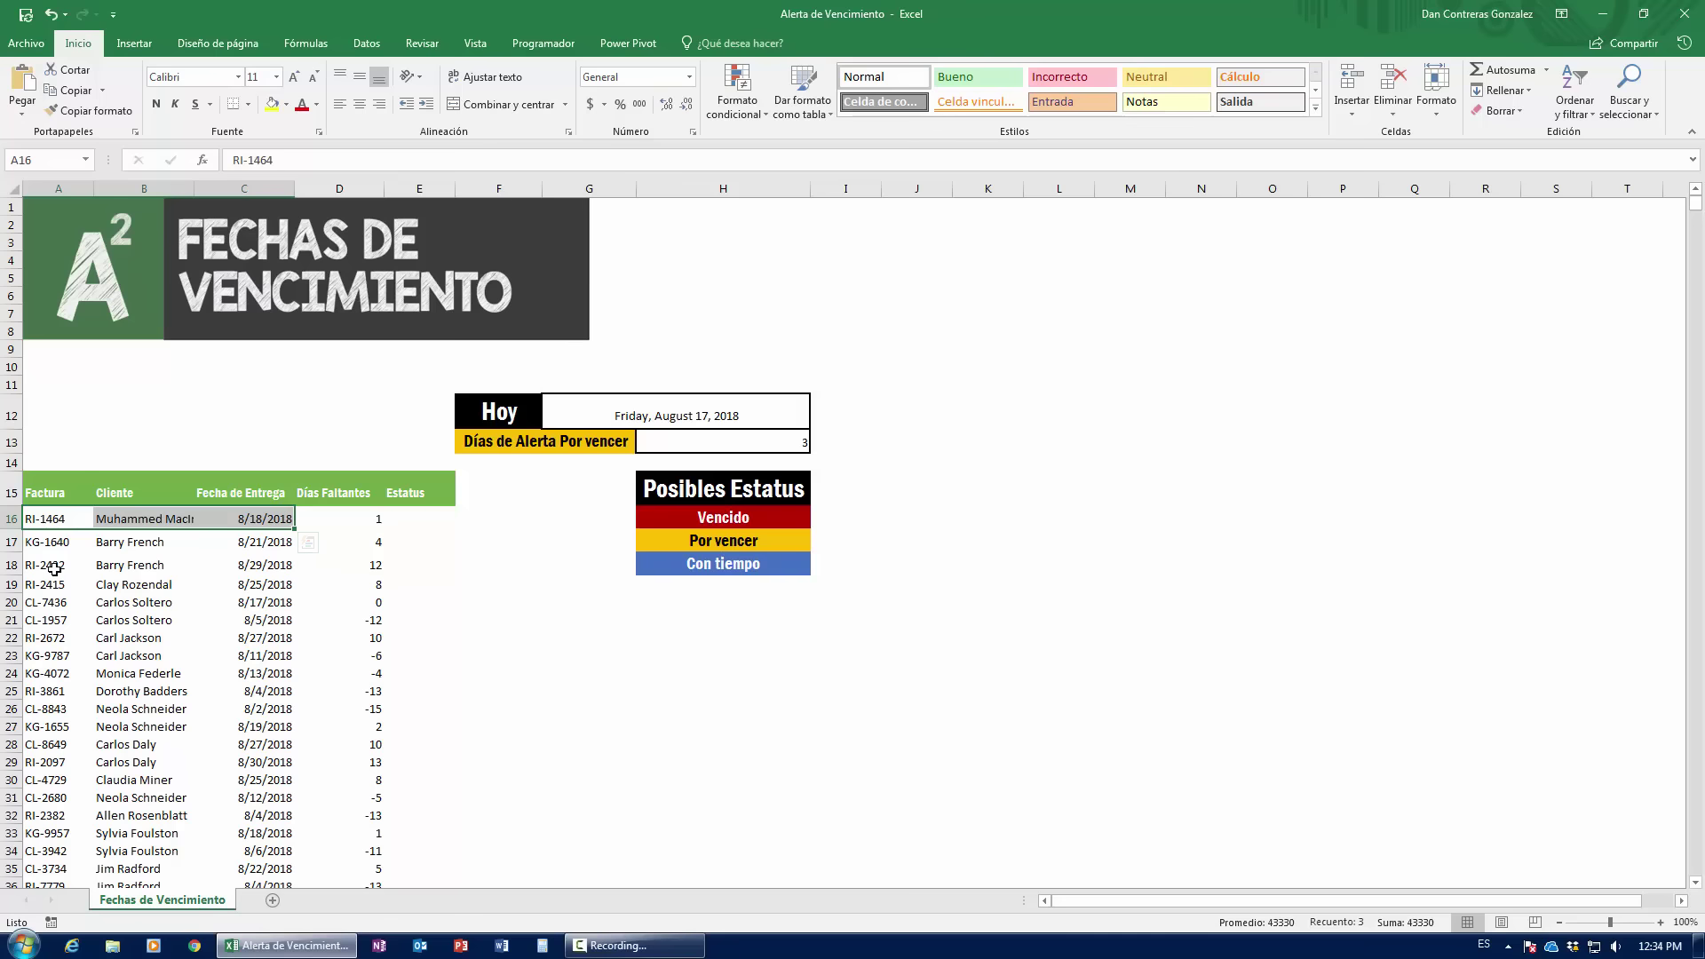
{"action": "left_click_drag", "start_coordinate": [53, 542], "coordinate": [284, 542]}
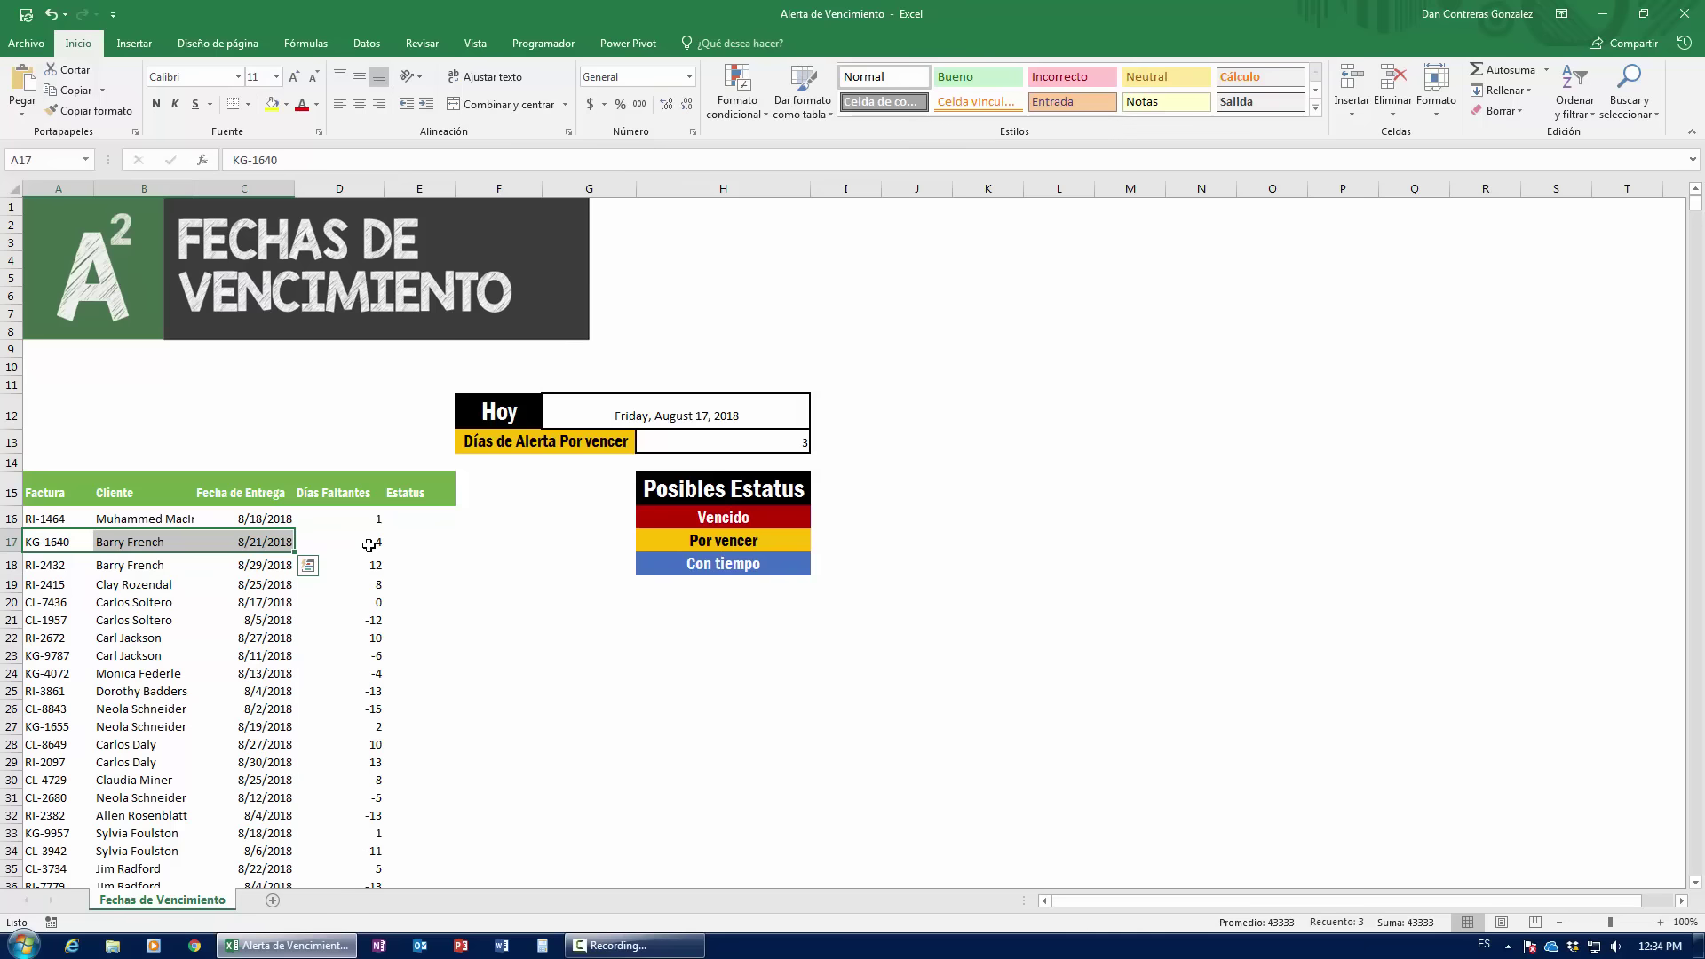
{"action": "left_click_drag", "start_coordinate": [59, 624], "coordinate": [284, 622]}
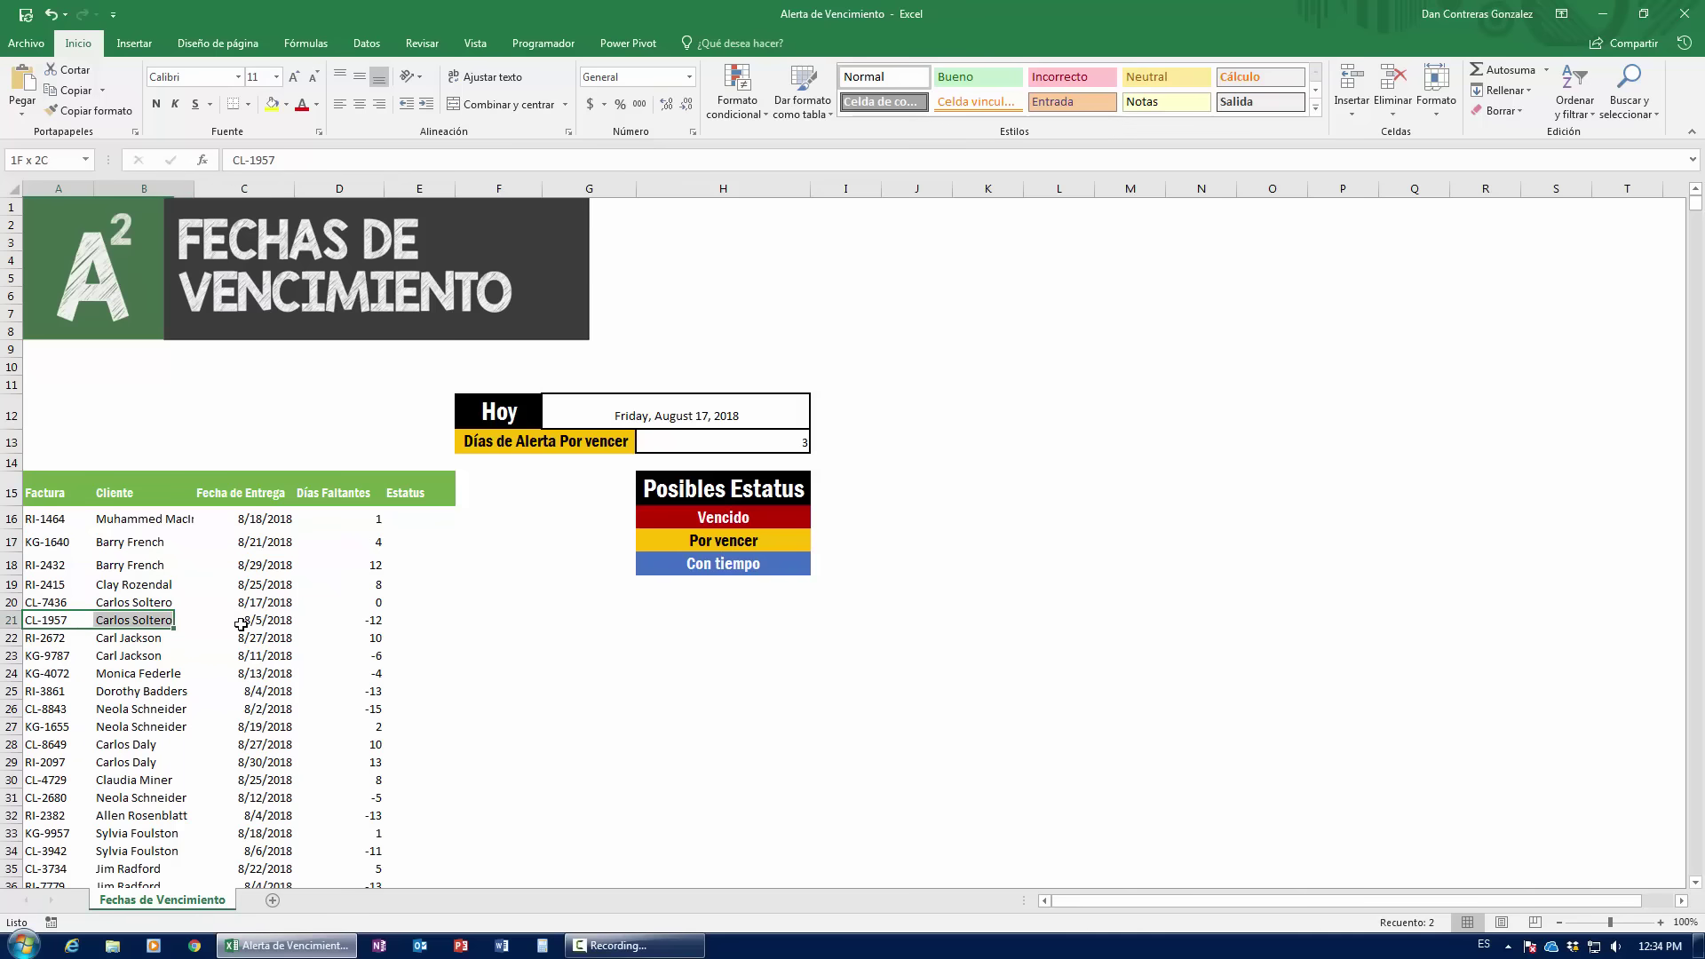
{"action": "left_click", "coordinate": [361, 623]}
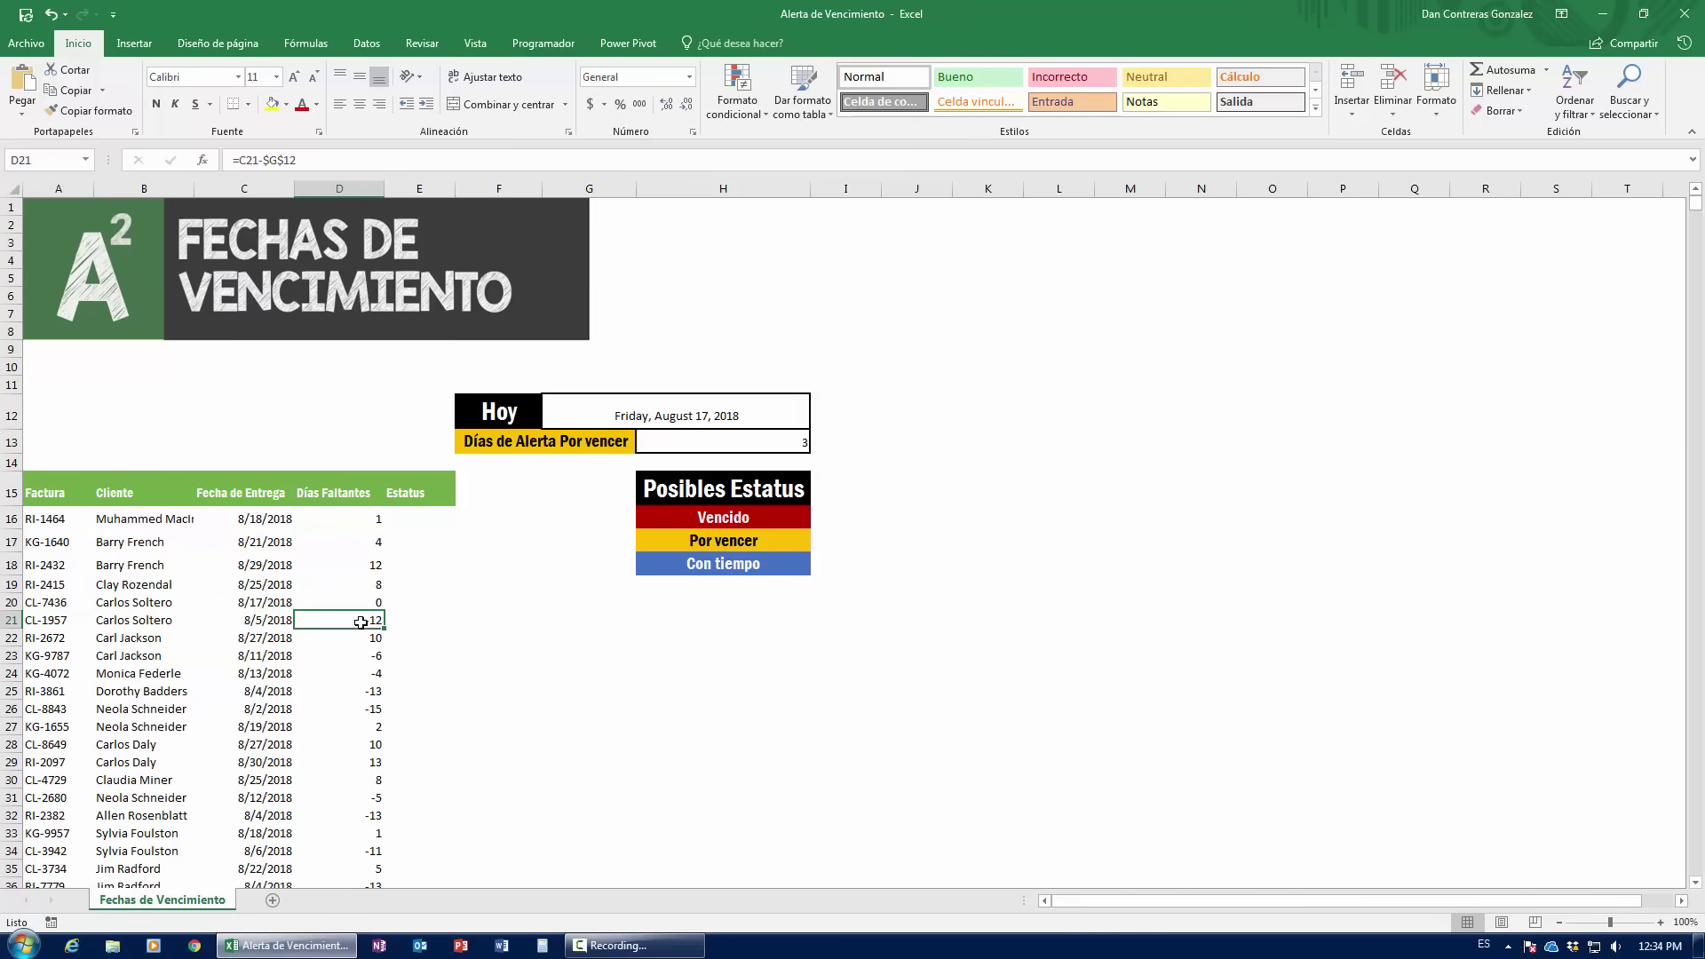
{"action": "scroll", "coordinate": [370, 781], "scroll_direction": "down", "scroll_amount": 4}
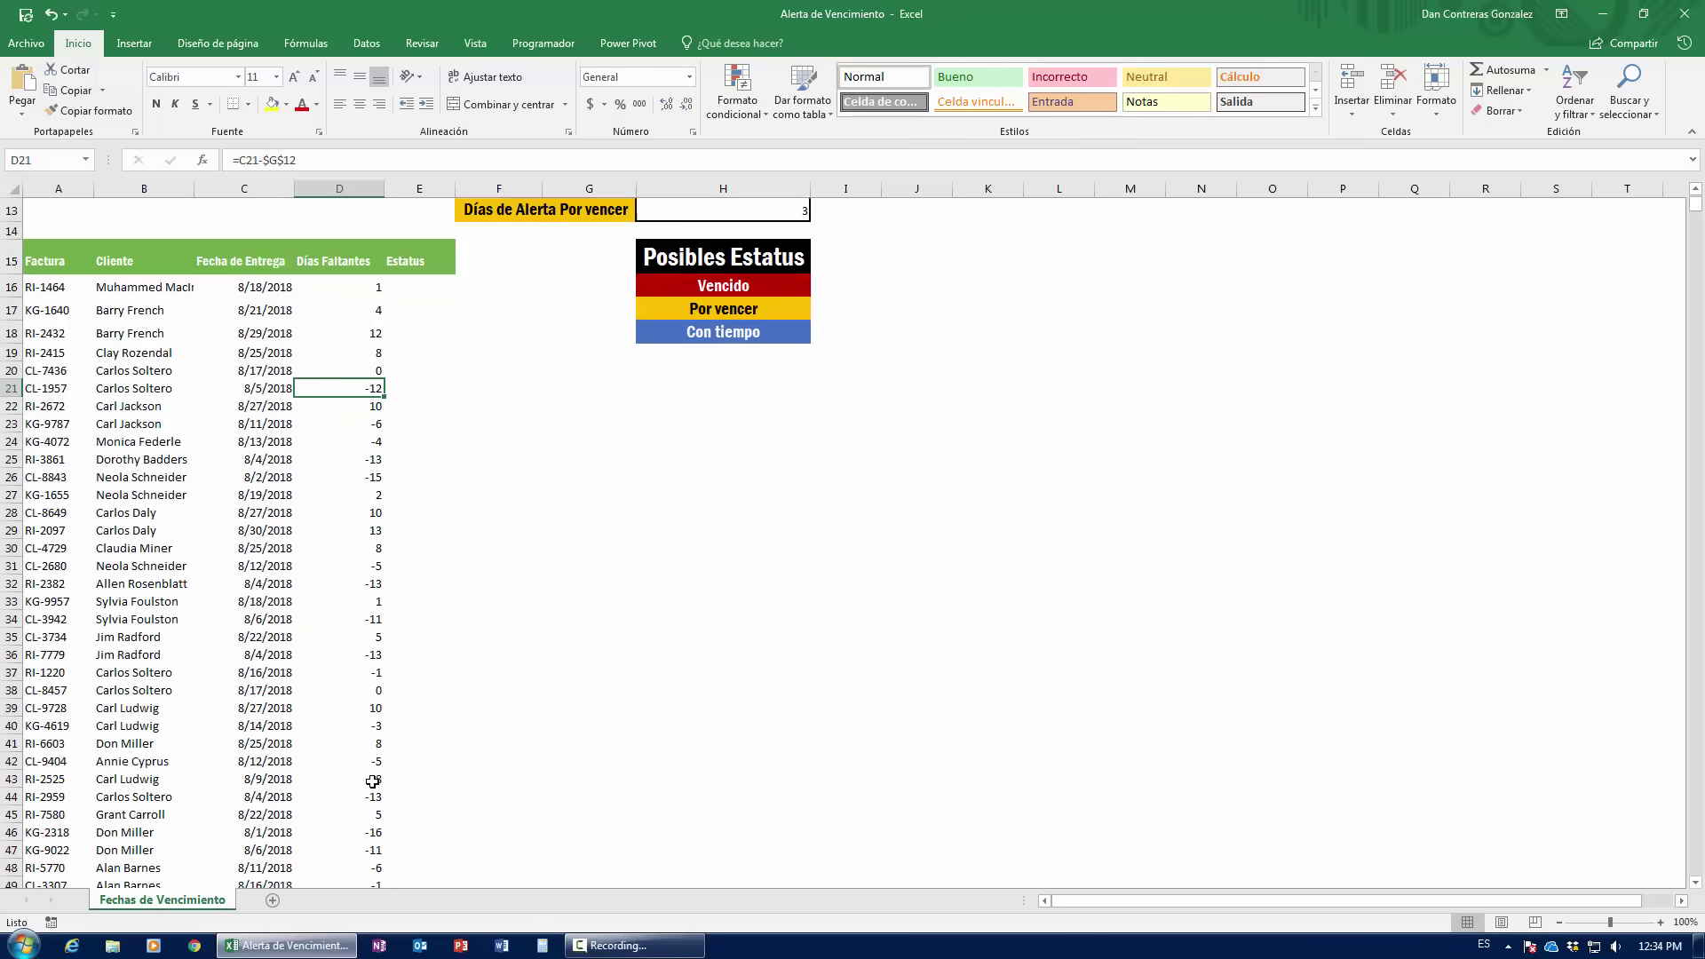
{"action": "scroll", "coordinate": [369, 781], "scroll_direction": "down", "scroll_amount": 7}
{"action": "scroll", "coordinate": [369, 780], "scroll_direction": "down", "scroll_amount": 6}
{"action": "scroll", "coordinate": [370, 780], "scroll_direction": "down", "scroll_amount": 6}
{"action": "scroll", "coordinate": [370, 781], "scroll_direction": "down", "scroll_amount": 6}
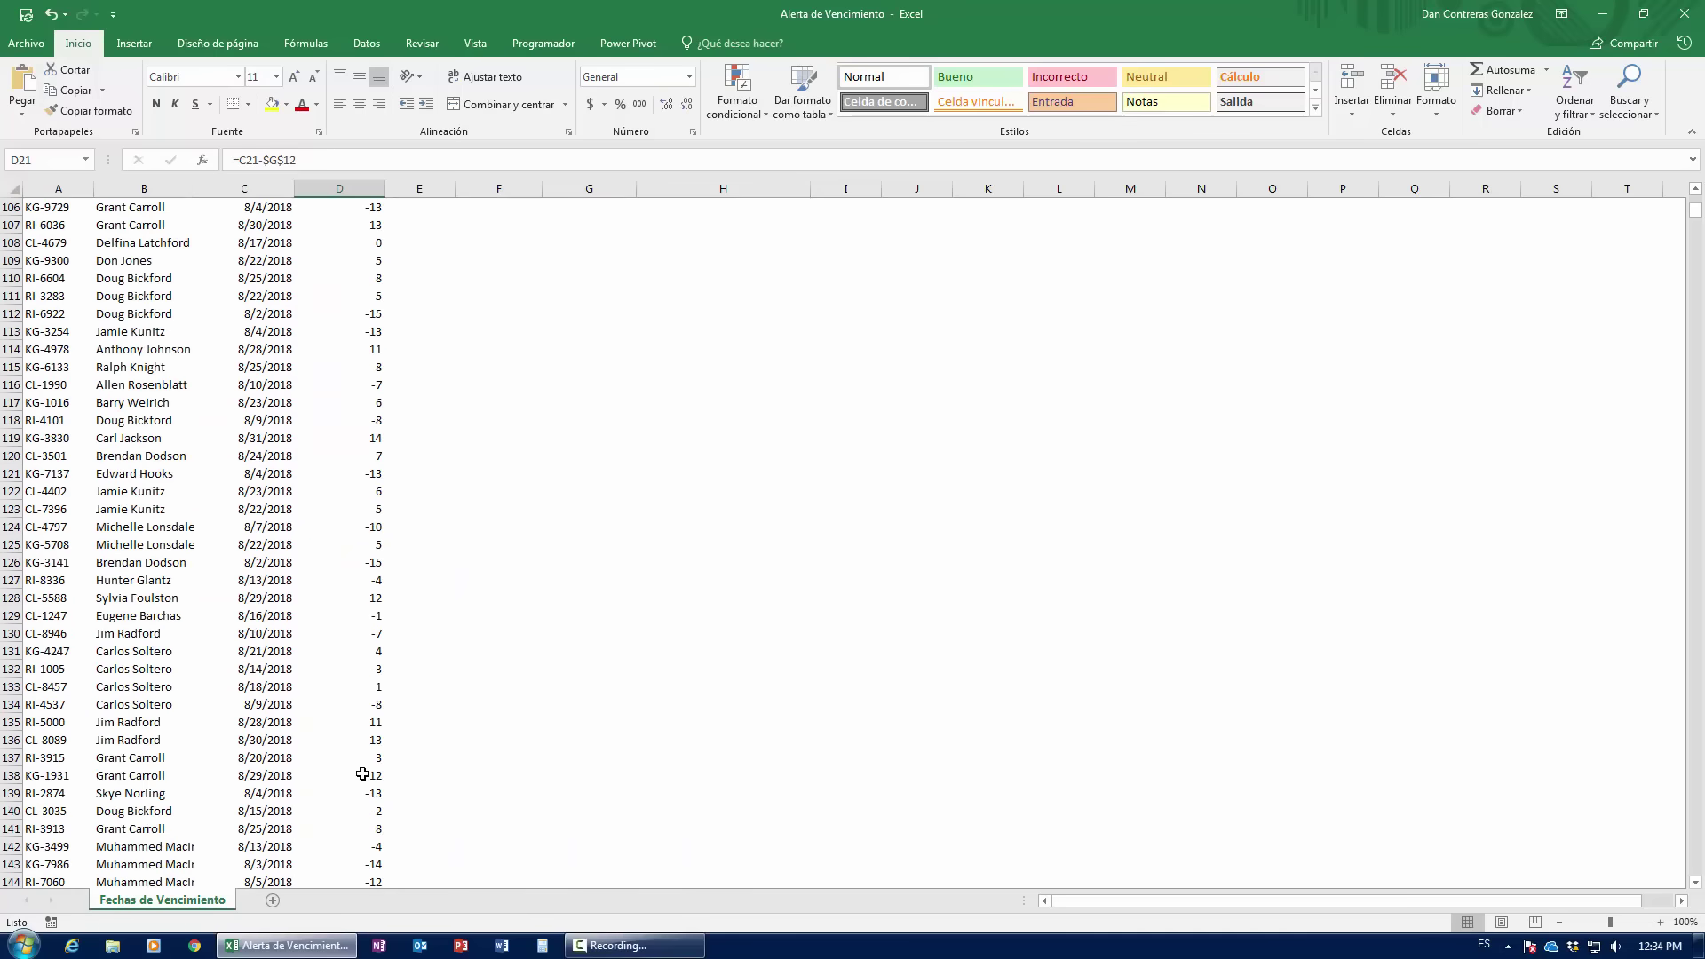
{"action": "scroll", "coordinate": [362, 774], "scroll_direction": "down", "scroll_amount": 6}
{"action": "scroll", "coordinate": [363, 774], "scroll_direction": "up", "scroll_amount": 8}
{"action": "scroll", "coordinate": [362, 774], "scroll_direction": "up", "scroll_amount": 8}
{"action": "scroll", "coordinate": [363, 775], "scroll_direction": "up", "scroll_amount": 8}
{"action": "scroll", "coordinate": [363, 774], "scroll_direction": "up", "scroll_amount": 9}
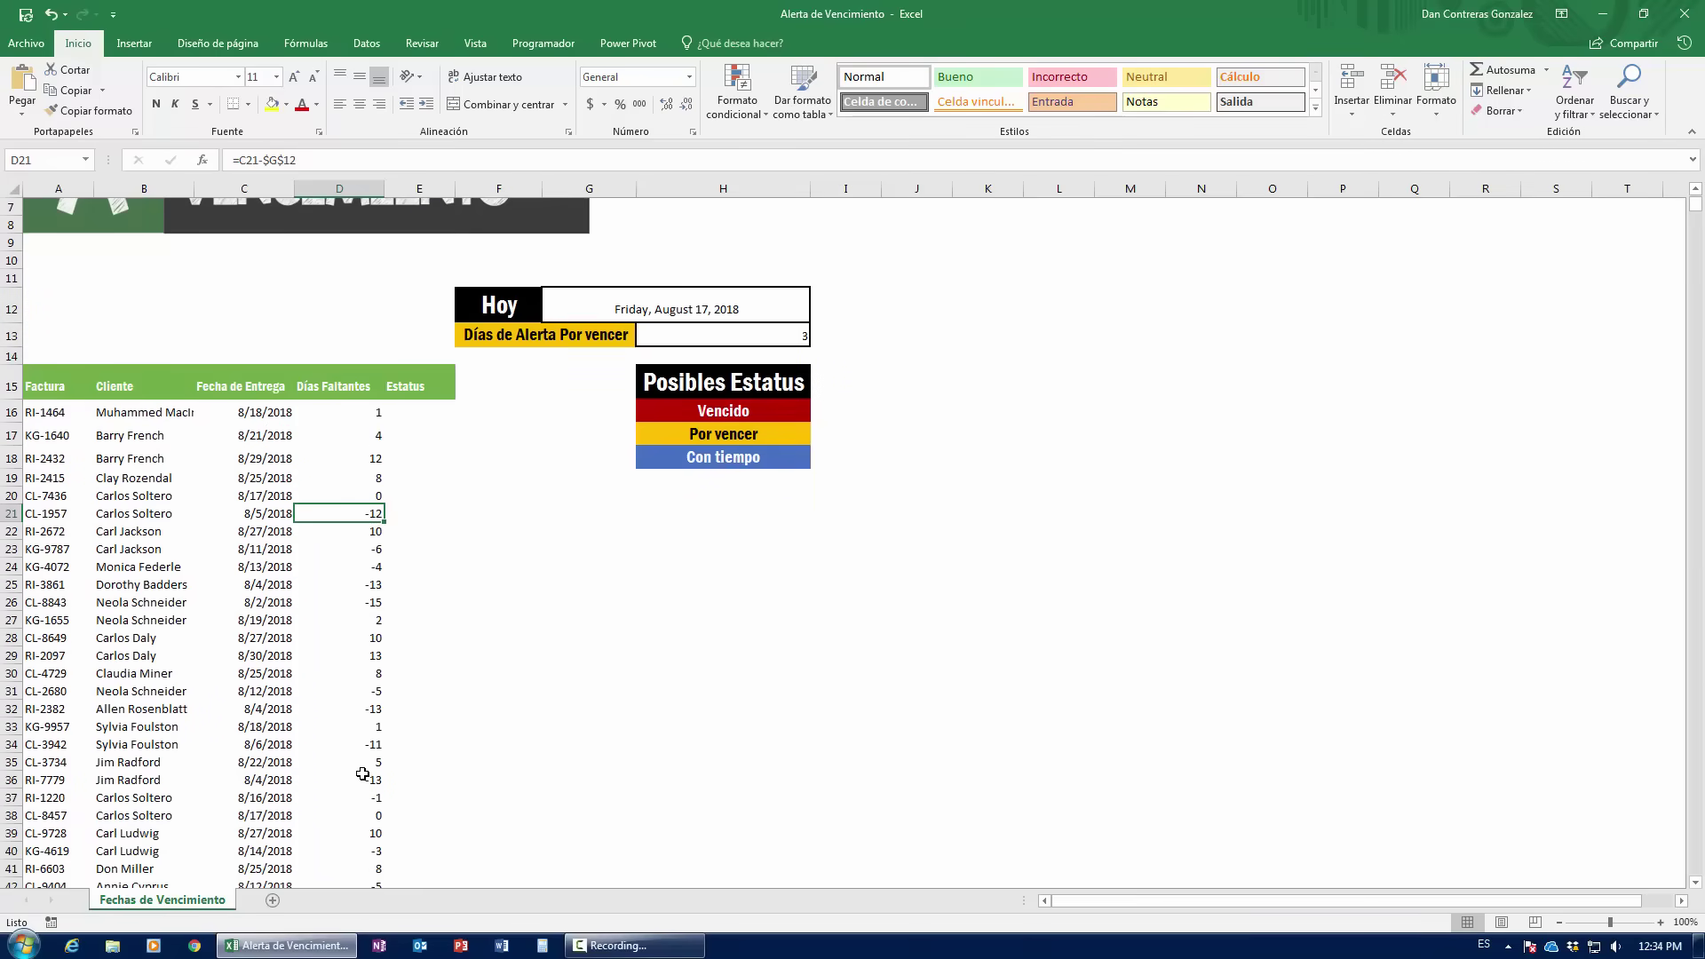
{"action": "scroll", "coordinate": [362, 774], "scroll_direction": "up", "scroll_amount": 1}
{"action": "left_click", "coordinate": [414, 465]}
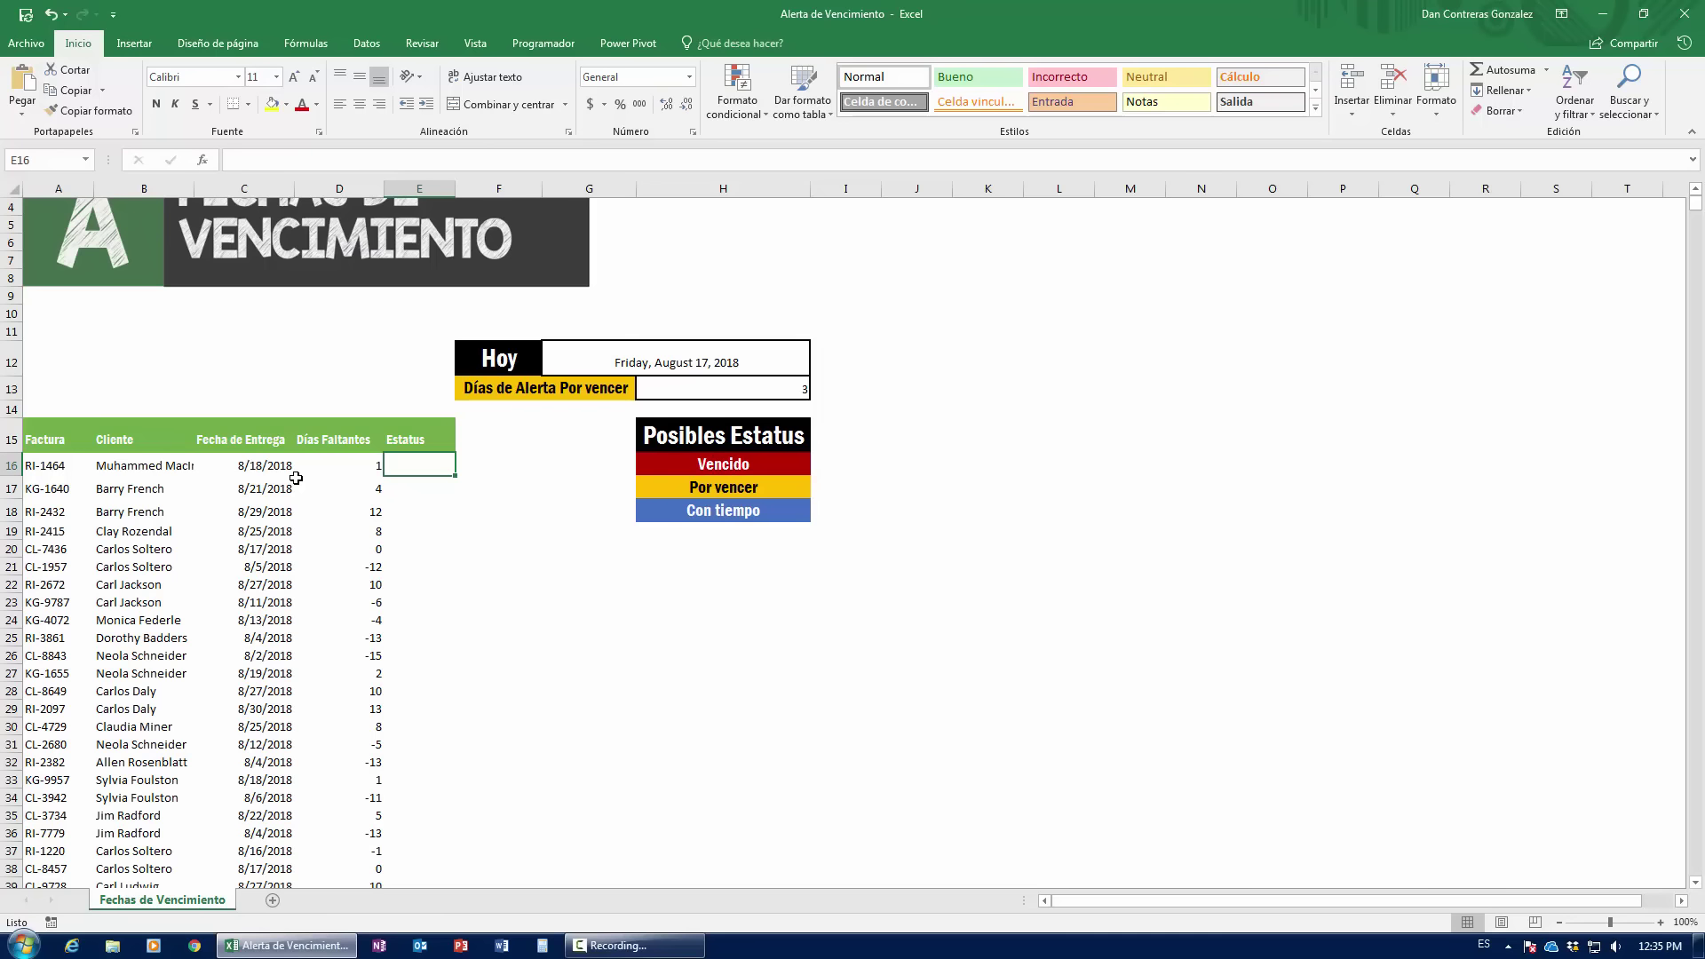
- Start =SI( in E16 and bring up its Function Arguments dialog
{"action": "left_click", "coordinate": [744, 468]}
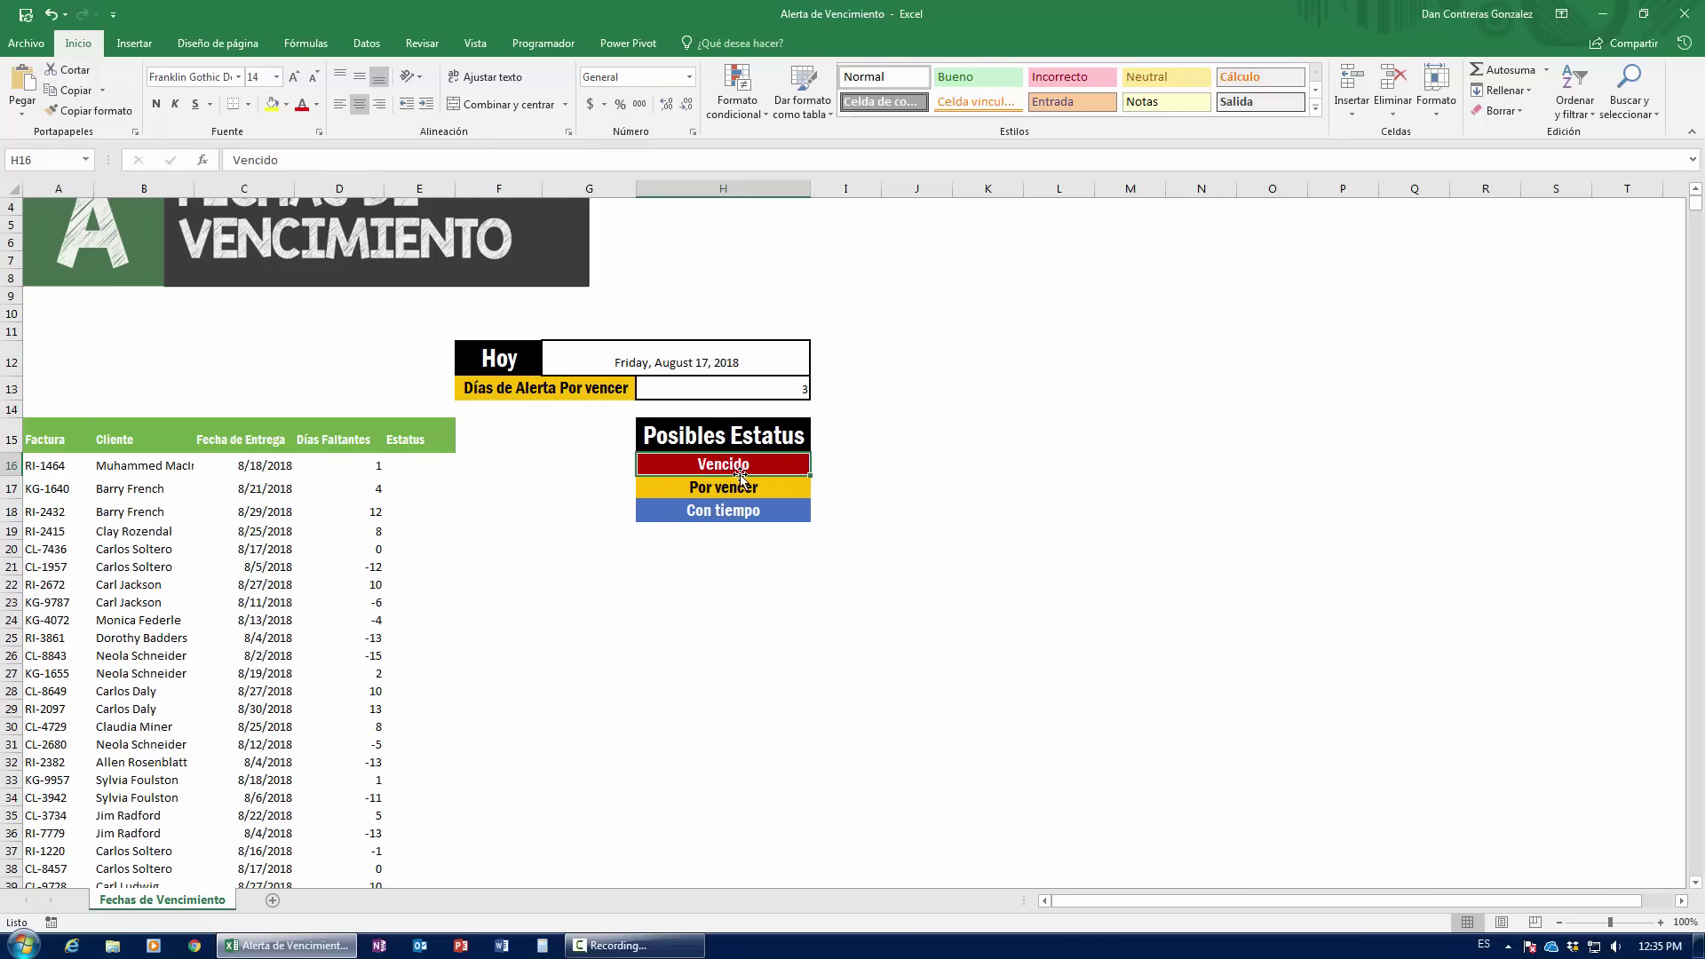
{"action": "left_click", "coordinate": [425, 462]}
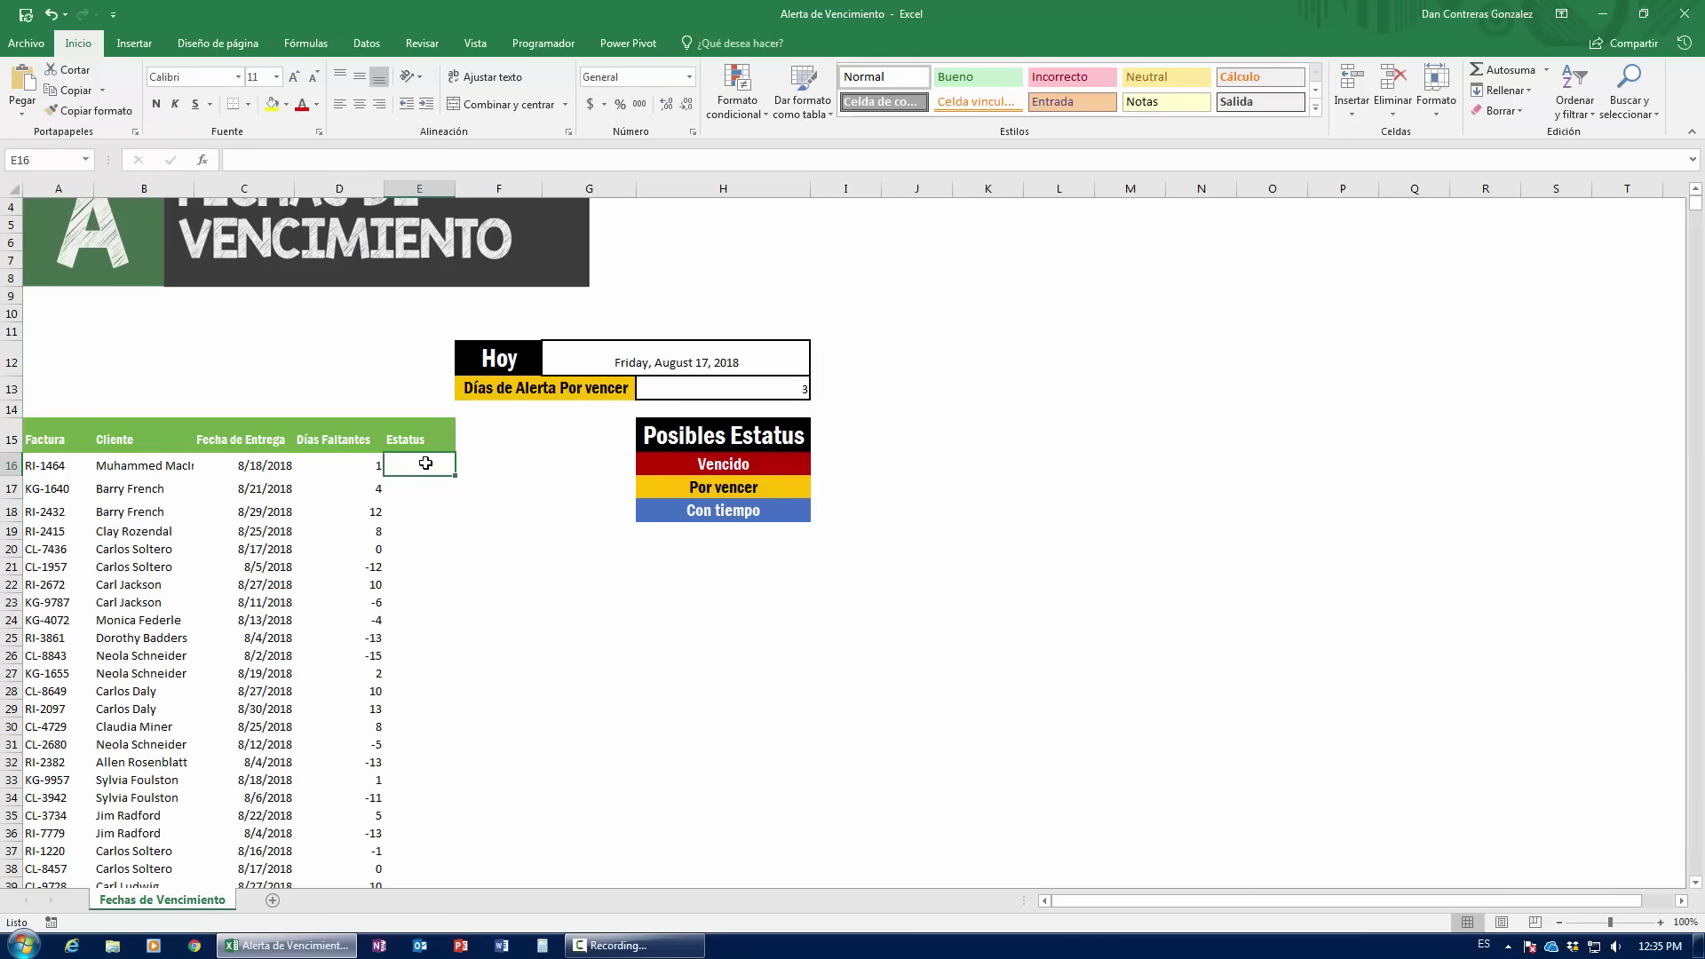
{"action": "type", "text": "="}
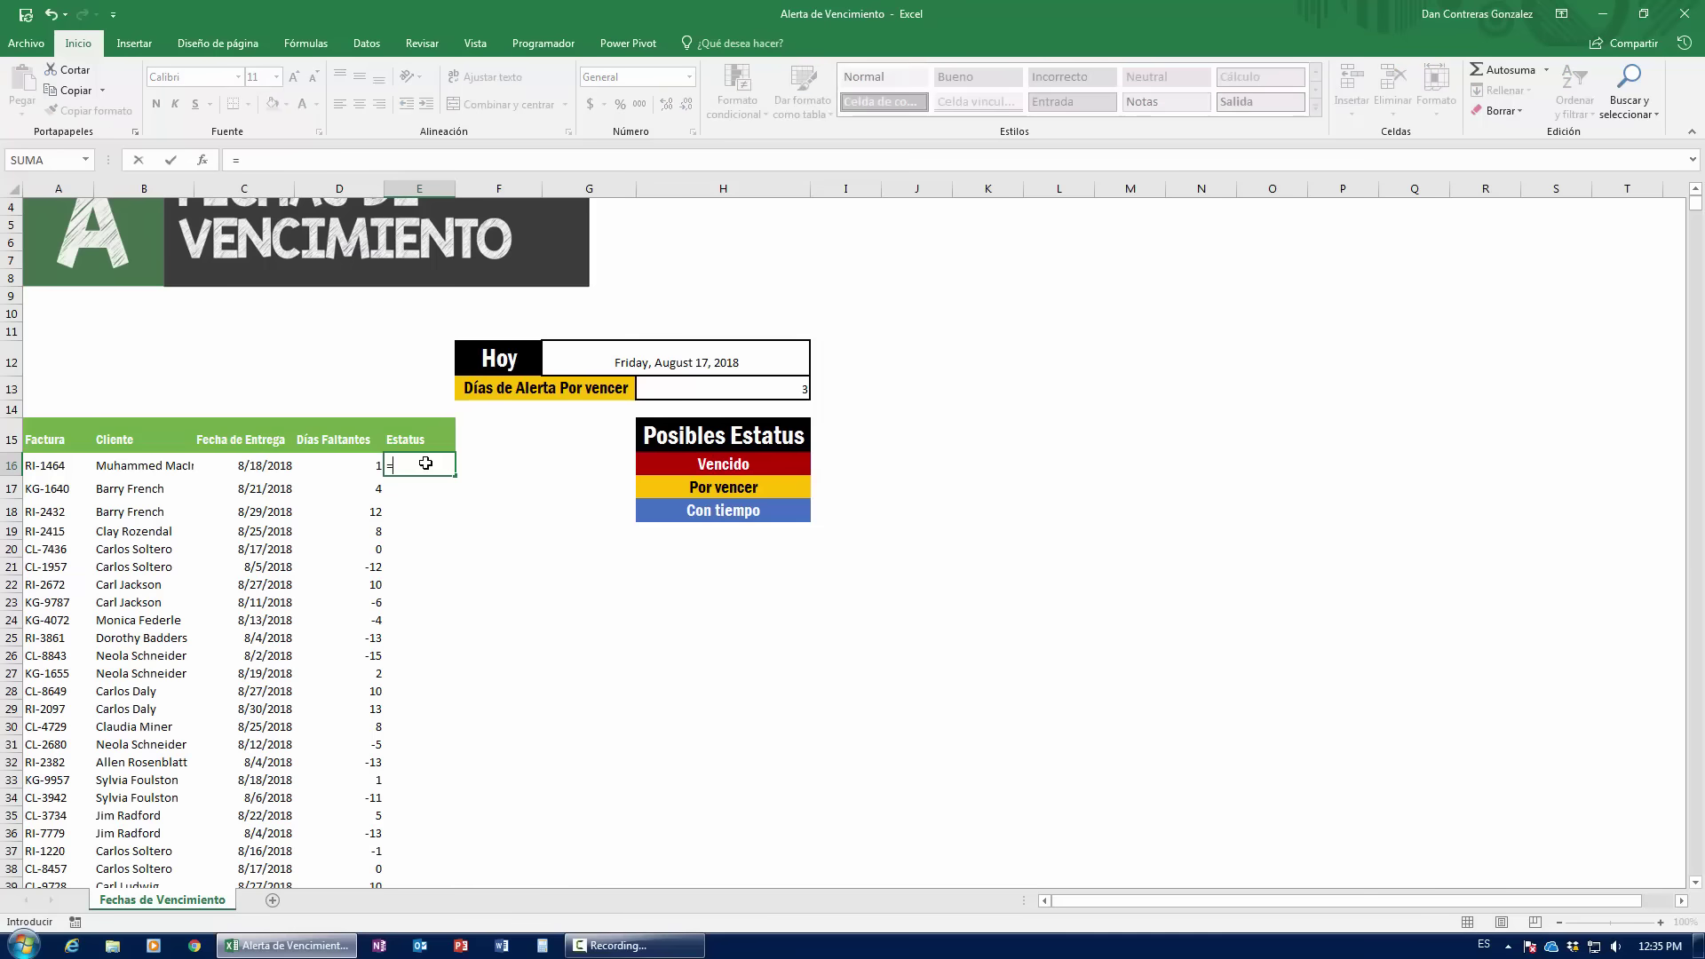
{"action": "type", "text": "si"}
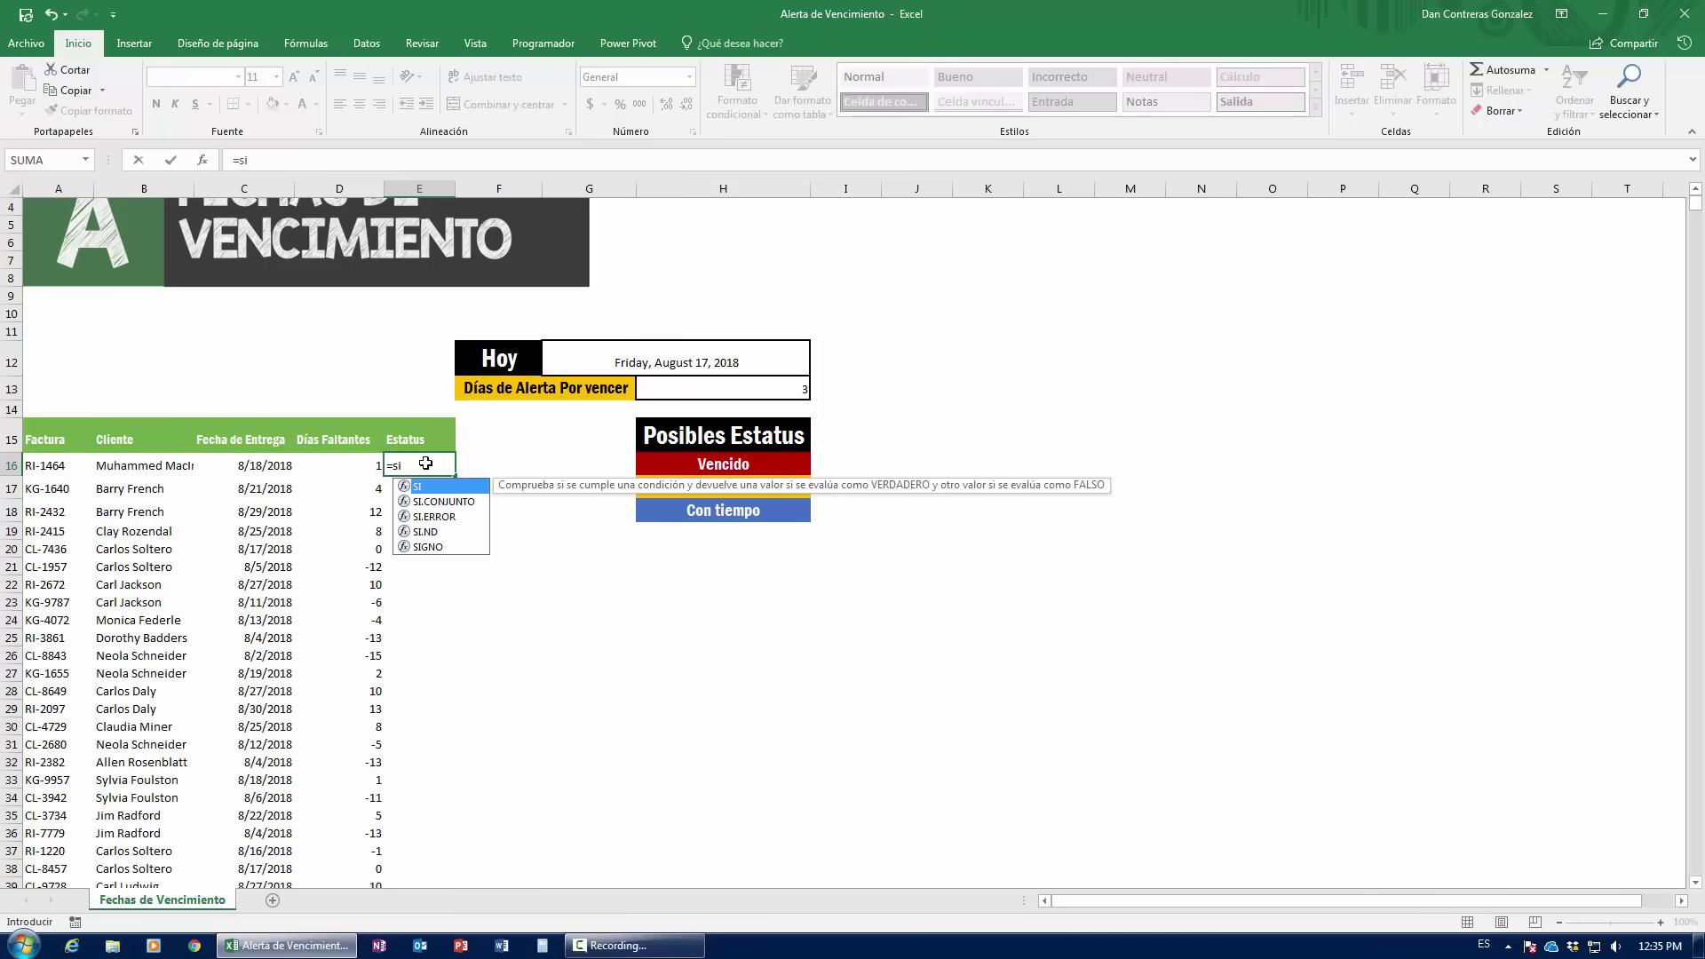
{"action": "type", "text": "("}
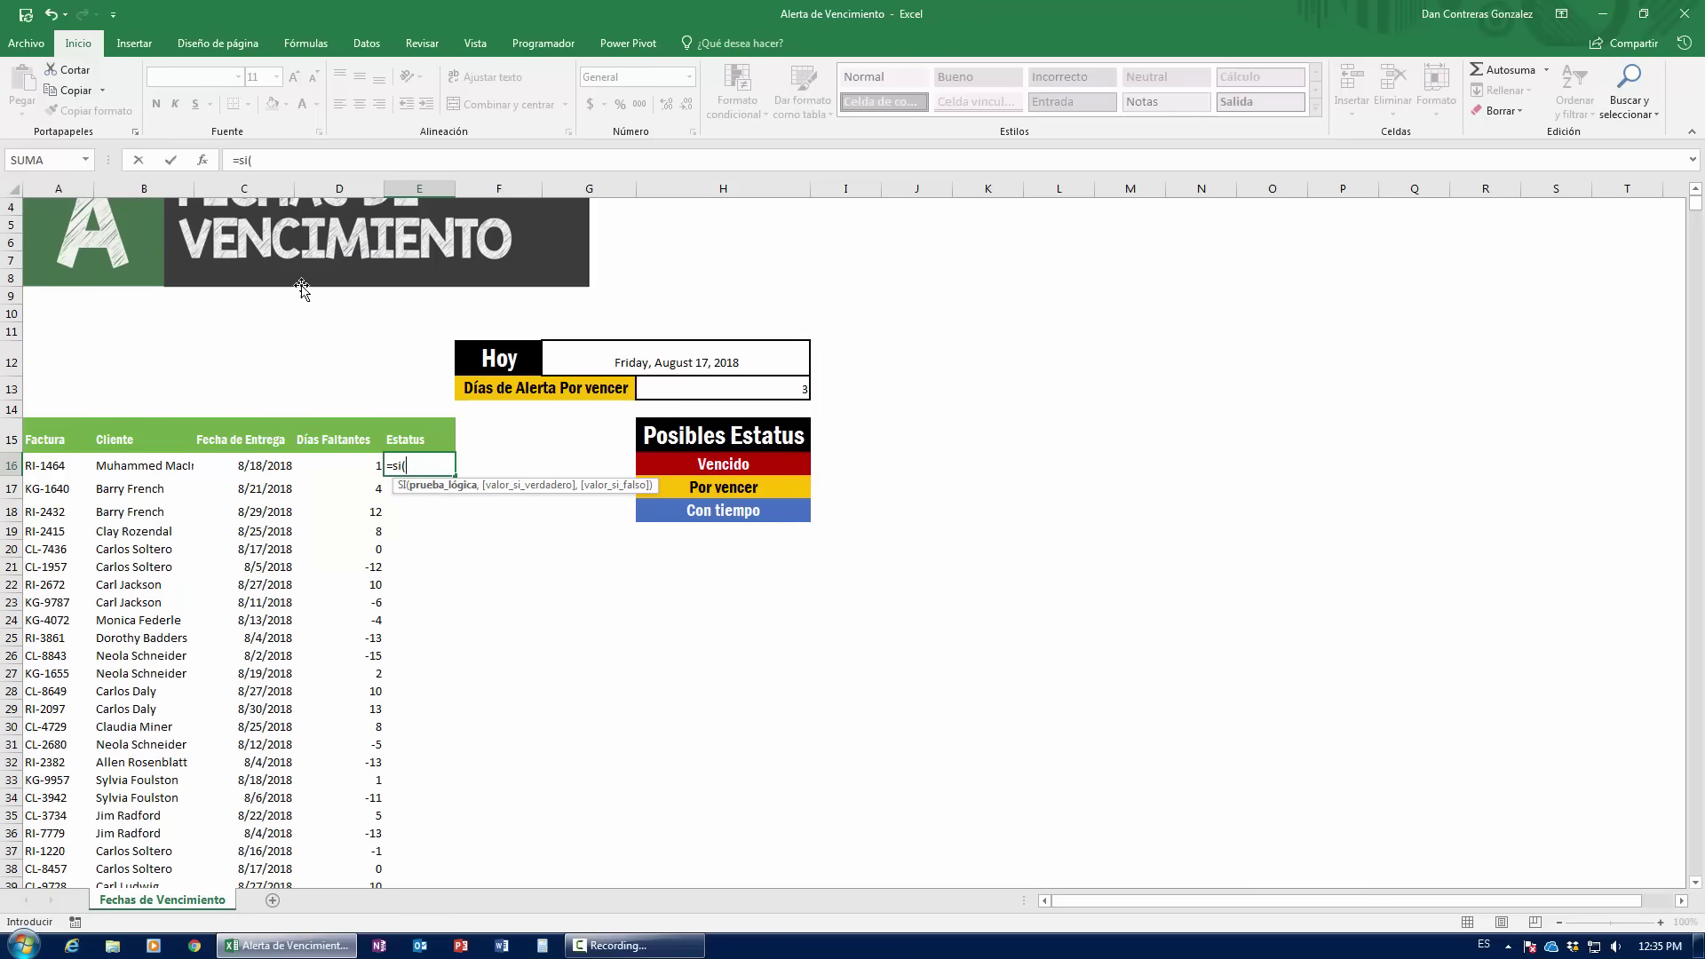
{"action": "left_click", "coordinate": [204, 164]}
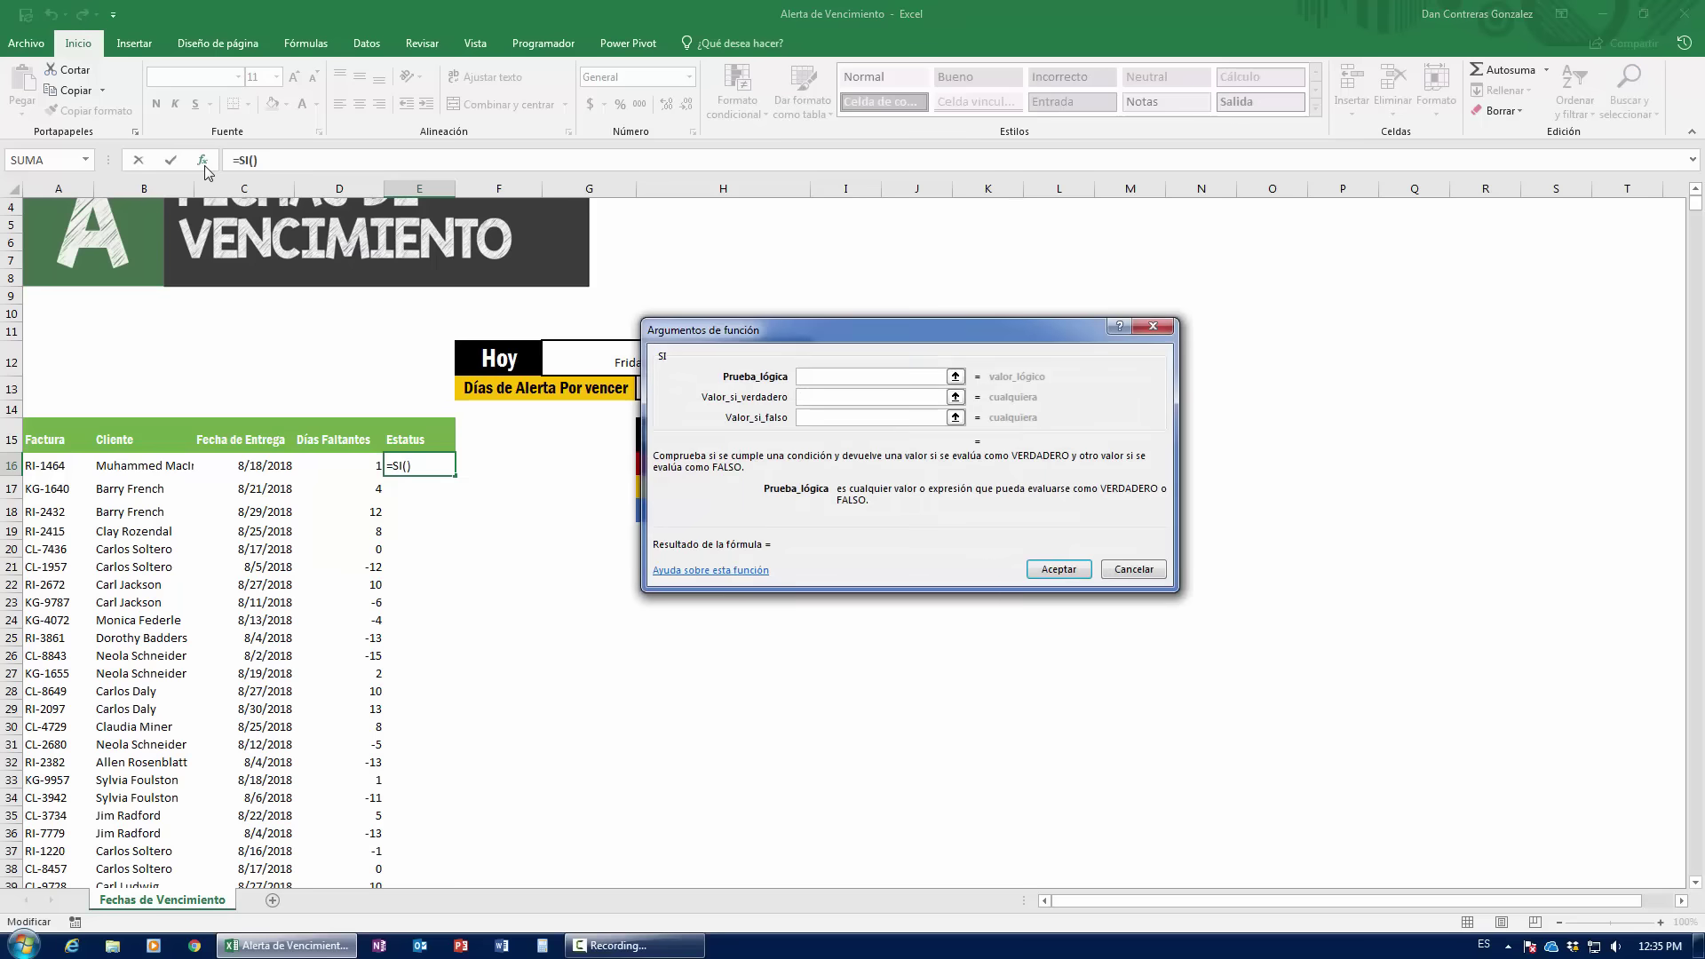
- Fill the SI arguments with test D16<=0, true value H16 and false value H18
{"action": "mouse_move", "coordinate": [1010, 339]}
{"action": "left_mouse_down"}
{"action": "mouse_move", "coordinate": [497, 599]}
{"action": "mouse_move", "coordinate": [615, 552]}
{"action": "left_mouse_up"}
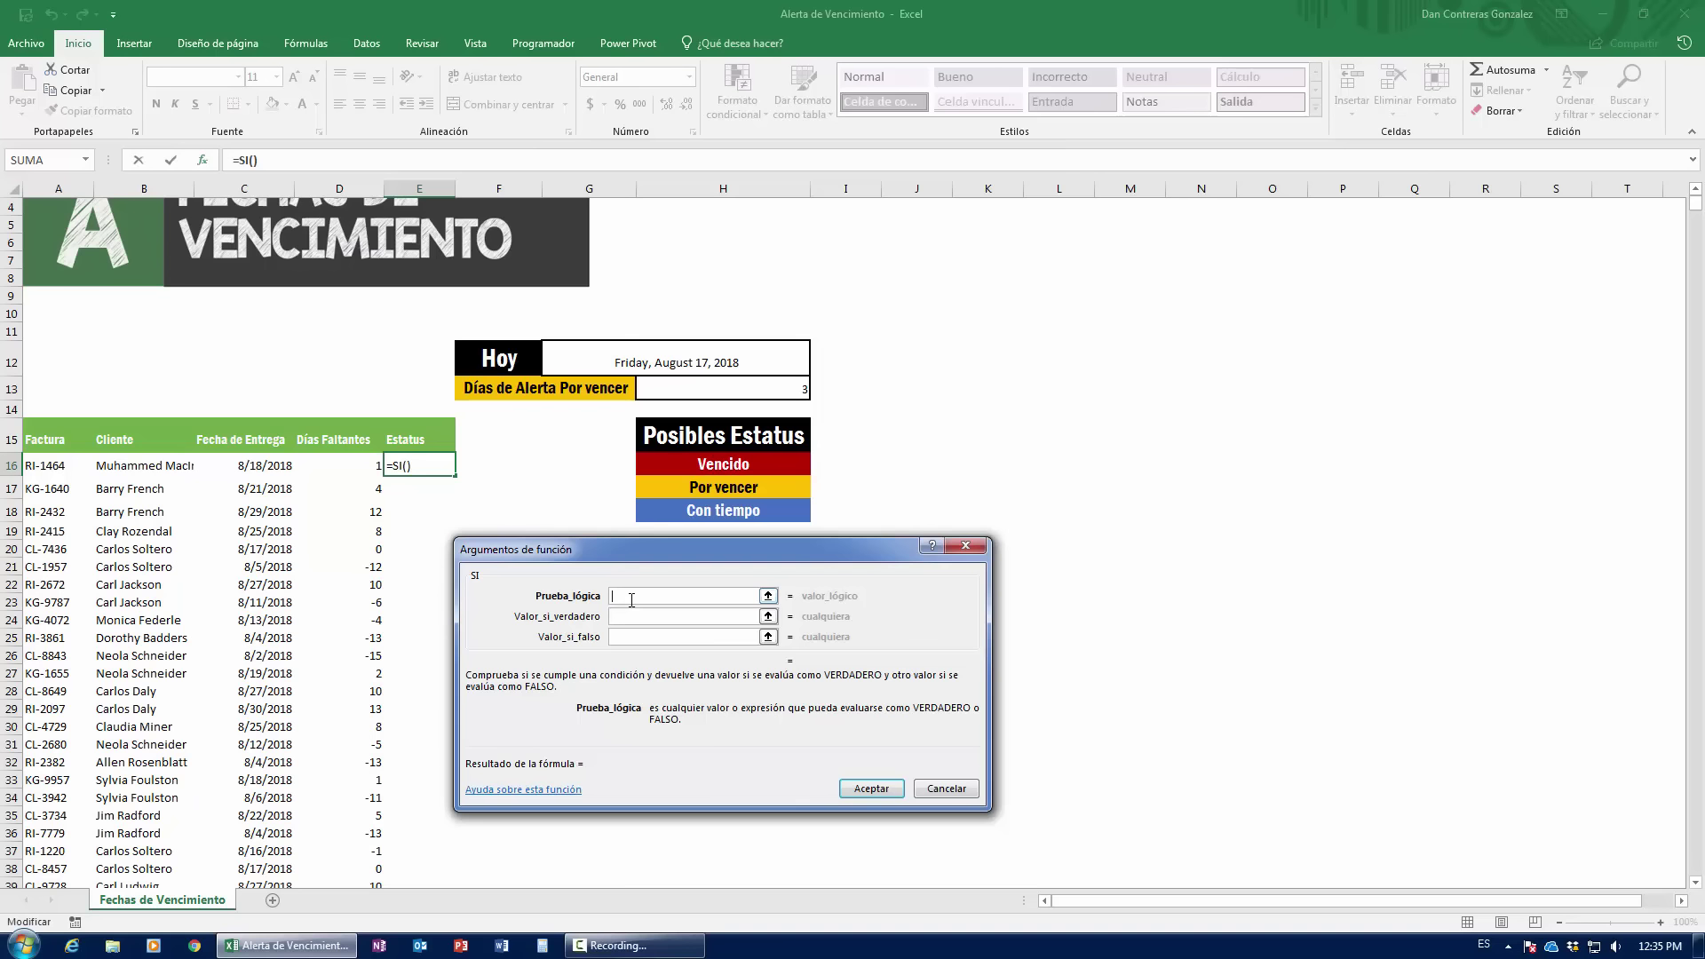
{"action": "left_click", "coordinate": [632, 617]}
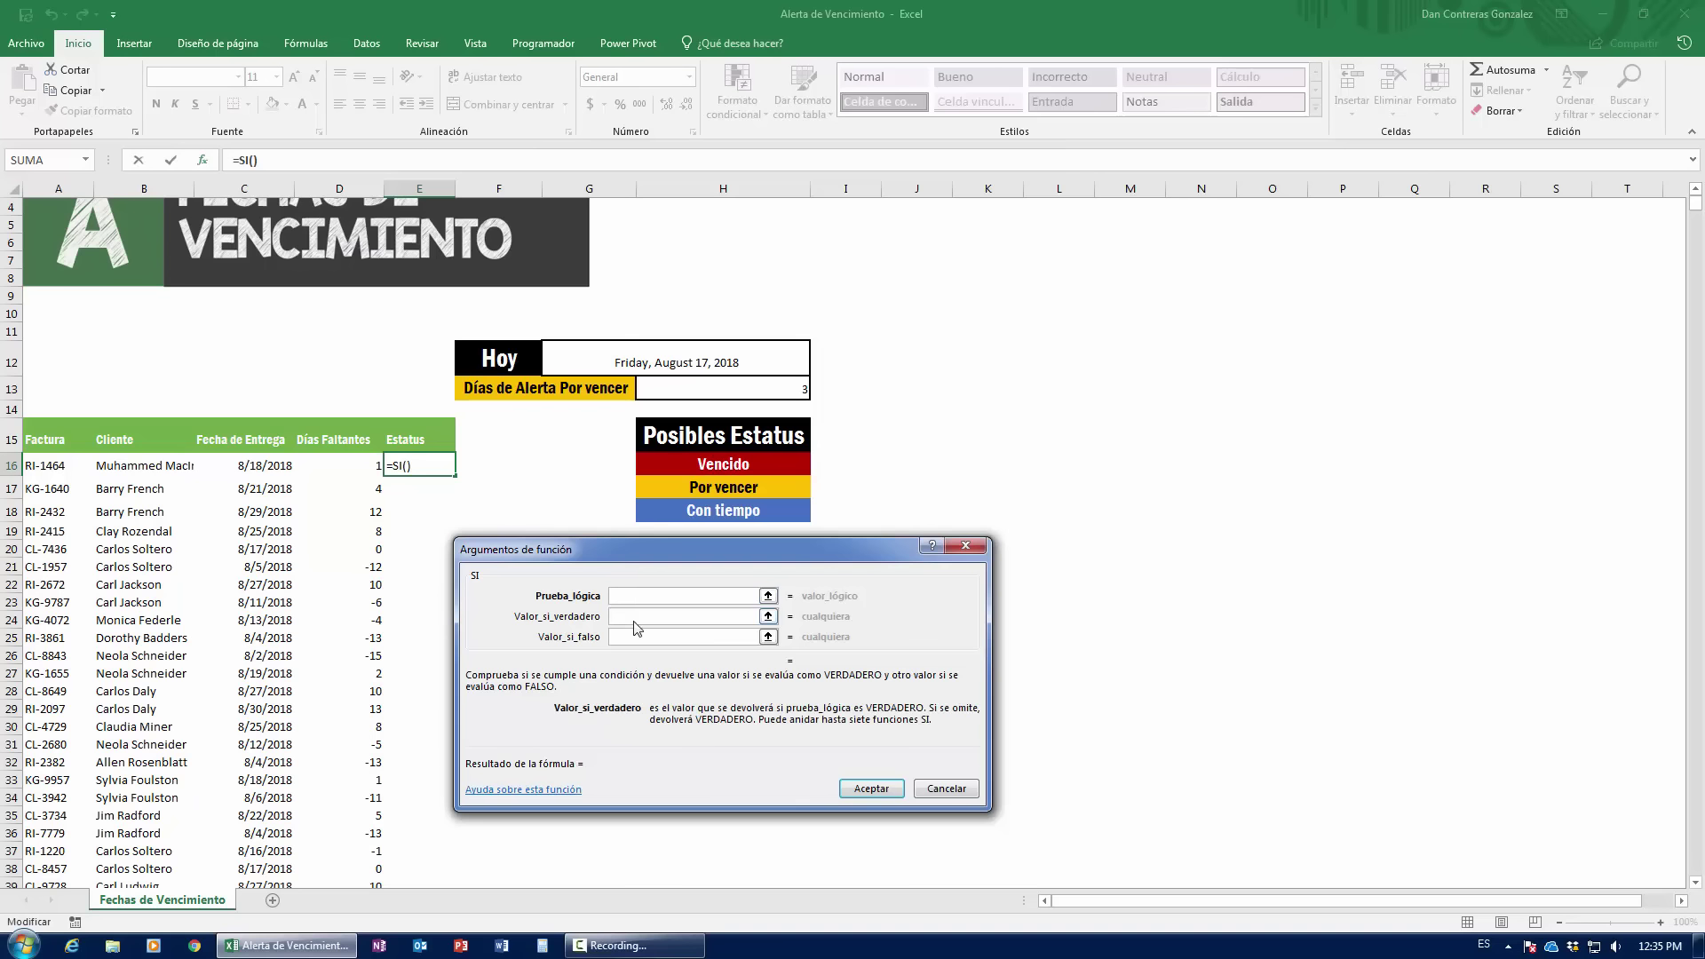
{"action": "left_click", "coordinate": [636, 636]}
{"action": "left_click", "coordinate": [645, 595]}
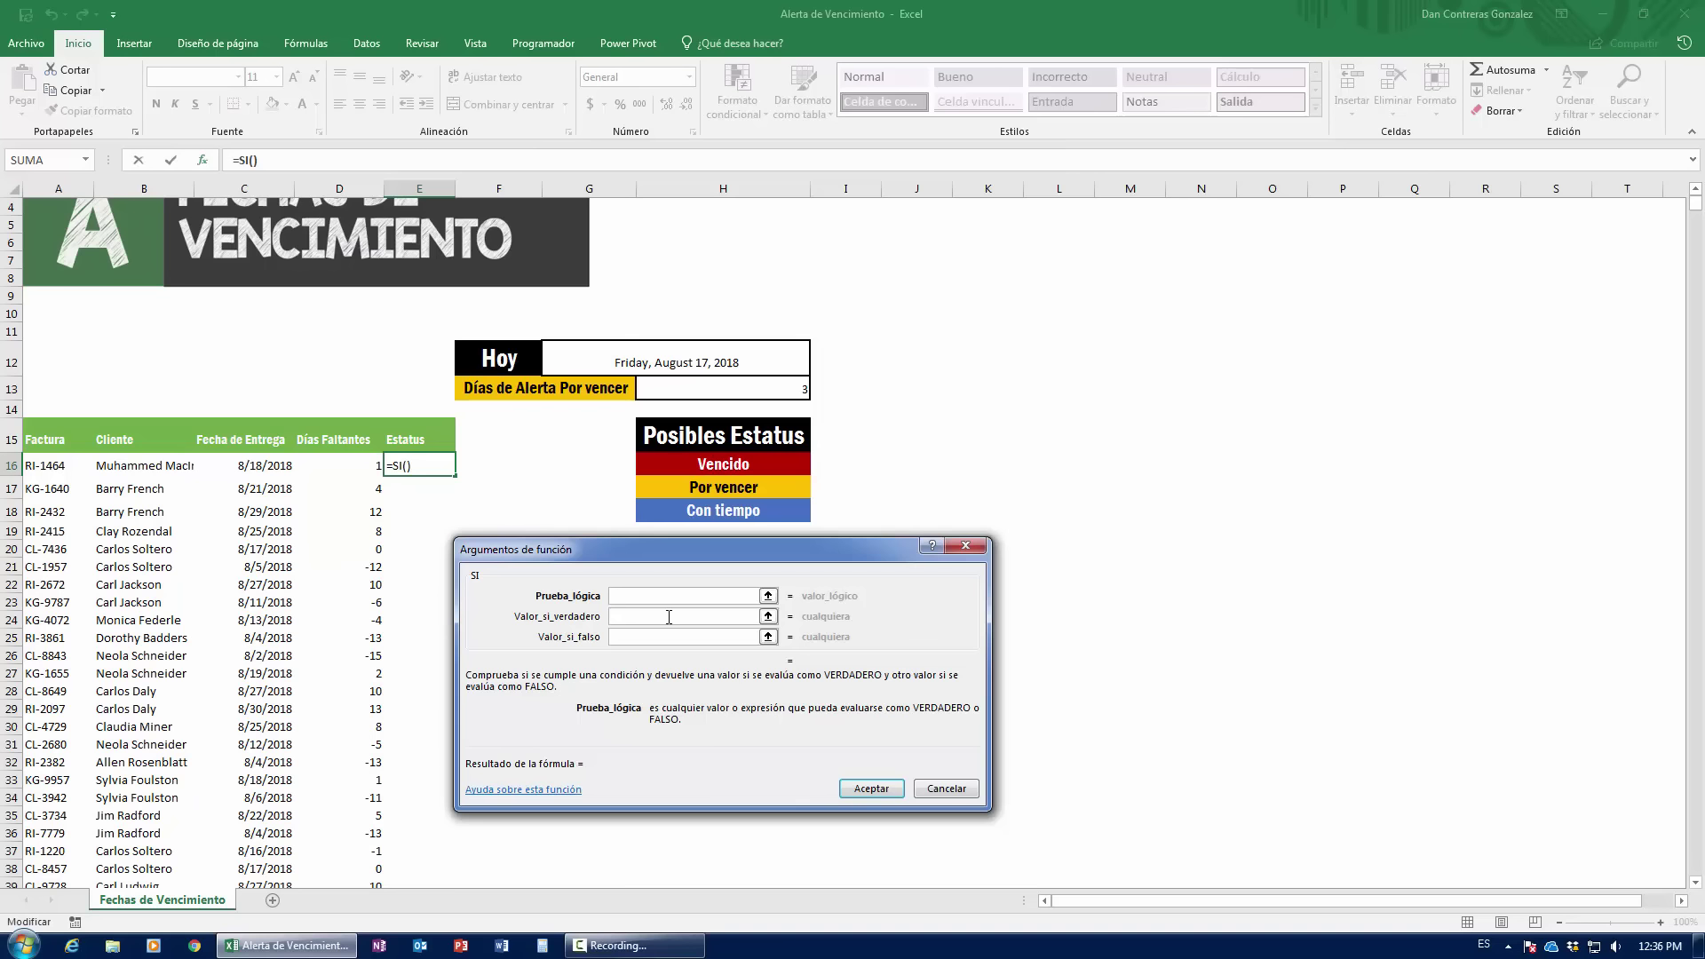
{"action": "left_click", "coordinate": [363, 467]}
{"action": "type", "text": "<"}
{"action": "type", "text": "=0"}
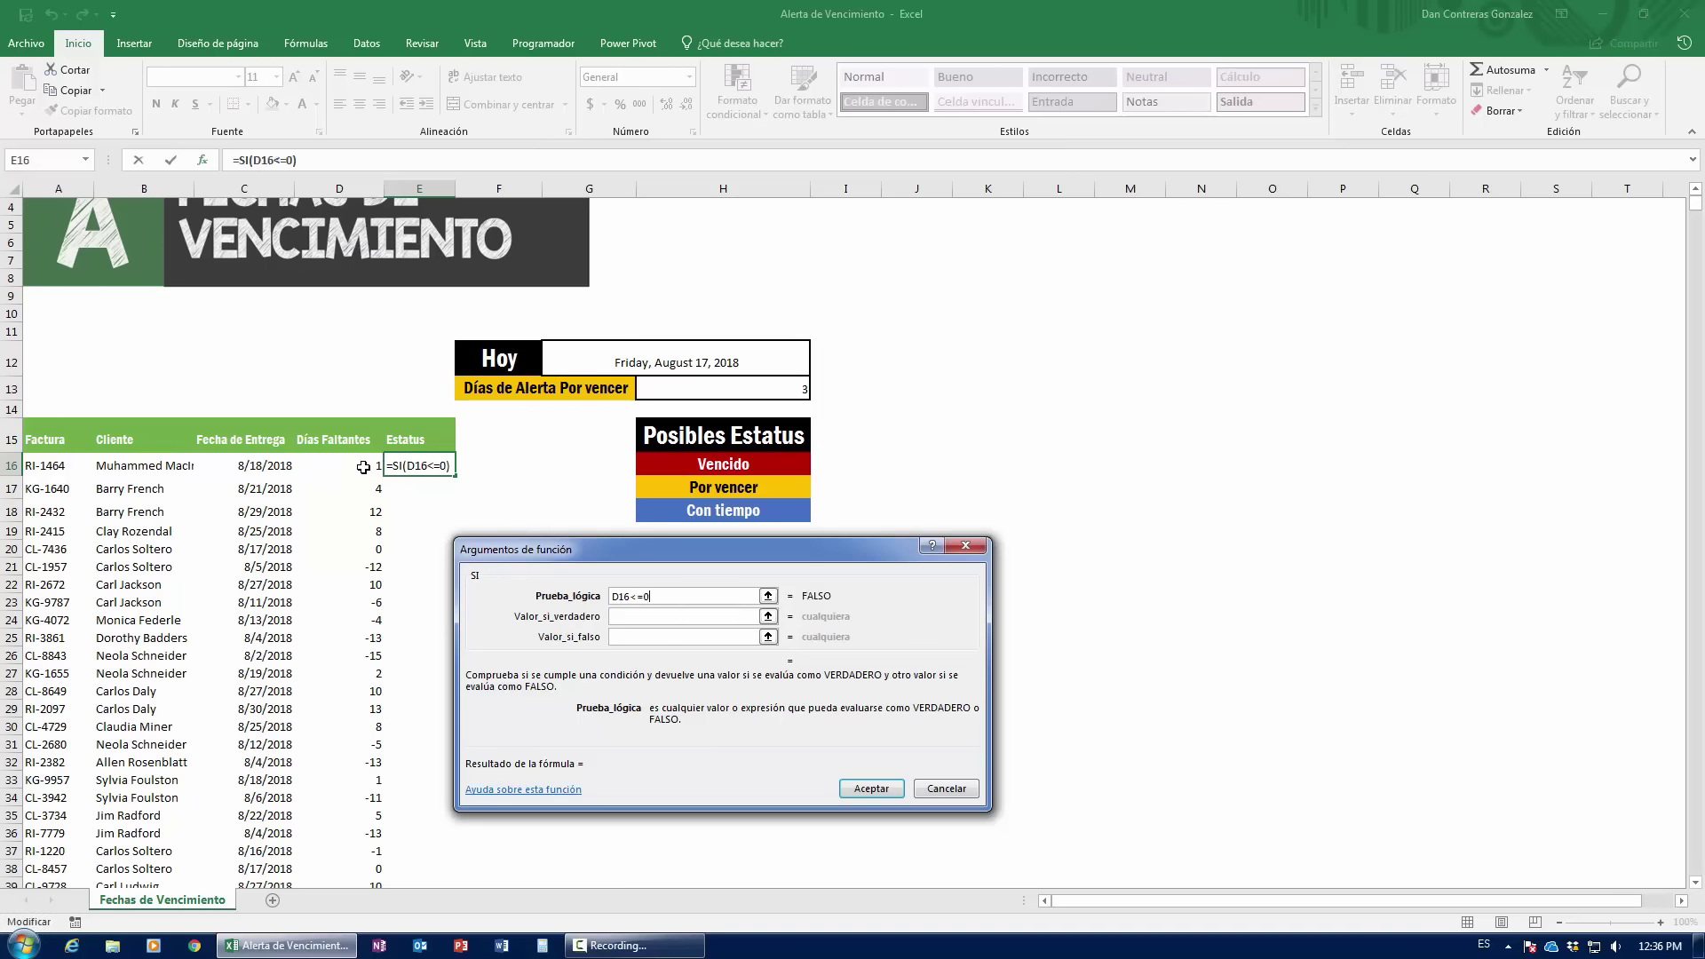
{"action": "key", "text": "Tab"}
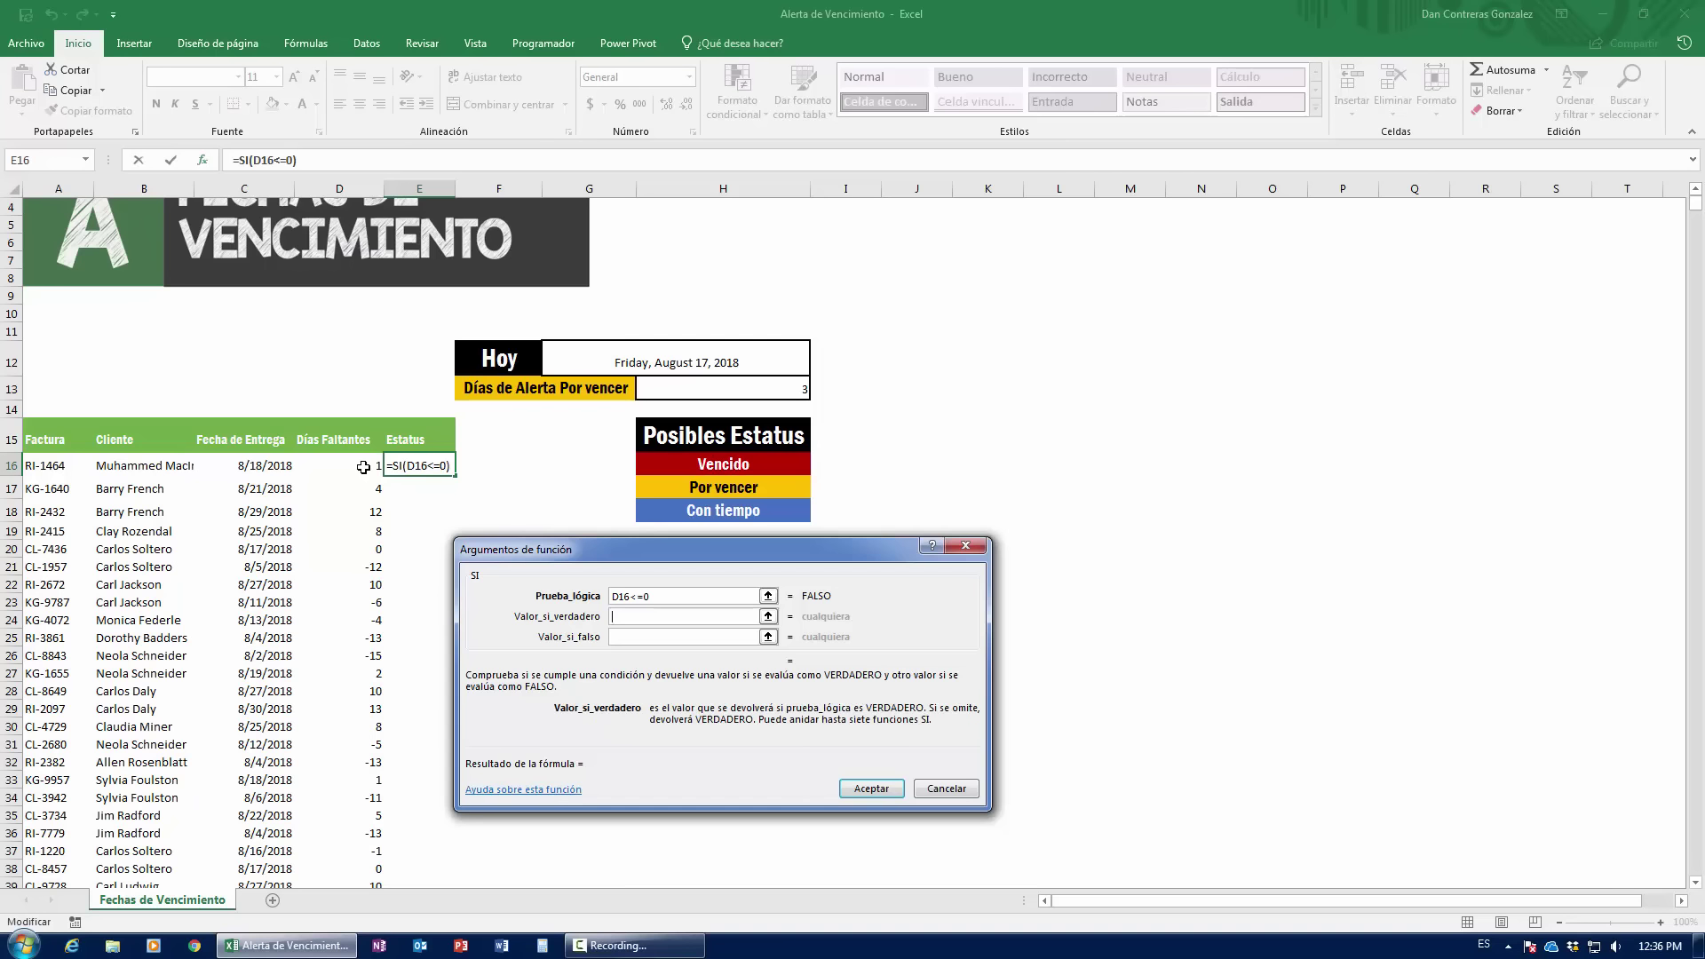
{"action": "left_click", "coordinate": [691, 463]}
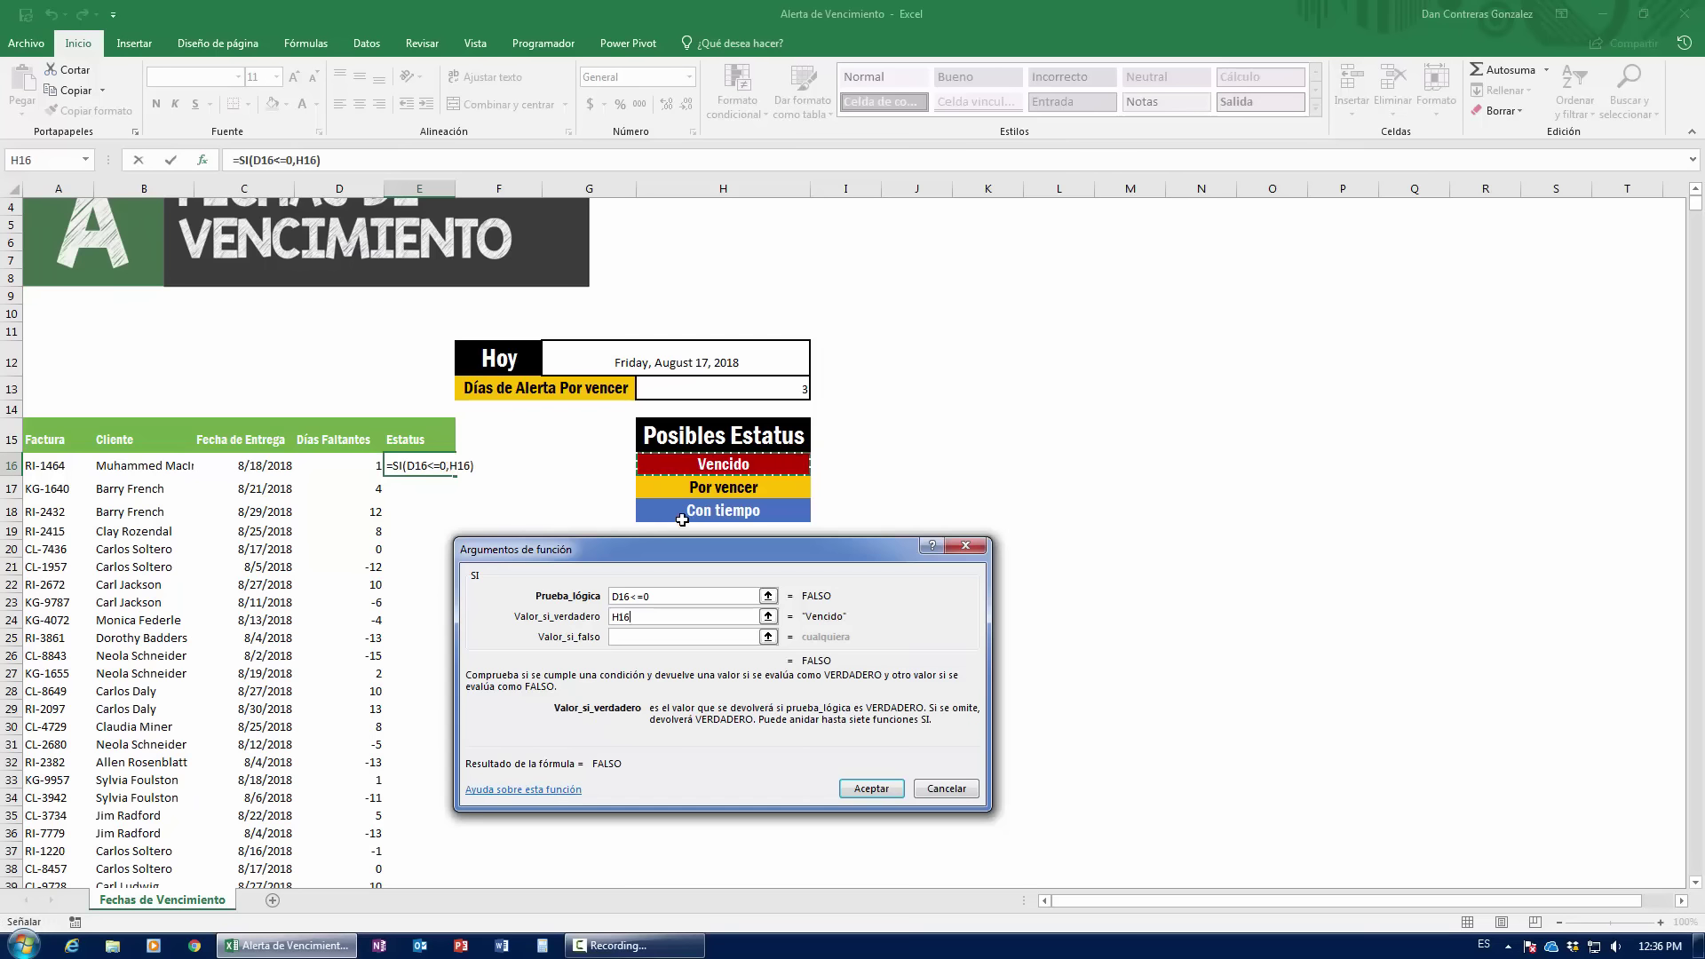
{"action": "key", "text": "Tab"}
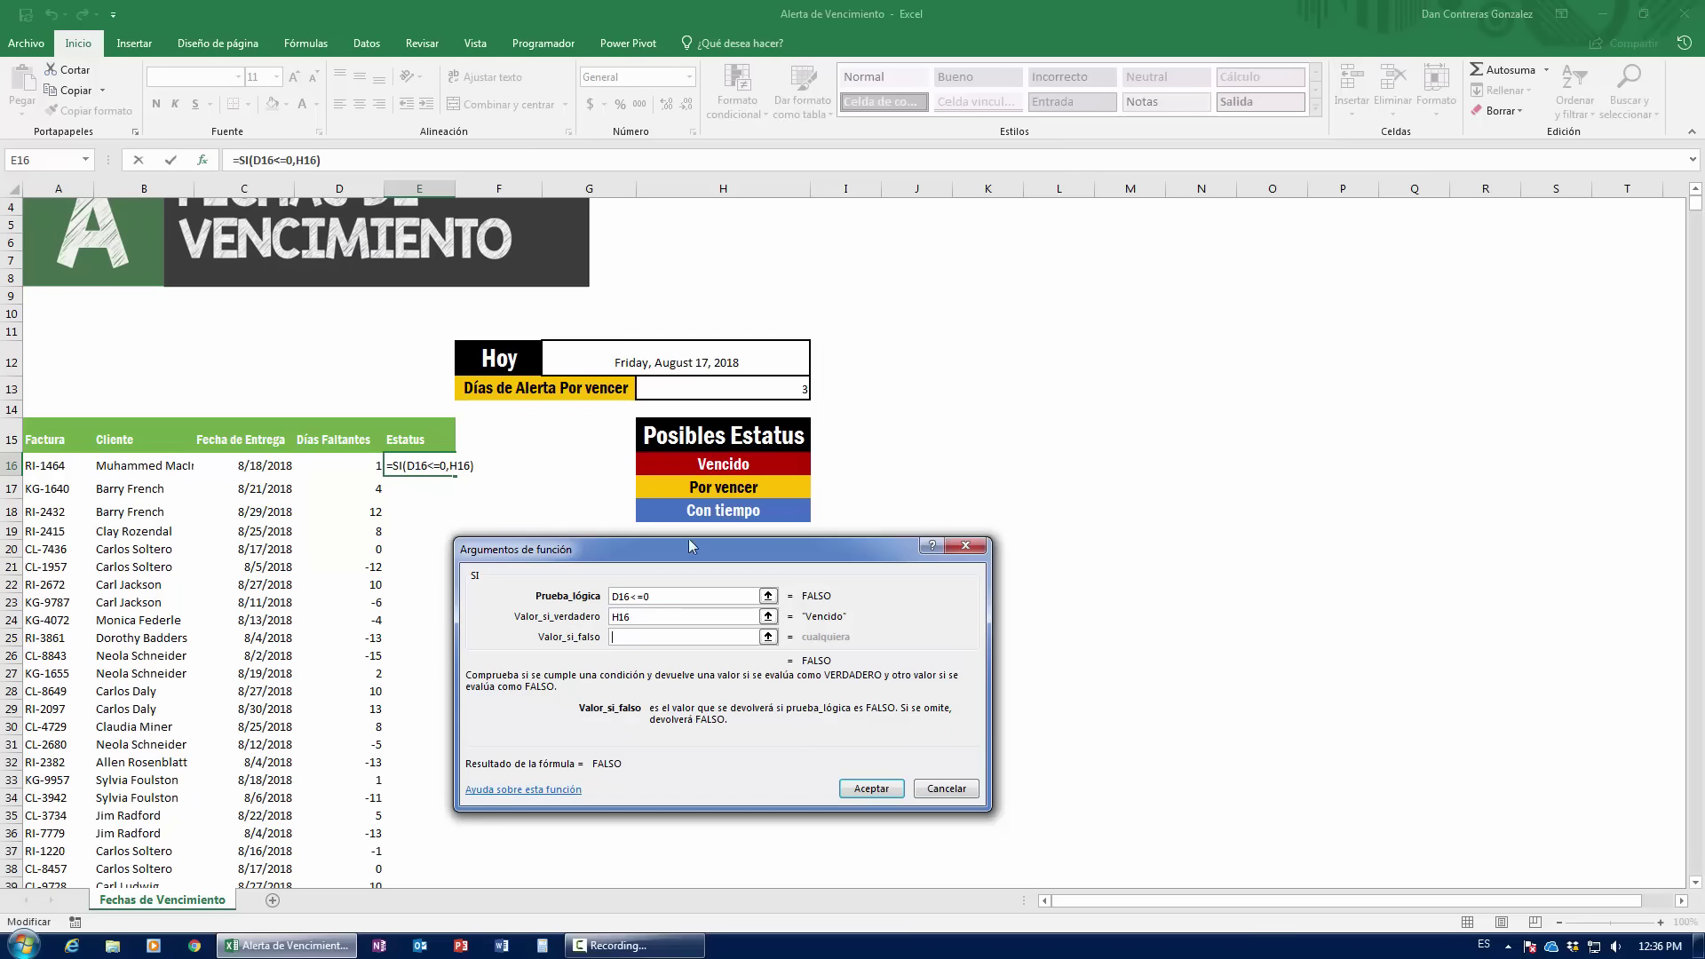
{"action": "left_click", "coordinate": [702, 511]}
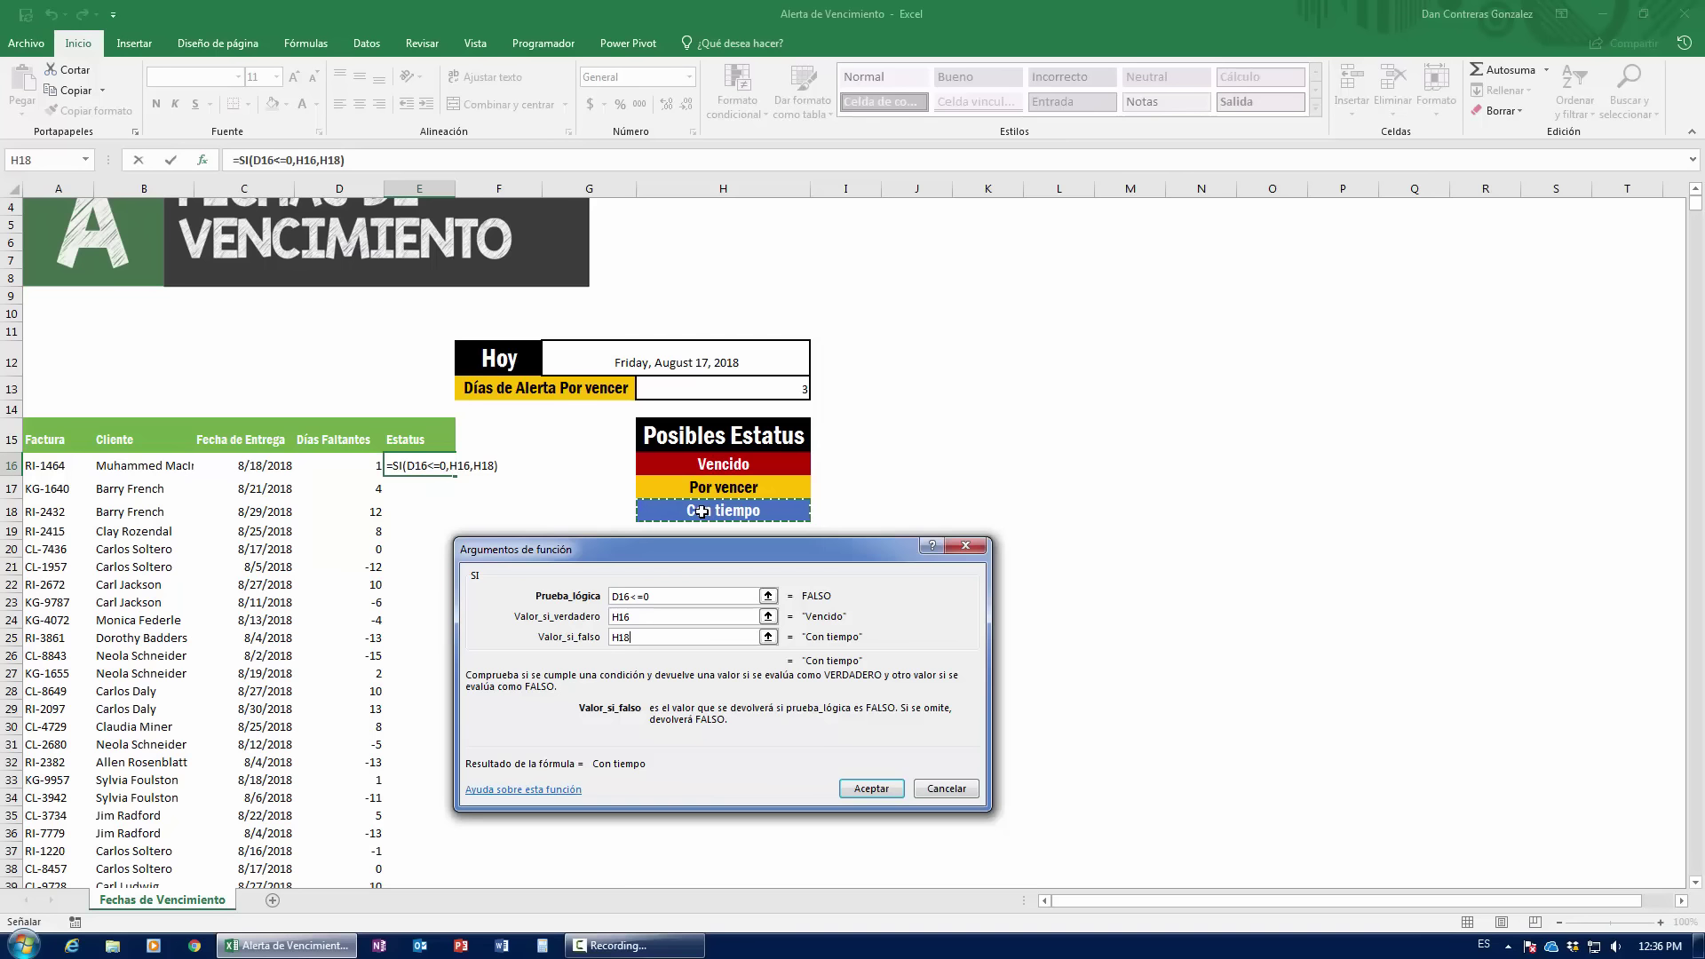
- Make the results absolute as $H$16 and $H$18 and accept the formula
{"action": "left_click", "coordinate": [653, 619]}
{"action": "left_click", "coordinate": [648, 638]}
{"action": "left_click", "coordinate": [653, 616]}
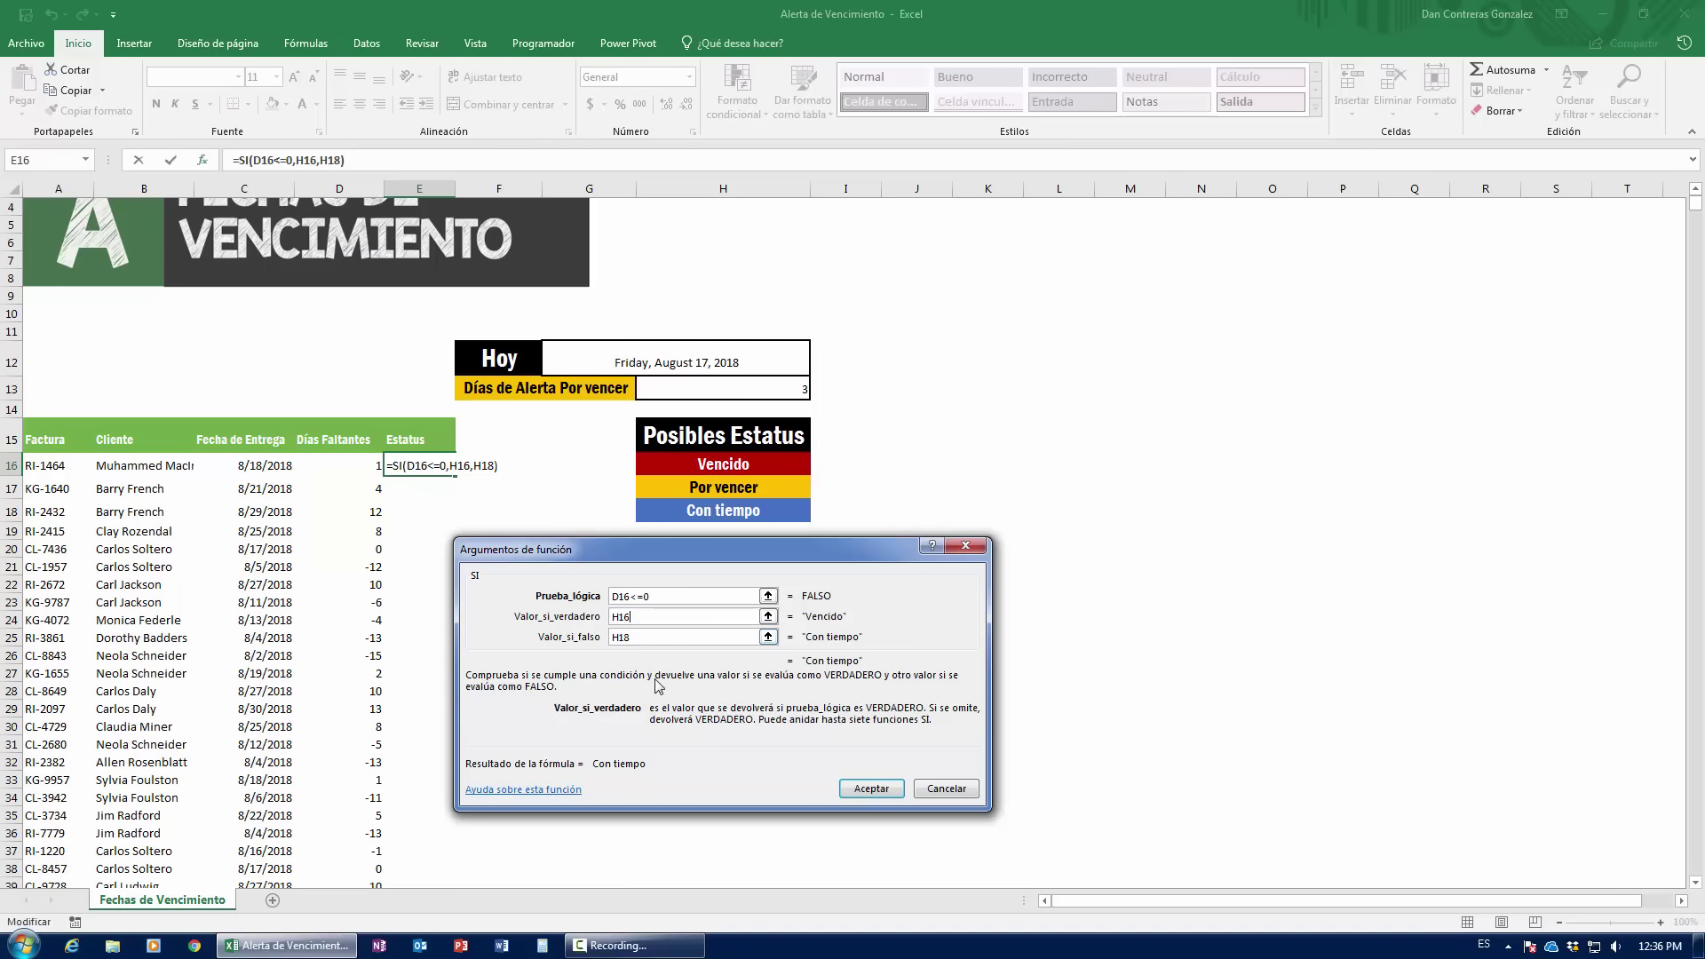
{"action": "key", "text": "F4"}
{"action": "left_click", "coordinate": [650, 637]}
{"action": "key", "text": "F4"}
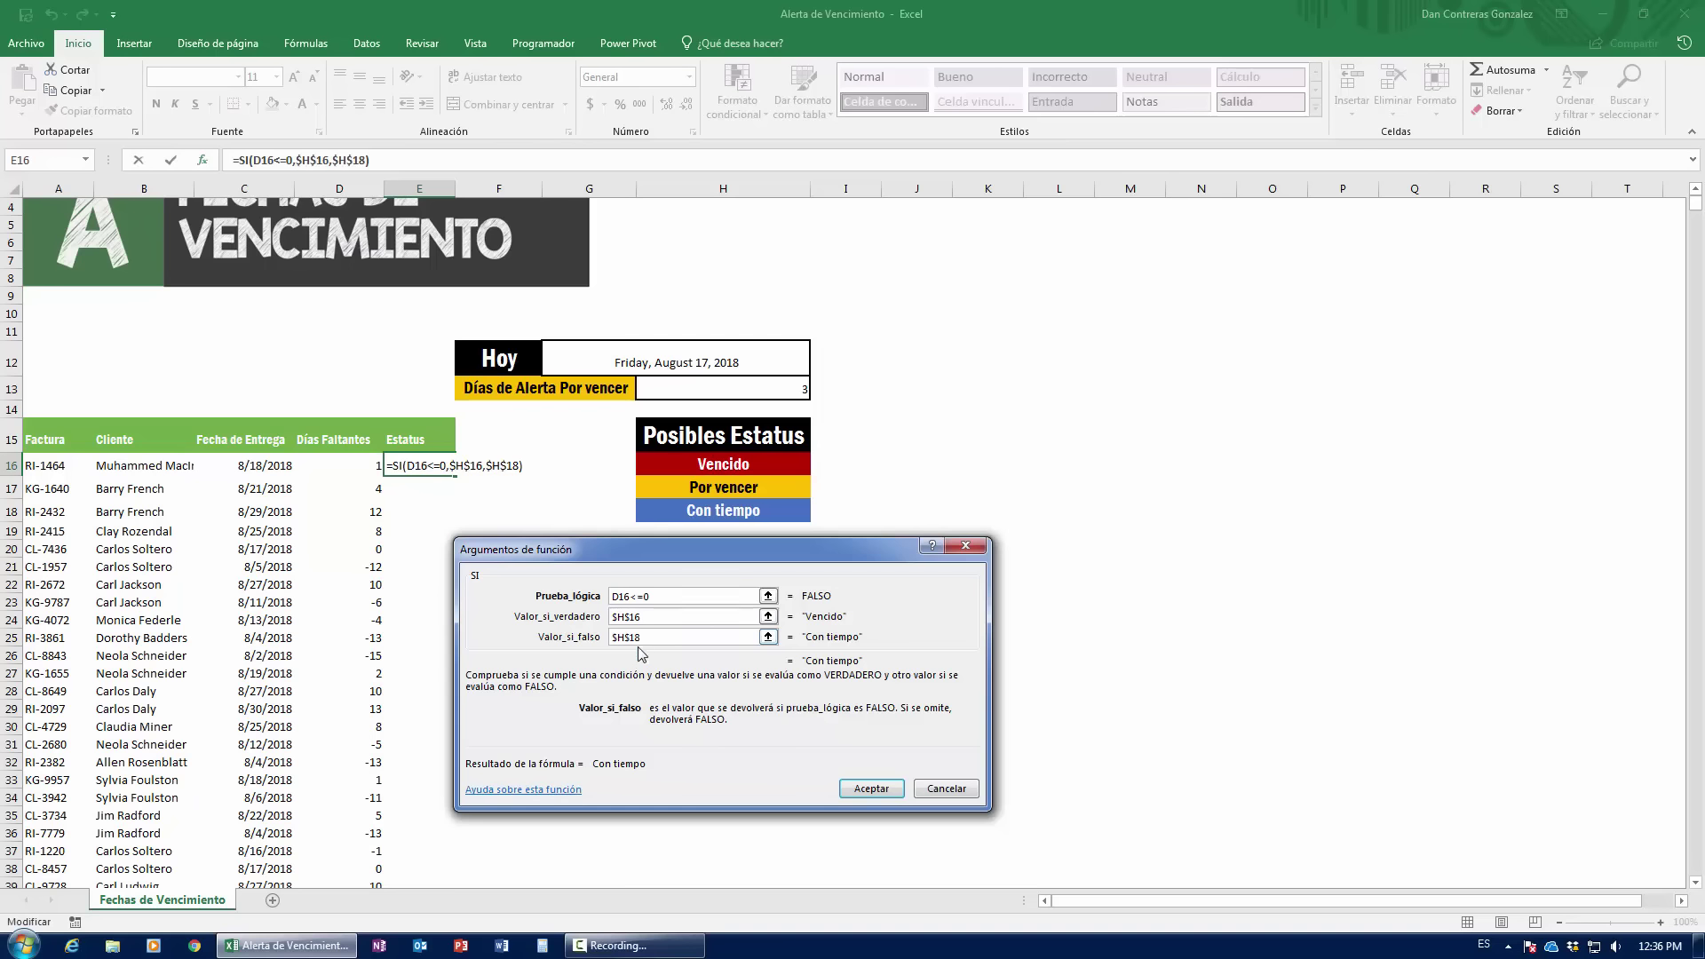
{"action": "left_click", "coordinate": [642, 617]}
{"action": "left_click", "coordinate": [642, 637]}
{"action": "left_click", "coordinate": [870, 788]}
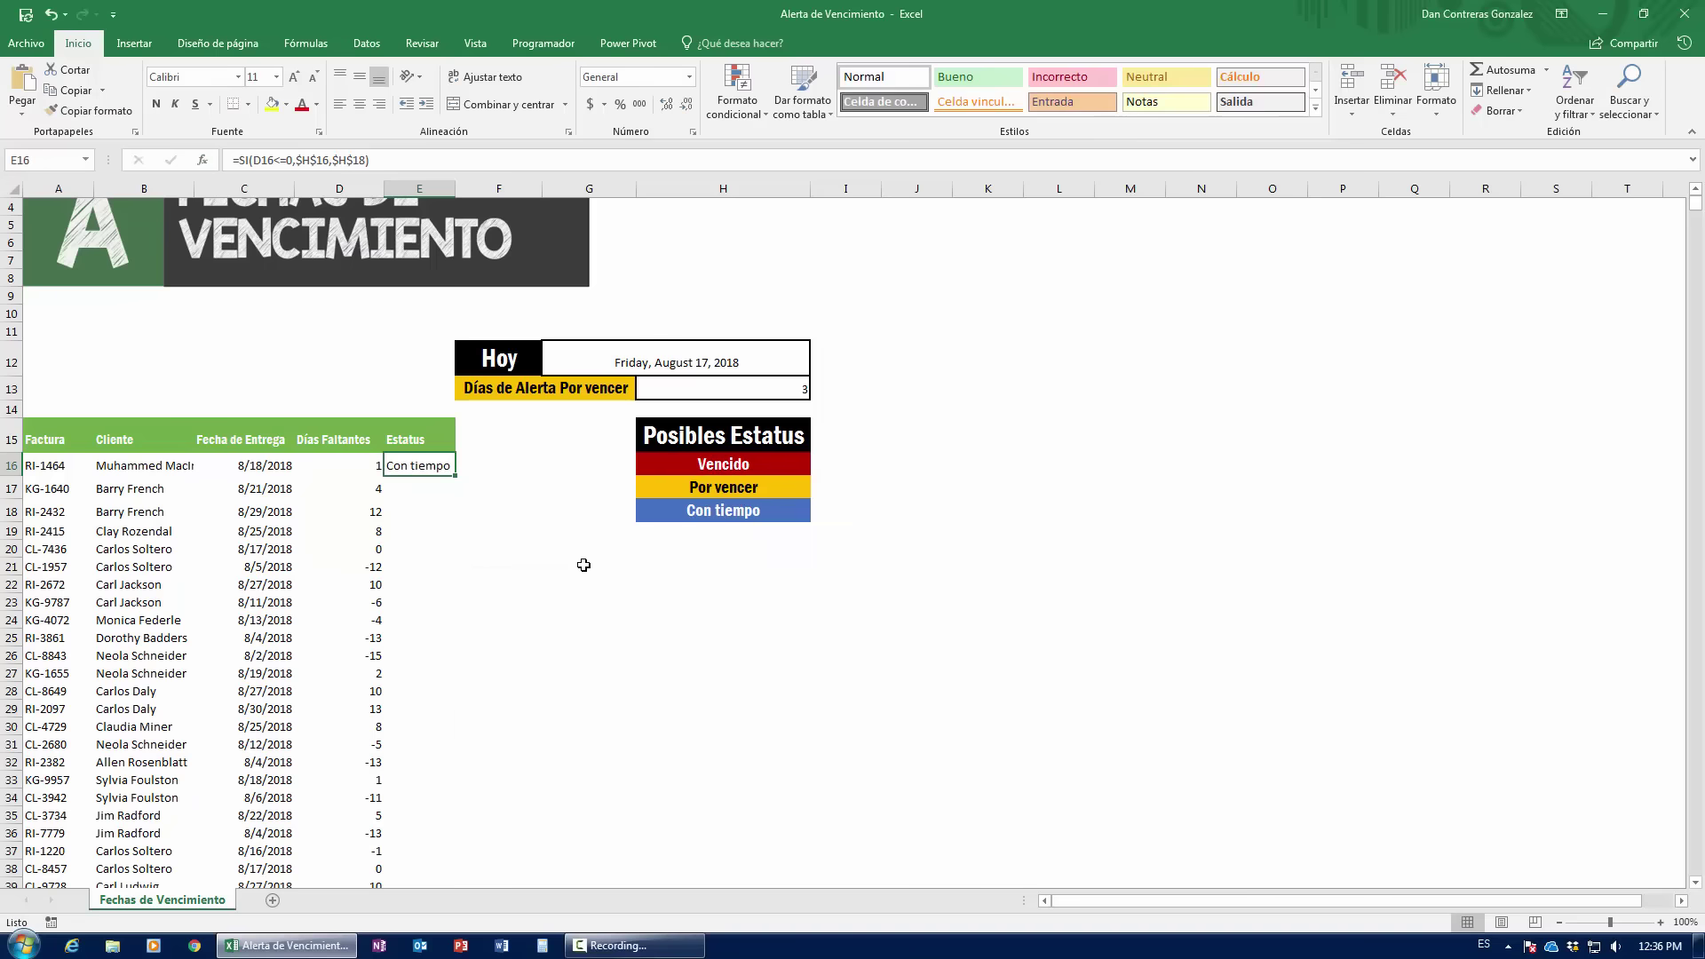
- Copy E16's status formula down column E and spot-check rows such as row 19
{"action": "double_click", "coordinate": [454, 477]}
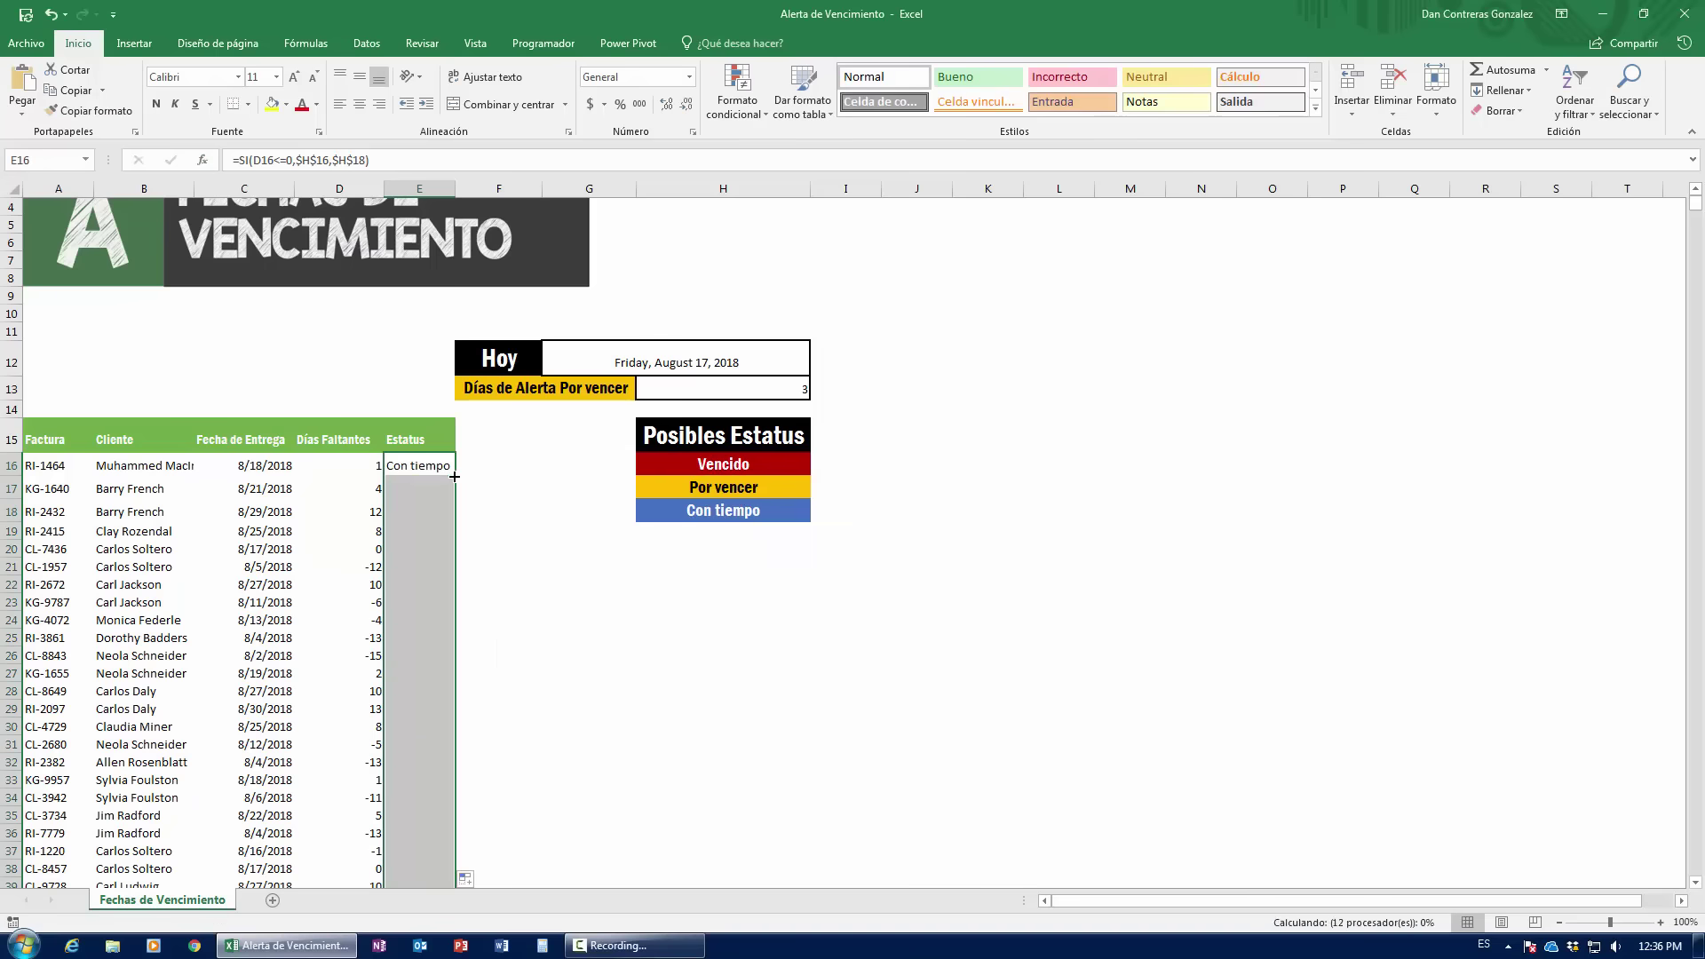
{"action": "left_click", "coordinate": [433, 532]}
{"action": "scroll", "coordinate": [445, 790], "scroll_direction": "down", "scroll_amount": 9}
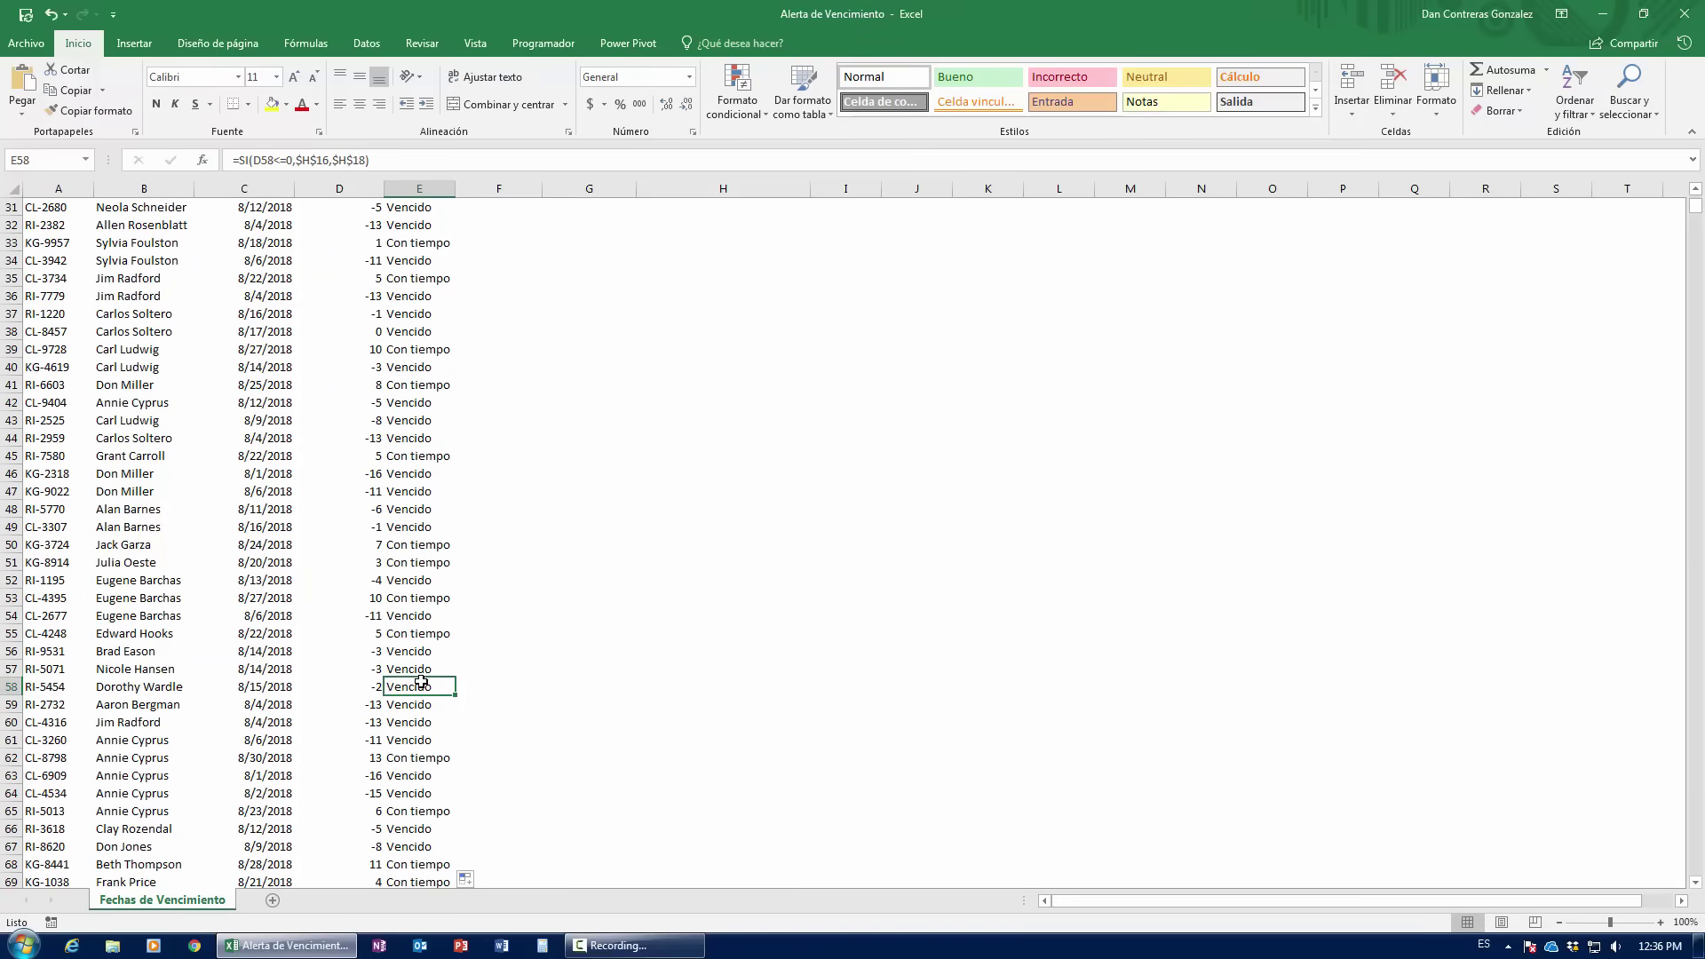
{"action": "key", "text": "ctrl+Down"}
{"action": "key", "text": "ctrl+Up"}
{"action": "scroll", "coordinate": [421, 681], "scroll_direction": "up", "scroll_amount": 2}
{"action": "scroll", "coordinate": [424, 622], "scroll_direction": "up", "scroll_amount": 1}
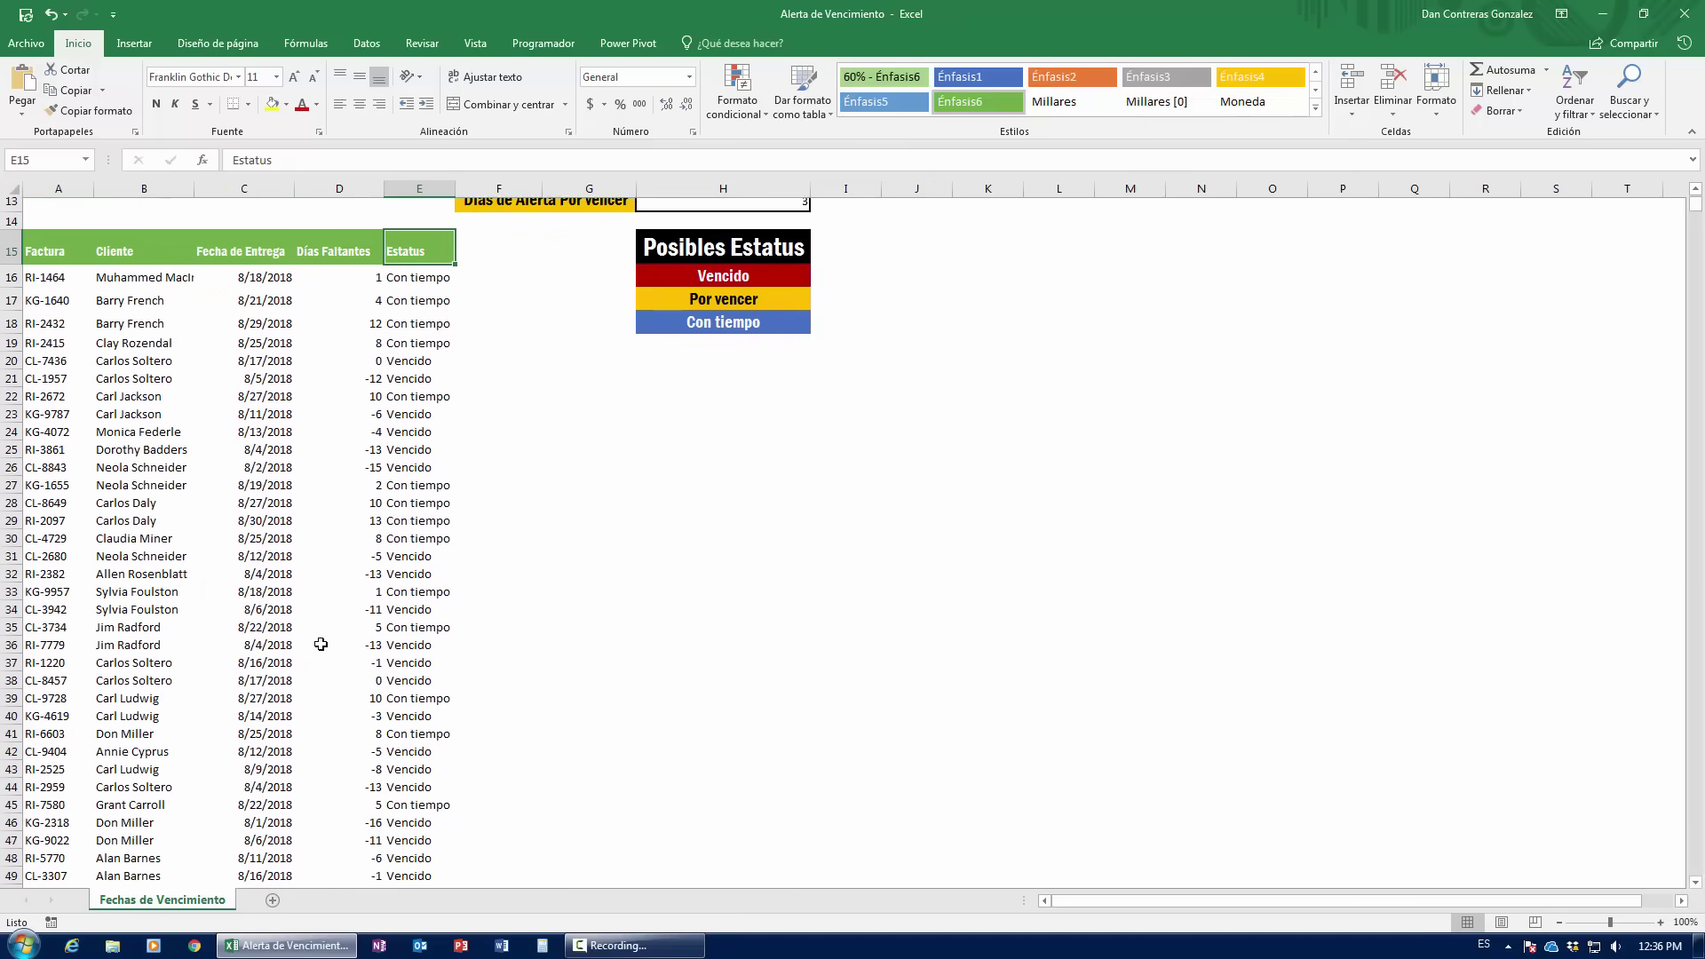
{"action": "scroll", "coordinate": [373, 577], "scroll_direction": "up", "scroll_amount": 3}
{"action": "scroll", "coordinate": [321, 644], "scroll_direction": "up", "scroll_amount": 1}
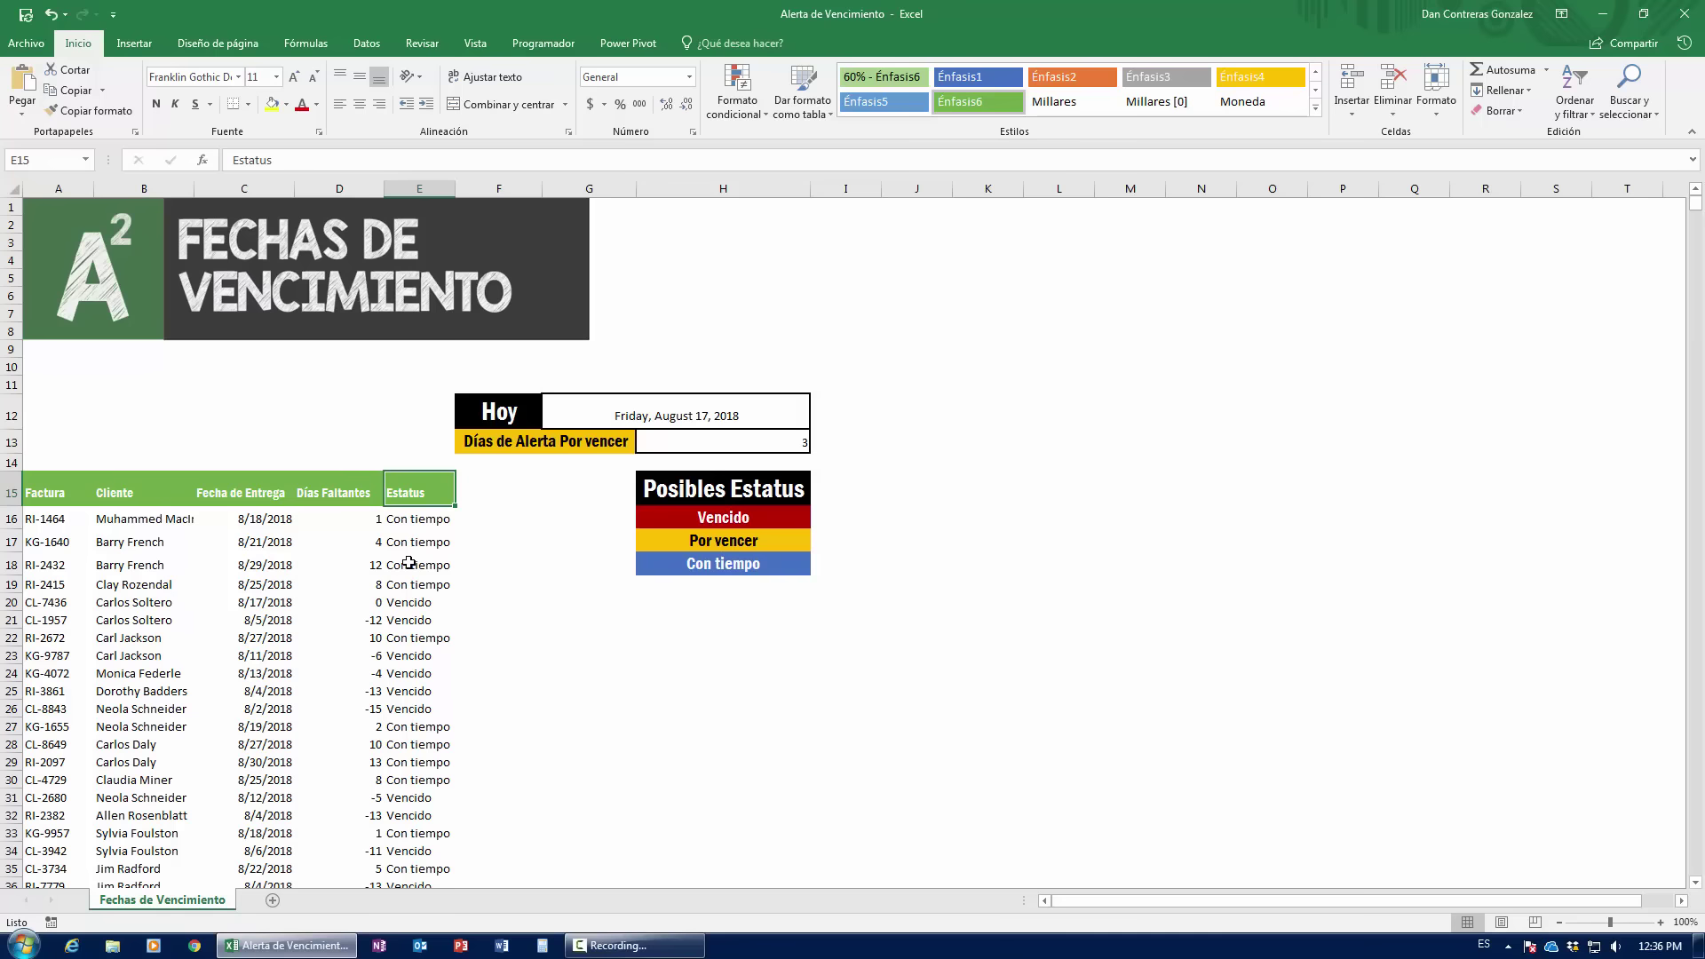
{"action": "left_click", "coordinate": [439, 586]}
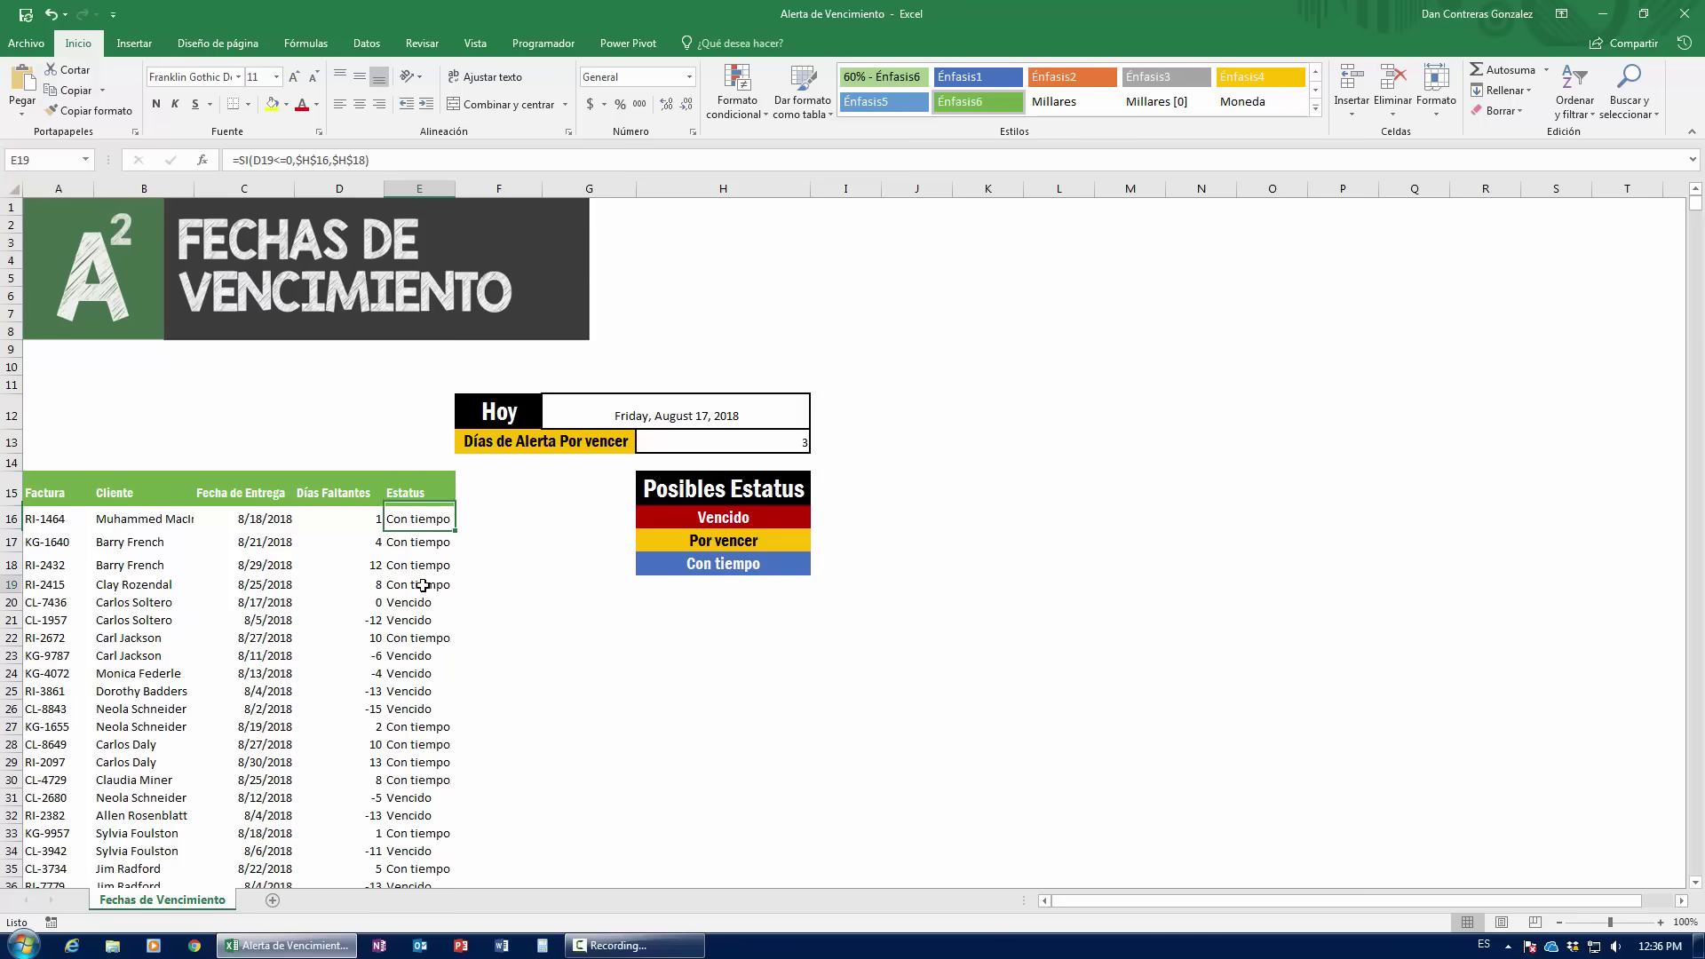
{"action": "left_click", "coordinate": [690, 544]}
{"action": "left_click", "coordinate": [440, 514]}
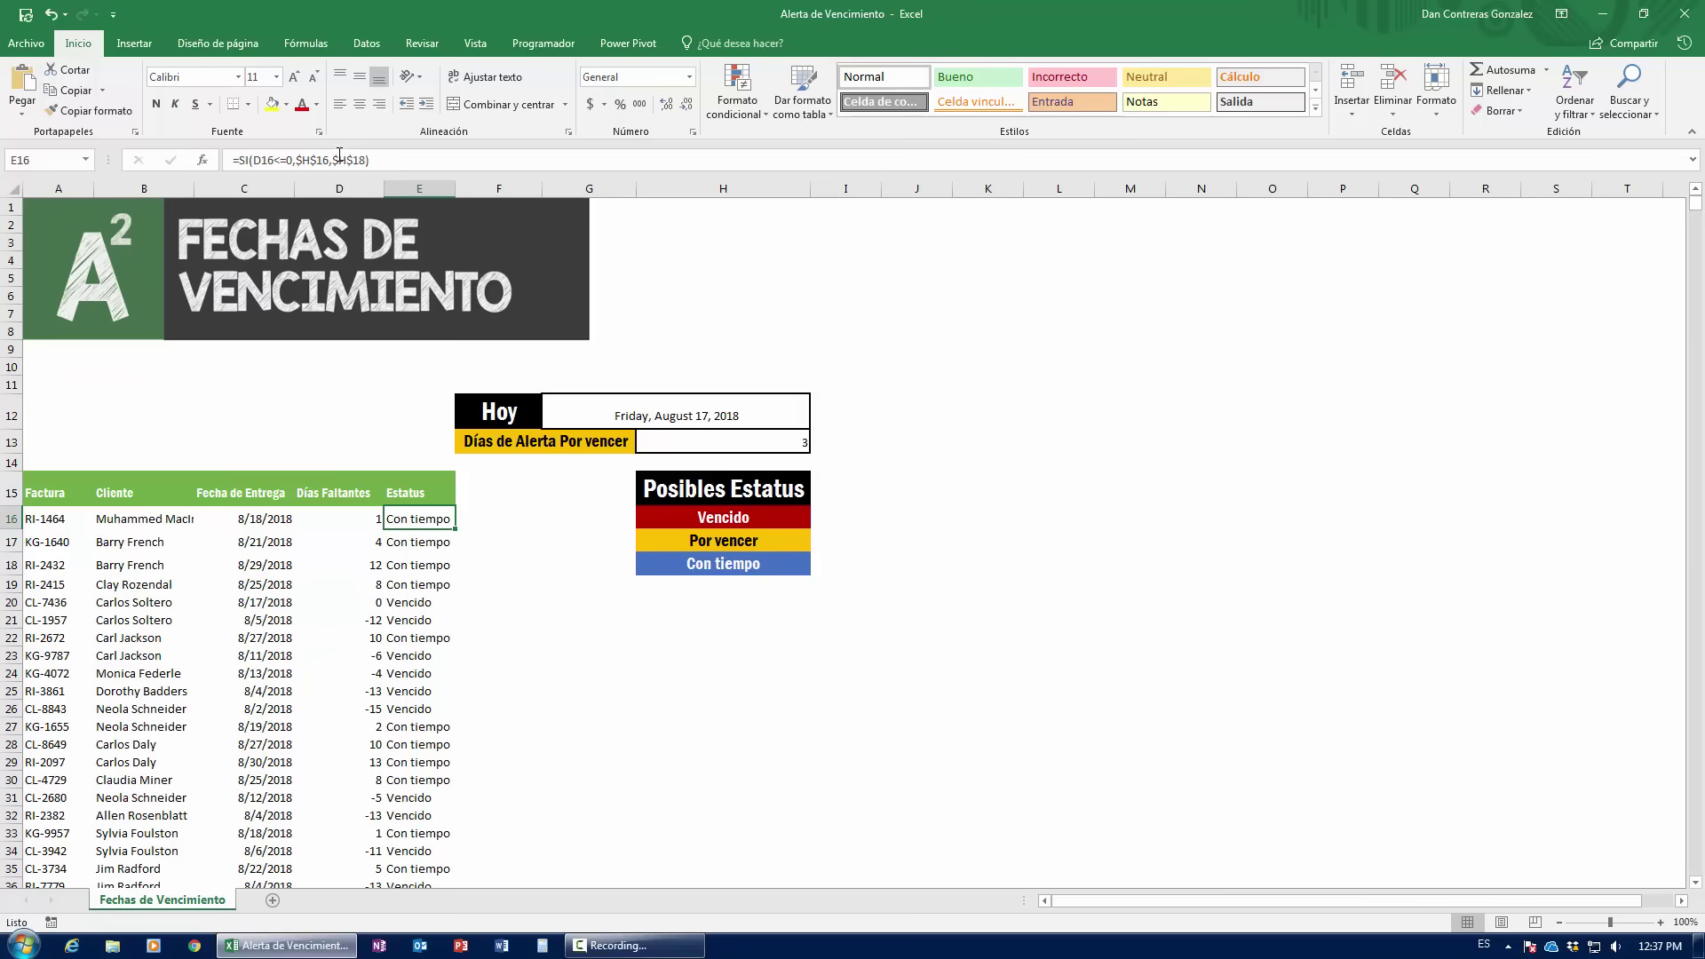
- Replace E16's Con tiempo argument with a nested SI testing D16<=$H$13
{"action": "left_click", "coordinate": [462, 161]}
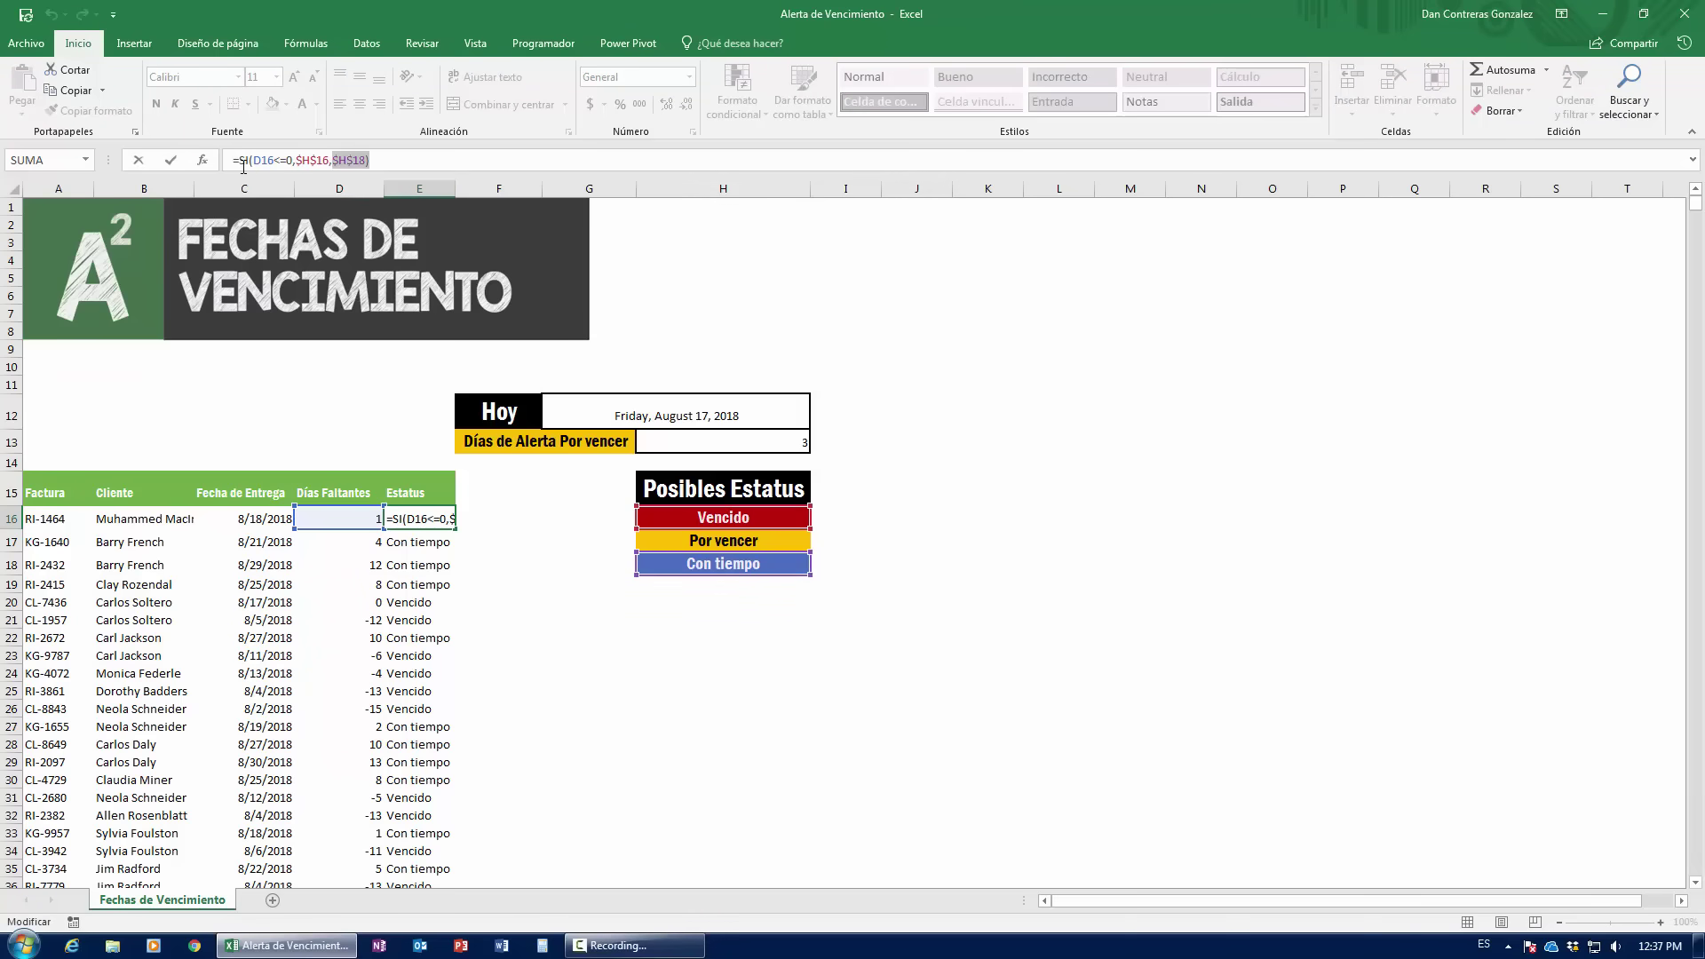
{"action": "key", "text": "BackSpace"}
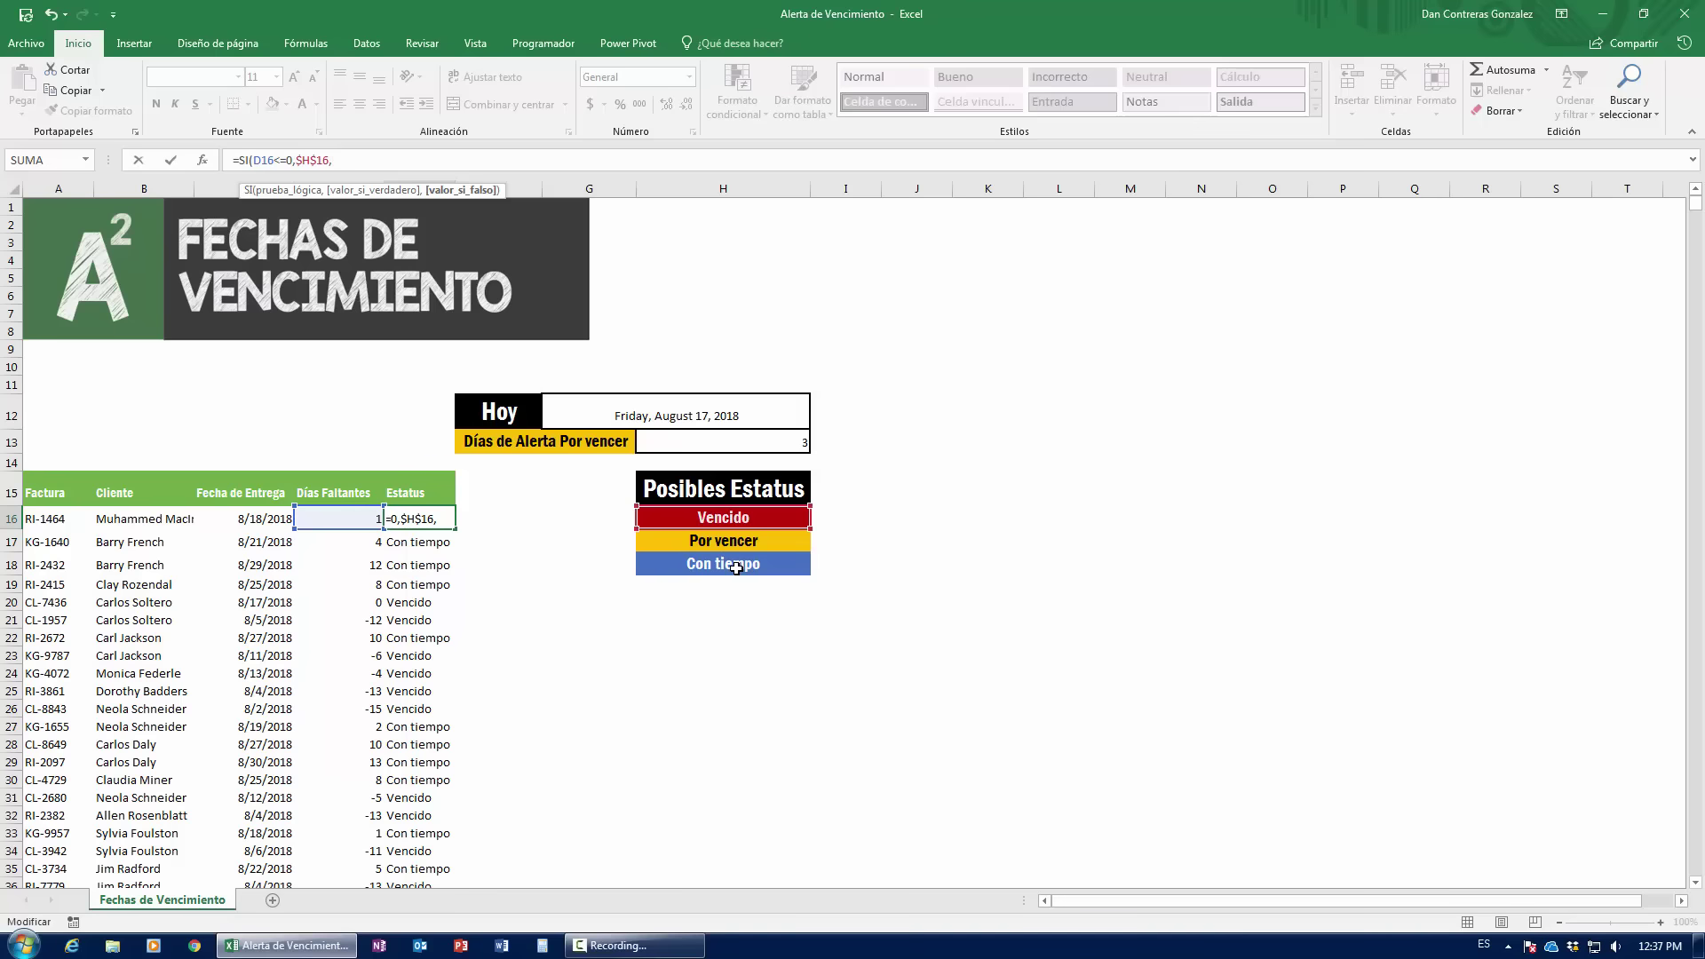
{"action": "type", "text": "s"}
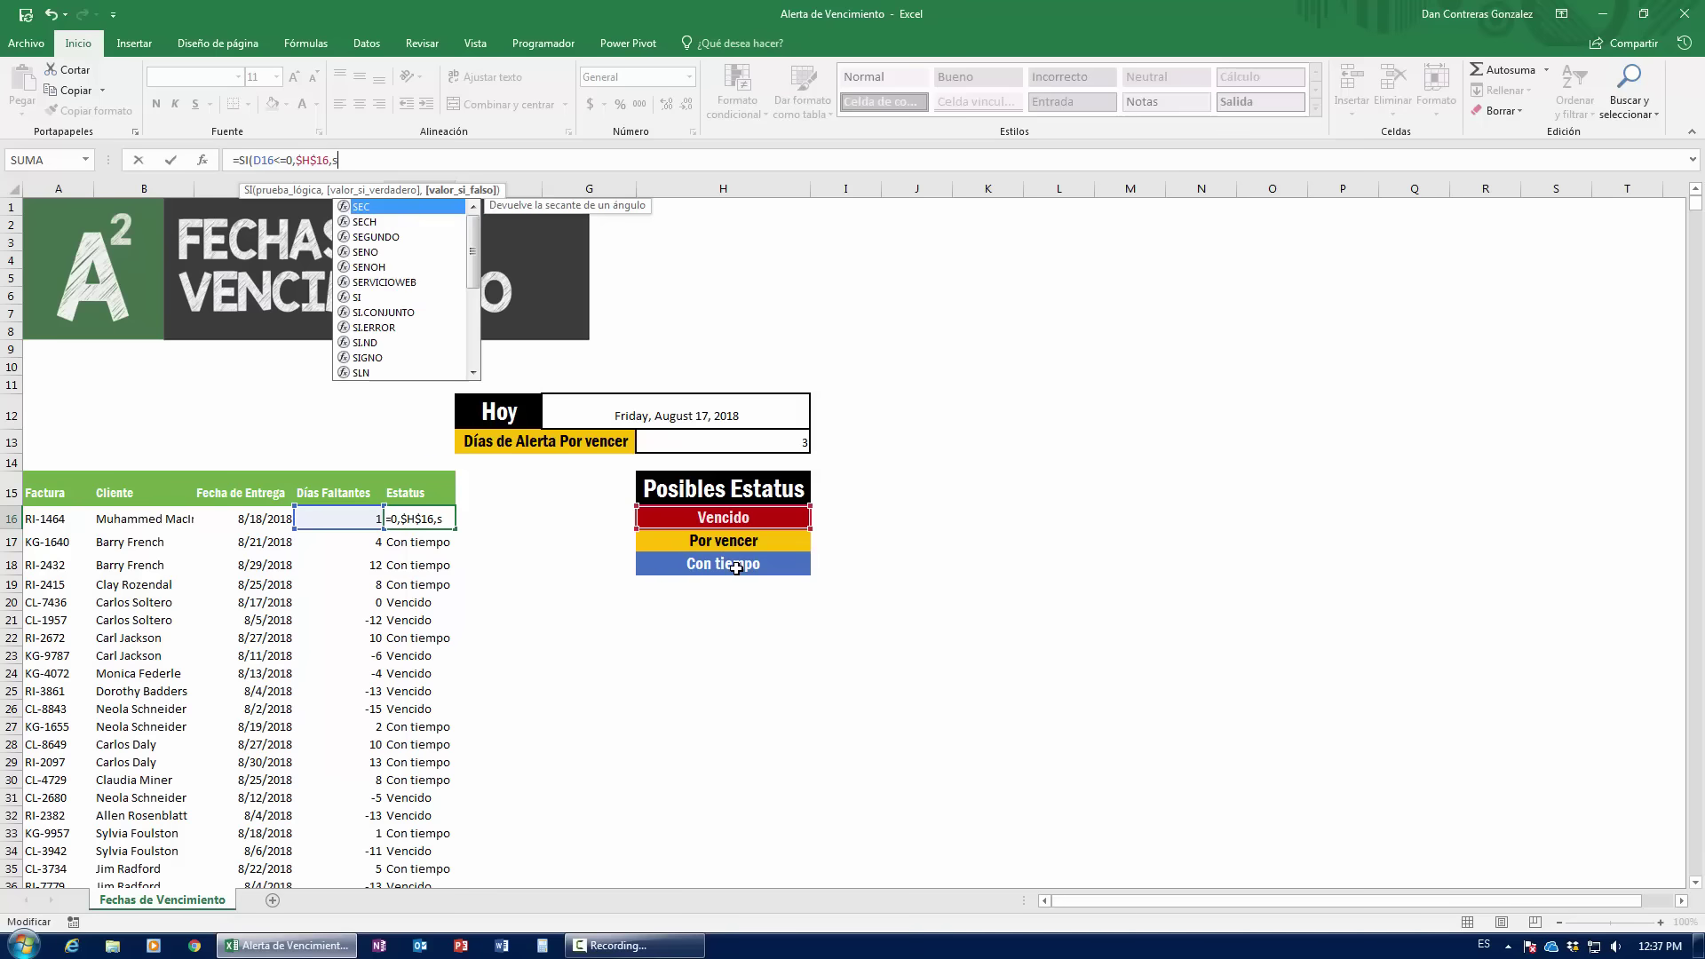
{"action": "type", "text": "i("}
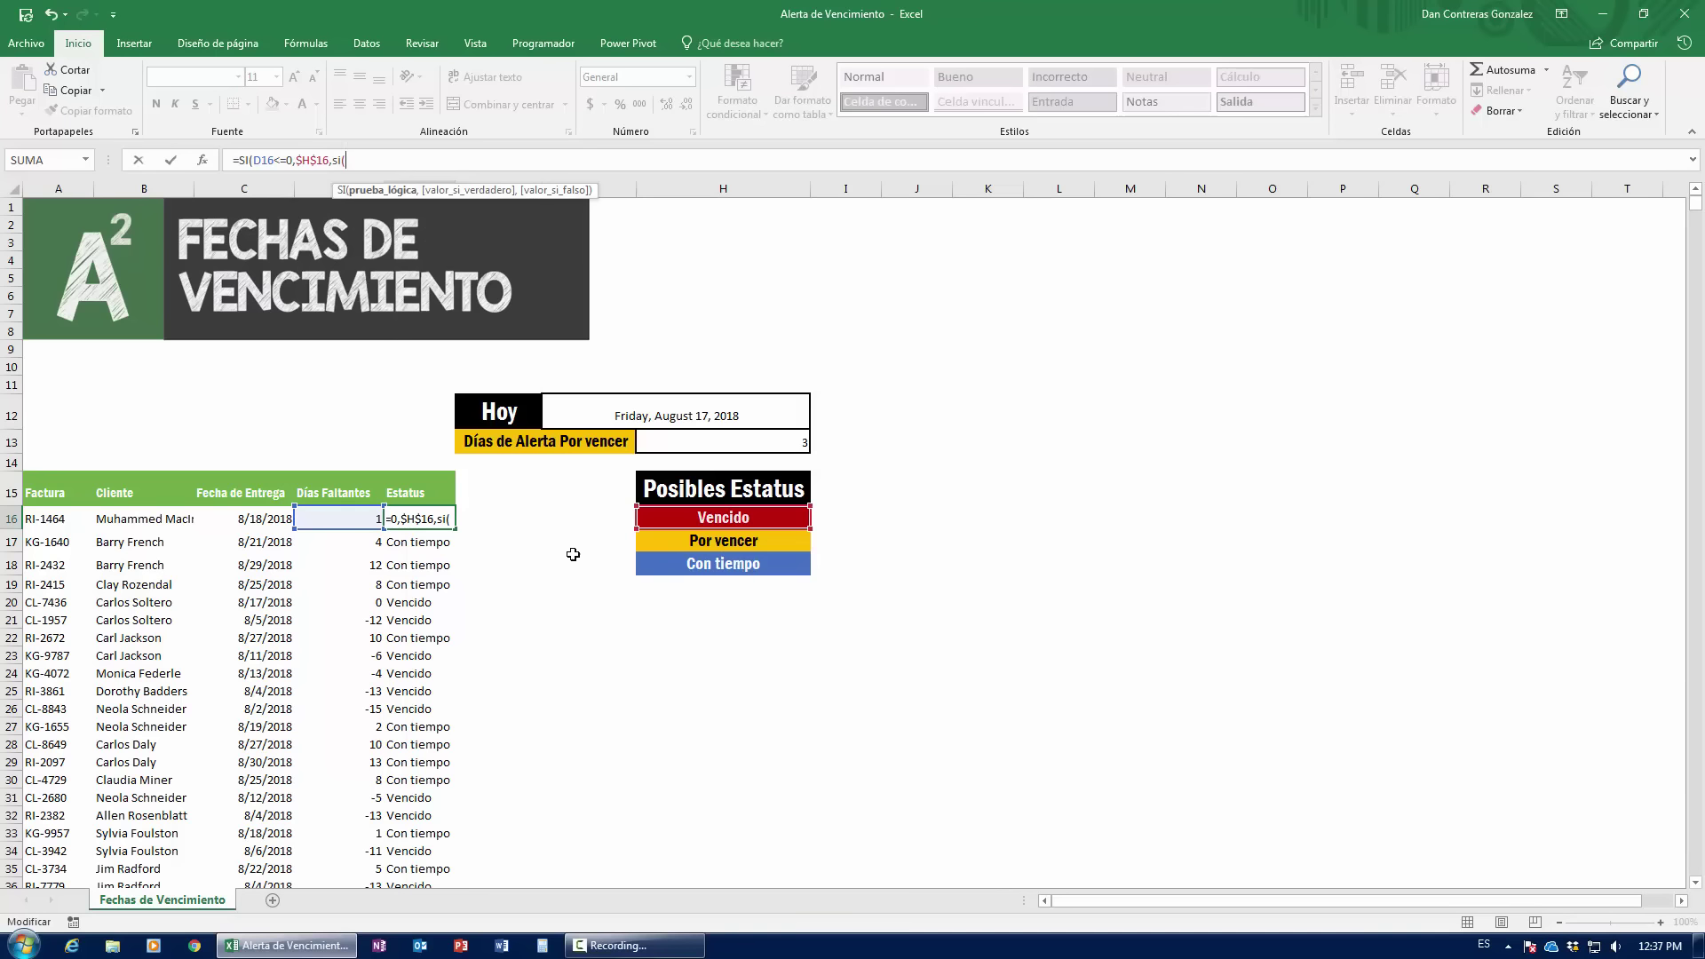
{"action": "left_click", "coordinate": [347, 518]}
{"action": "type", "text": "<="}
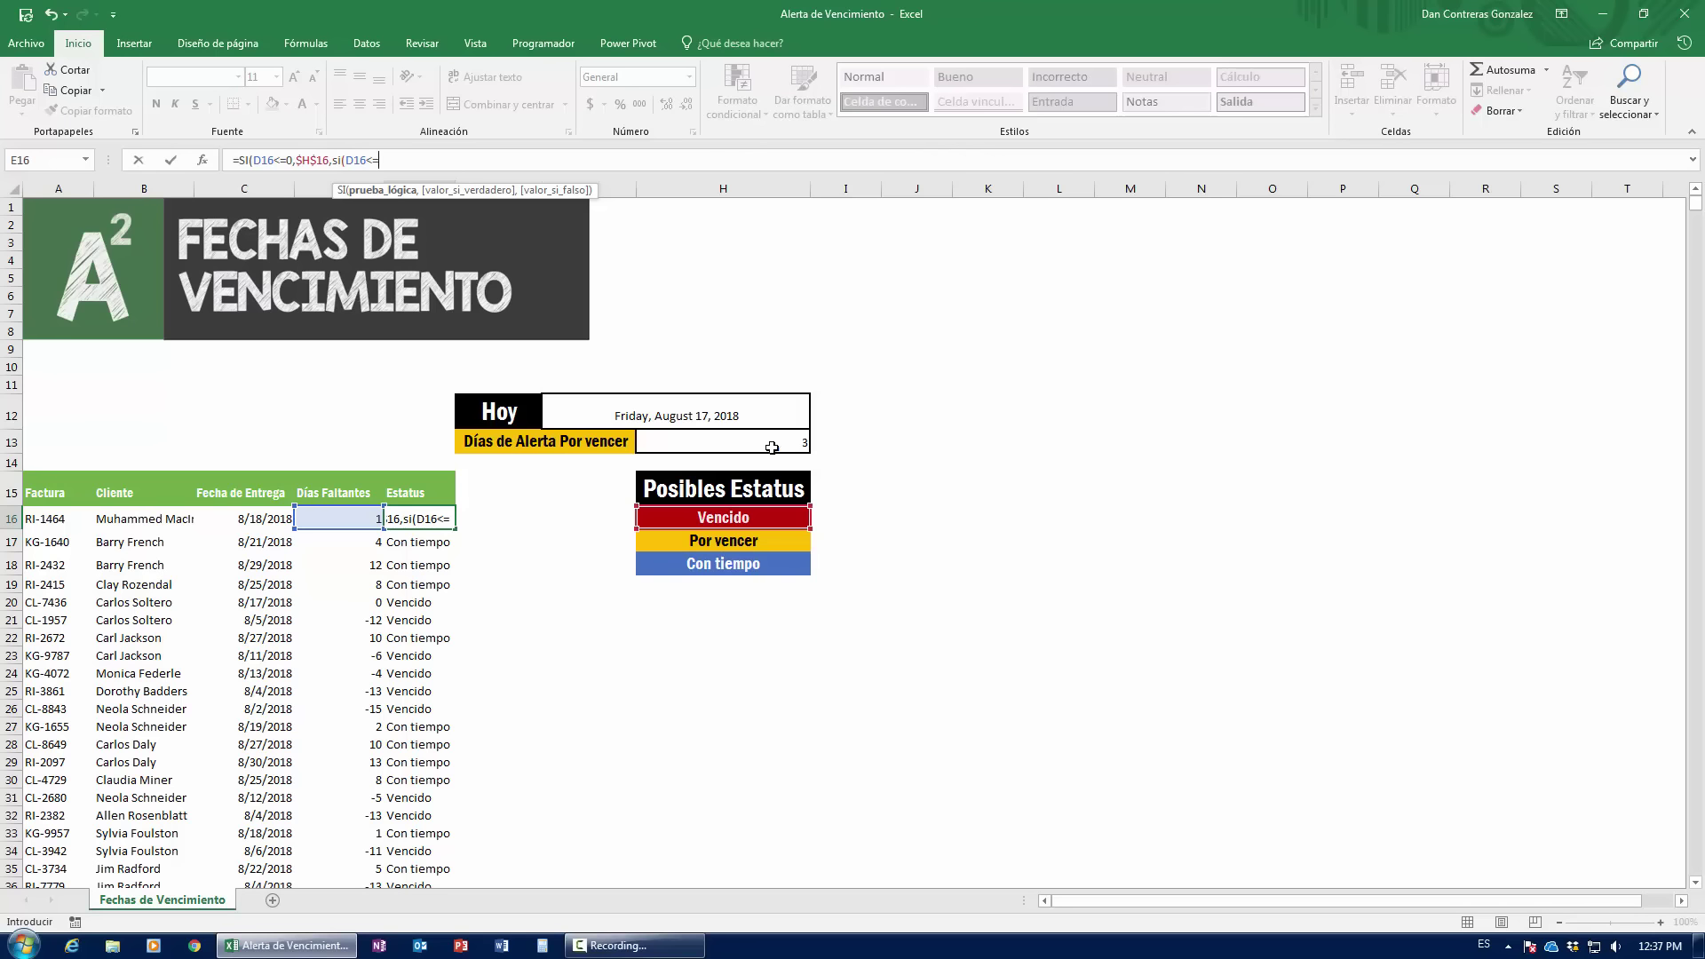
{"action": "type", "text": "3"}
{"action": "key", "text": "BackSpace"}
{"action": "left_click", "coordinate": [720, 440]}
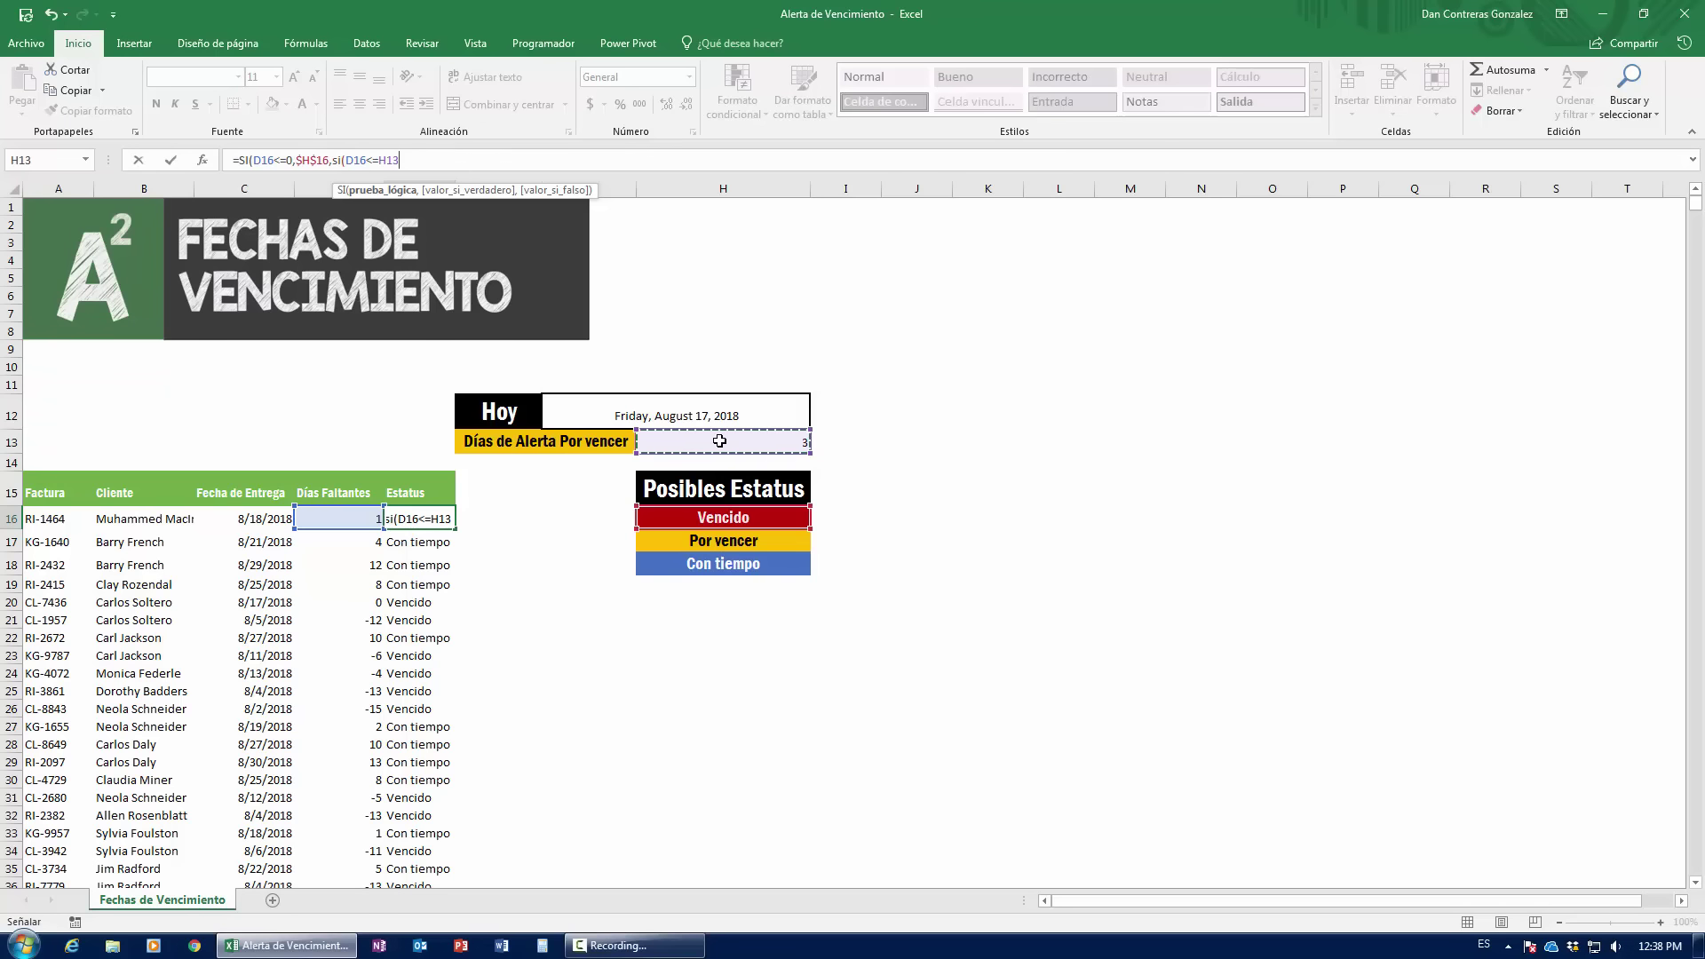
{"action": "key", "text": "F4"}
- Finish the inner SI returning $H$17 (Por vencer) or $H$18 (Con tiempo), and commit
{"action": "type", "text": "$H$13,"}
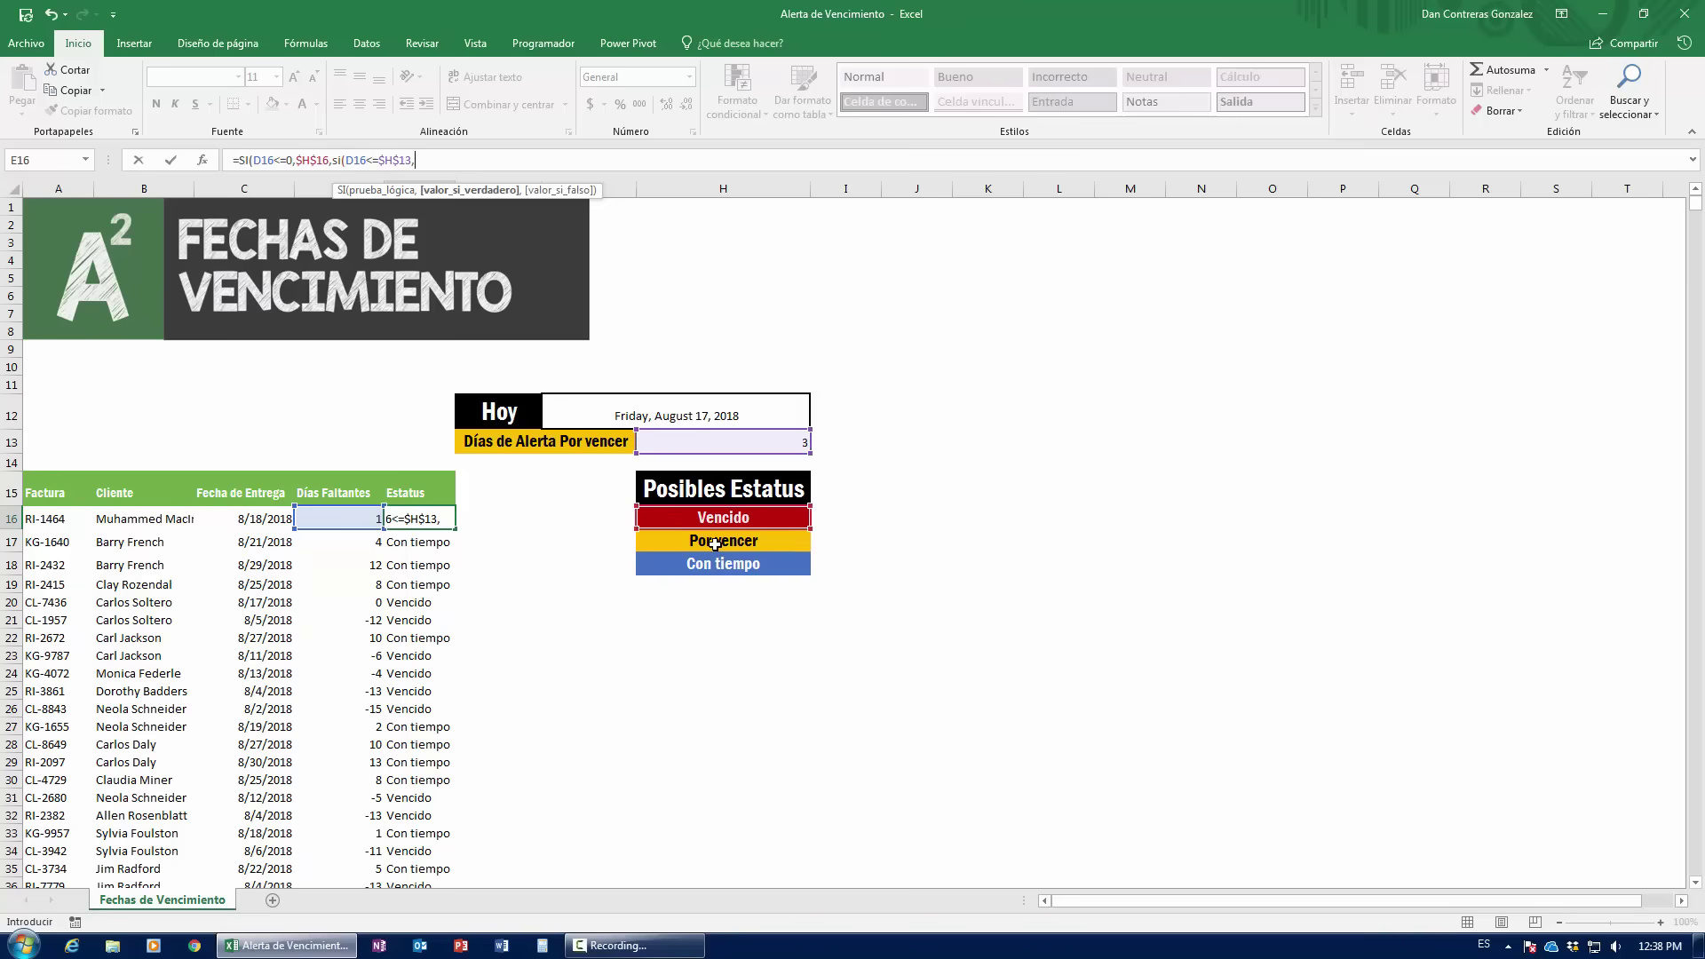
{"action": "left_click", "coordinate": [716, 545]}
{"action": "key", "text": "F4"}
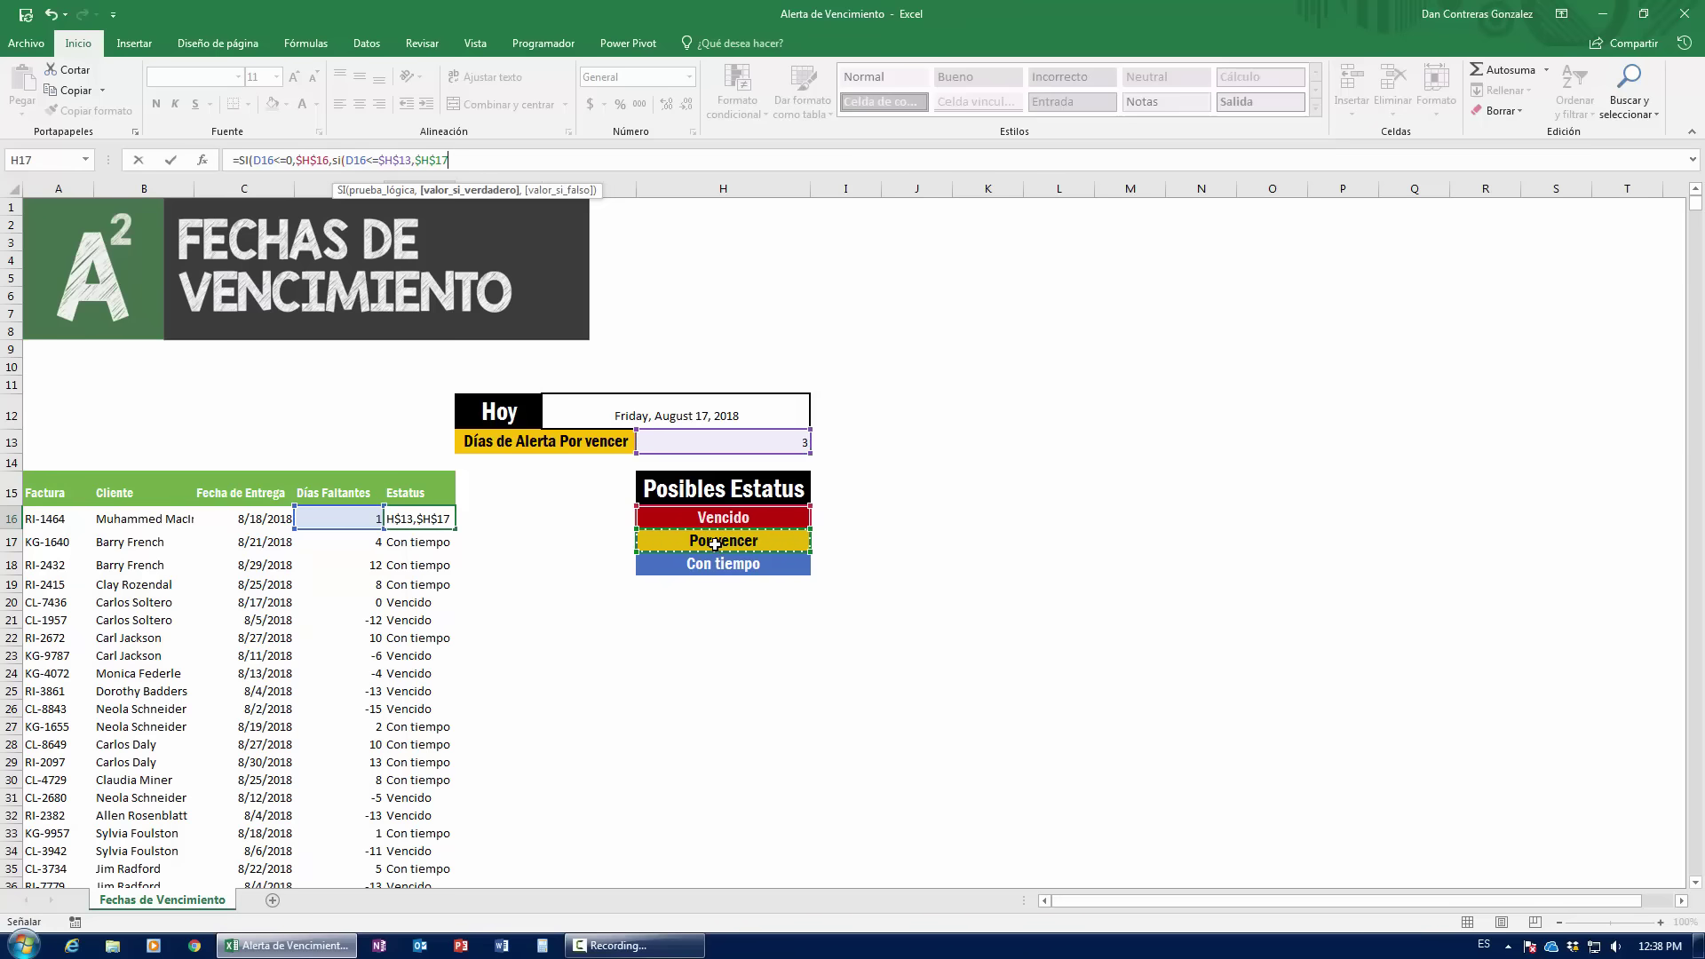
{"action": "type", "text": ","}
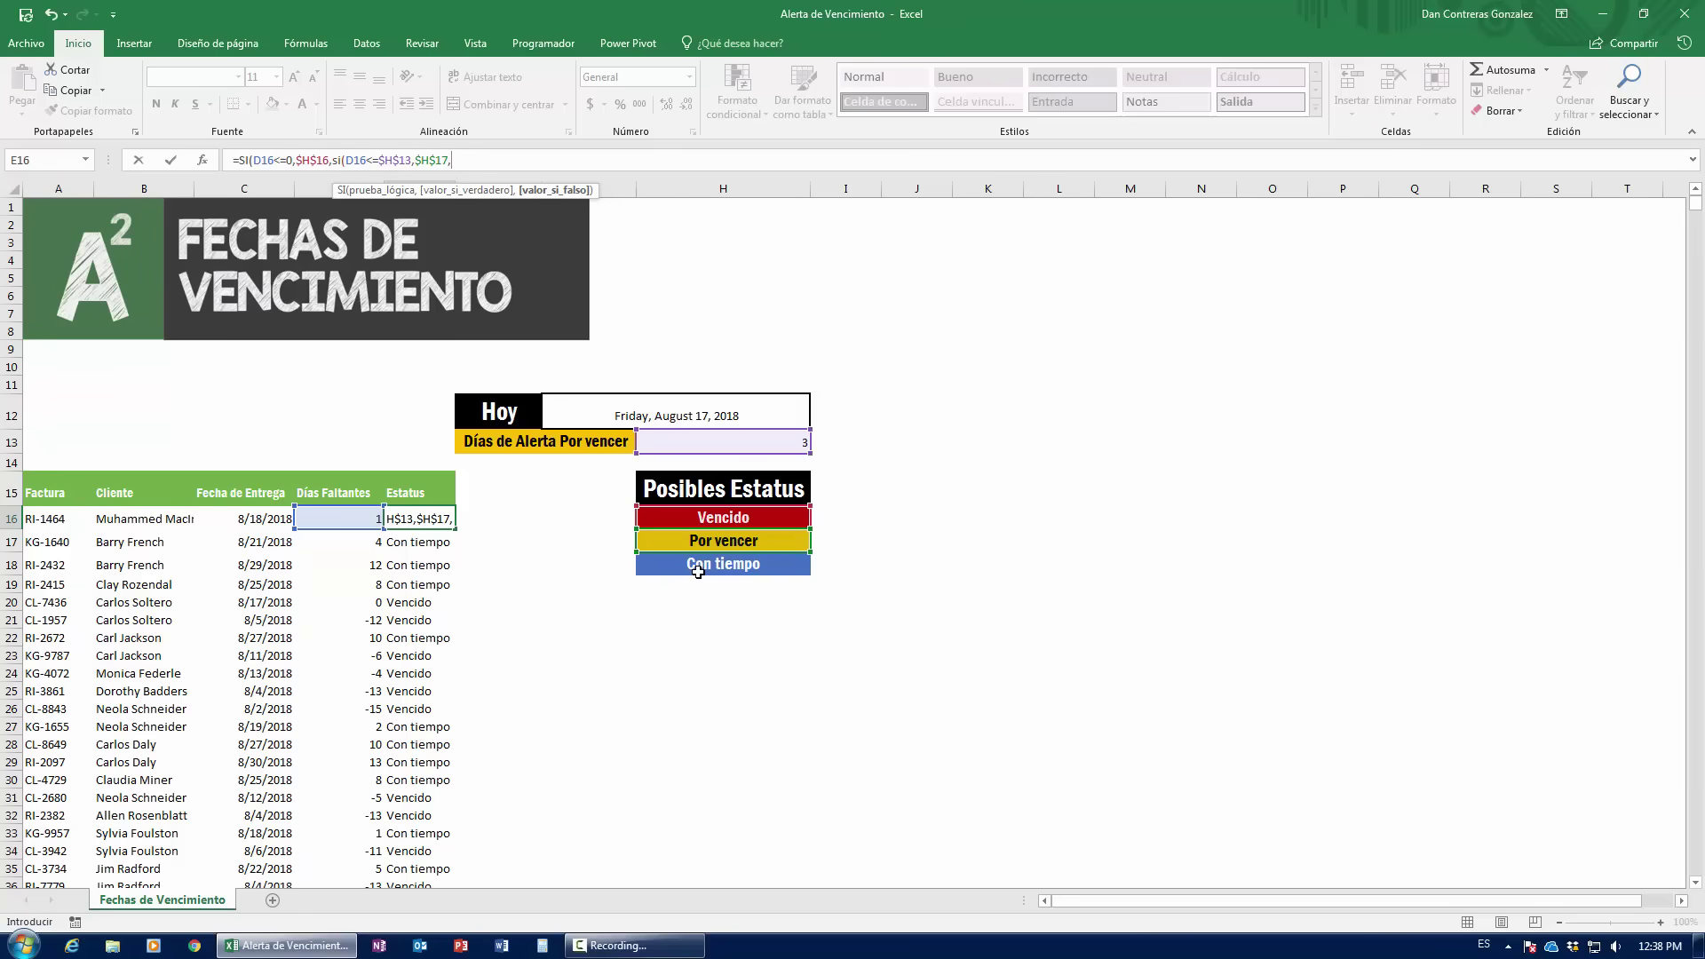
{"action": "left_click", "coordinate": [698, 572]}
{"action": "key", "text": "F4"}
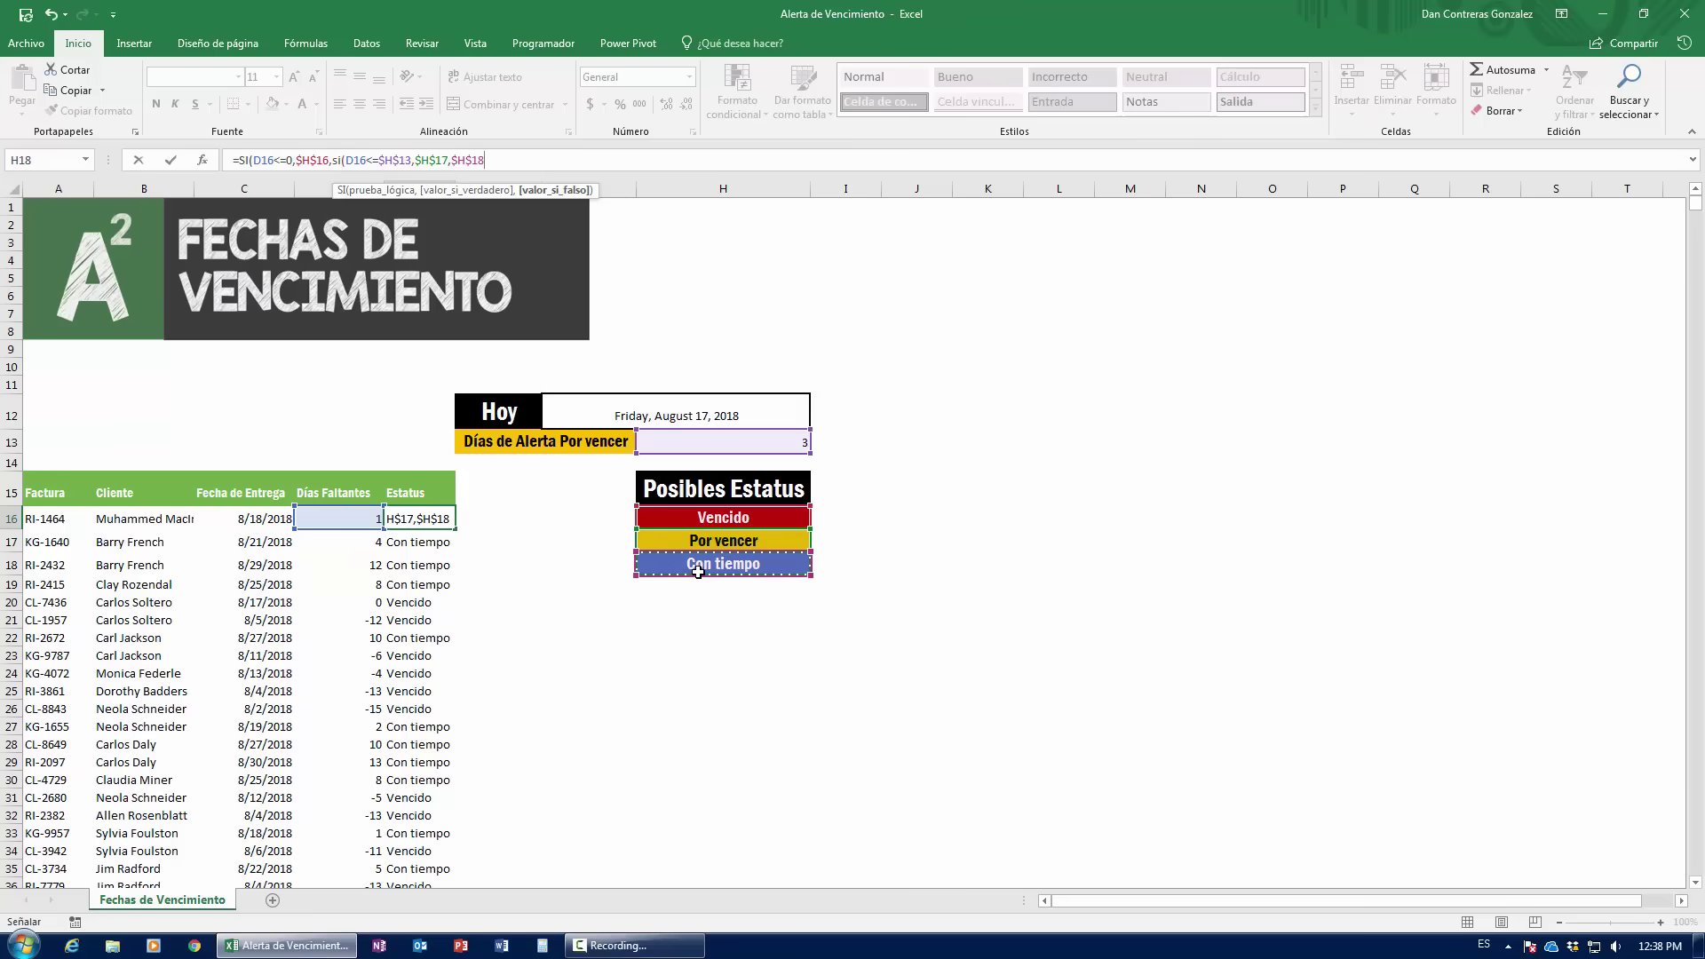
{"action": "type", "text": ")"}
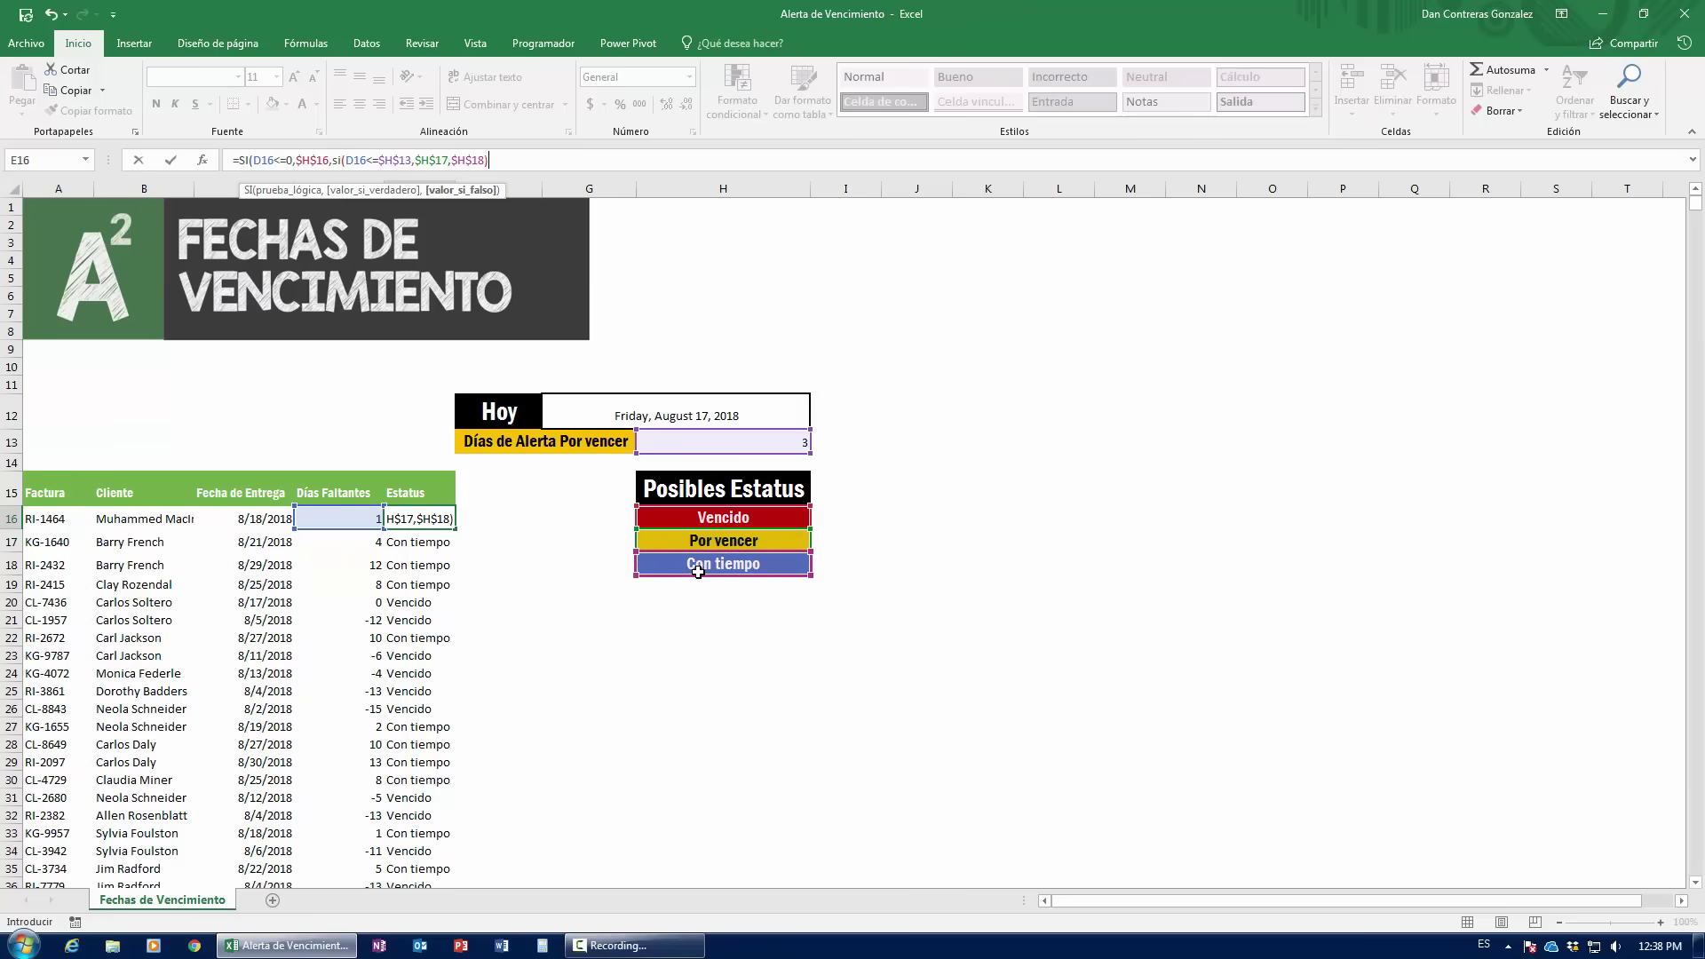
{"action": "type", "text": ")"}
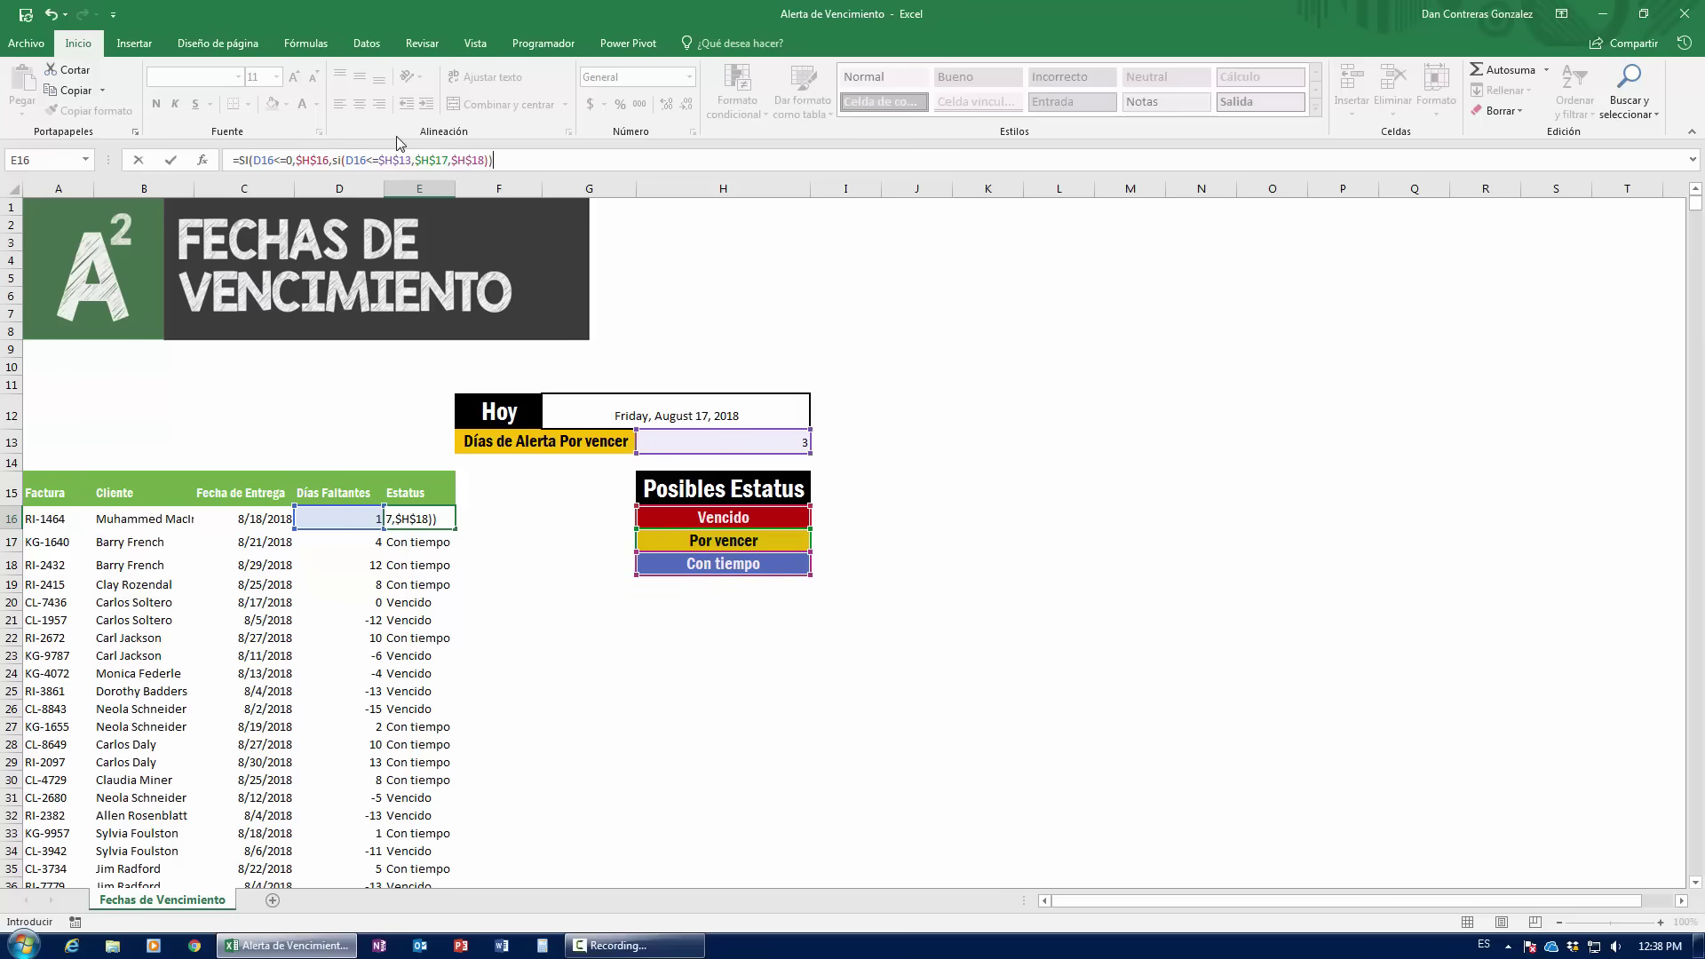
{"action": "key", "text": "Return"}
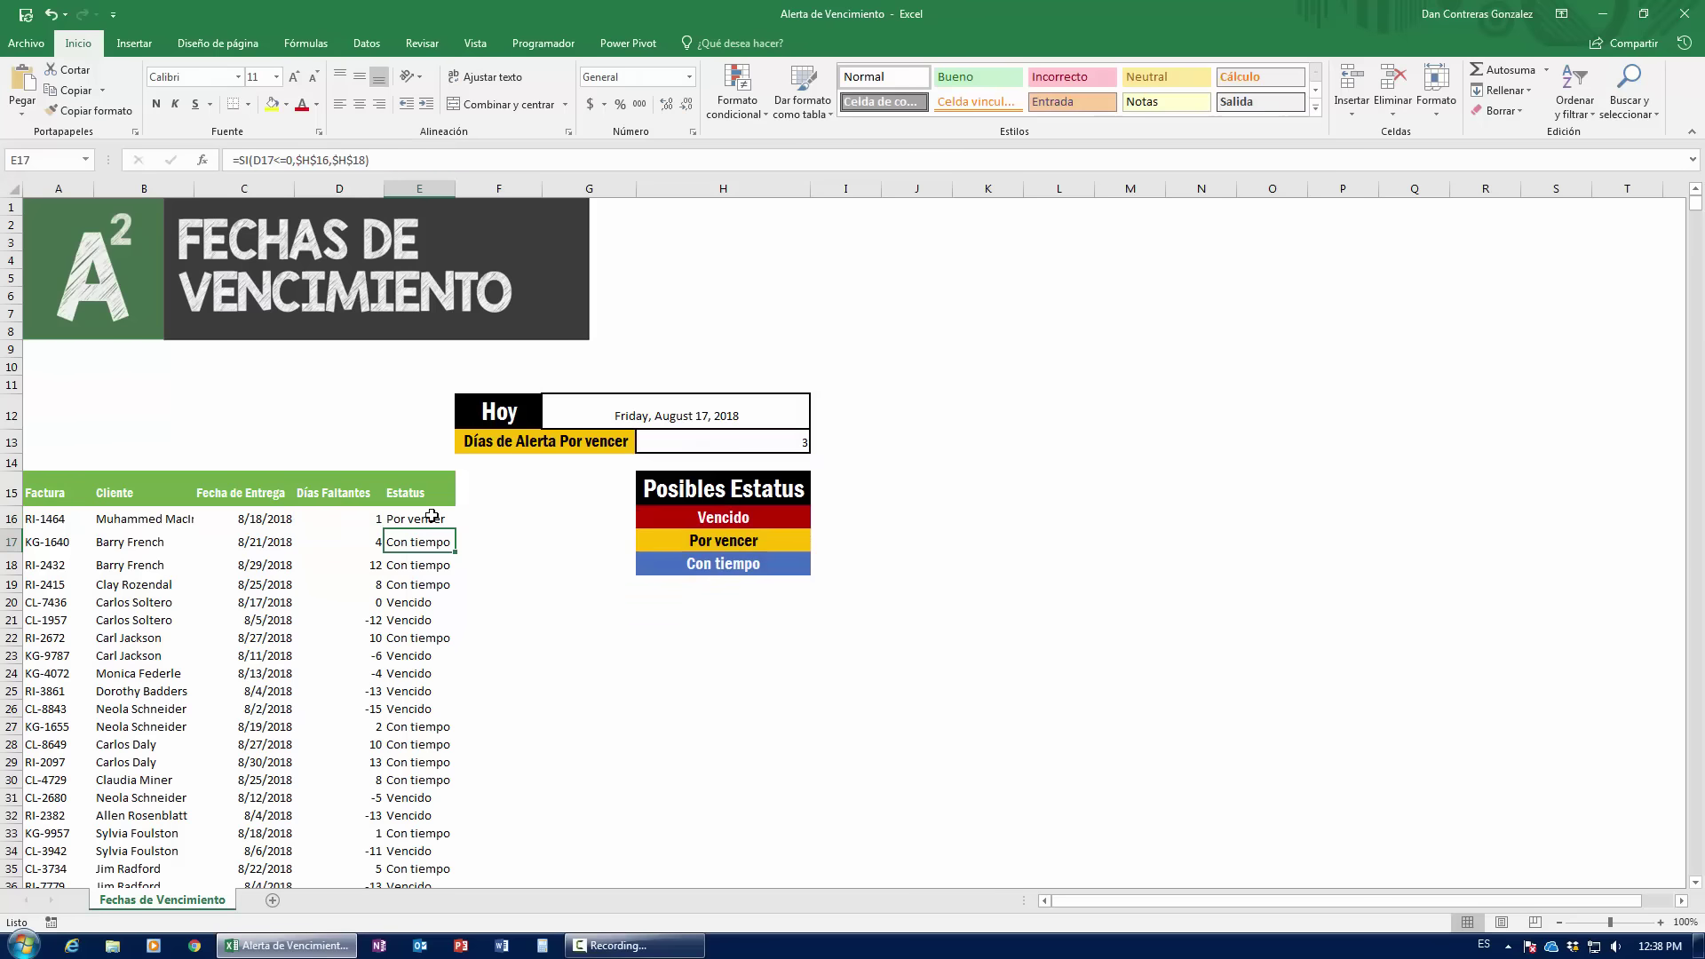
- Copy the E16 status formula down every invoice row and check the filled statuses
{"action": "left_click", "coordinate": [430, 517]}
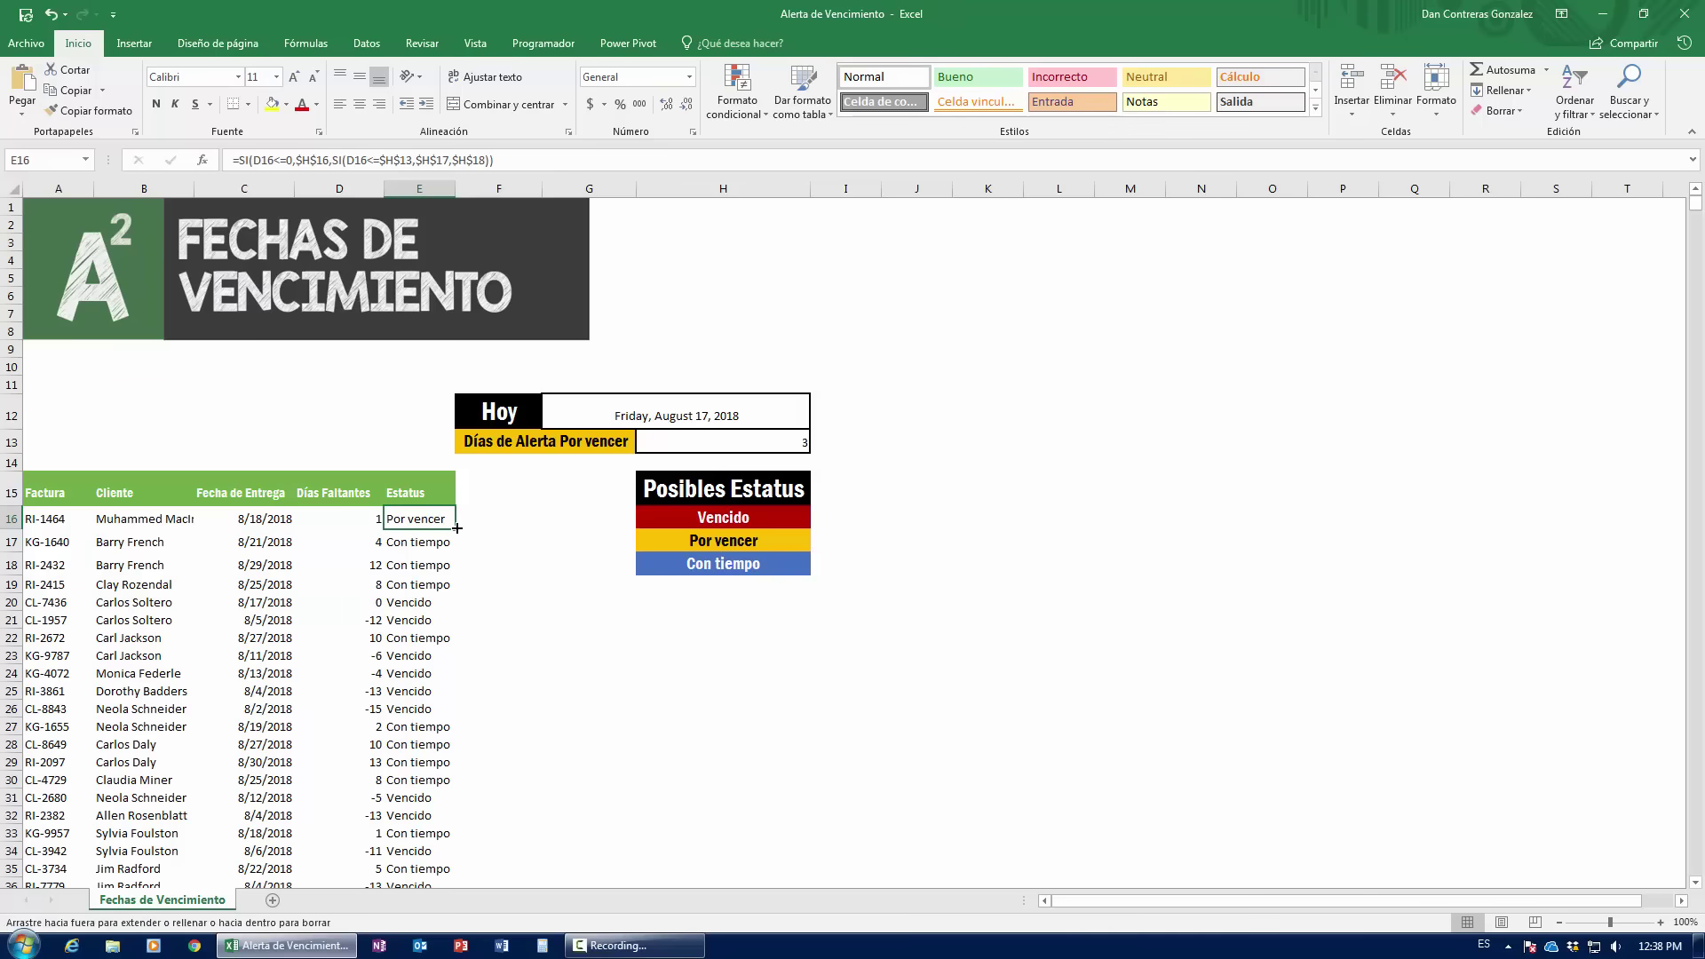
{"action": "double_click", "coordinate": [457, 529]}
{"action": "scroll", "coordinate": [395, 776], "scroll_direction": "down", "scroll_amount": 14}
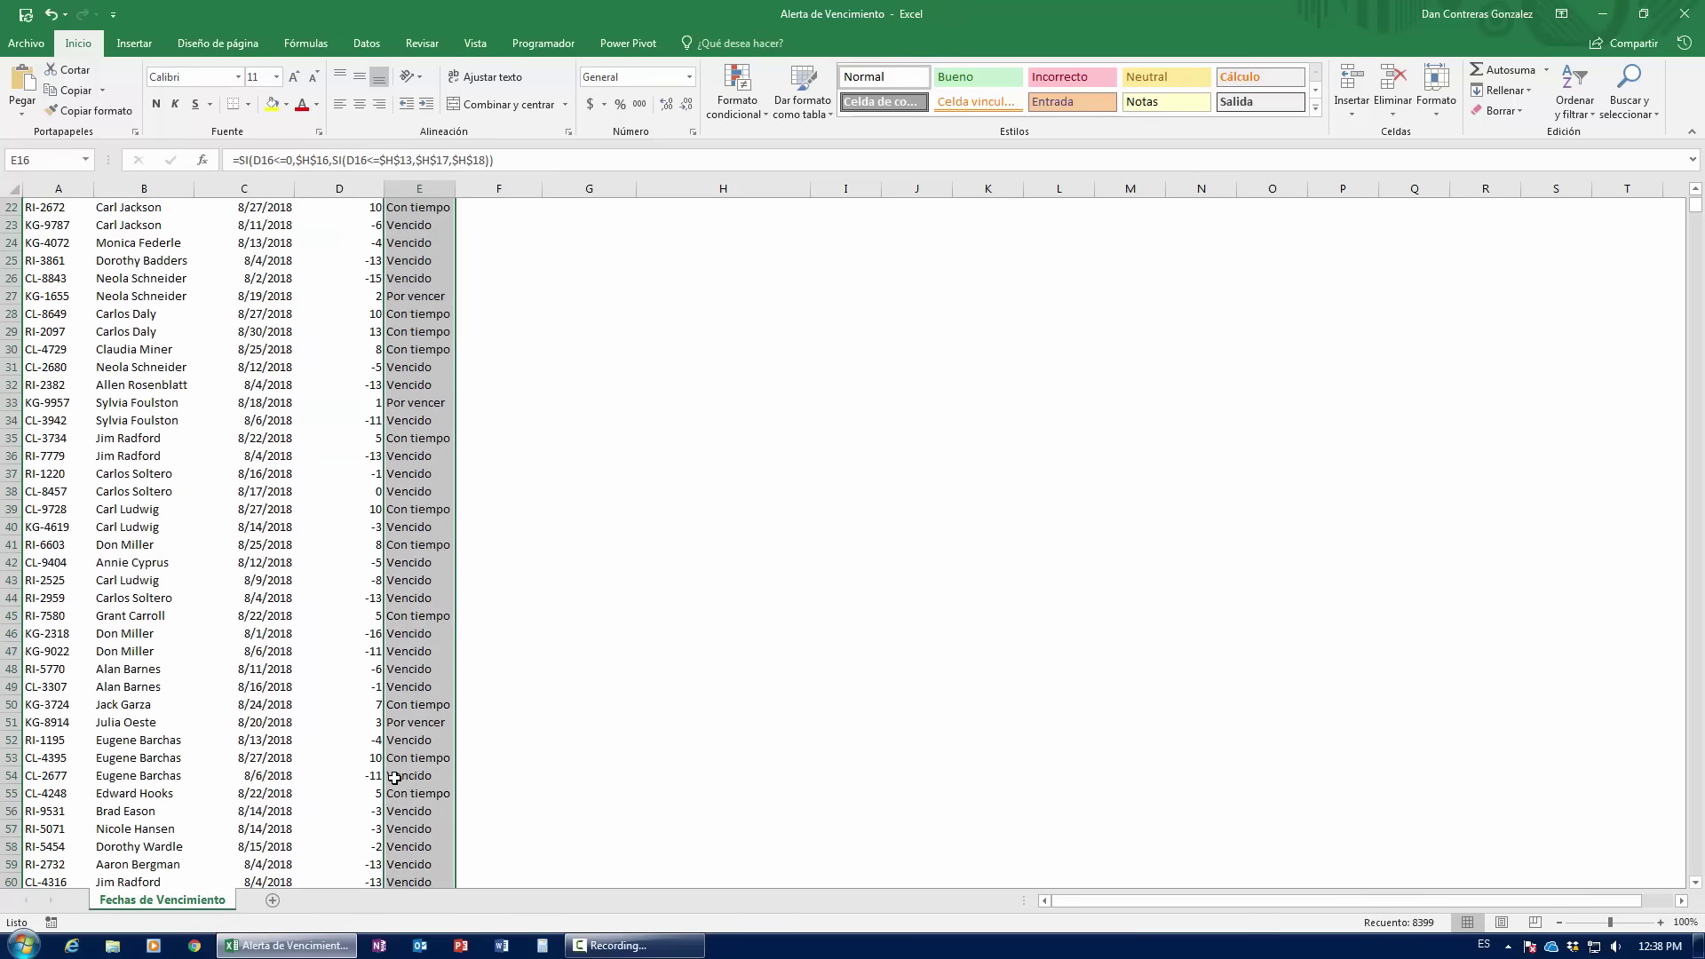
{"action": "scroll", "coordinate": [394, 776], "scroll_direction": "down", "scroll_amount": 12}
{"action": "scroll", "coordinate": [394, 776], "scroll_direction": "down", "scroll_amount": 11}
{"action": "scroll", "coordinate": [394, 776], "scroll_direction": "down", "scroll_amount": 12}
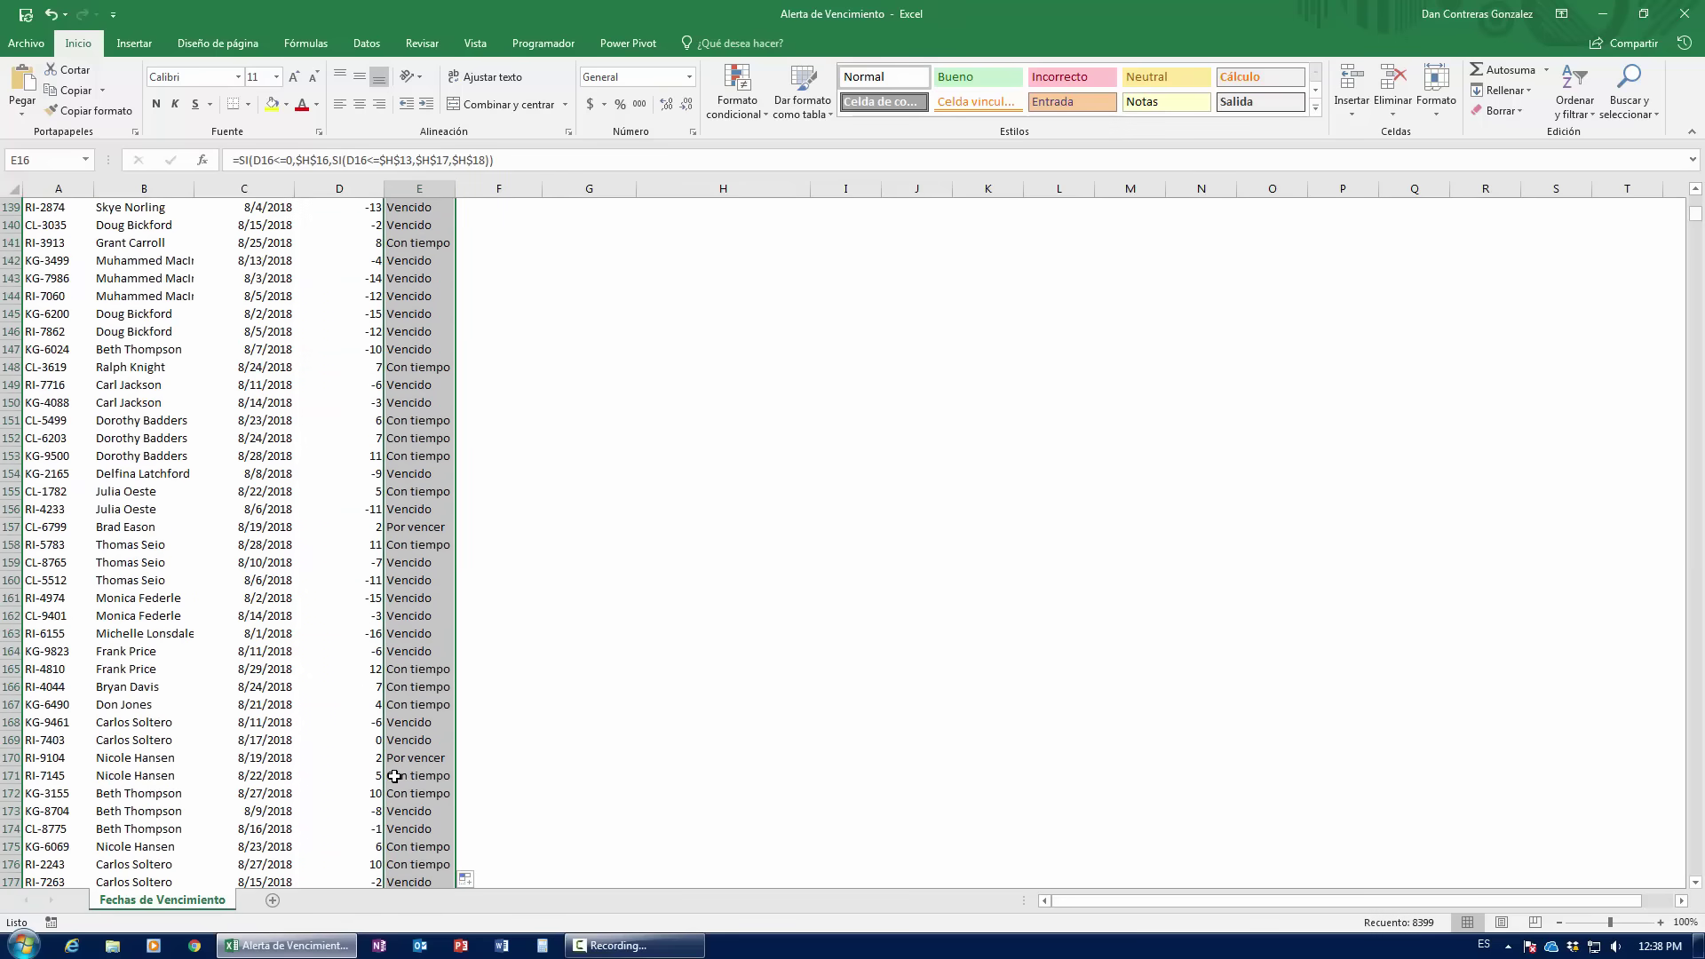
{"action": "scroll", "coordinate": [395, 776], "scroll_direction": "down", "scroll_amount": 11}
{"action": "scroll", "coordinate": [394, 775], "scroll_direction": "down", "scroll_amount": 7}
{"action": "left_click", "coordinate": [427, 668]}
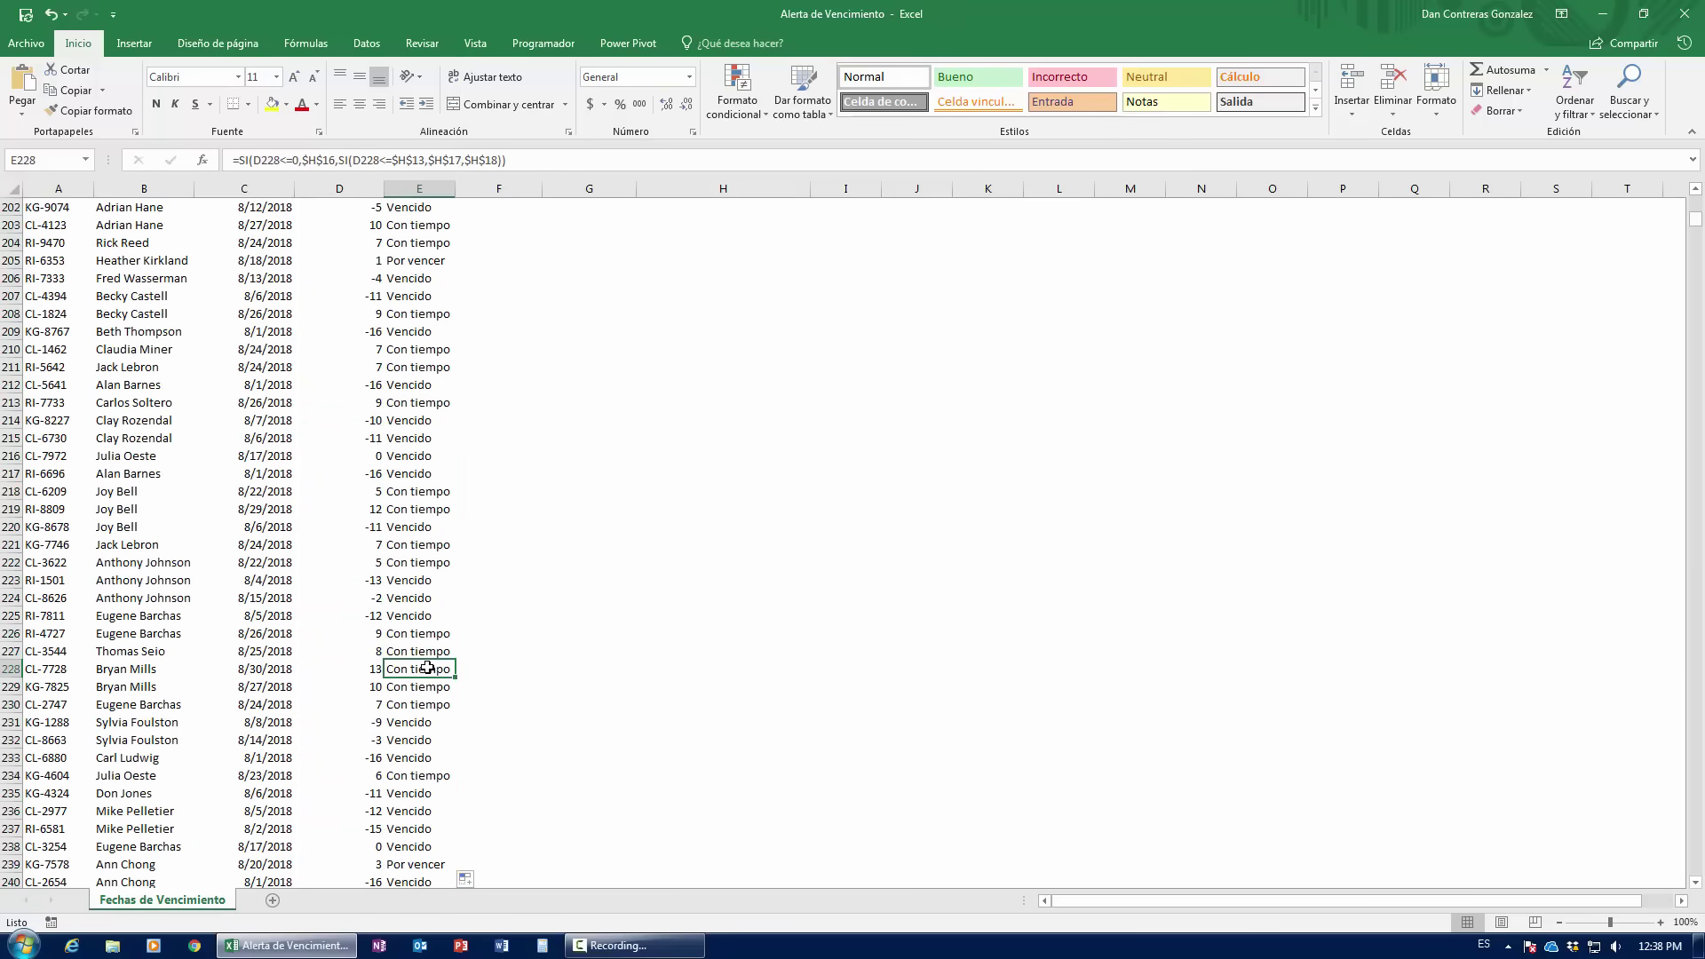
{"action": "key", "text": "ctrl+Up"}
{"action": "scroll", "coordinate": [419, 661], "scroll_direction": "up", "scroll_amount": 1}
{"action": "scroll", "coordinate": [420, 661], "scroll_direction": "up", "scroll_amount": 4}
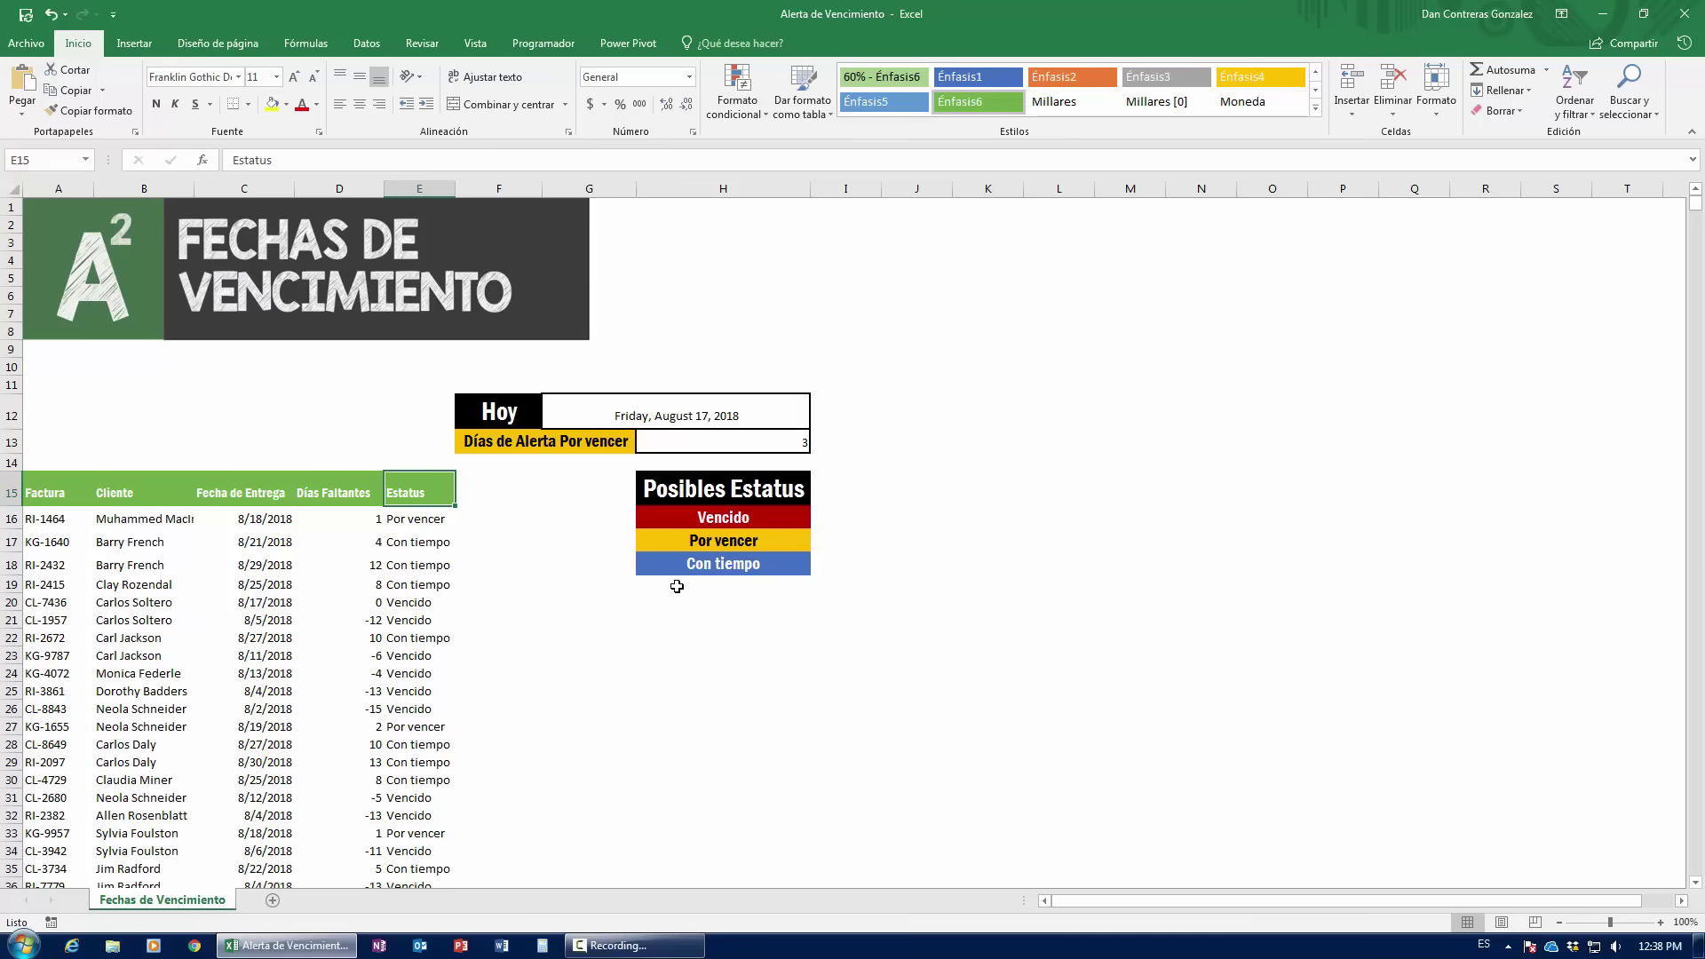
- Review the Vencido and Con tiempo legend cells, then select the whole Estatus column E
{"action": "left_click", "coordinate": [736, 523]}
{"action": "left_click", "coordinate": [731, 548]}
{"action": "left_click", "coordinate": [725, 568]}
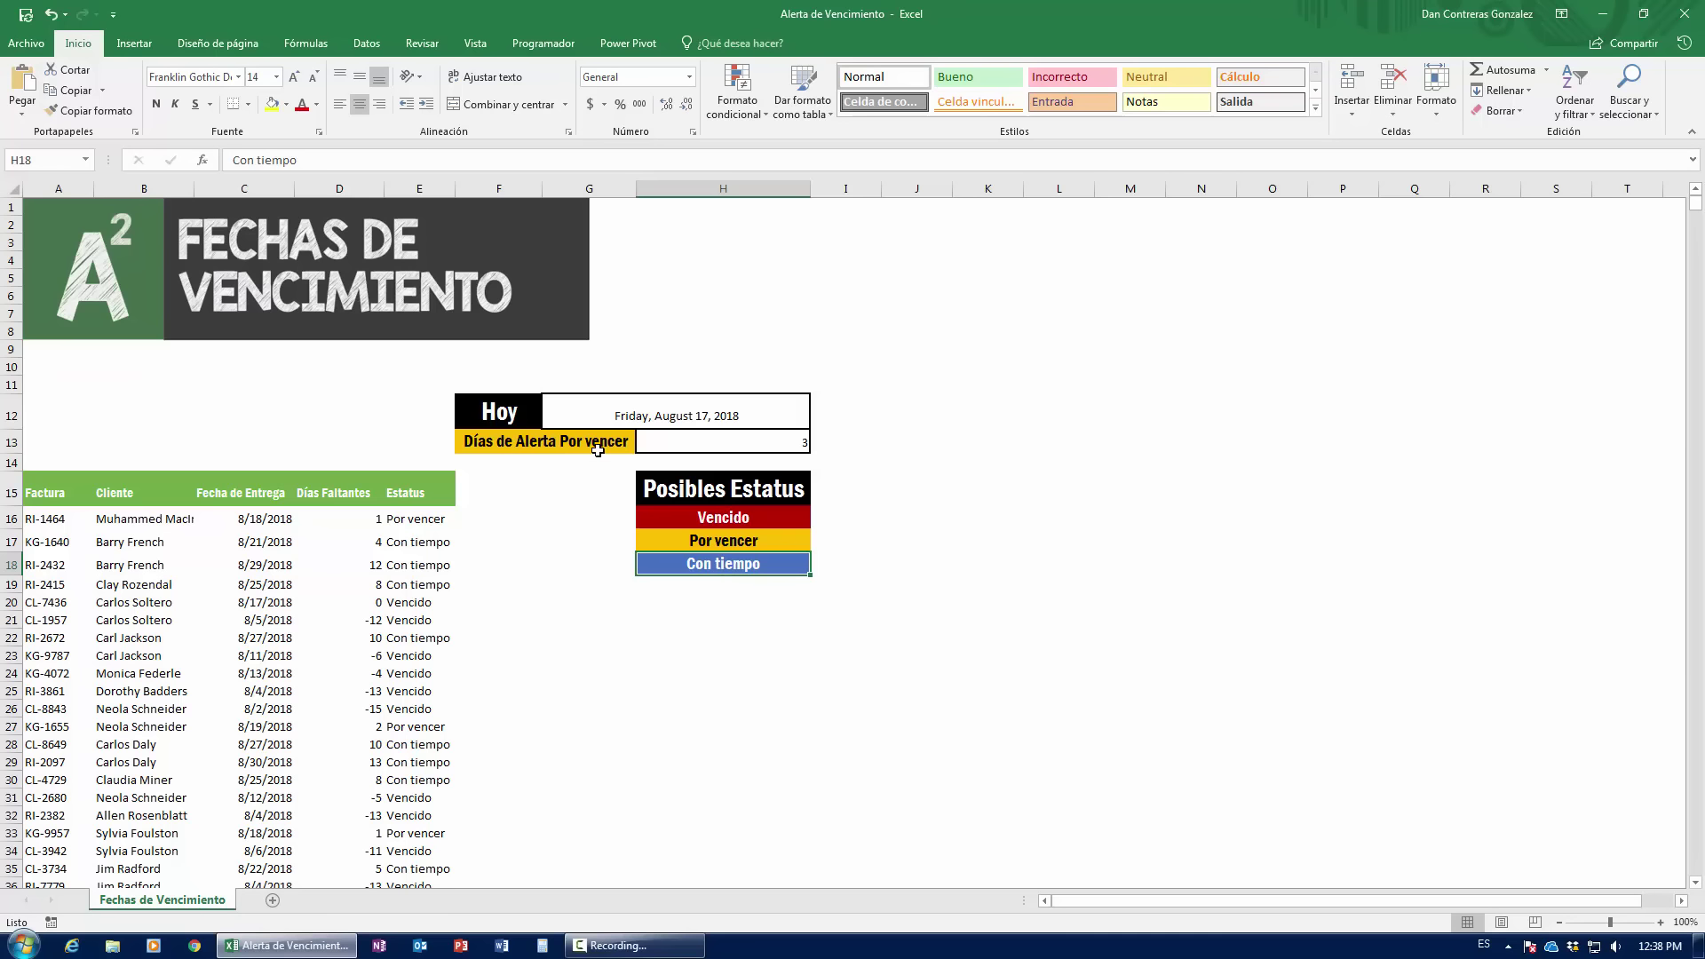
{"action": "left_click", "coordinate": [659, 522]}
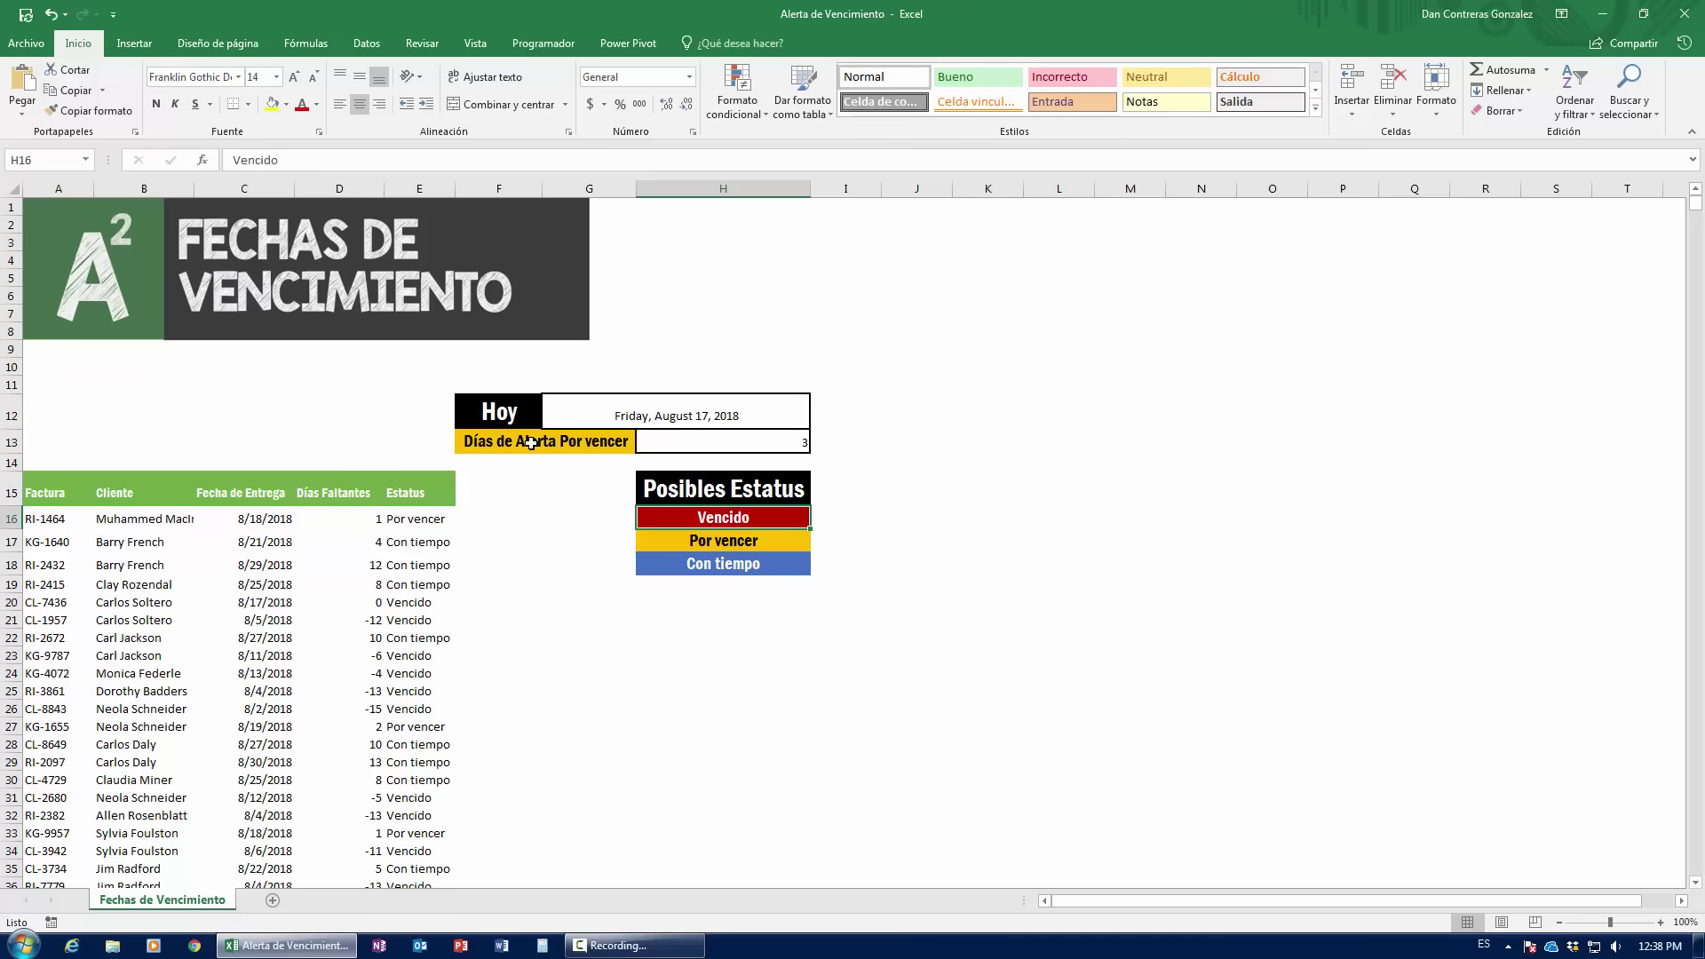
{"action": "left_click", "coordinate": [418, 187]}
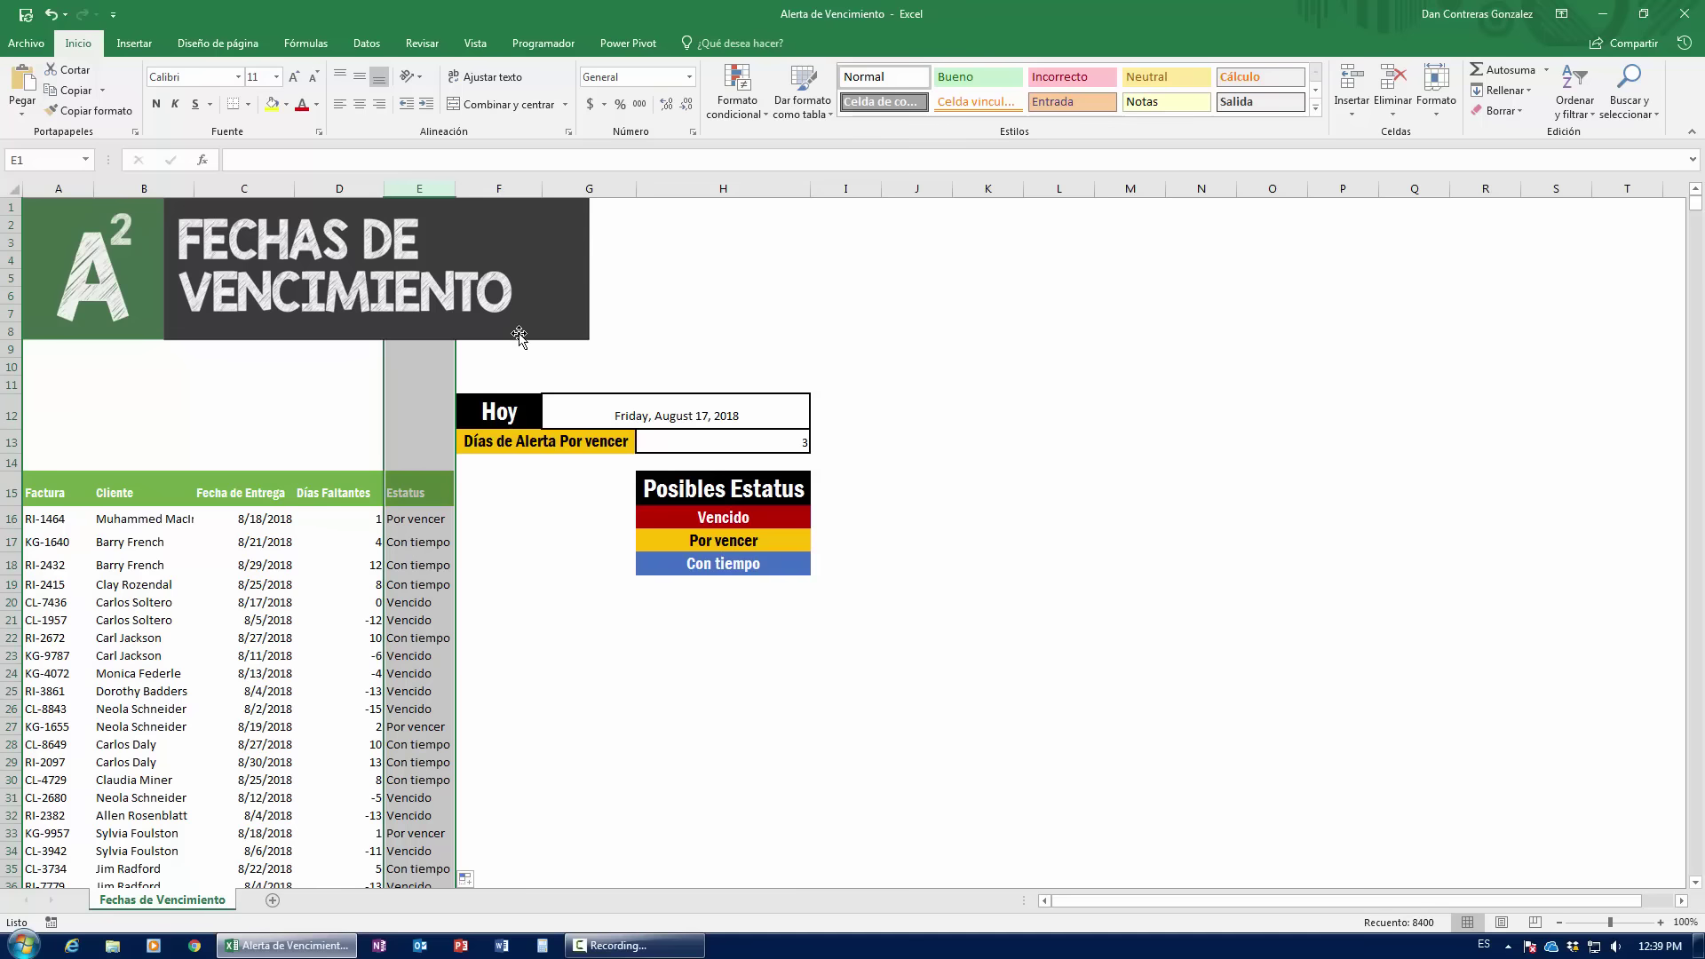
- Start a 'Texto que contiene' highlight rule for Vencido using a custom format
{"action": "left_click", "coordinate": [720, 114]}
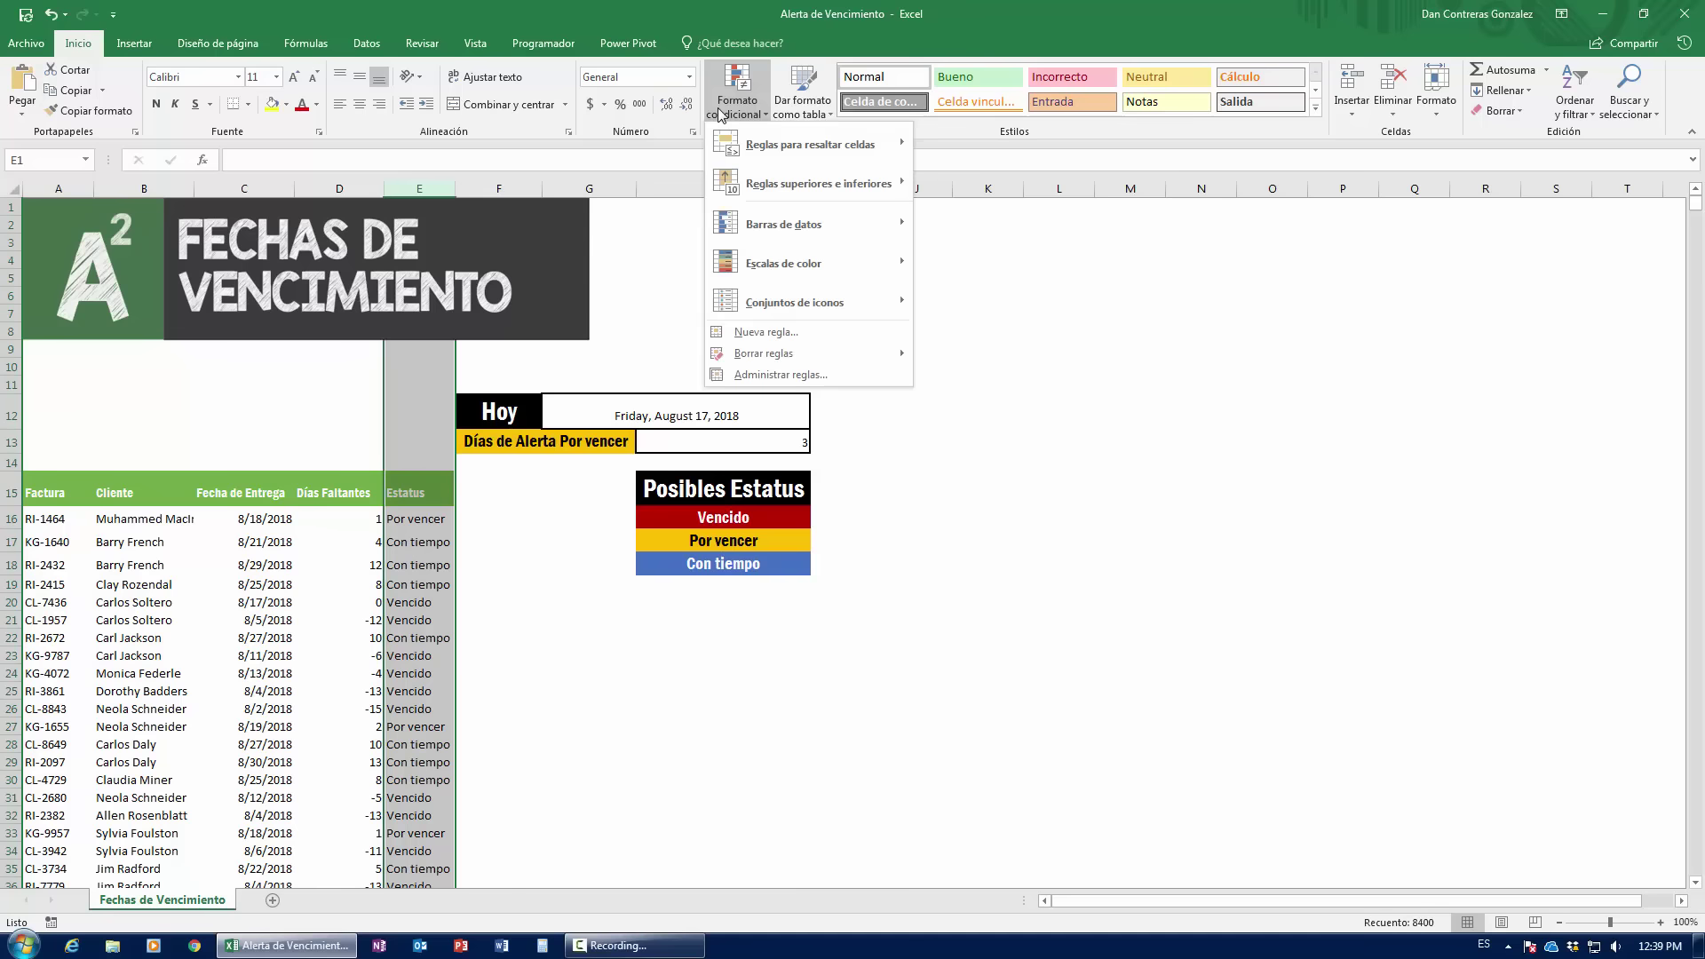
{"action": "mouse_move", "coordinate": [807, 144]}
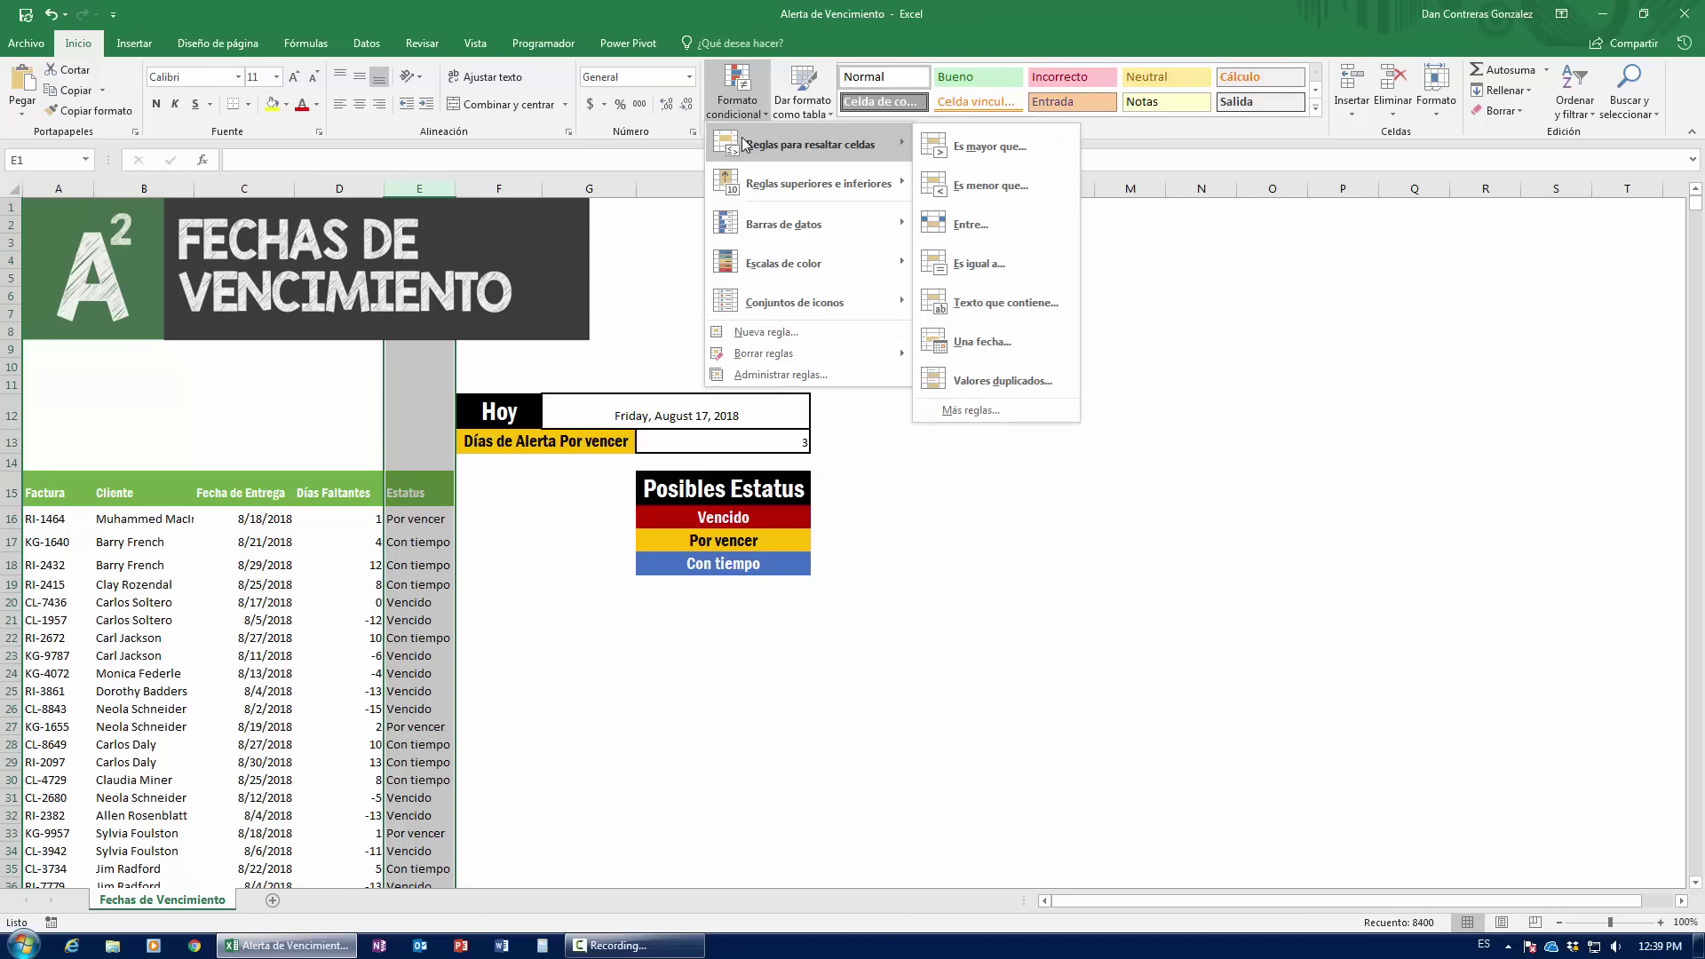
{"action": "left_click", "coordinate": [1008, 304]}
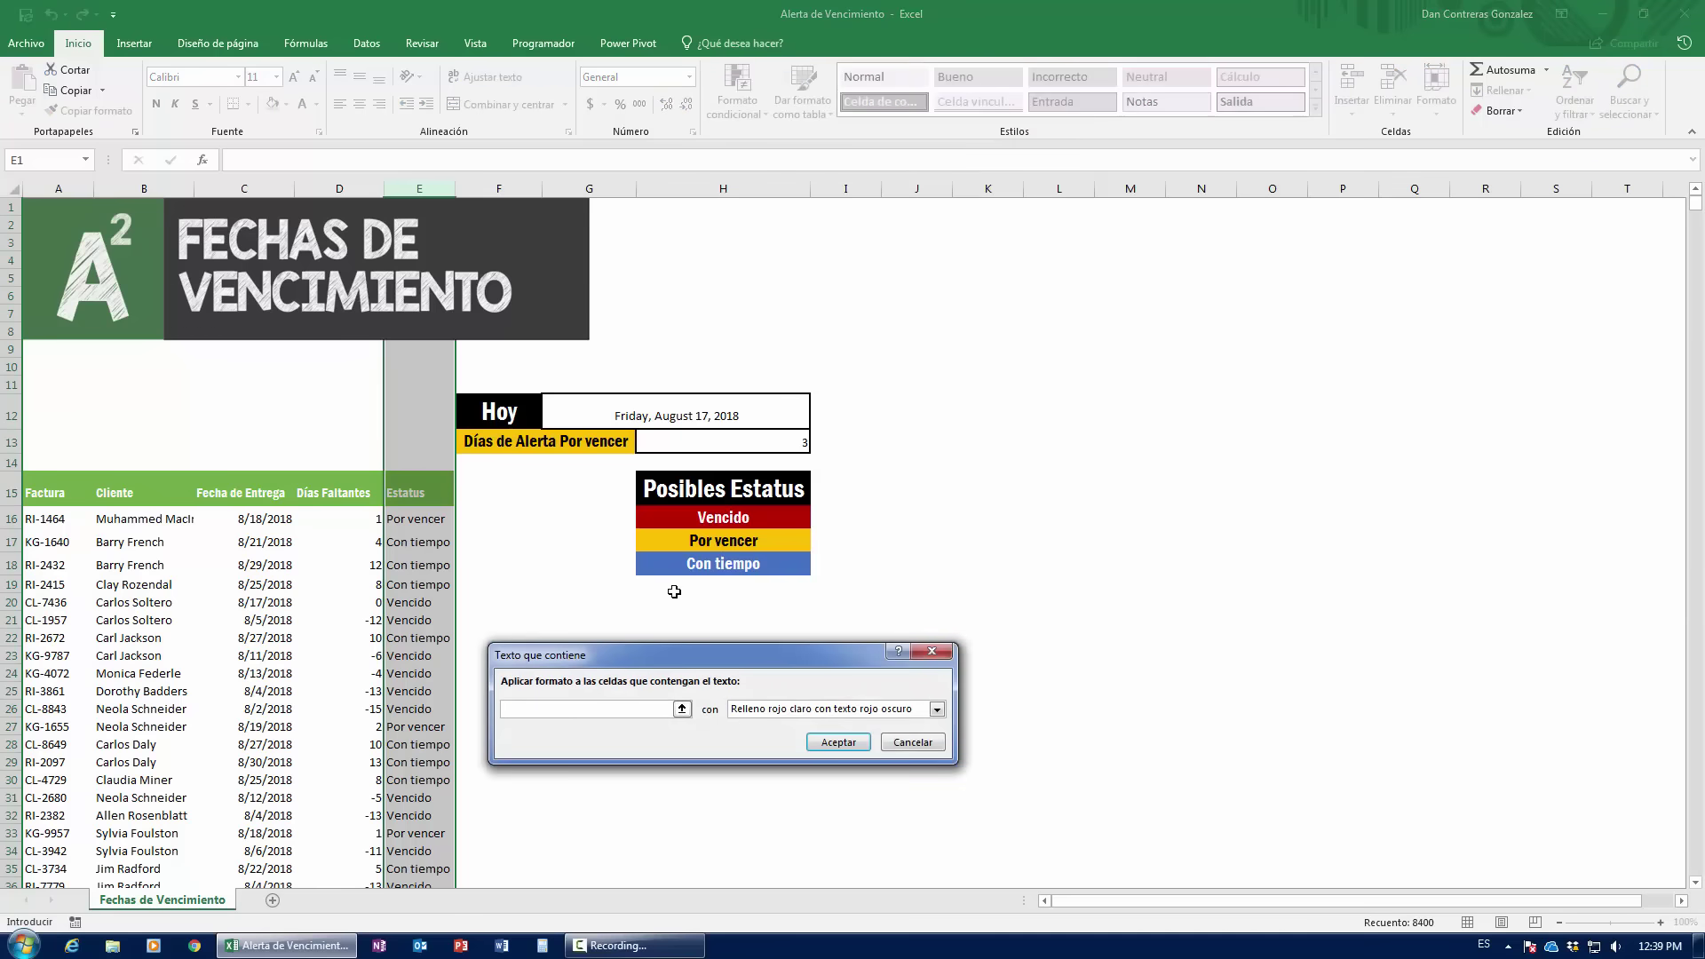
{"action": "type", "text": "Vencido"}
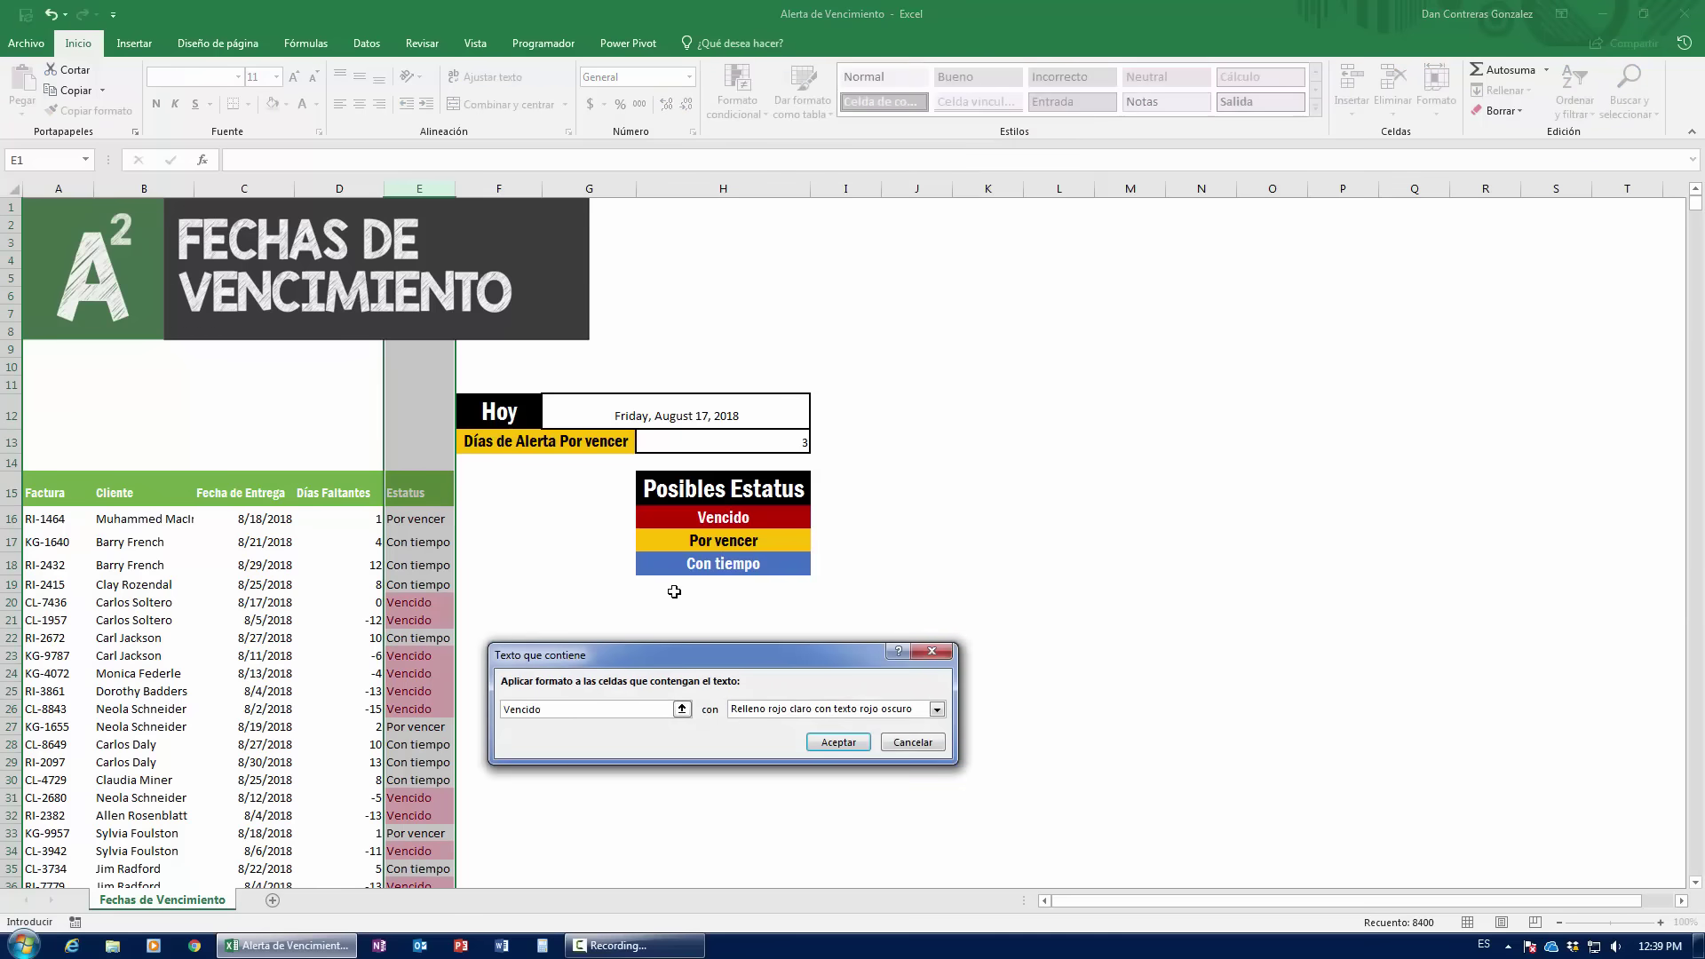
{"action": "left_click", "coordinate": [785, 715]}
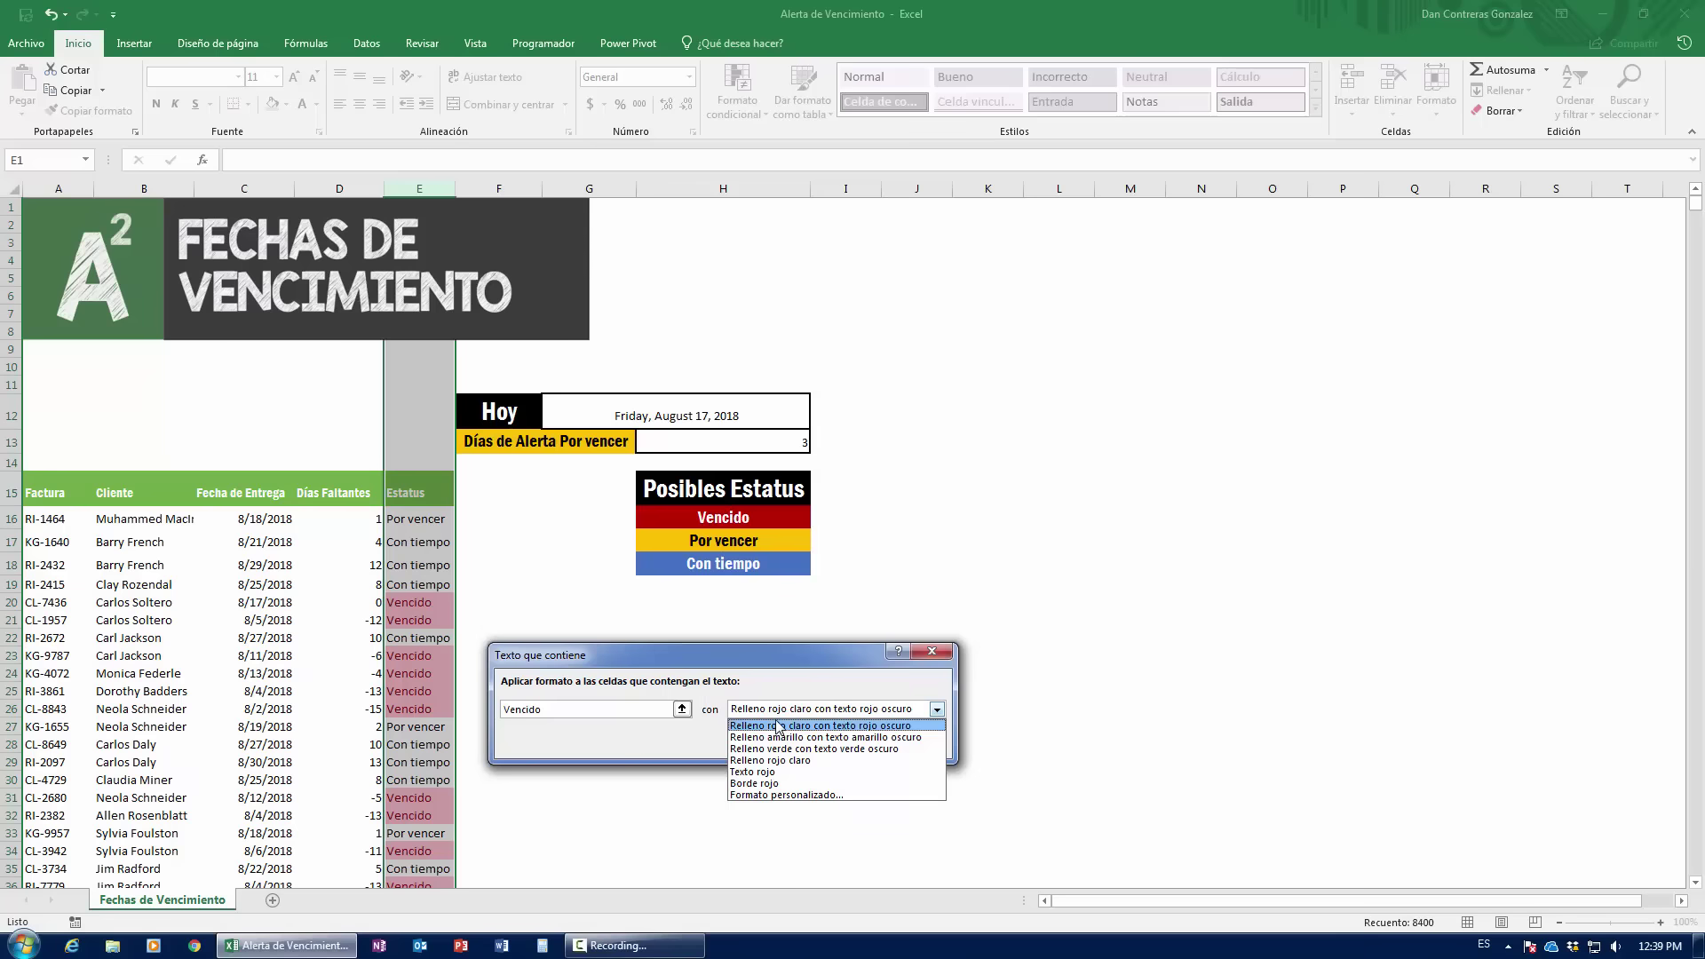
{"action": "left_click", "coordinate": [765, 795]}
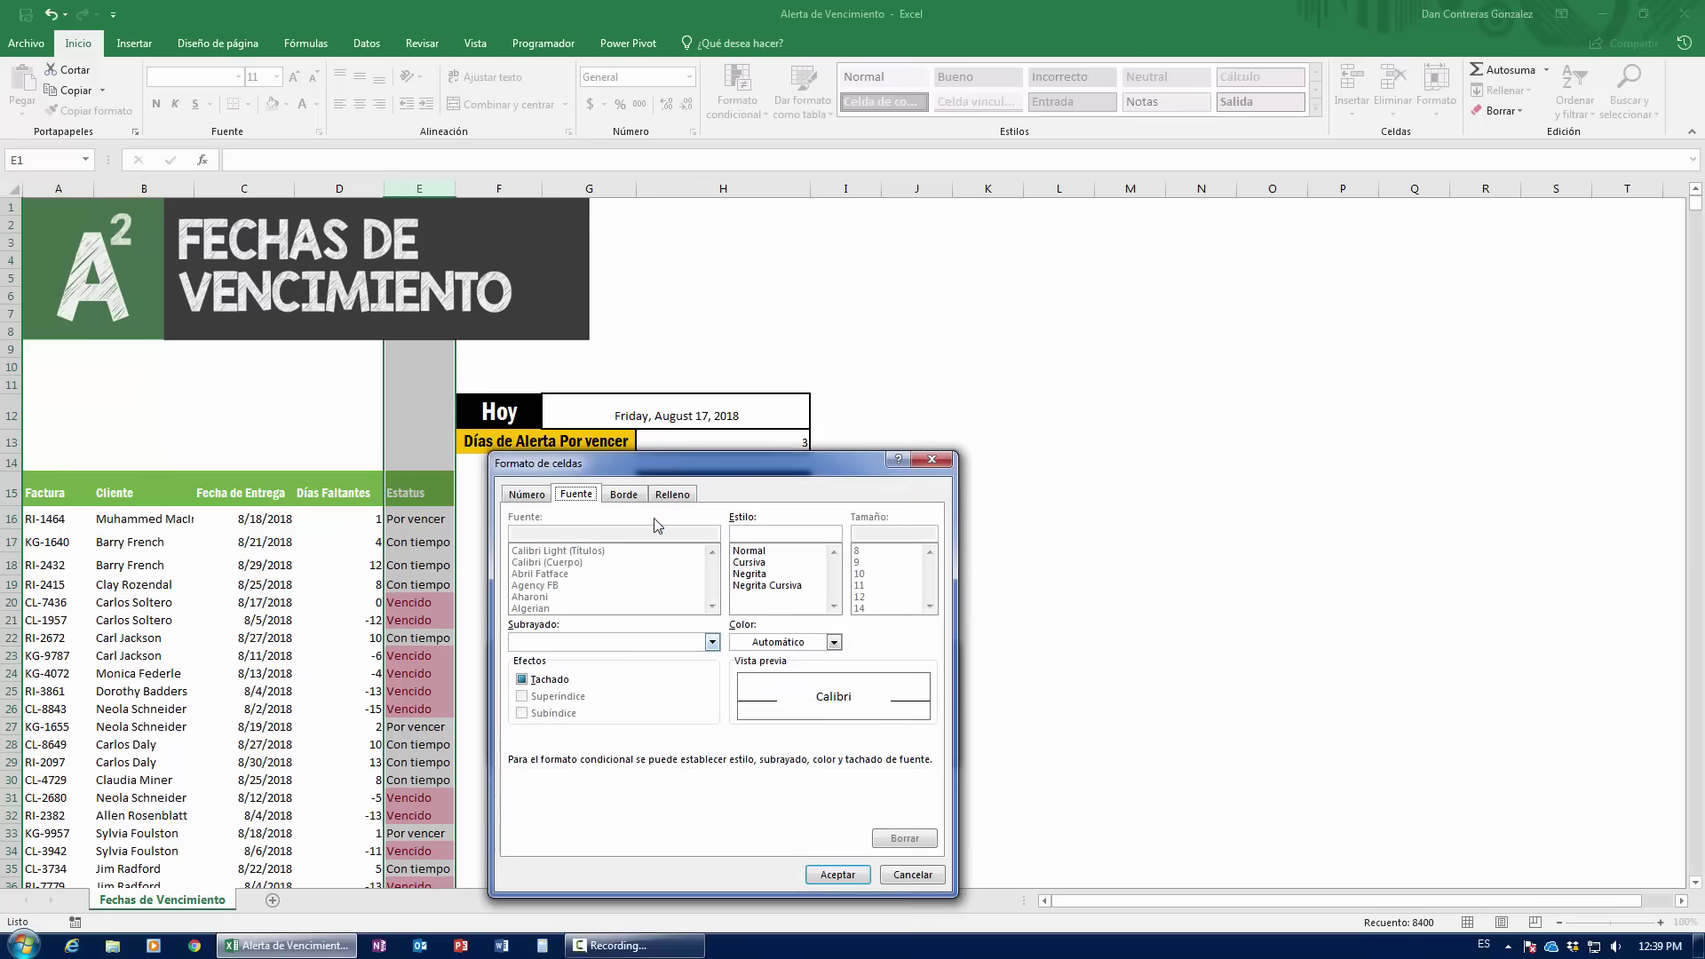
- Give the Vencido format a dark red fill with bold white text and apply the rule
{"action": "left_click_drag", "start_coordinate": [607, 461], "coordinate": [1024, 404]}
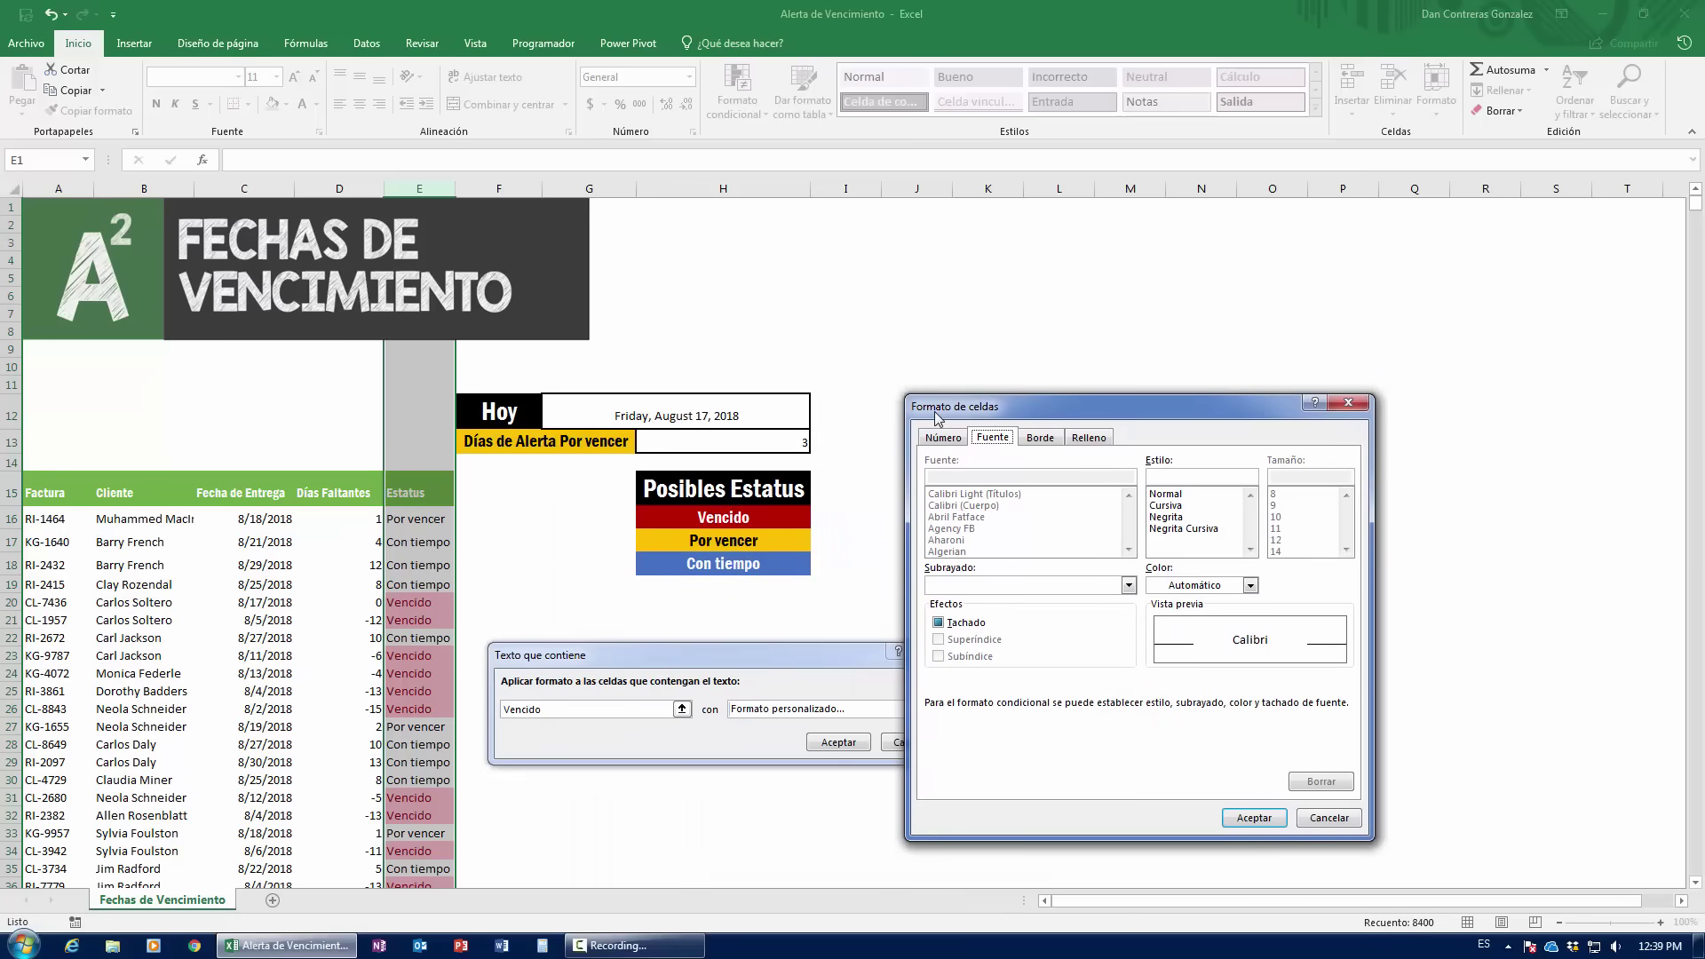
{"action": "left_click", "coordinate": [1089, 437]}
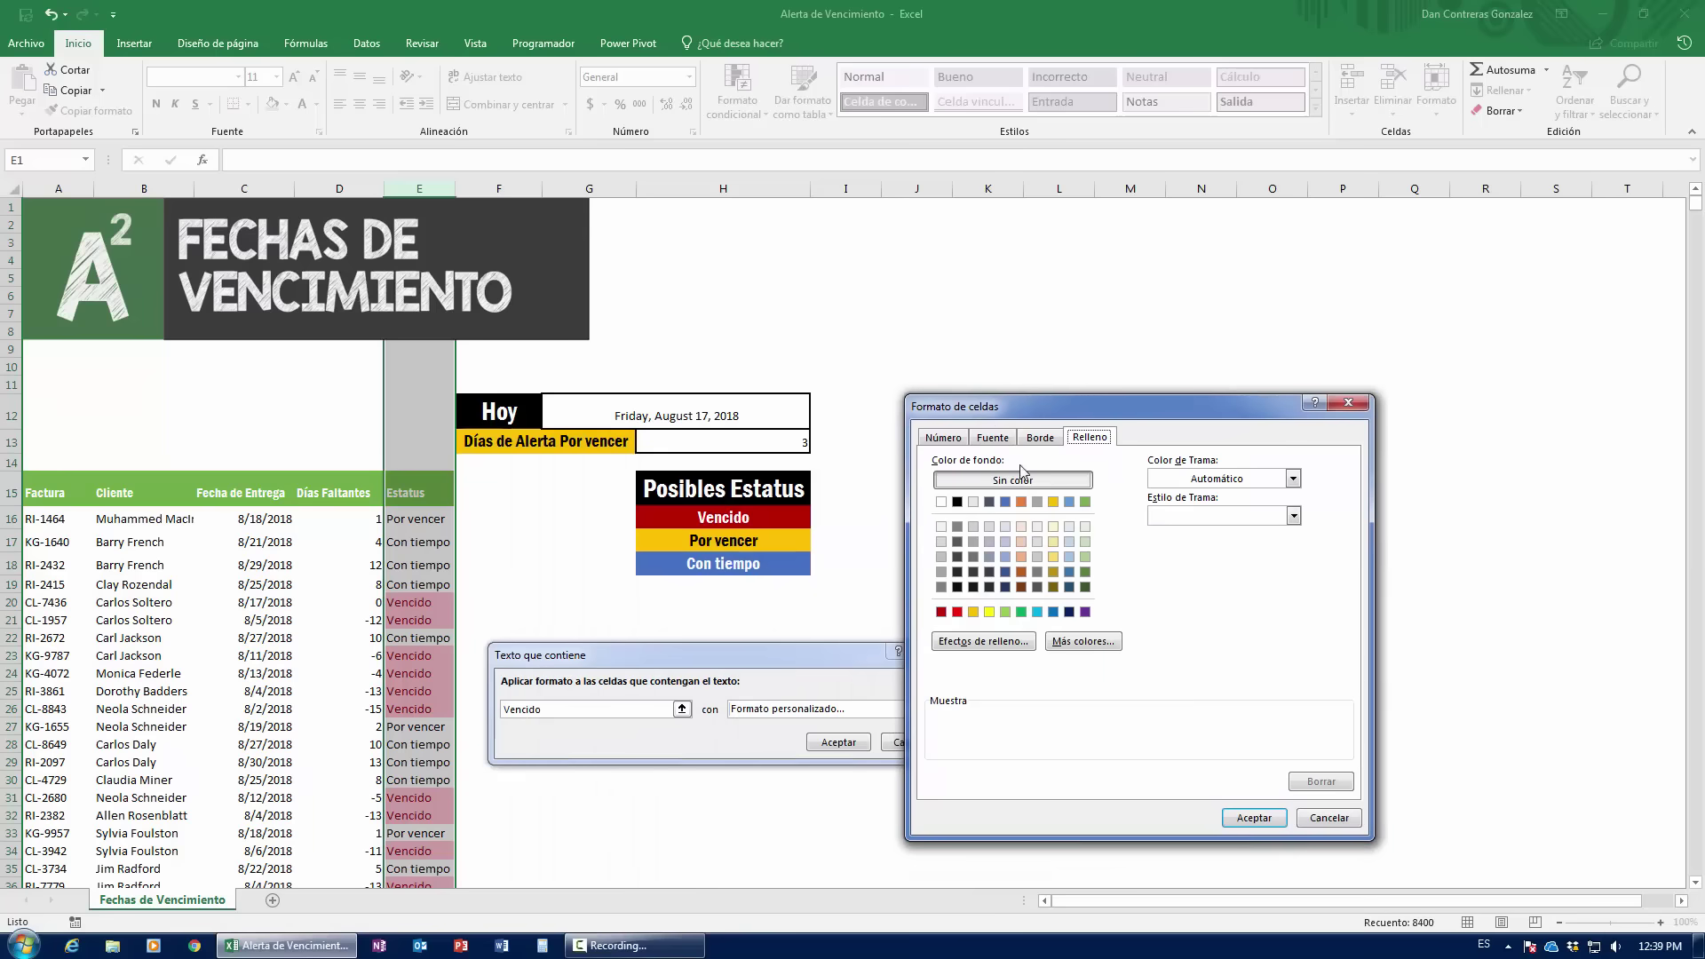
{"action": "left_click", "coordinate": [943, 612]}
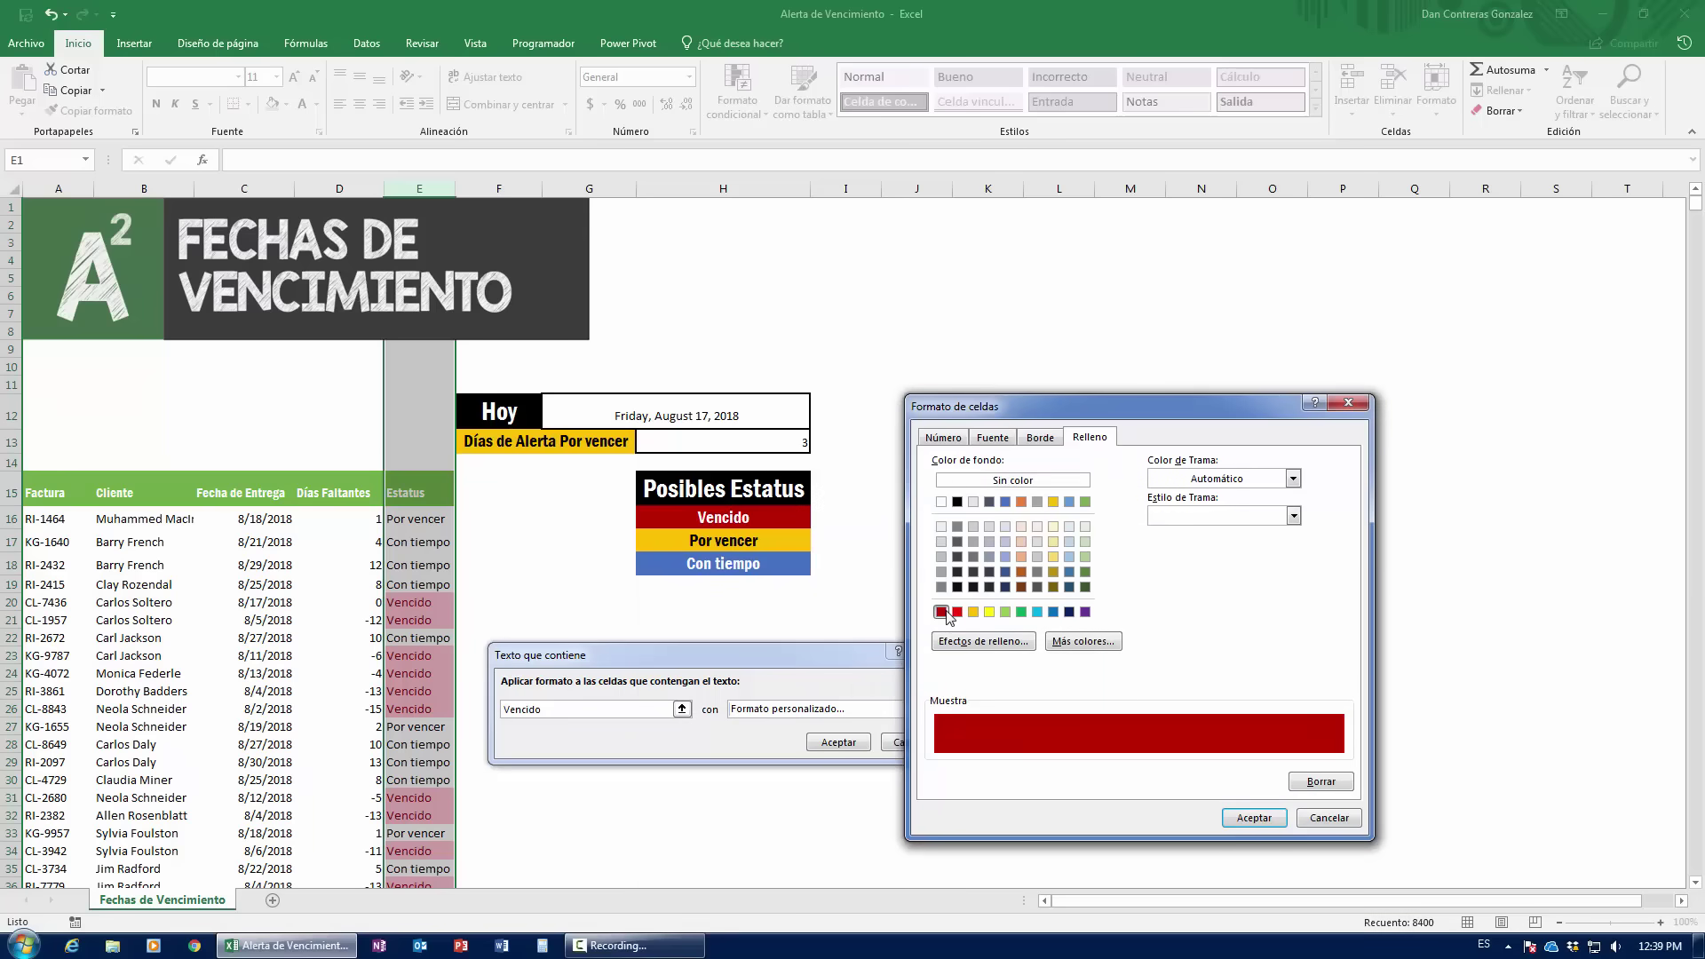
{"action": "left_click", "coordinate": [1041, 441]}
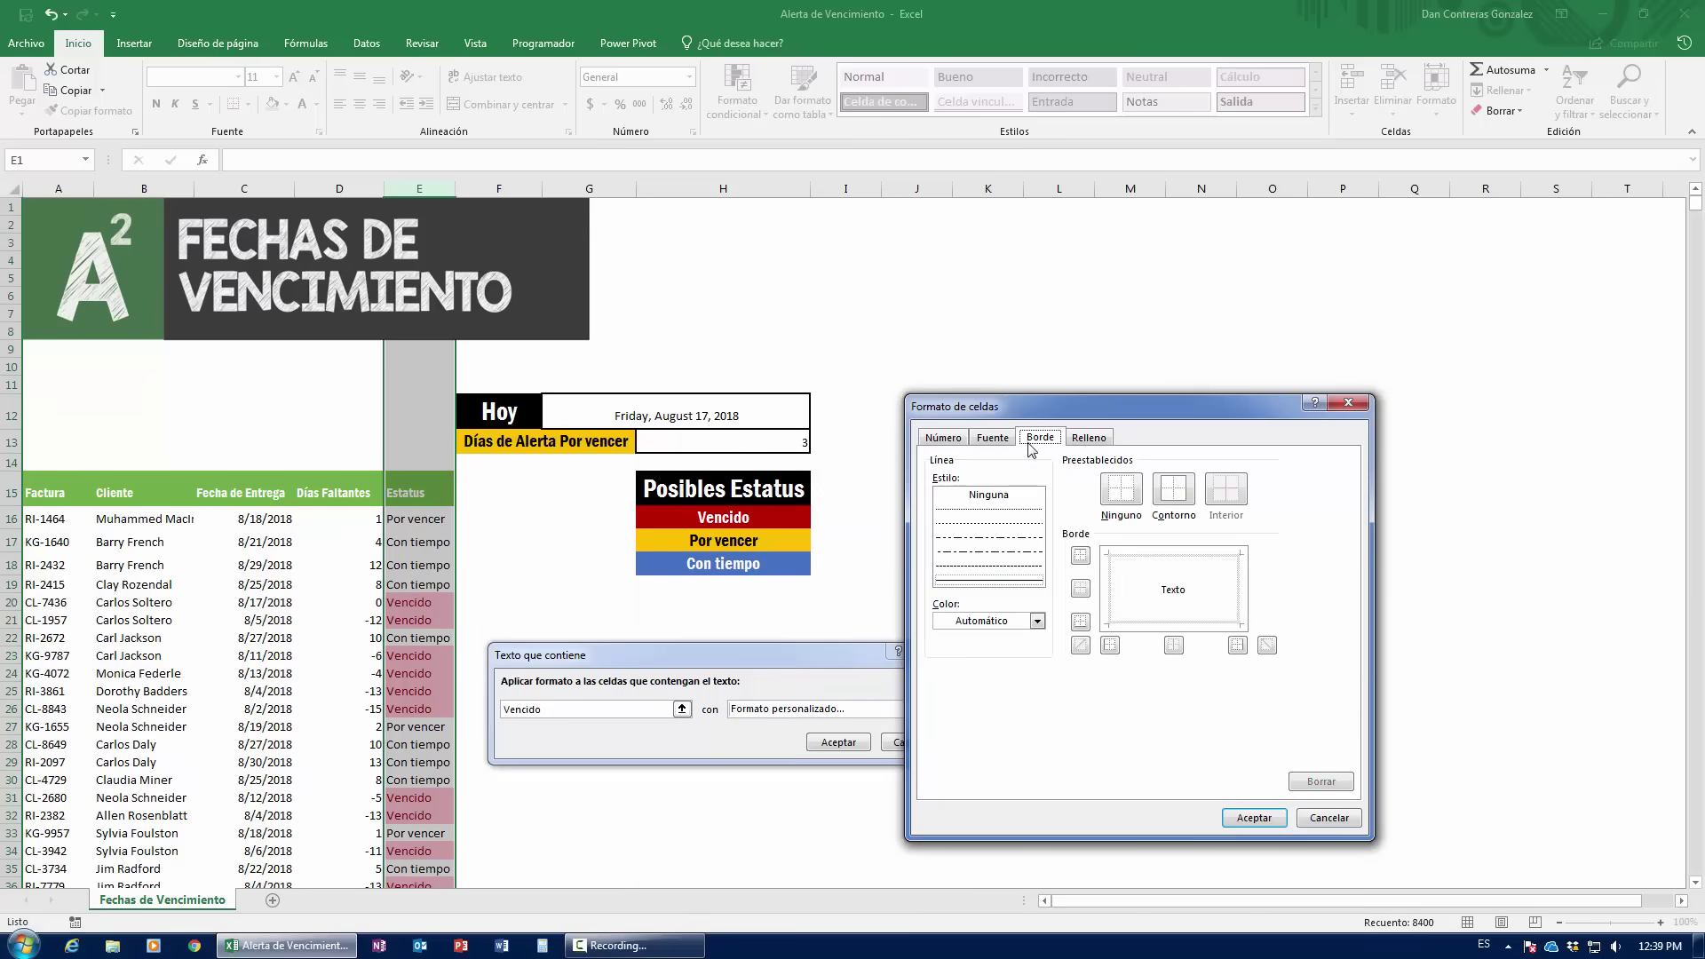
{"action": "left_click", "coordinate": [984, 440]}
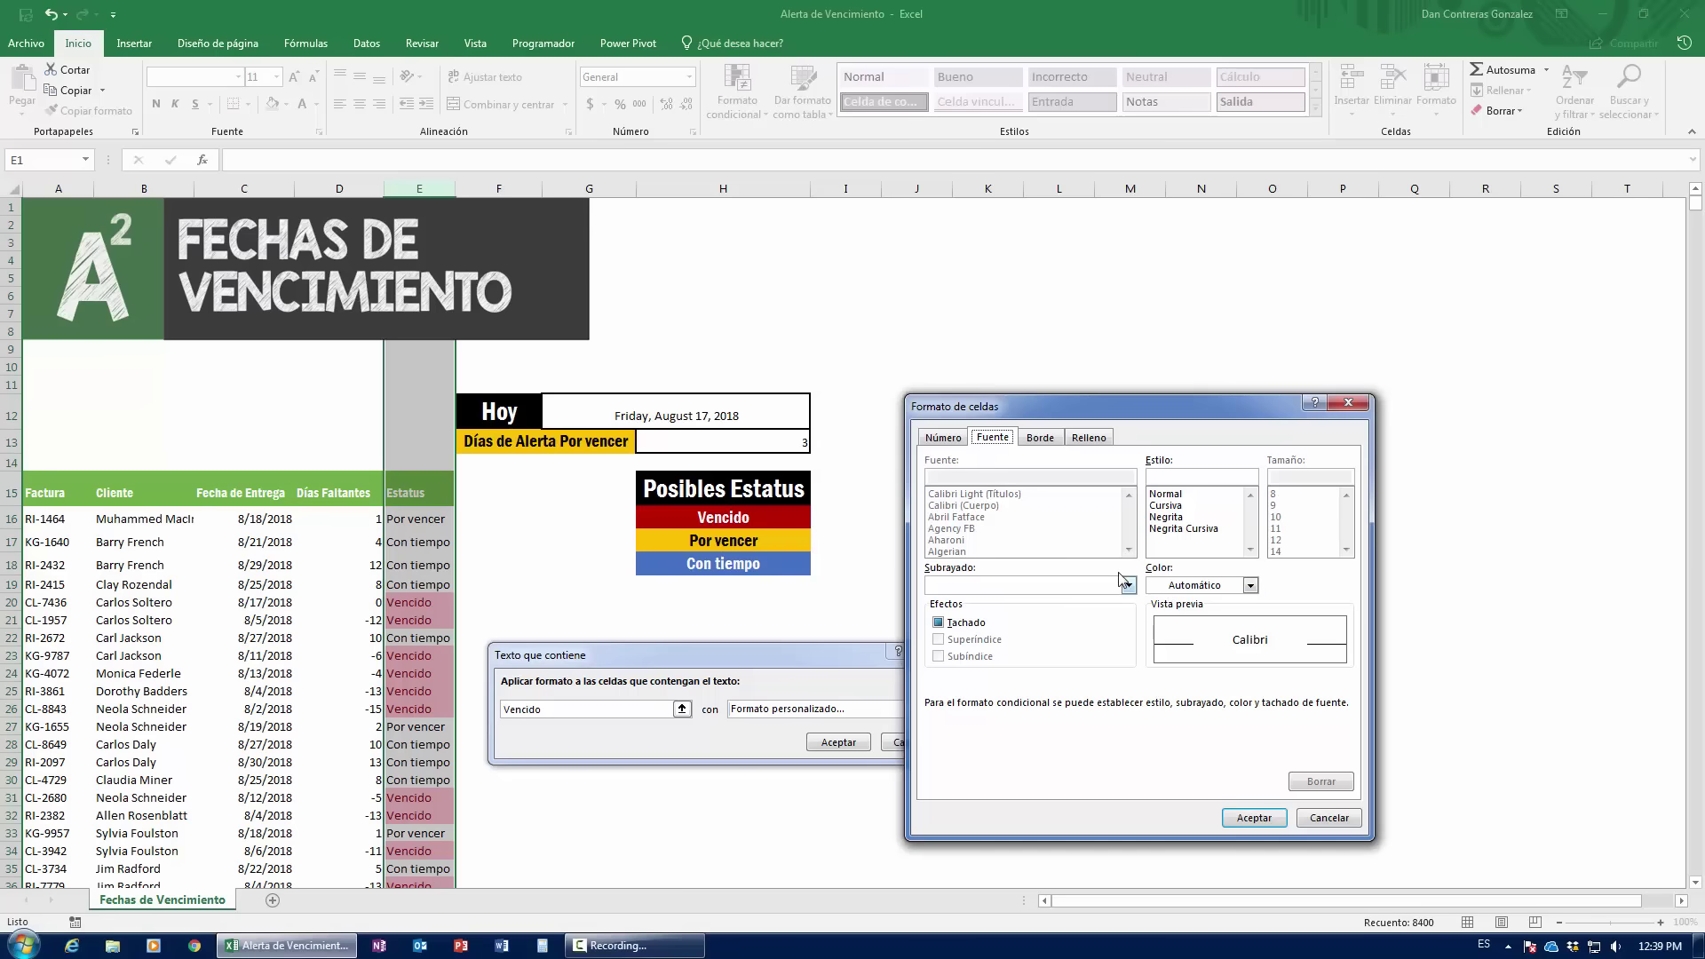
{"action": "left_click", "coordinate": [1169, 587]}
{"action": "left_click", "coordinate": [1156, 645]}
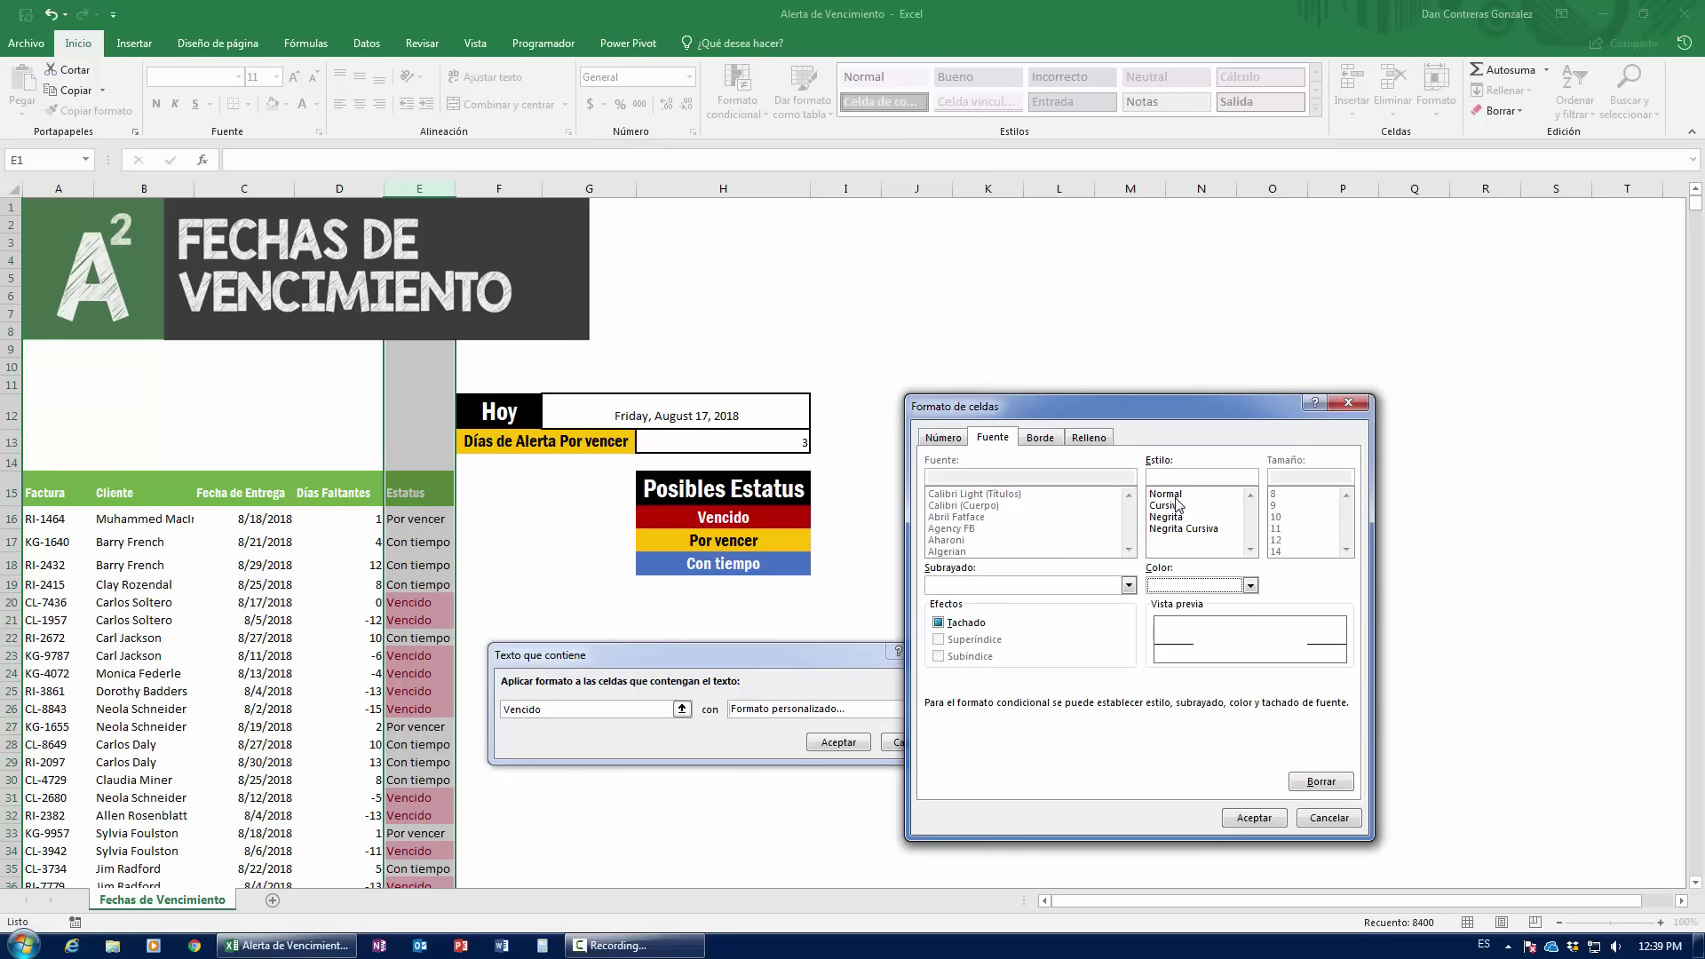
{"action": "left_click", "coordinate": [1167, 519]}
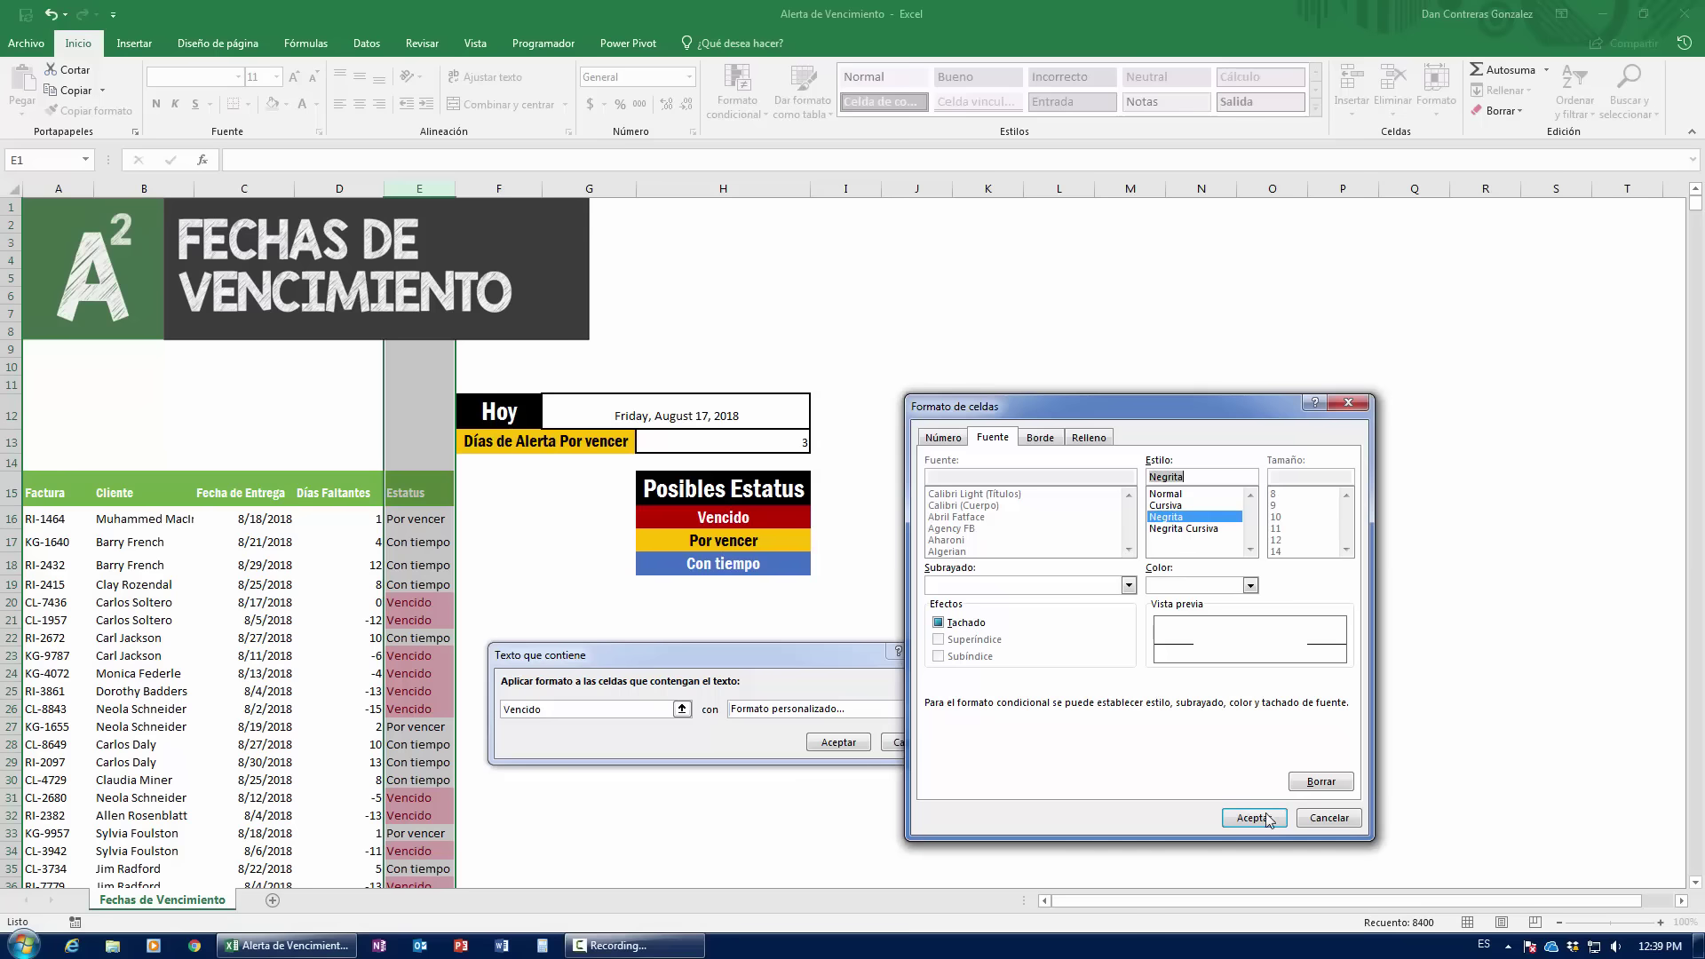
{"action": "left_click", "coordinate": [1234, 819]}
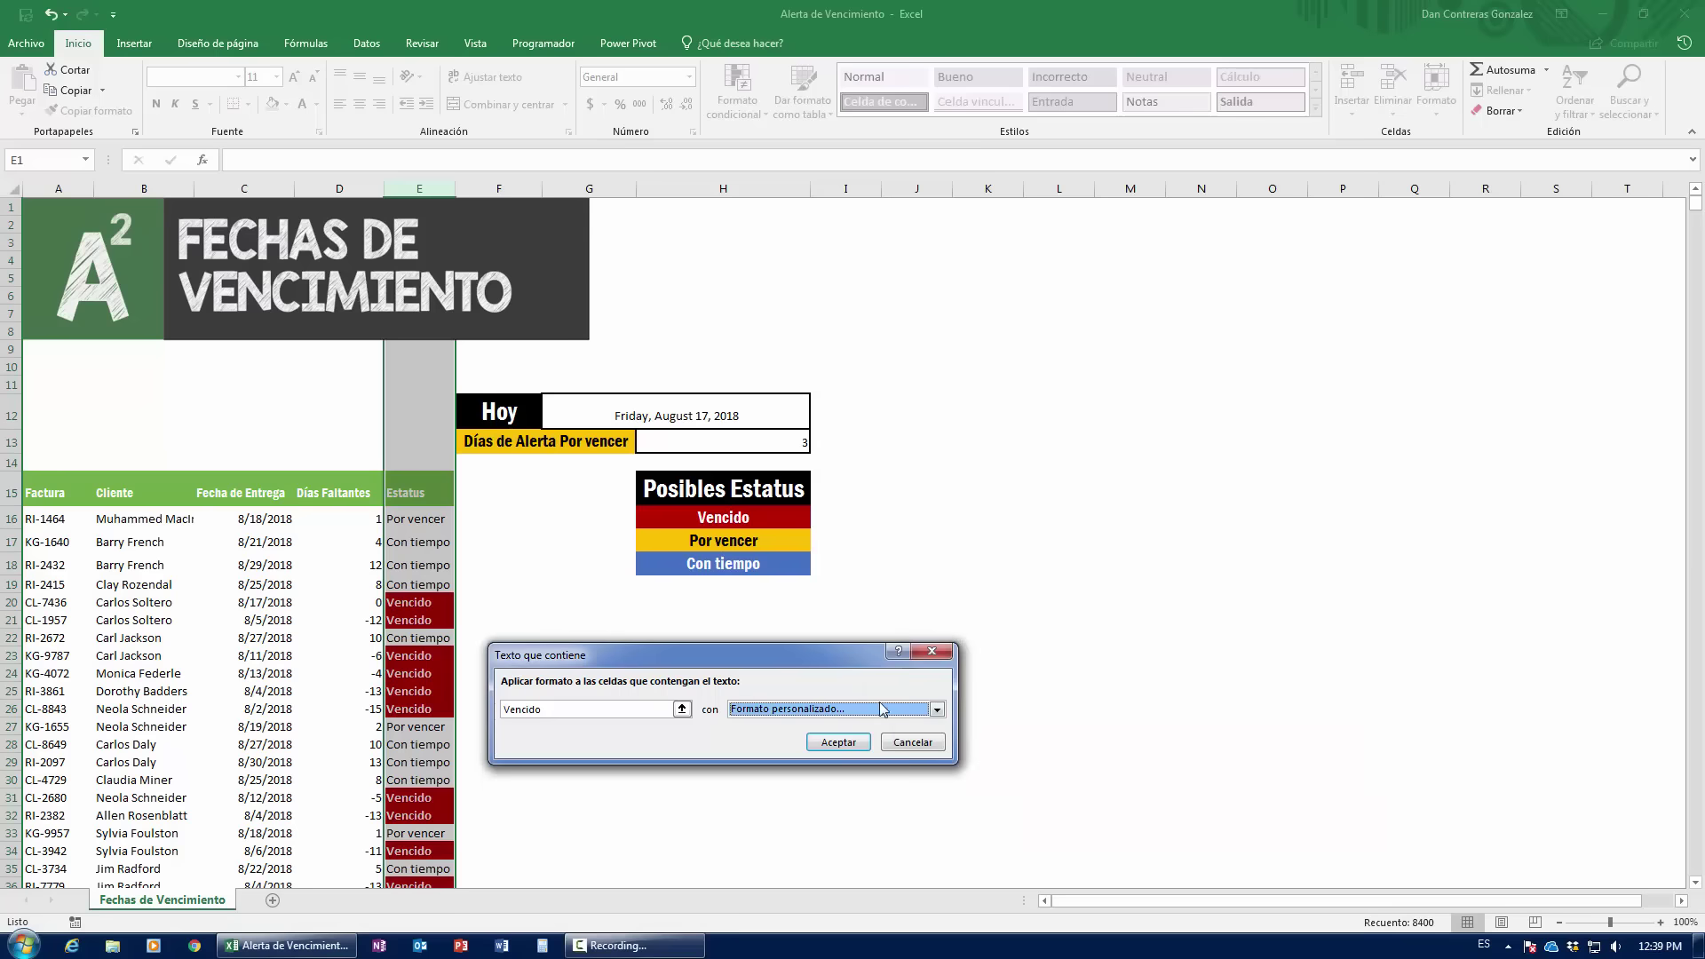
{"action": "left_click", "coordinate": [831, 742]}
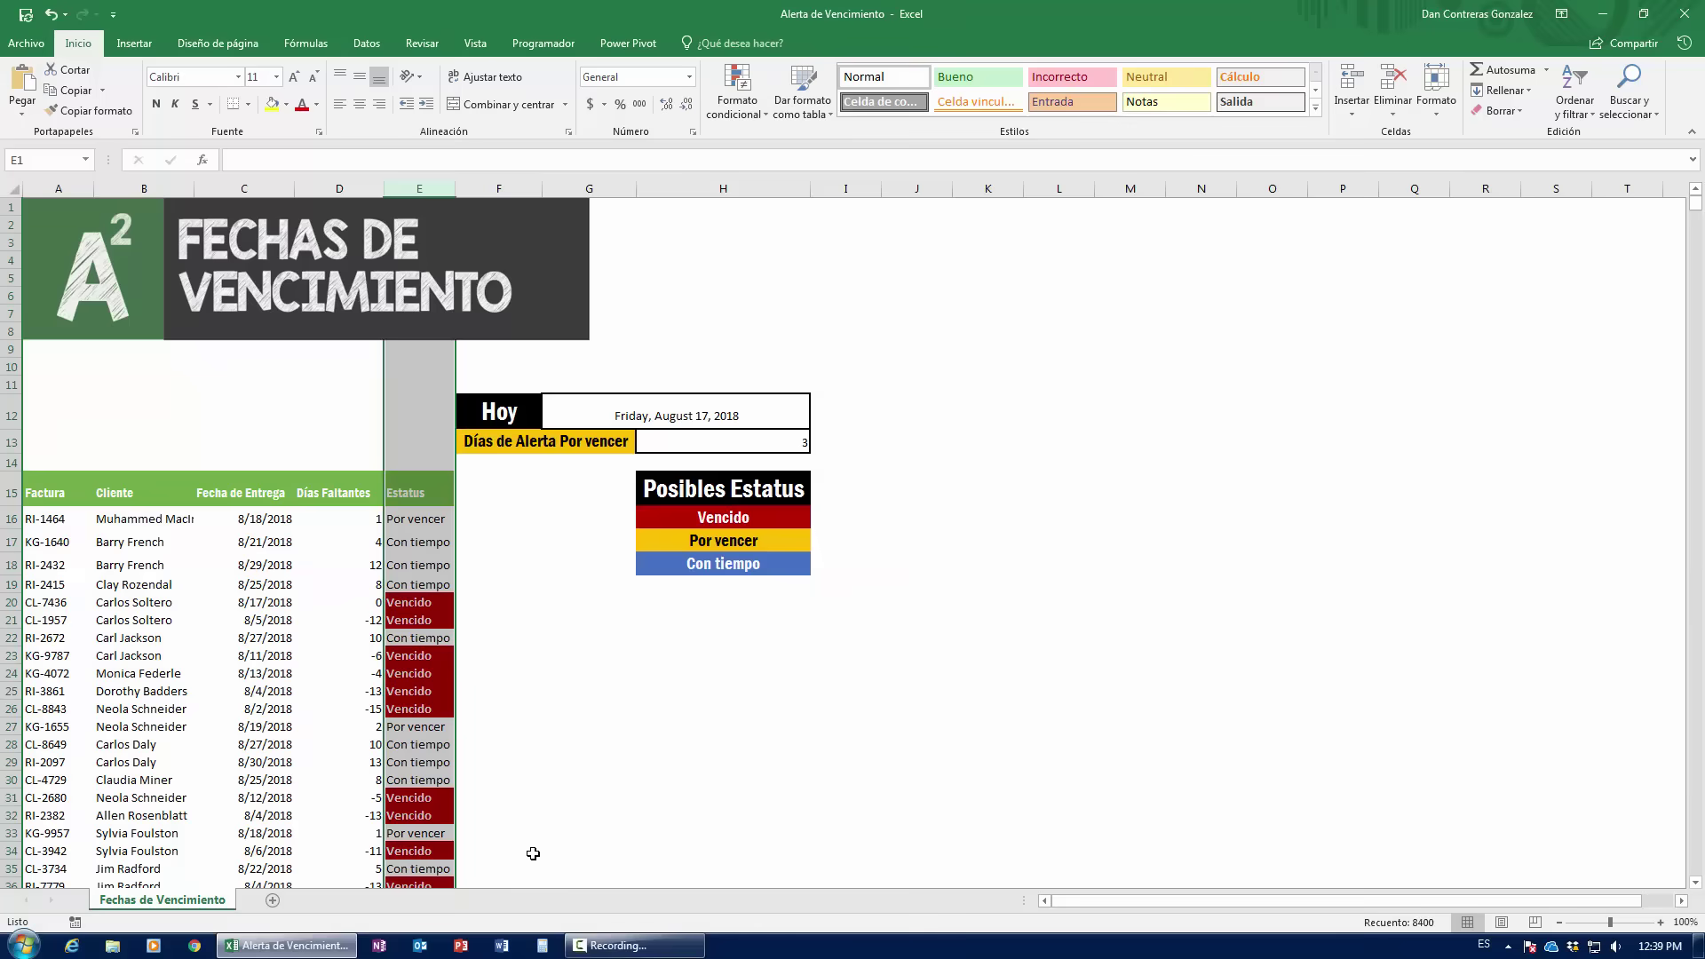
- Scroll down the highlighted Estatus column and jump to the last row of the data
{"action": "scroll", "coordinate": [533, 854], "scroll_direction": "down", "scroll_amount": 8}
{"action": "scroll", "coordinate": [533, 854], "scroll_direction": "down", "scroll_amount": 10}
{"action": "scroll", "coordinate": [533, 853], "scroll_direction": "down", "scroll_amount": 10}
{"action": "scroll", "coordinate": [532, 853], "scroll_direction": "down", "scroll_amount": 10}
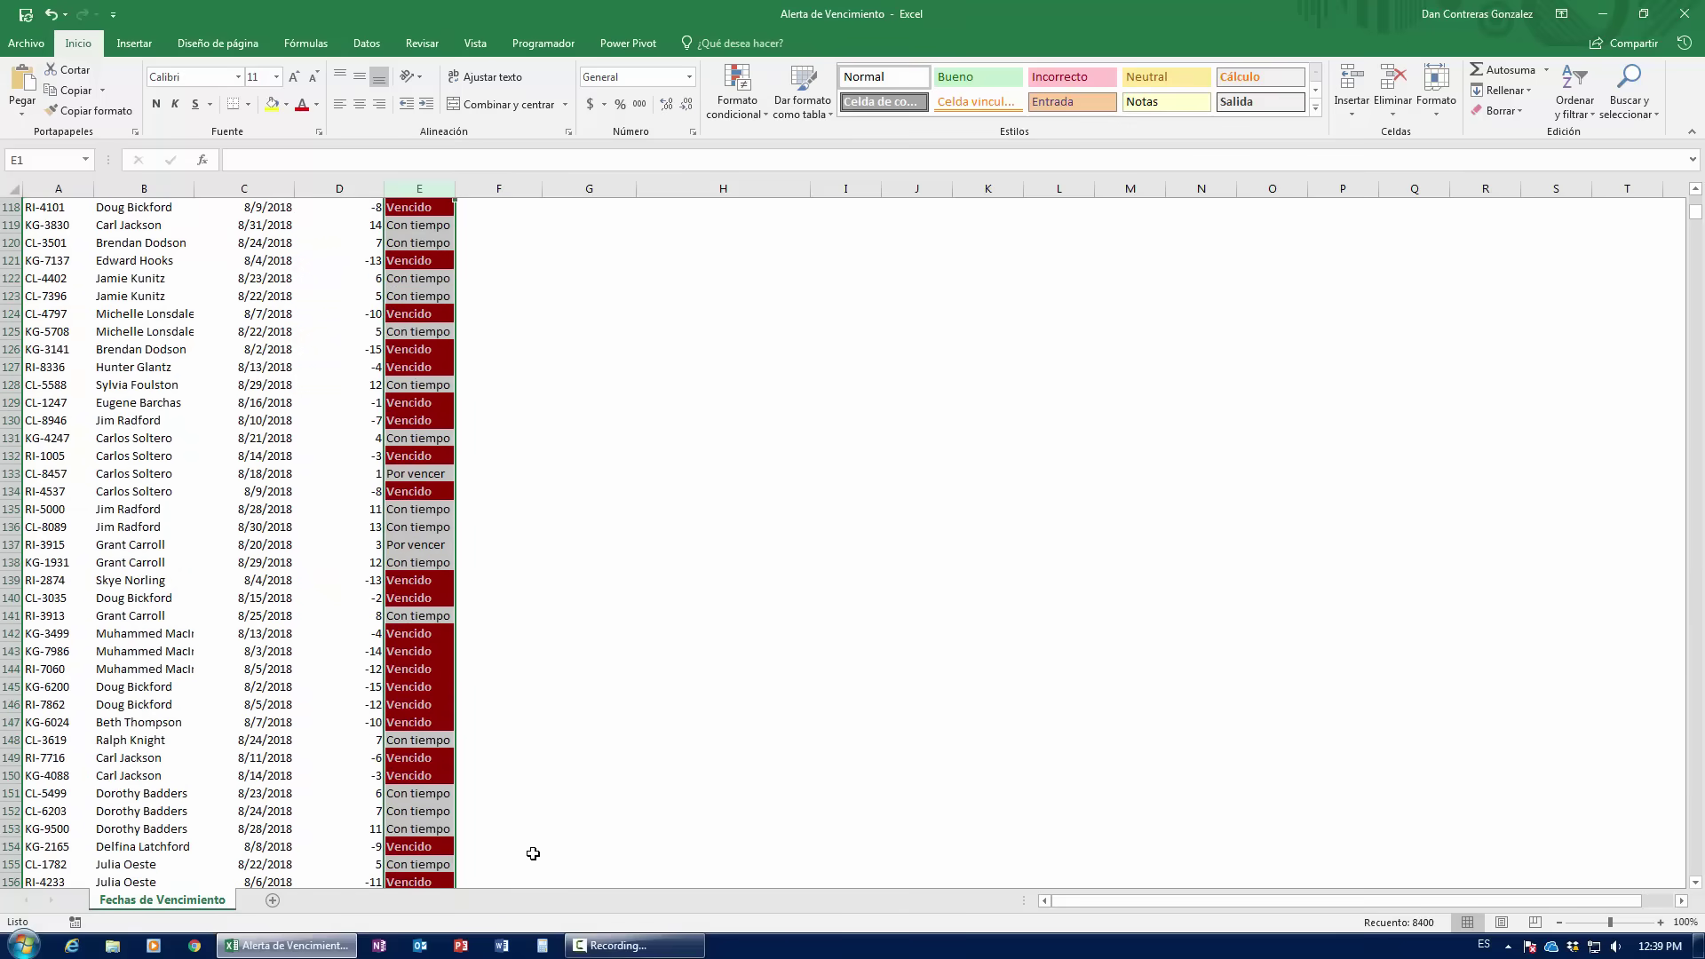
{"action": "scroll", "coordinate": [533, 853], "scroll_direction": "down", "scroll_amount": 9}
{"action": "scroll", "coordinate": [533, 854], "scroll_direction": "down", "scroll_amount": 8}
{"action": "scroll", "coordinate": [533, 853], "scroll_direction": "down", "scroll_amount": 8}
{"action": "scroll", "coordinate": [533, 853], "scroll_direction": "down", "scroll_amount": 8}
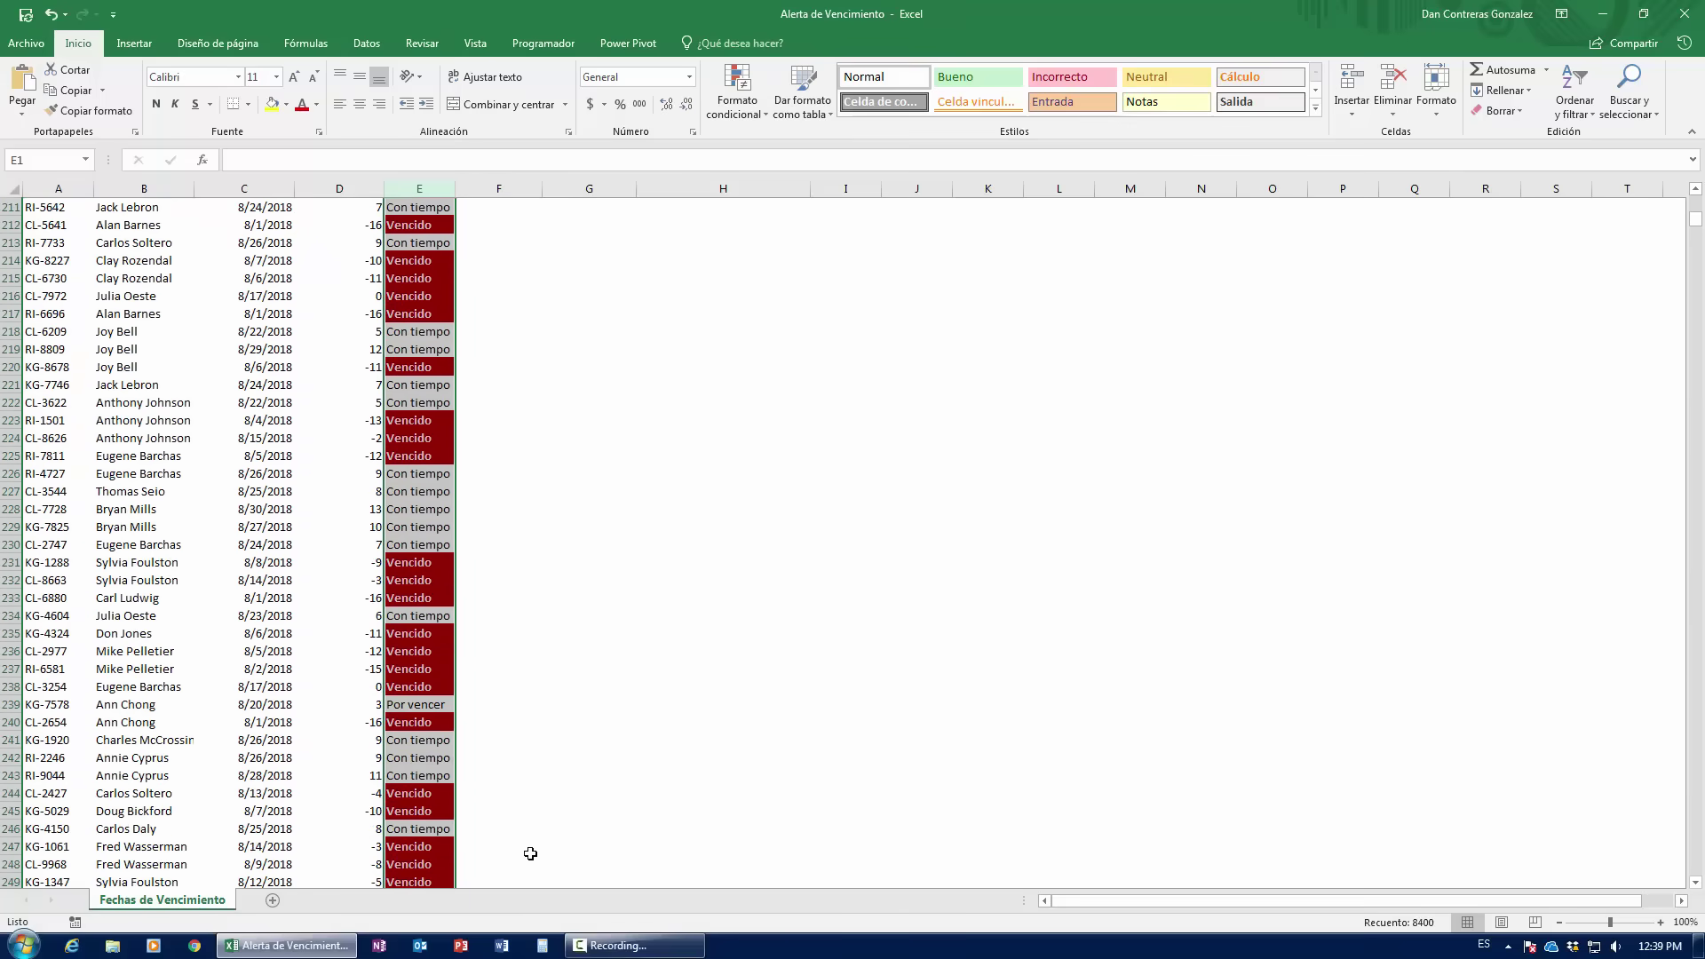
{"action": "scroll", "coordinate": [531, 853], "scroll_direction": "down", "scroll_amount": 8}
{"action": "scroll", "coordinate": [530, 854], "scroll_direction": "down", "scroll_amount": 11}
{"action": "scroll", "coordinate": [497, 804], "scroll_direction": "down", "scroll_amount": 11}
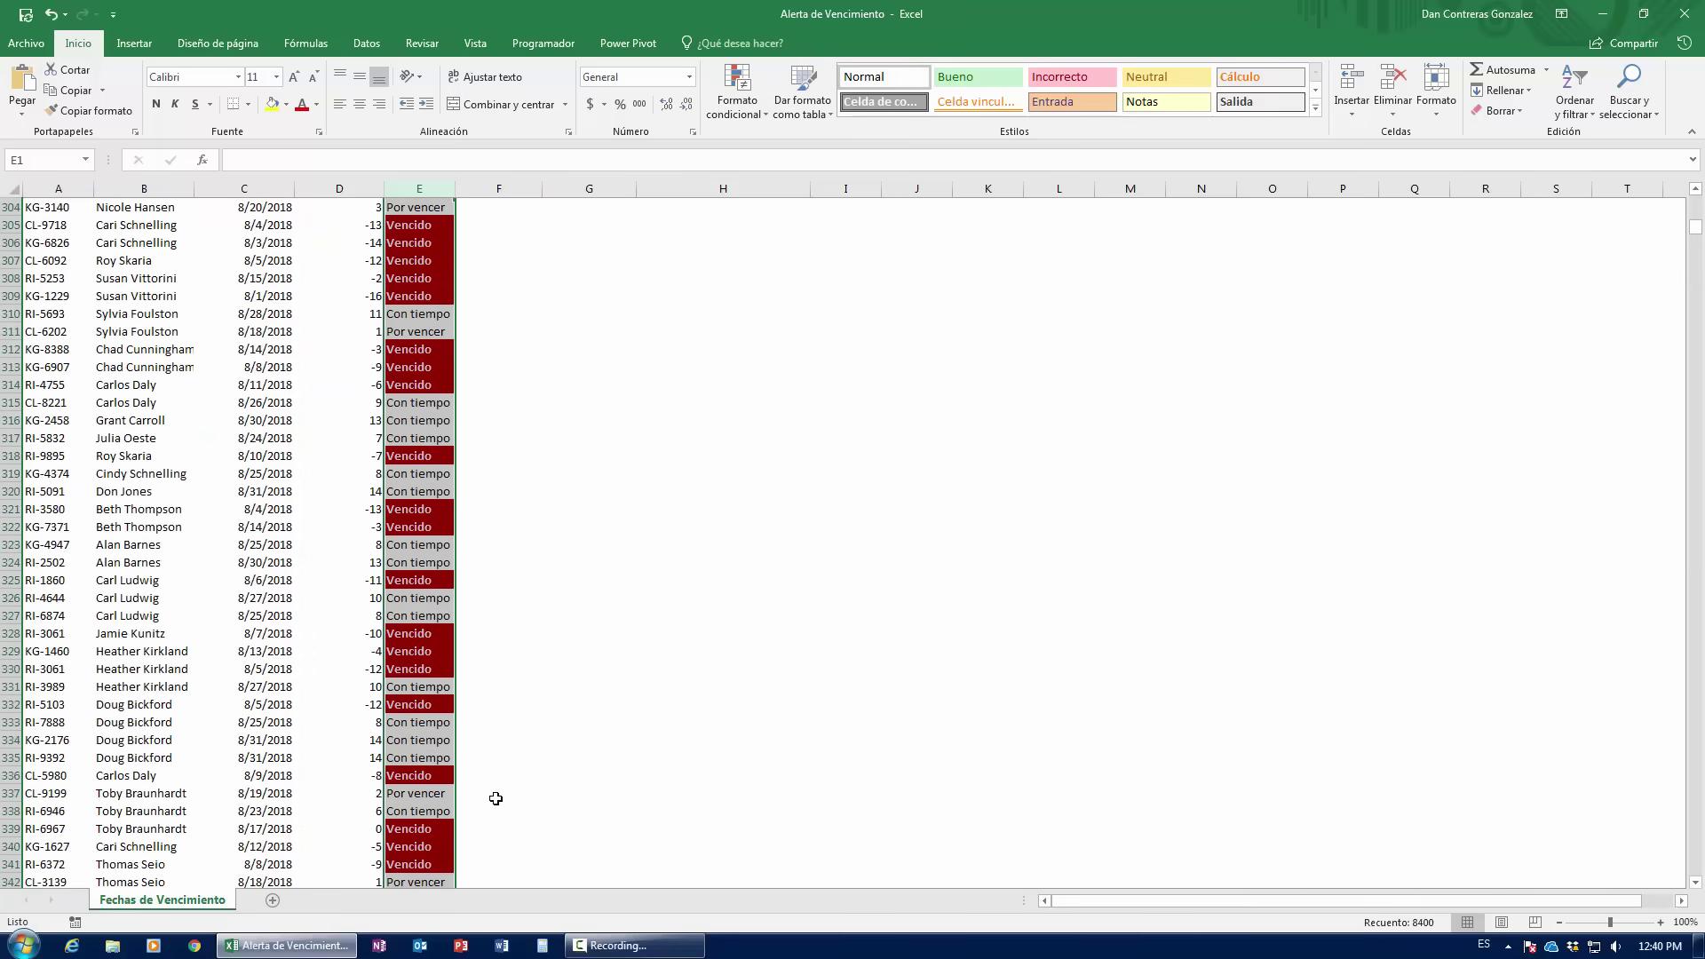
{"action": "left_click", "coordinate": [431, 744]}
{"action": "key", "text": "ctrl+Down"}
{"action": "key", "text": "Down"}
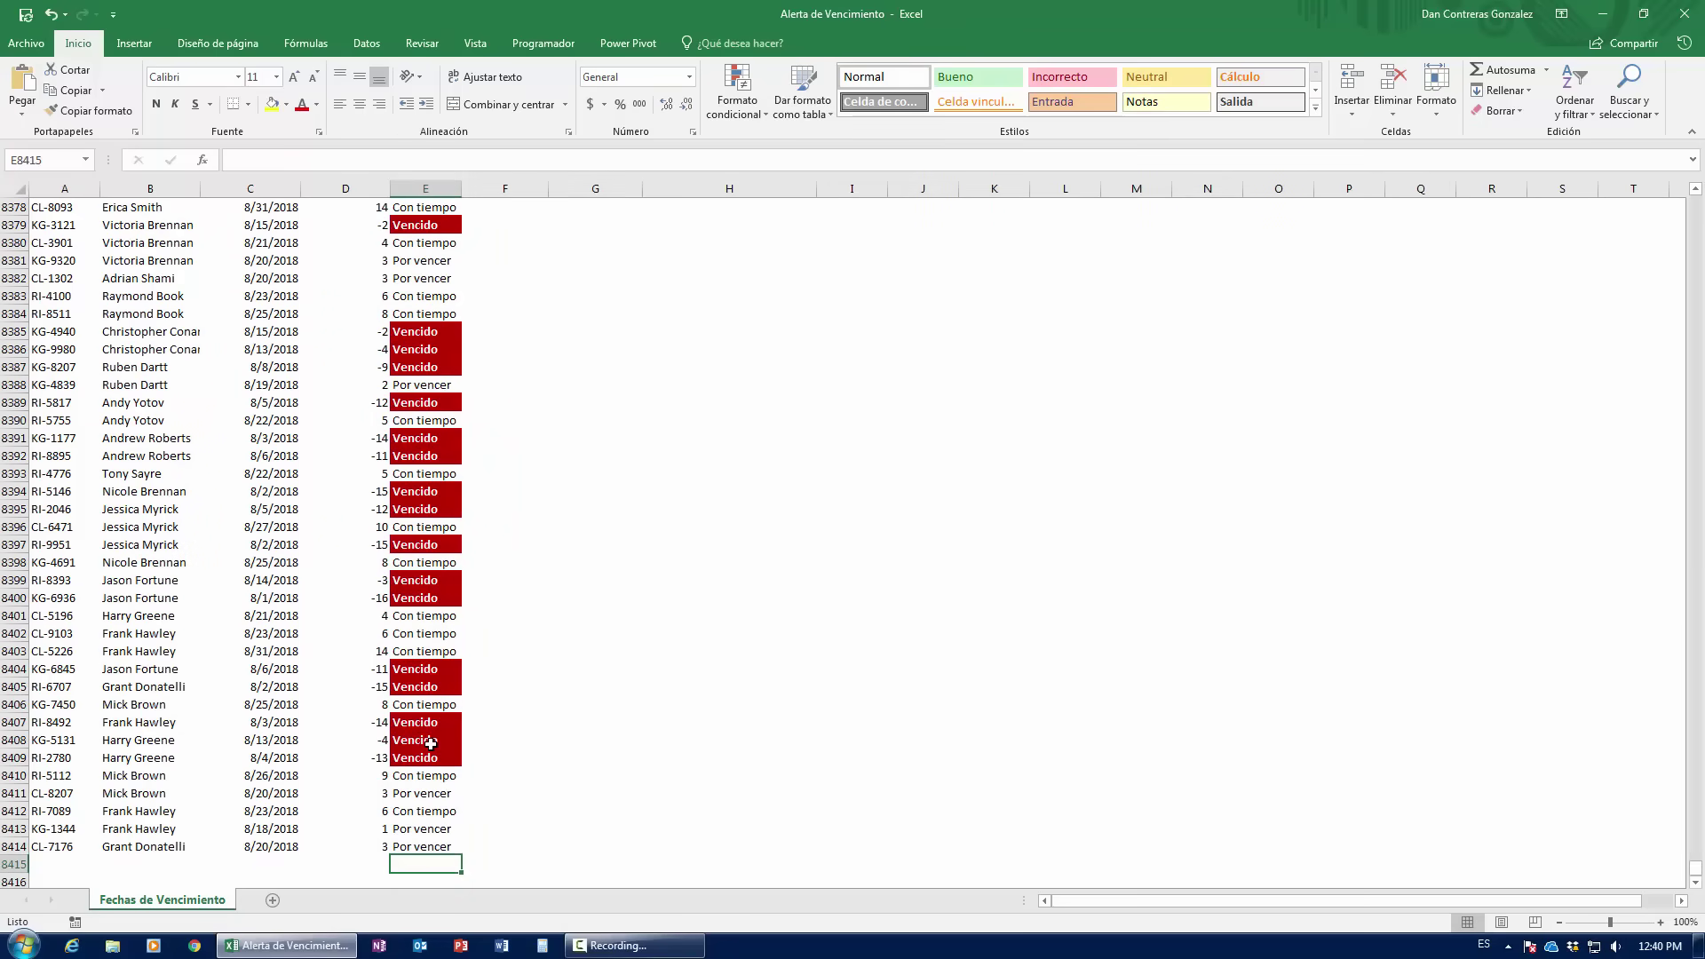
{"action": "scroll", "coordinate": [267, 773], "scroll_direction": "down", "scroll_amount": 5}
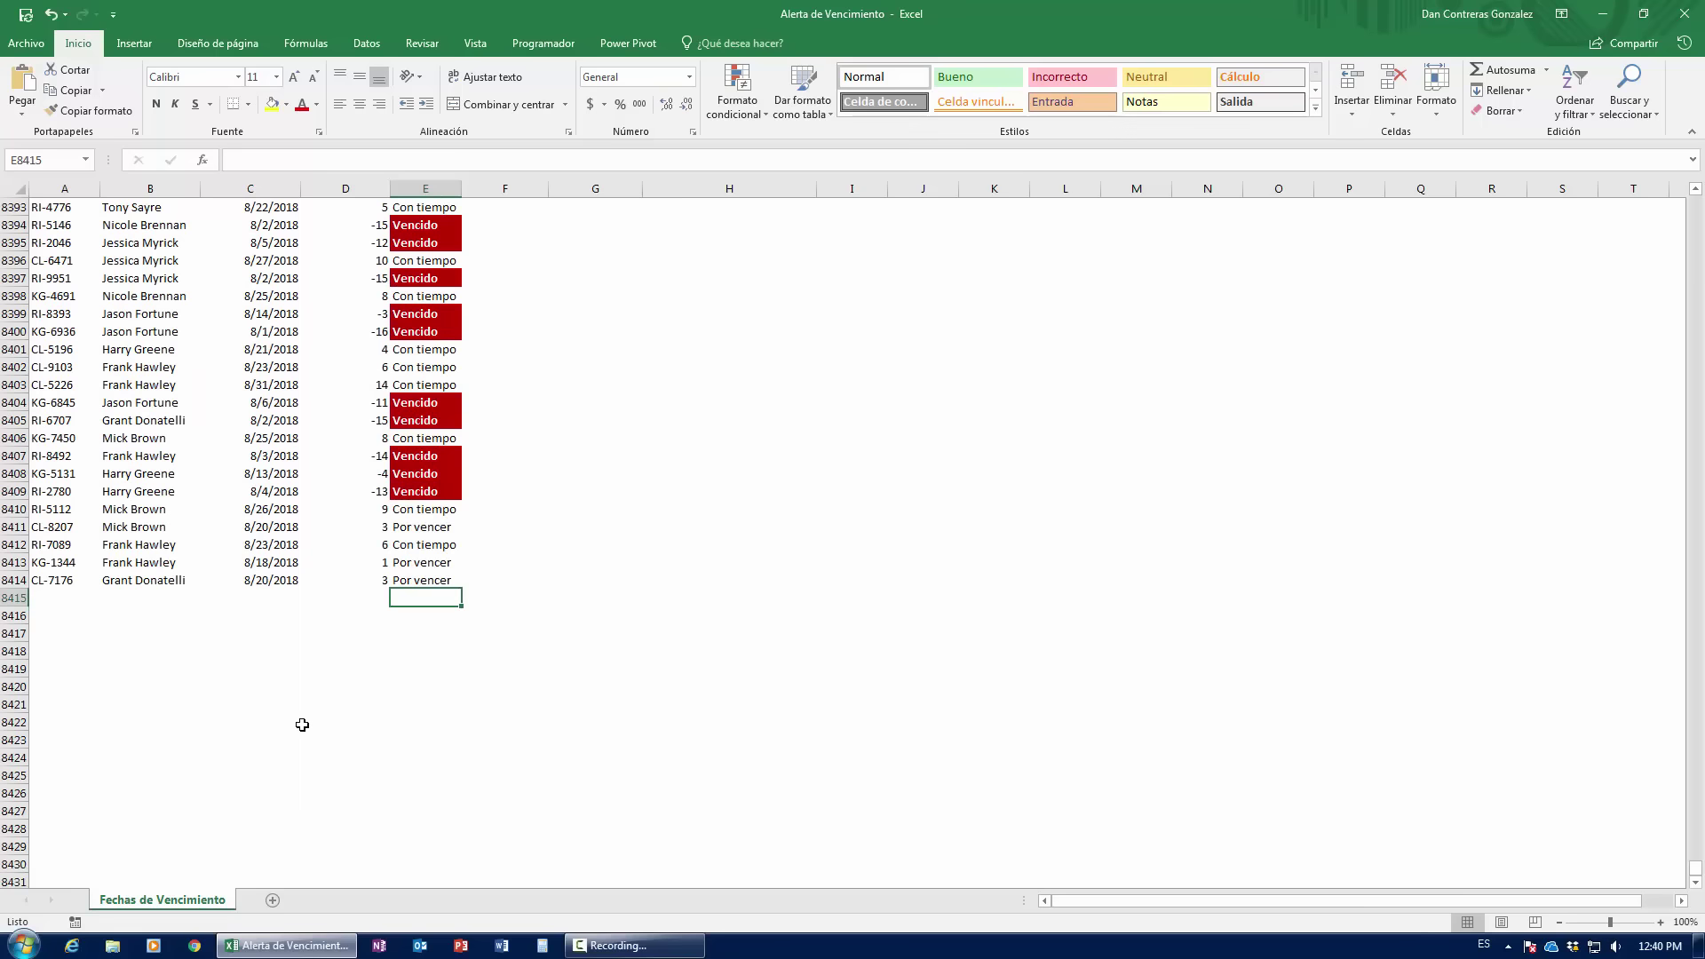
- Jump back up to the Estatus heading E15 at the top of the sheet
{"action": "key", "text": "Up"}
{"action": "key", "text": "ctrl+Up"}
{"action": "scroll", "coordinate": [302, 725], "scroll_direction": "up", "scroll_amount": 1}
{"action": "scroll", "coordinate": [302, 724], "scroll_direction": "up", "scroll_amount": 4}
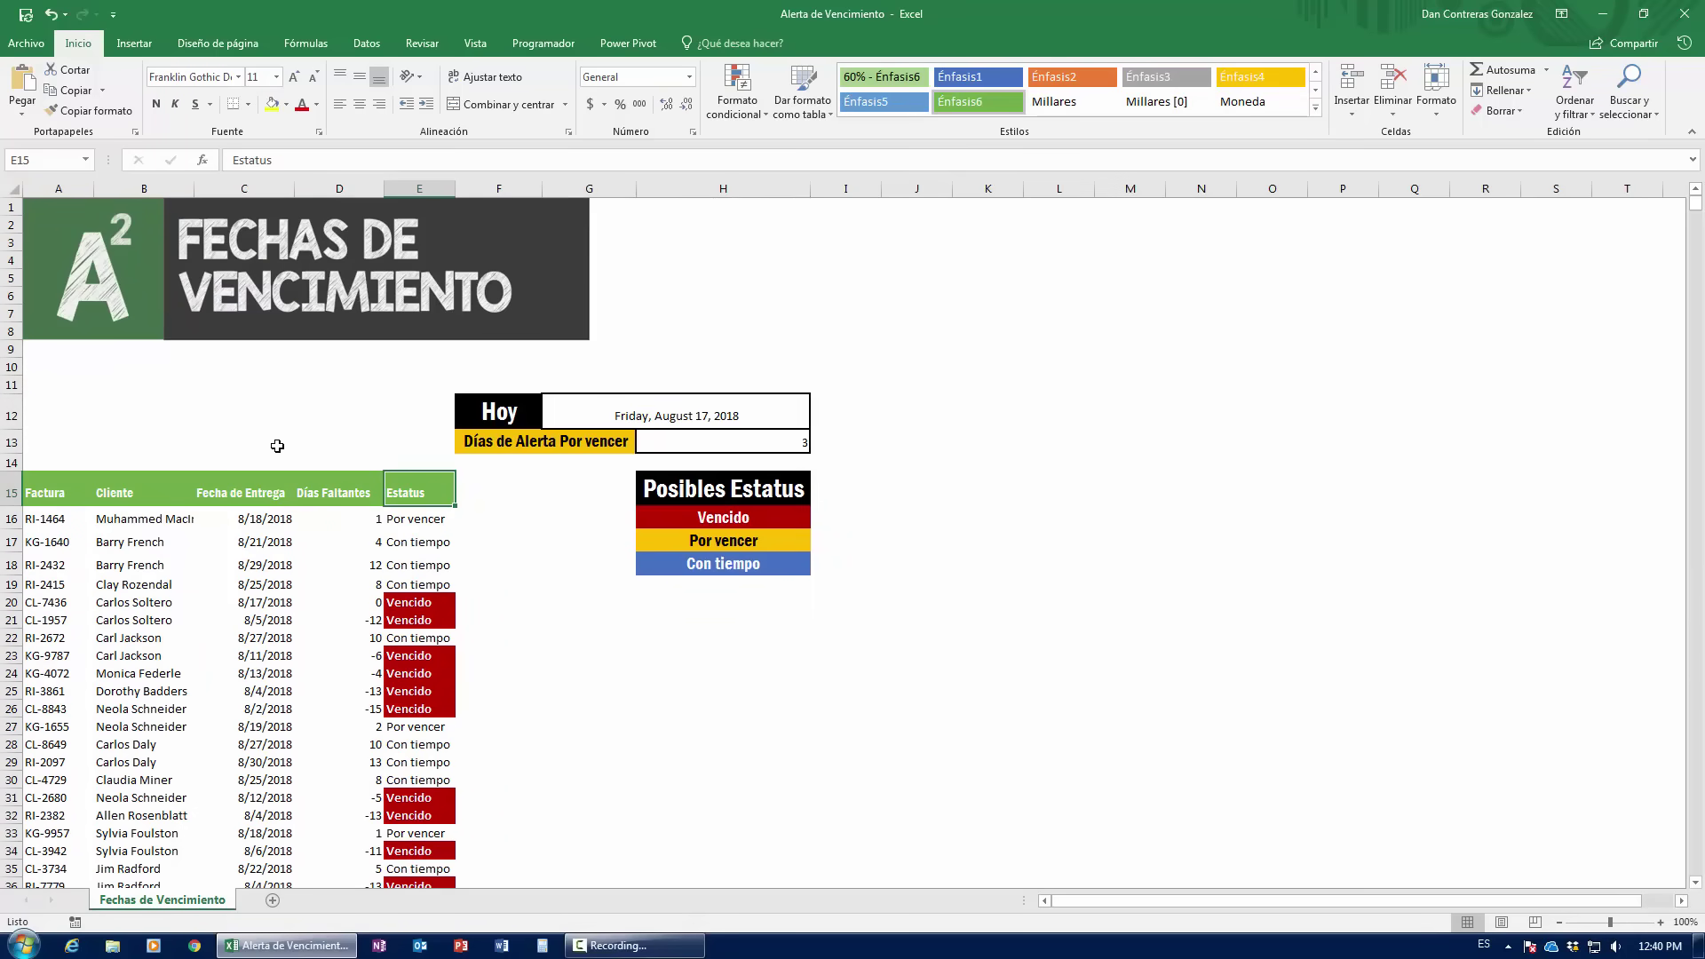
- Select column E and start a 'Texto que contiene' rule for 'Por Vencer' with a custom format
{"action": "left_click", "coordinate": [409, 189]}
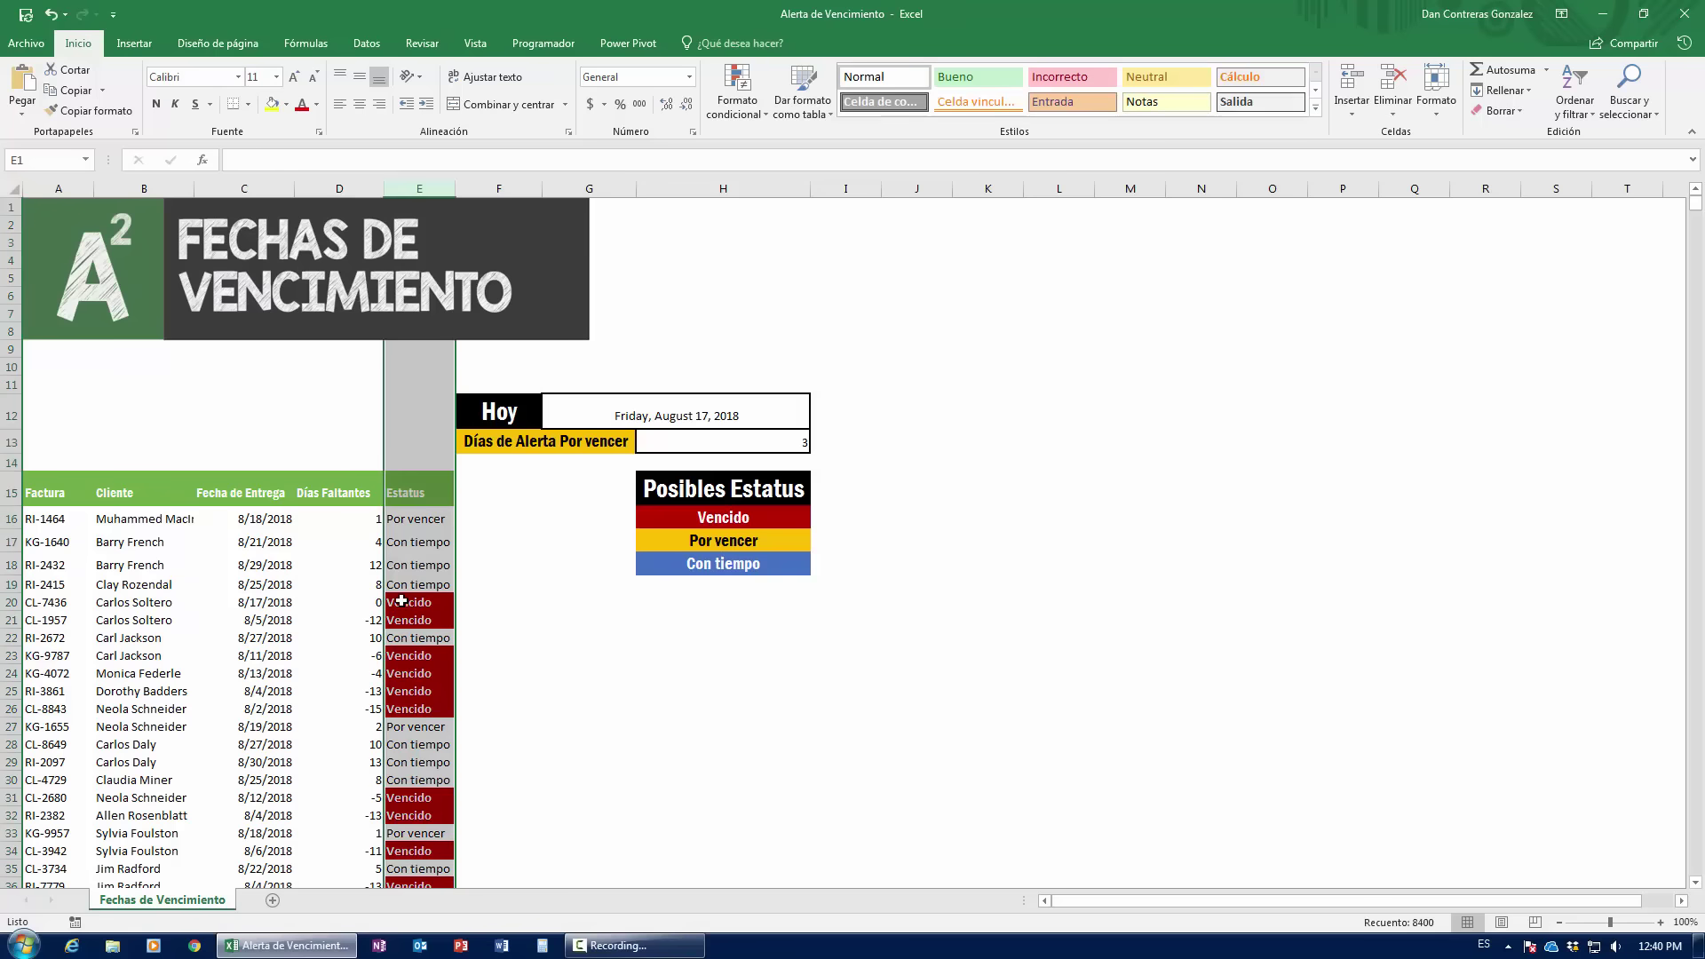
{"action": "left_click", "coordinate": [724, 114]}
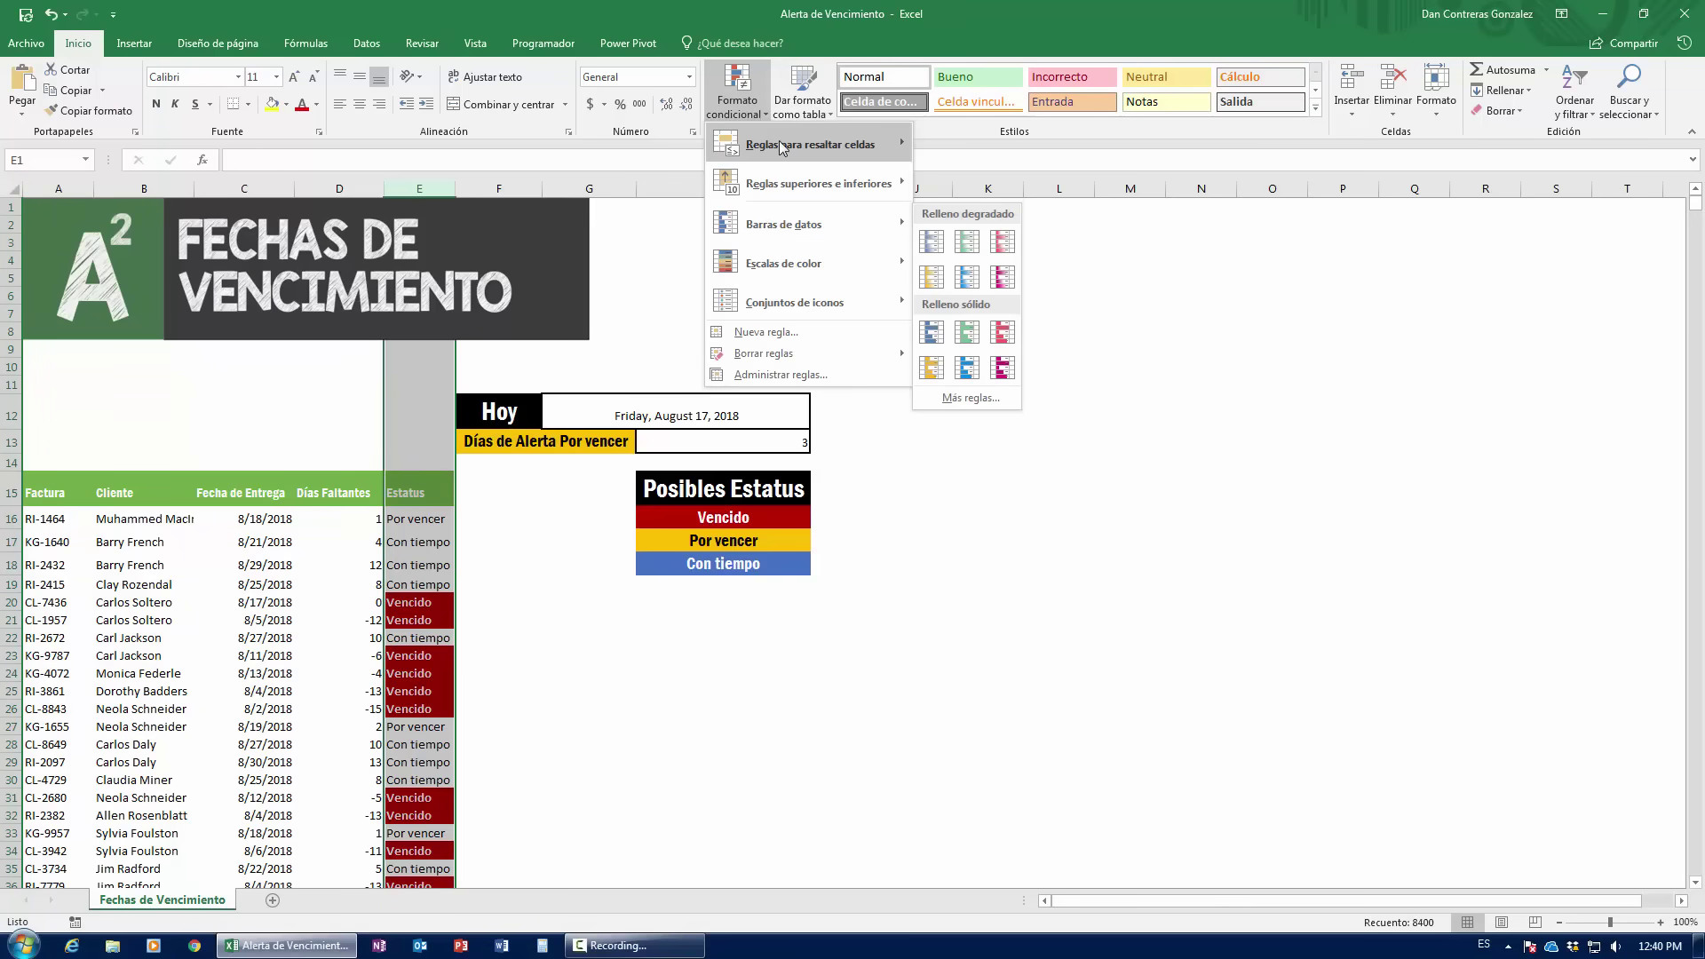
{"action": "mouse_move", "coordinate": [808, 144]}
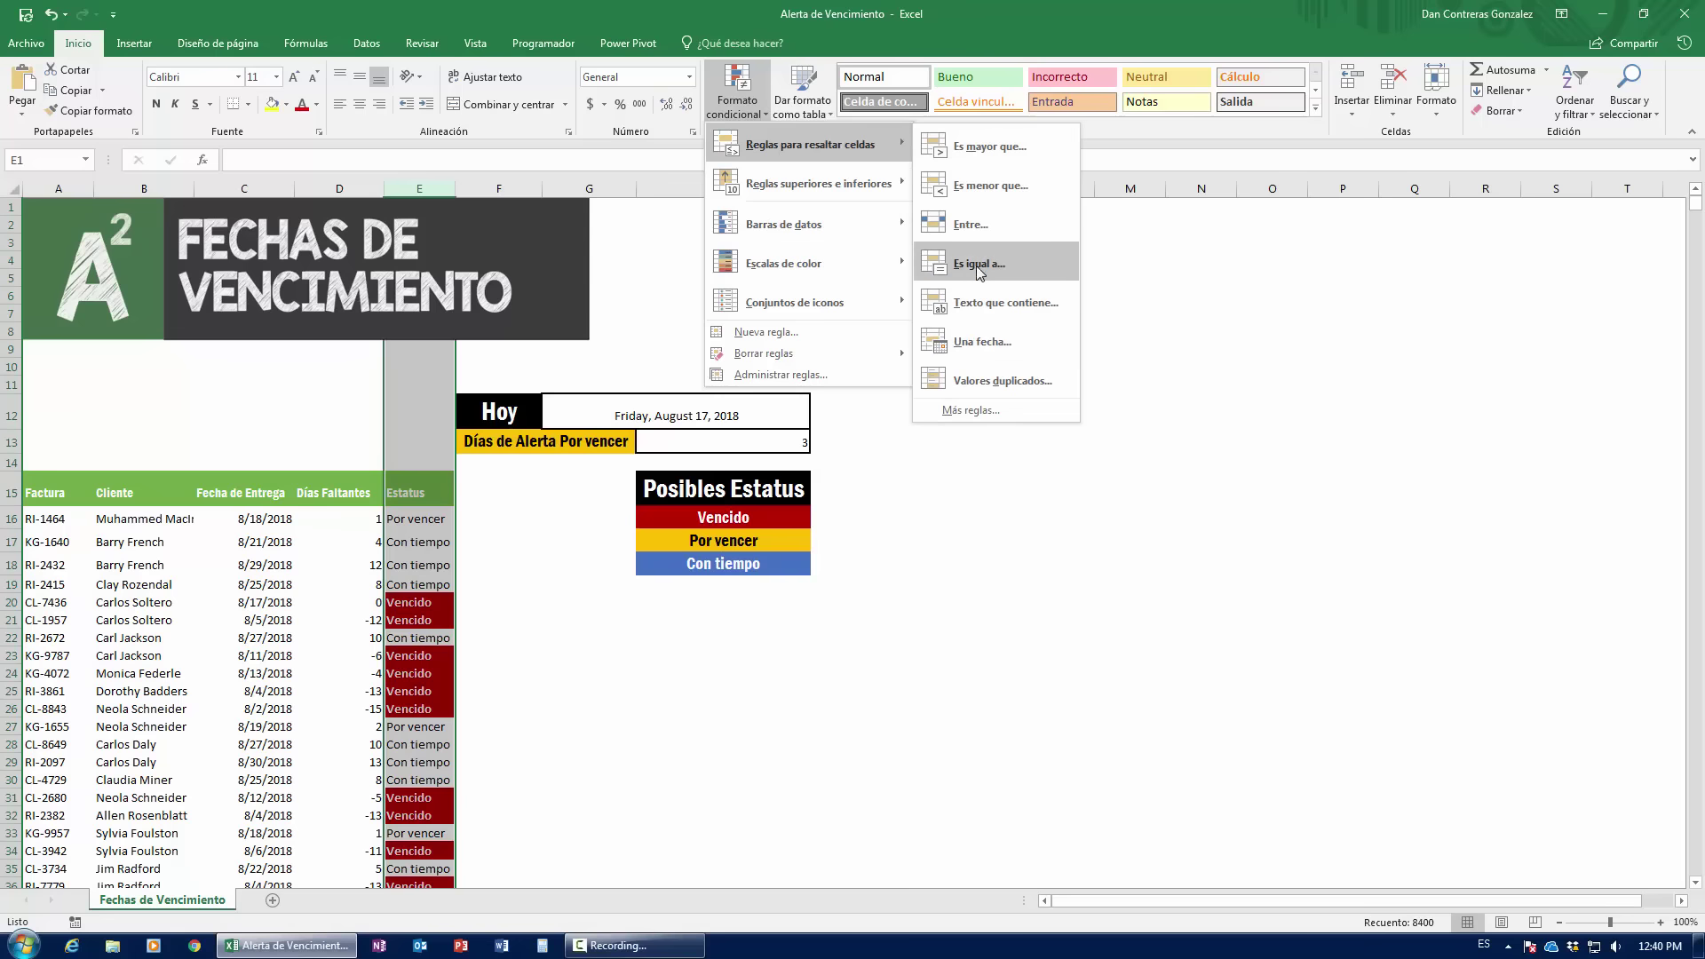
{"action": "left_click", "coordinate": [968, 302]}
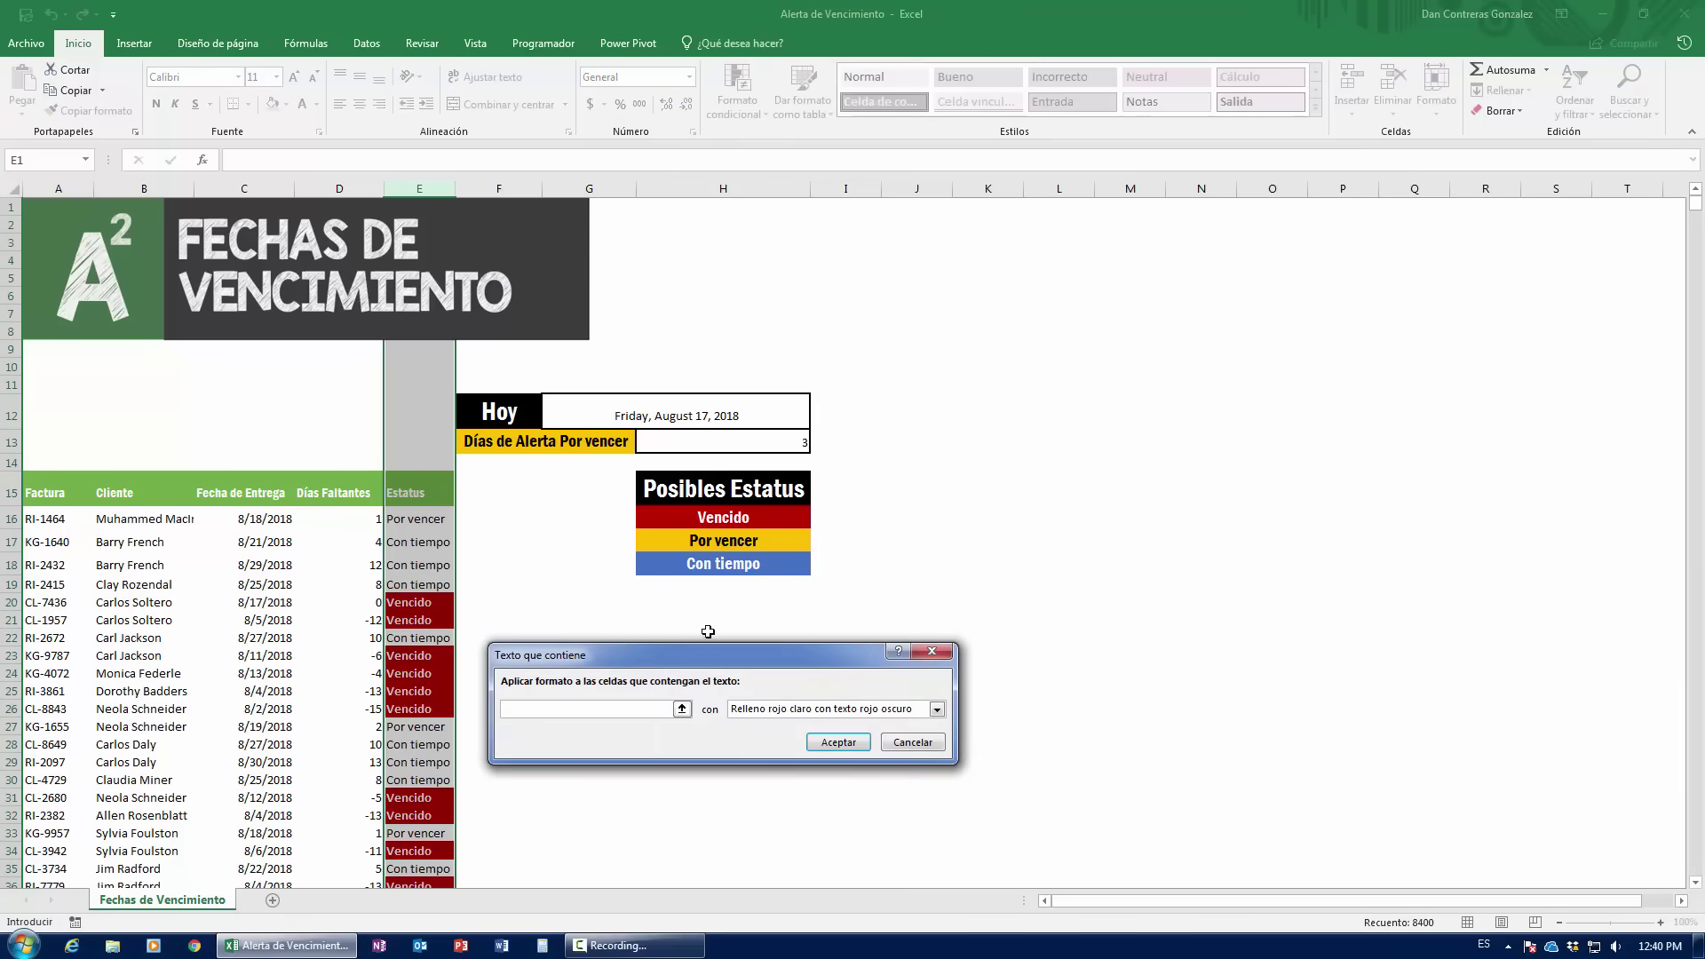
{"action": "left_click_drag", "start_coordinate": [694, 665], "coordinate": [1045, 578]}
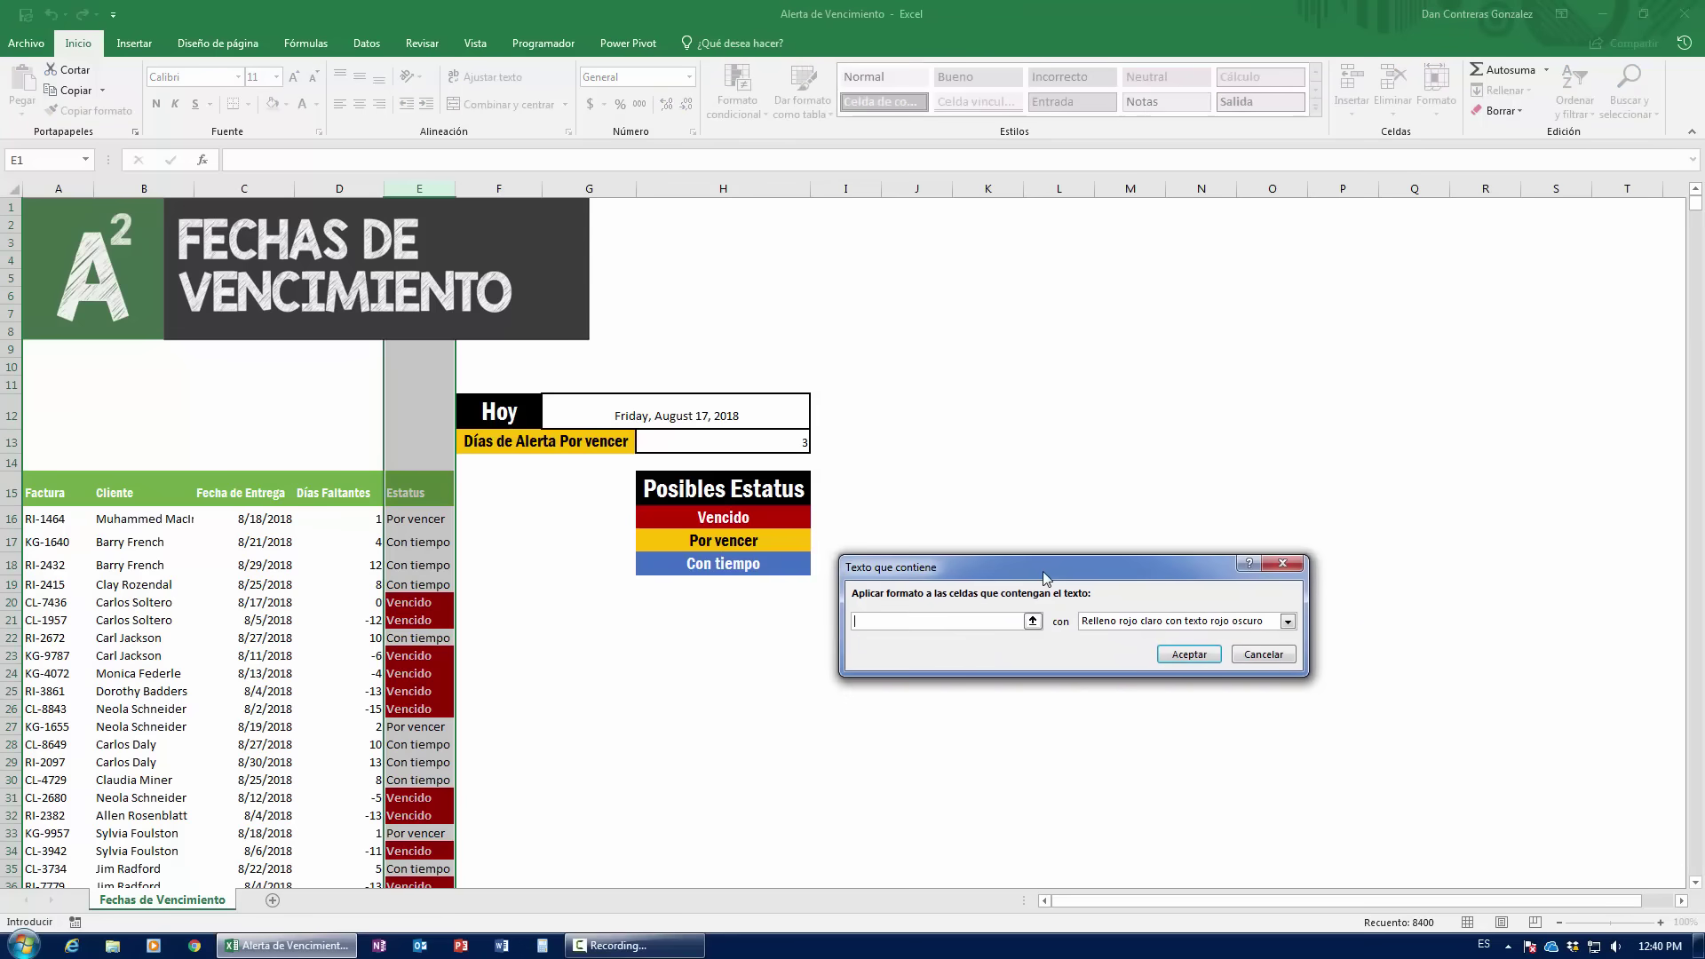
{"action": "type", "text": "Por Vencer"}
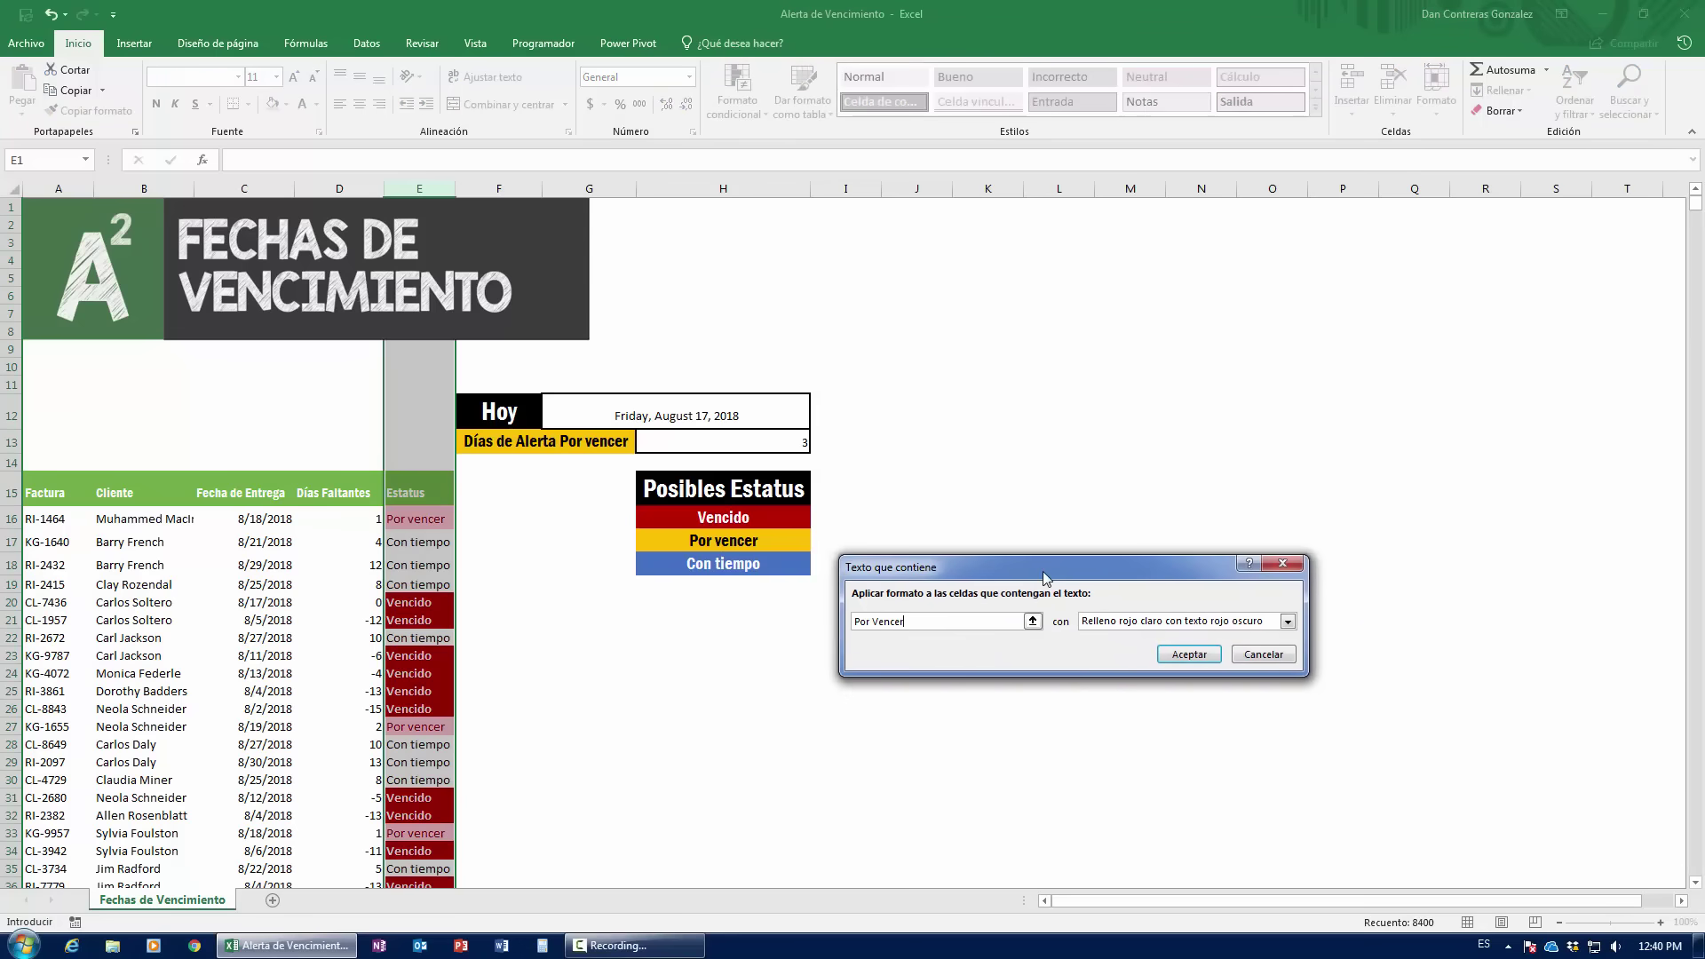
{"action": "left_click", "coordinate": [1078, 623]}
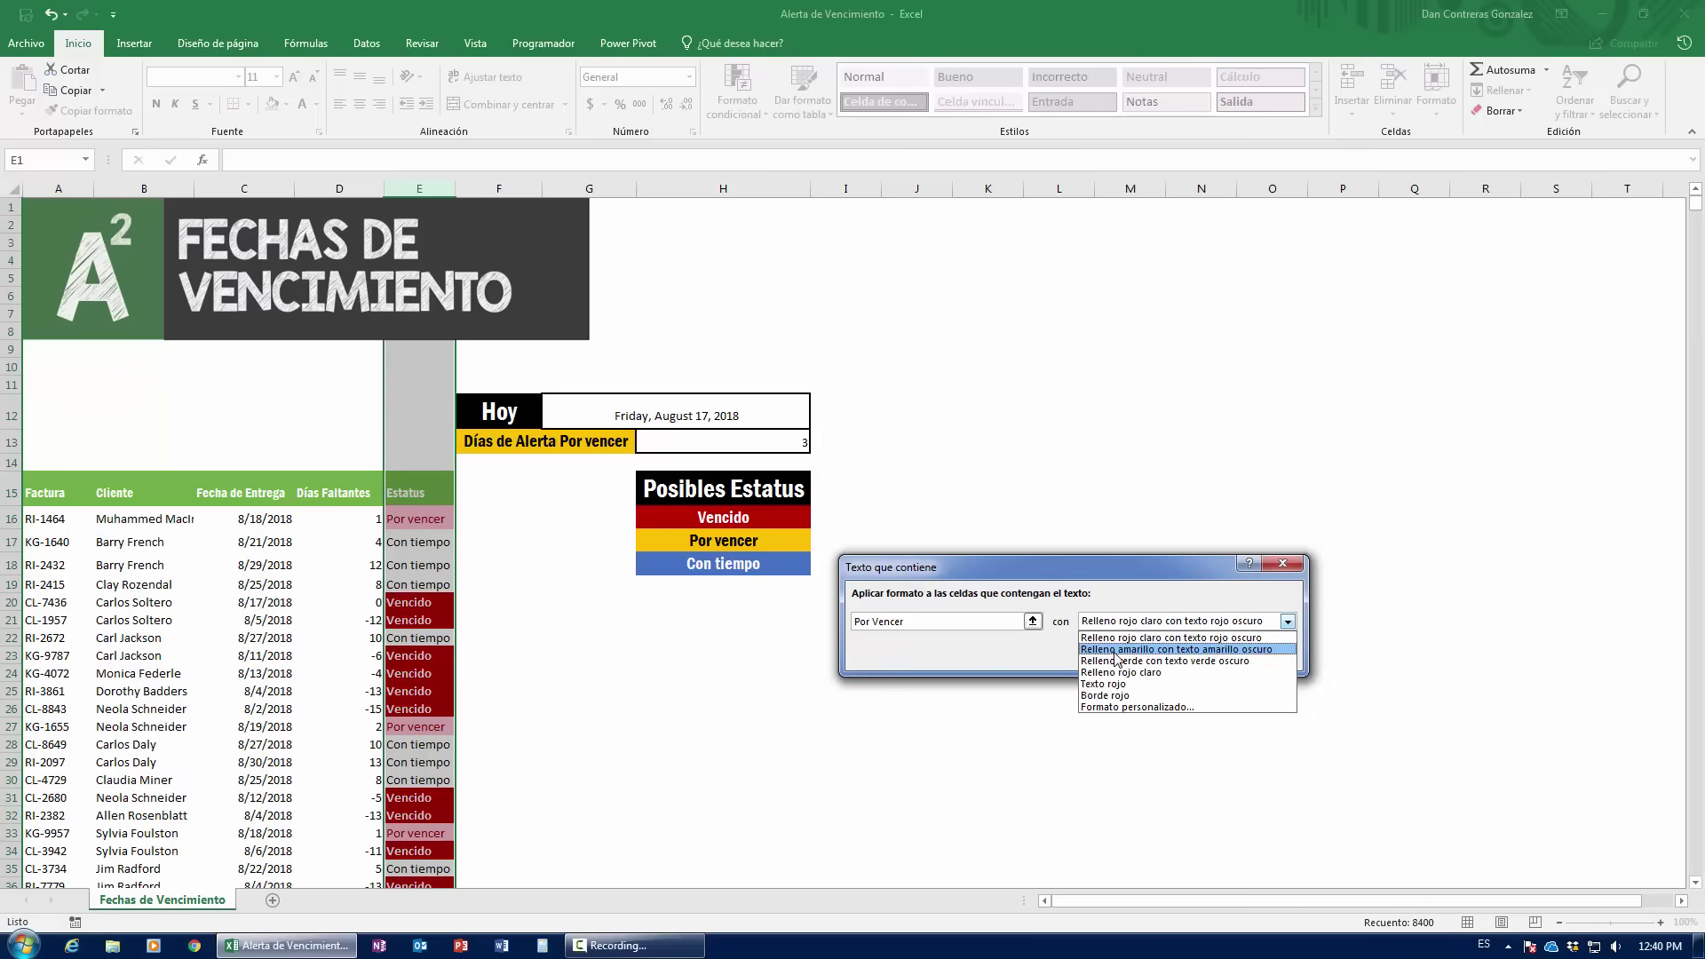
{"action": "left_click", "coordinate": [1114, 652]}
{"action": "left_click", "coordinate": [1172, 622]}
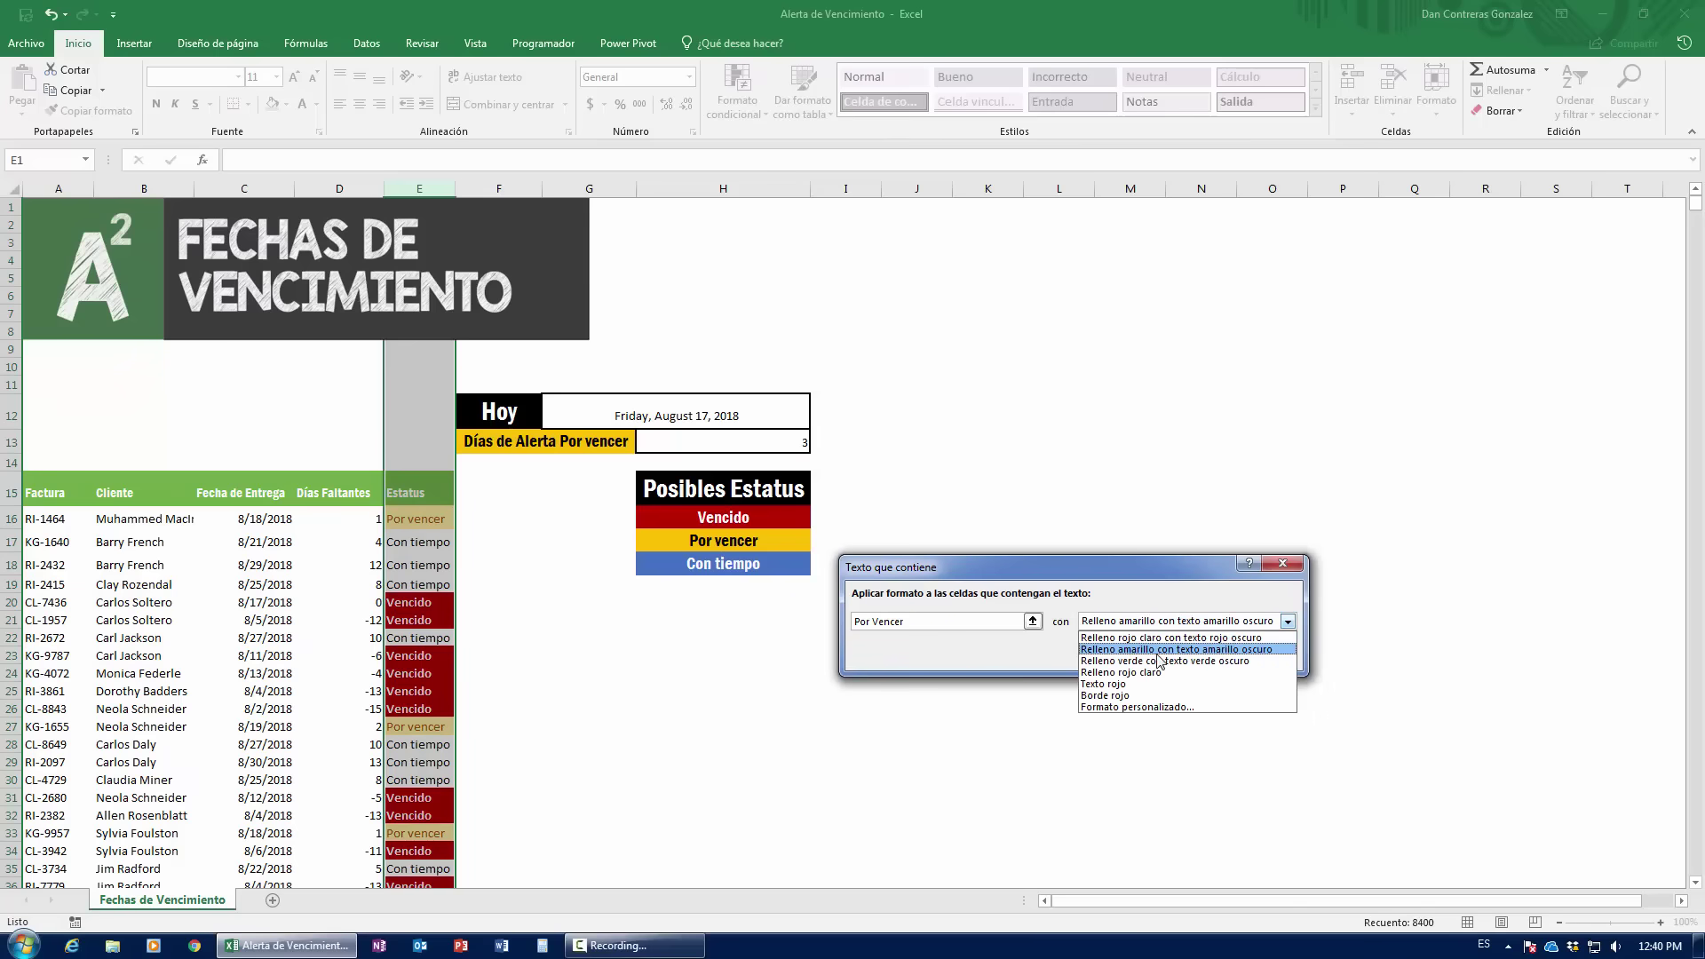
{"action": "left_click", "coordinate": [1155, 713]}
- Make the Por vencer format bold text on a gold fill and apply the rule
{"action": "left_click_drag", "start_coordinate": [699, 457], "coordinate": [1151, 394]}
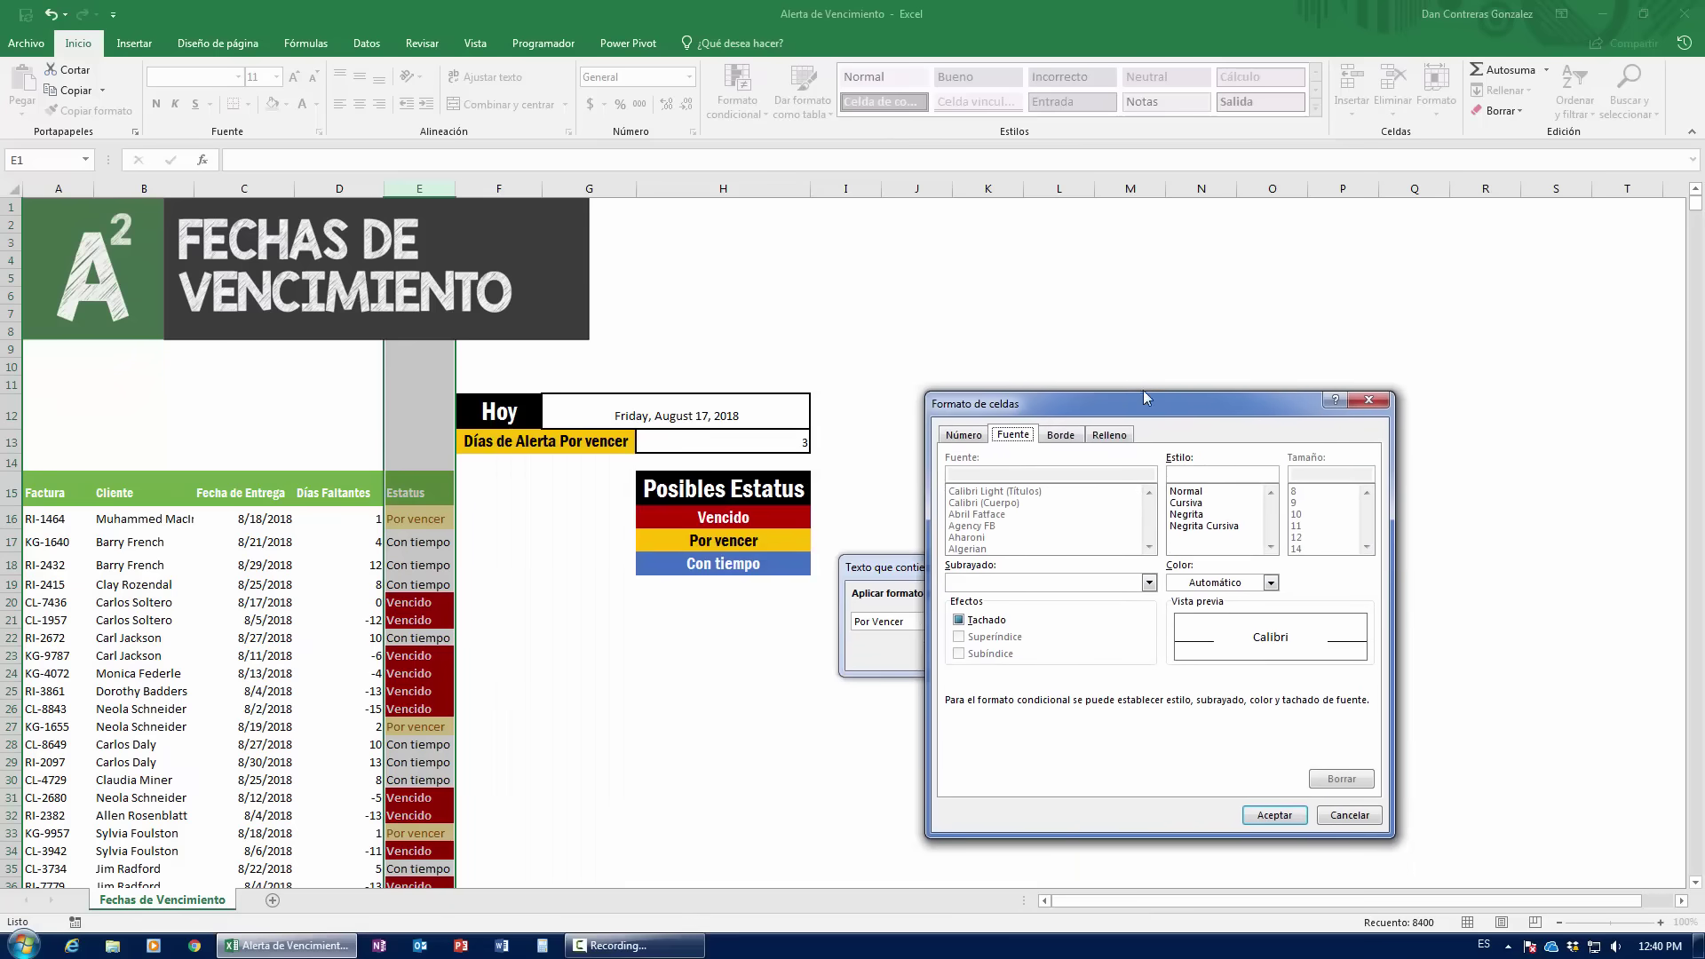
{"action": "left_click", "coordinate": [1217, 512]}
{"action": "left_click", "coordinate": [1122, 435]}
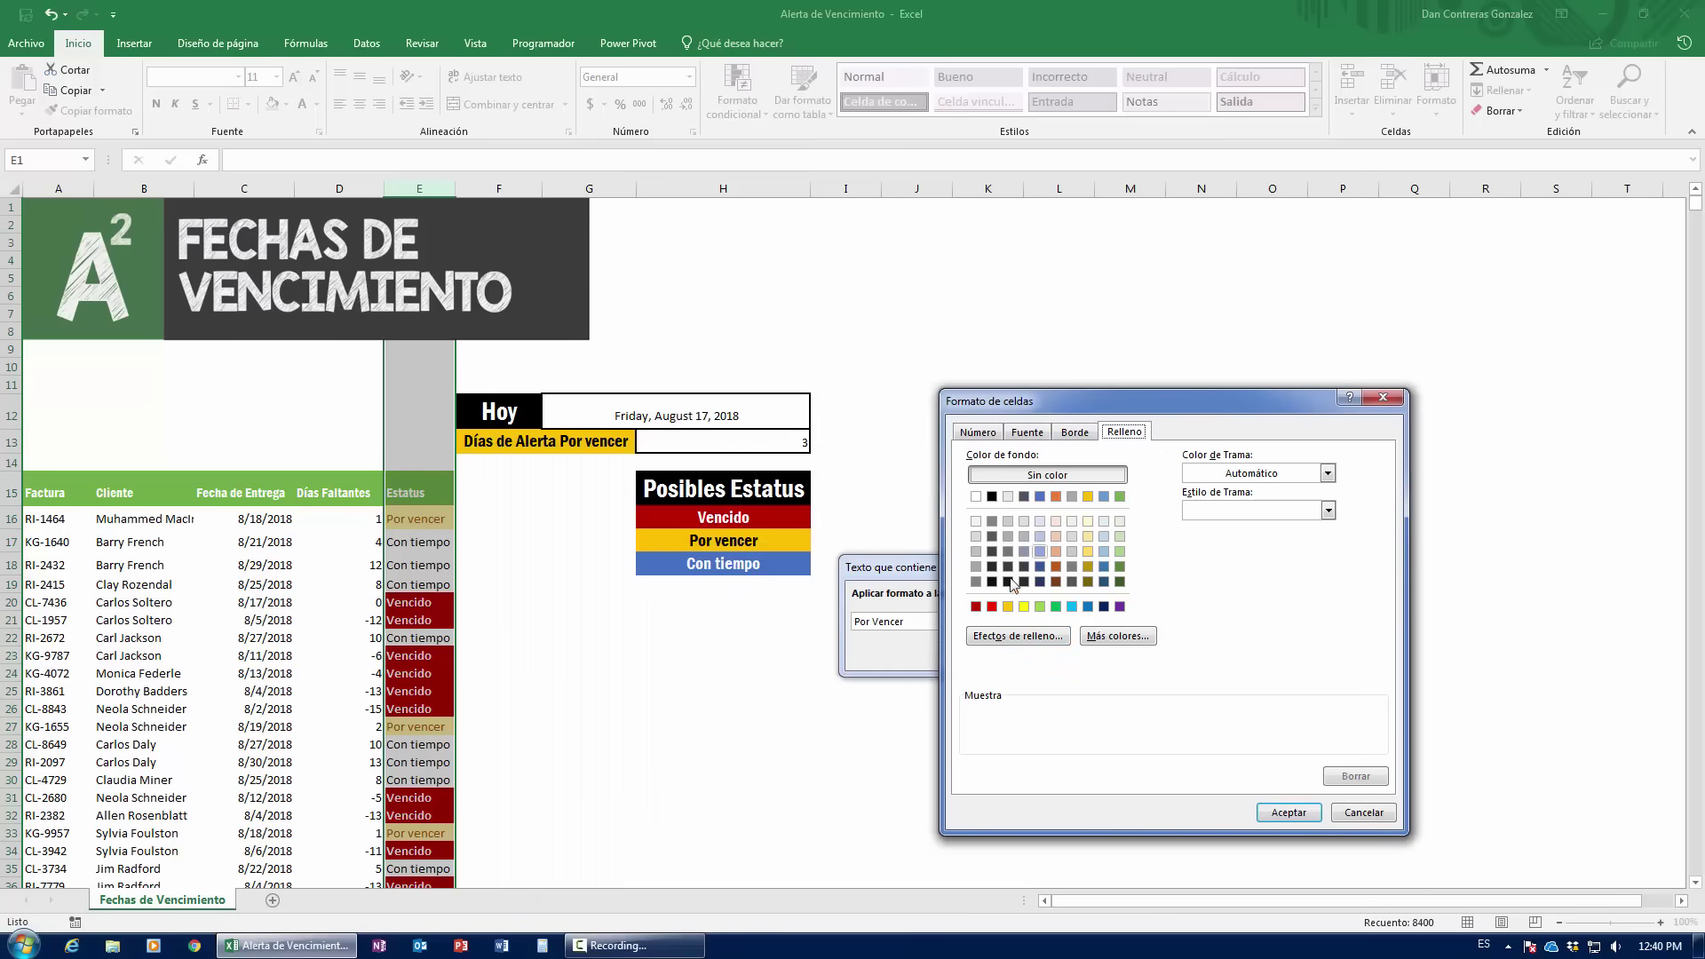
{"action": "left_click", "coordinate": [1087, 497]}
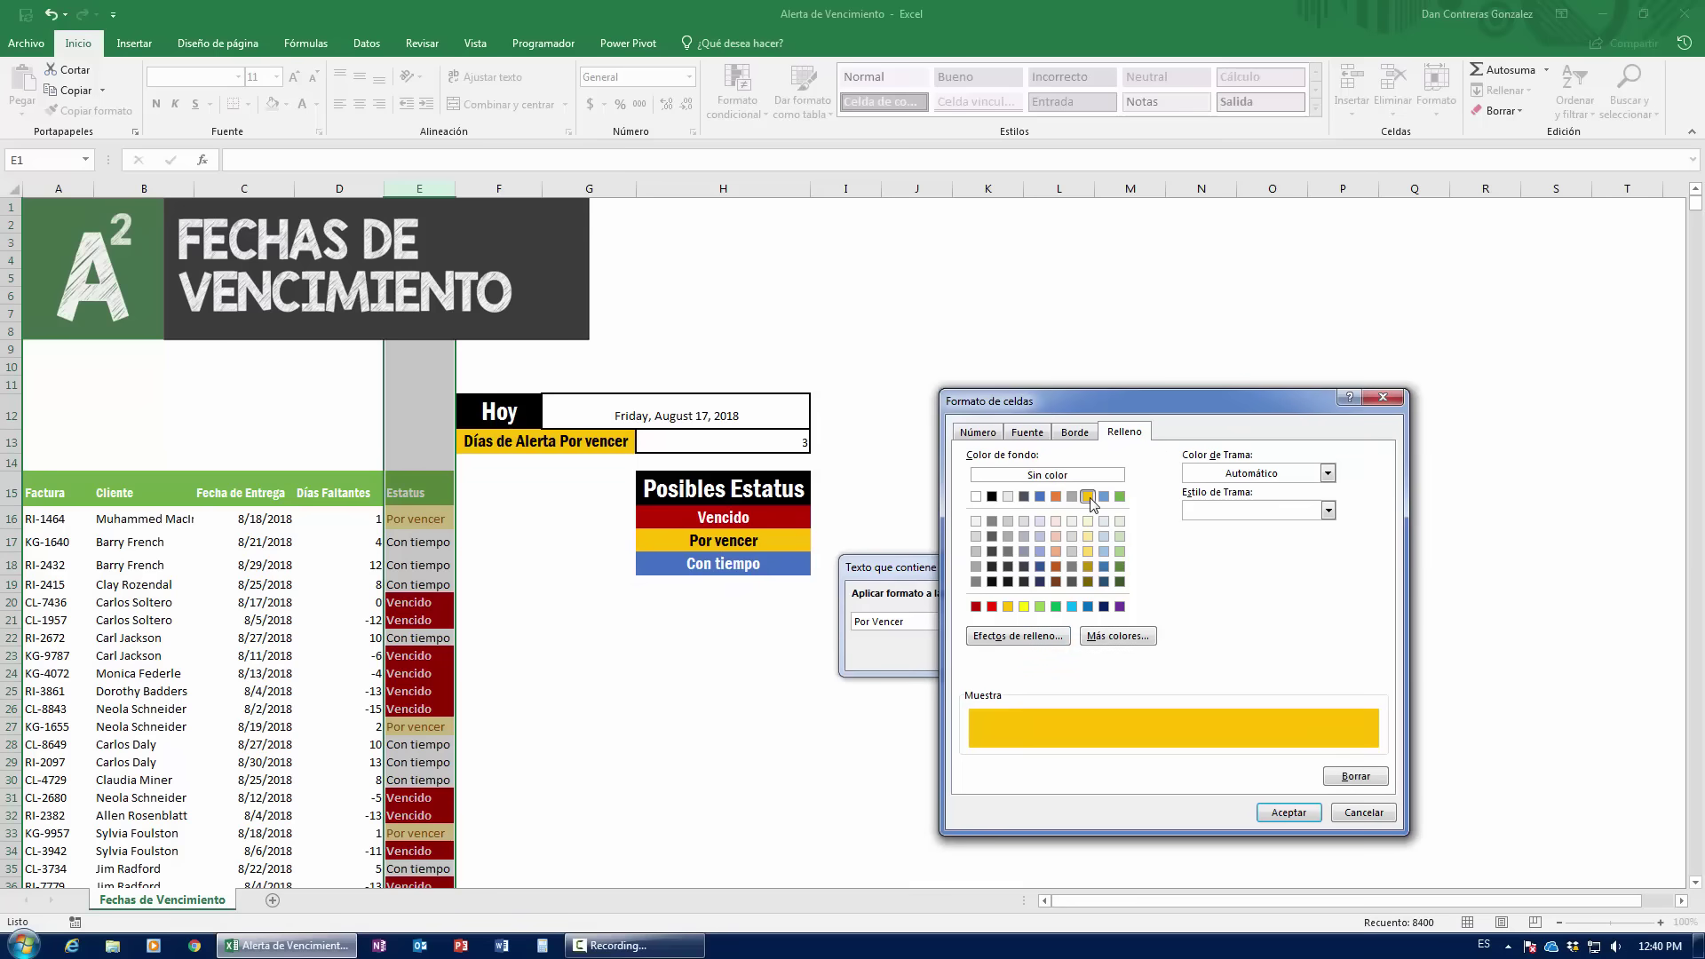
{"action": "left_click", "coordinate": [1276, 812]}
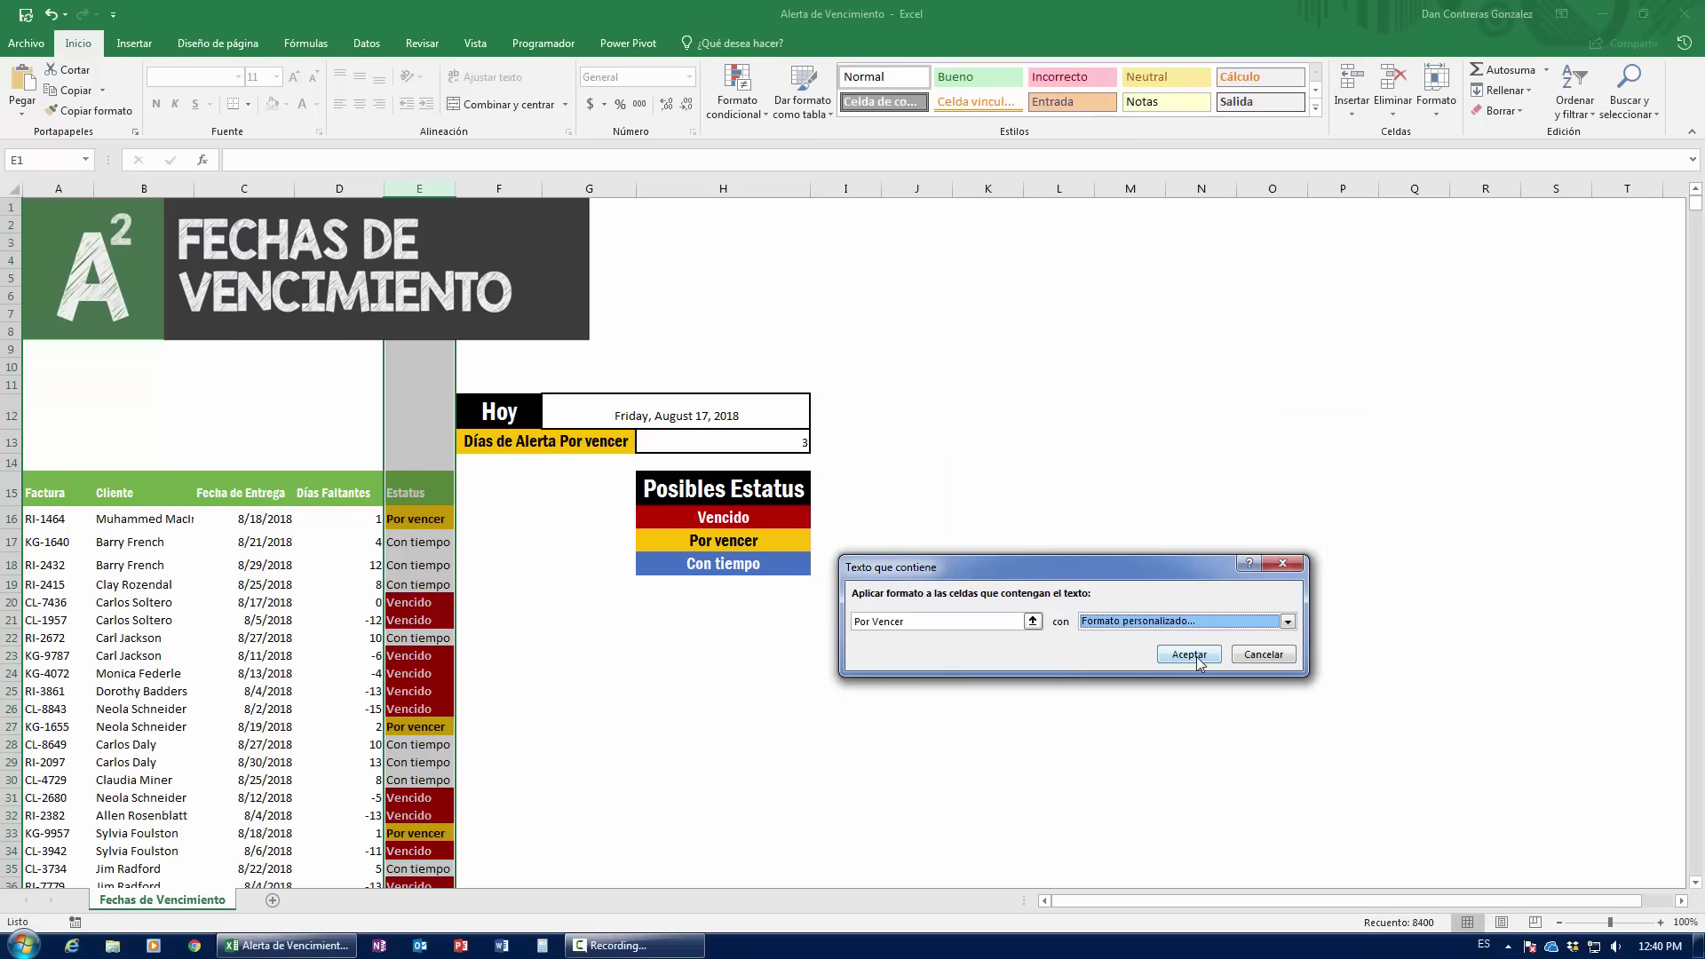
{"action": "left_click", "coordinate": [1189, 654]}
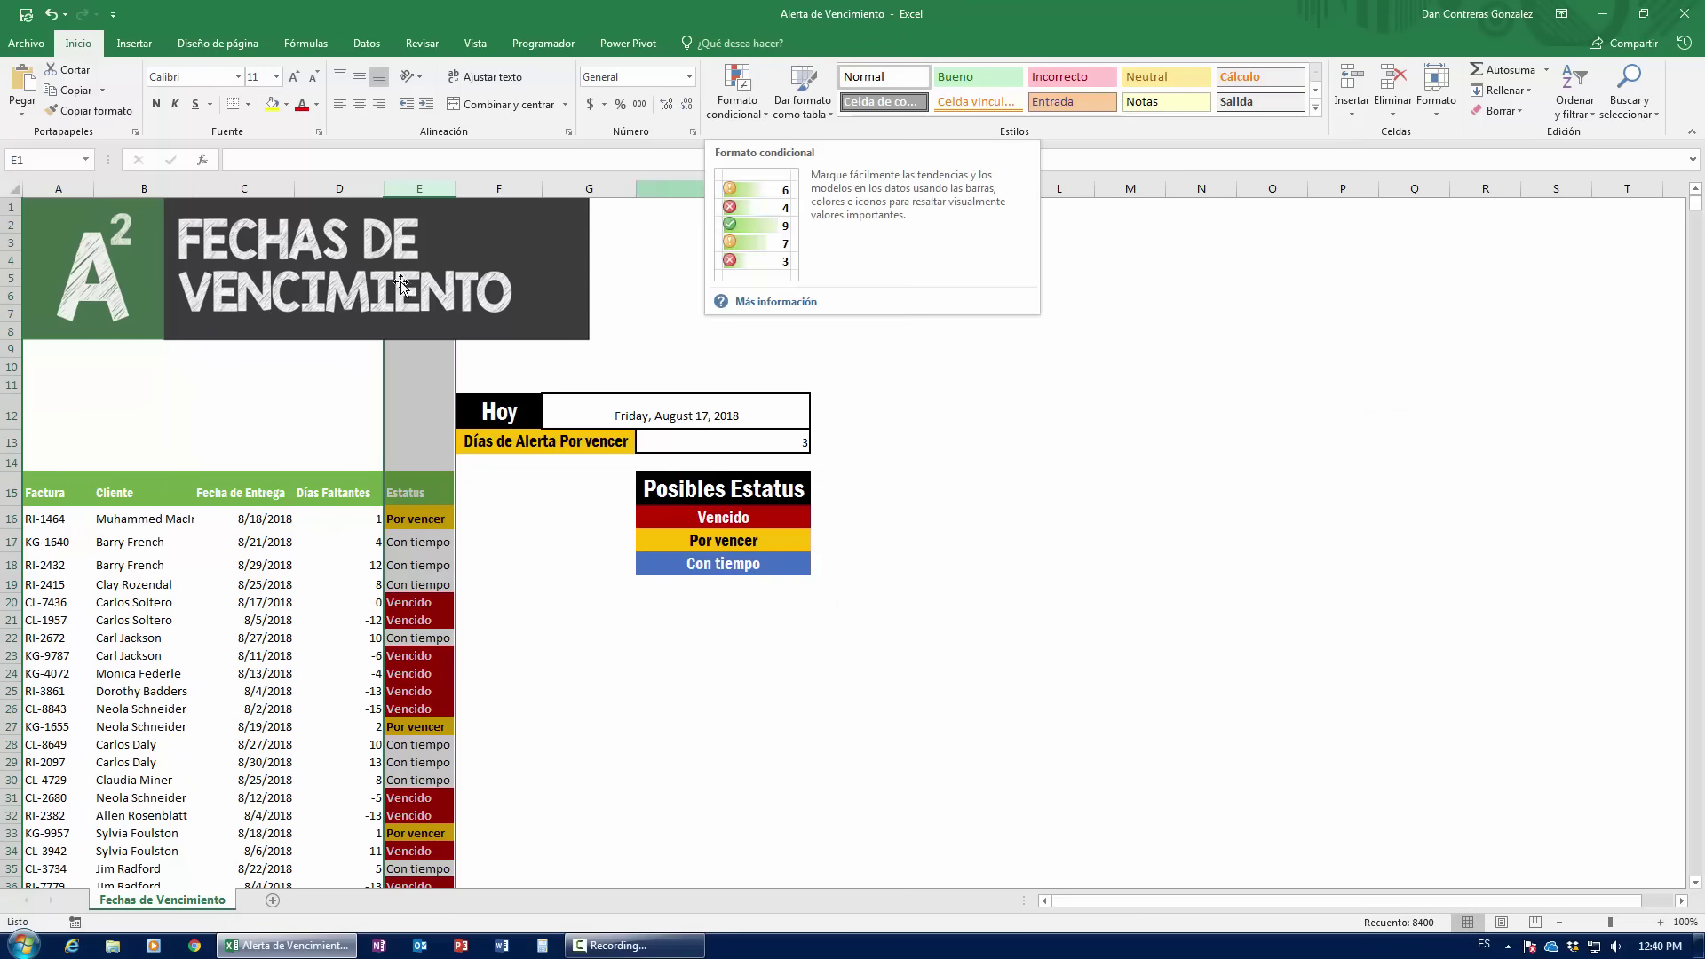
{"action": "key", "text": "Right"}
{"action": "key", "text": "Right"}
{"action": "key", "text": "Right"}
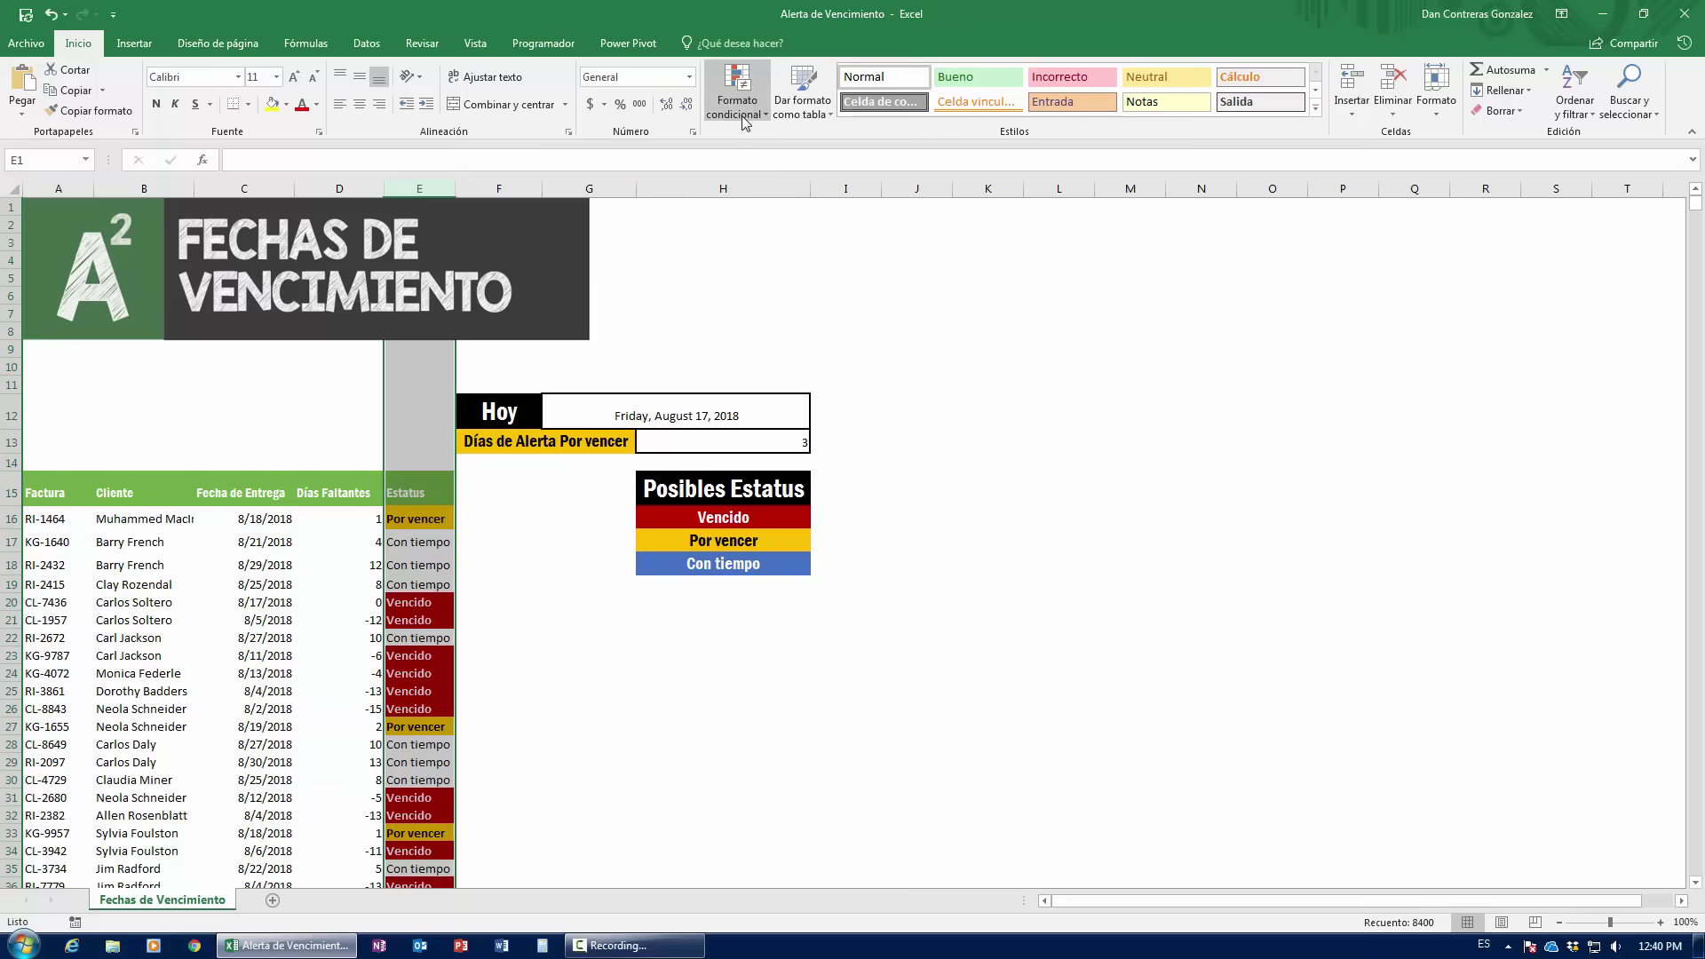
- Start a 'Texto que contiene' rule for 'Con Tiempo' using a custom format
{"action": "left_click", "coordinate": [743, 106]}
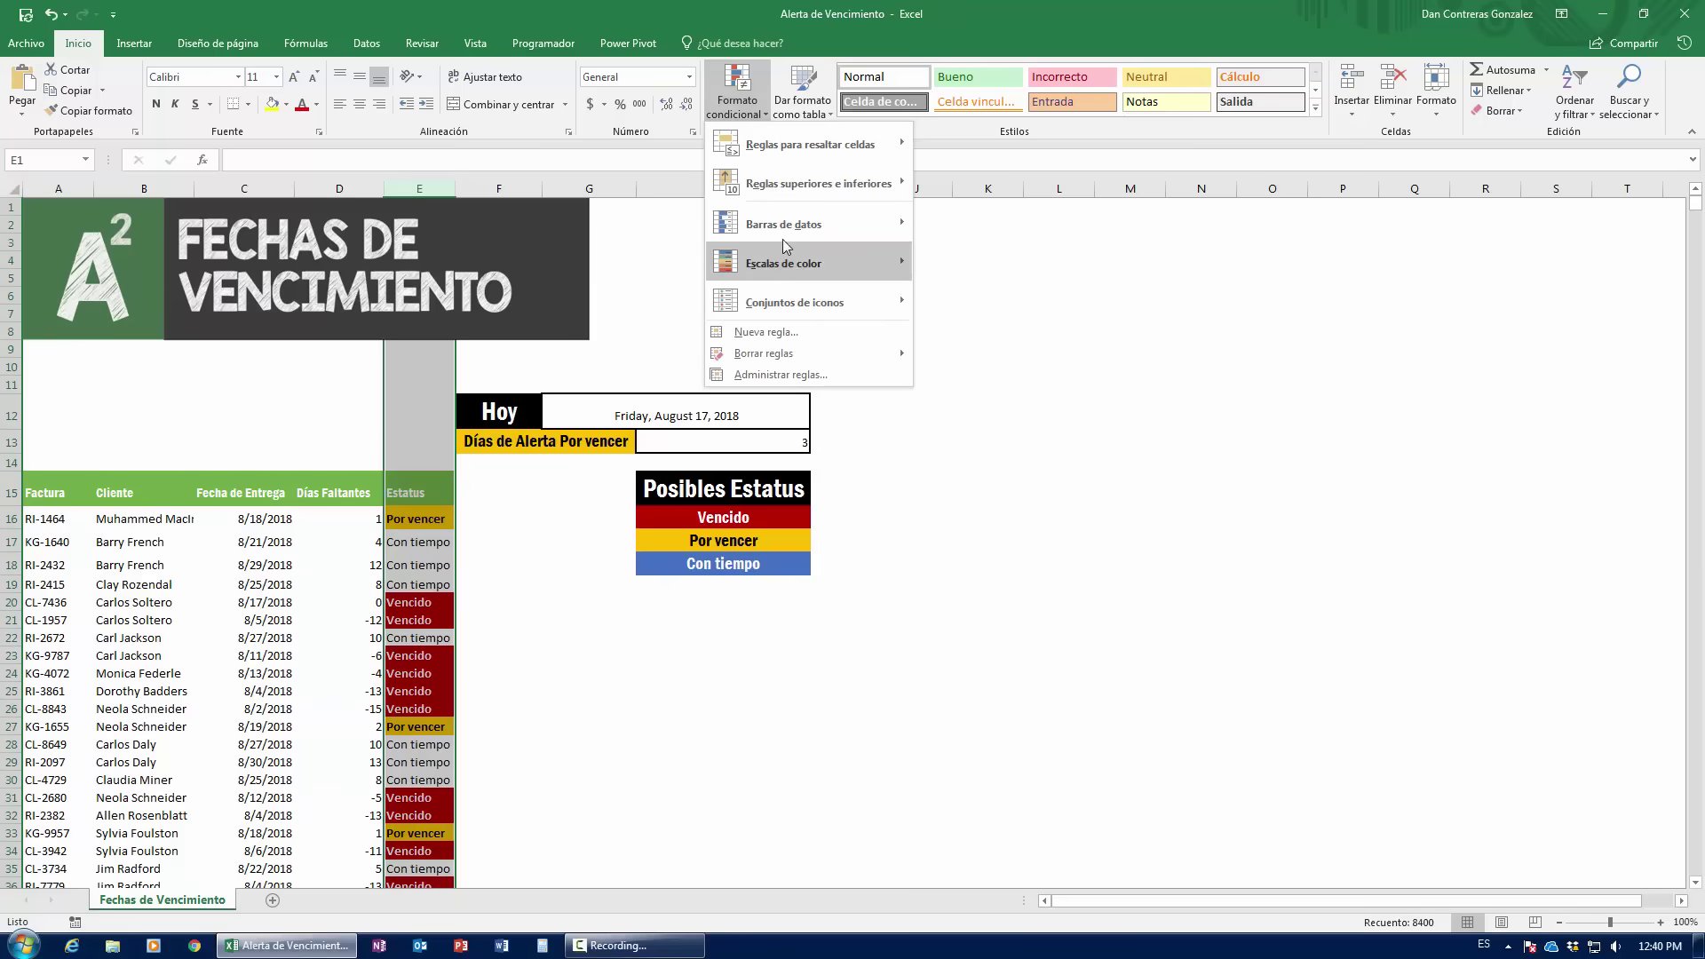
{"action": "mouse_move", "coordinate": [810, 143]}
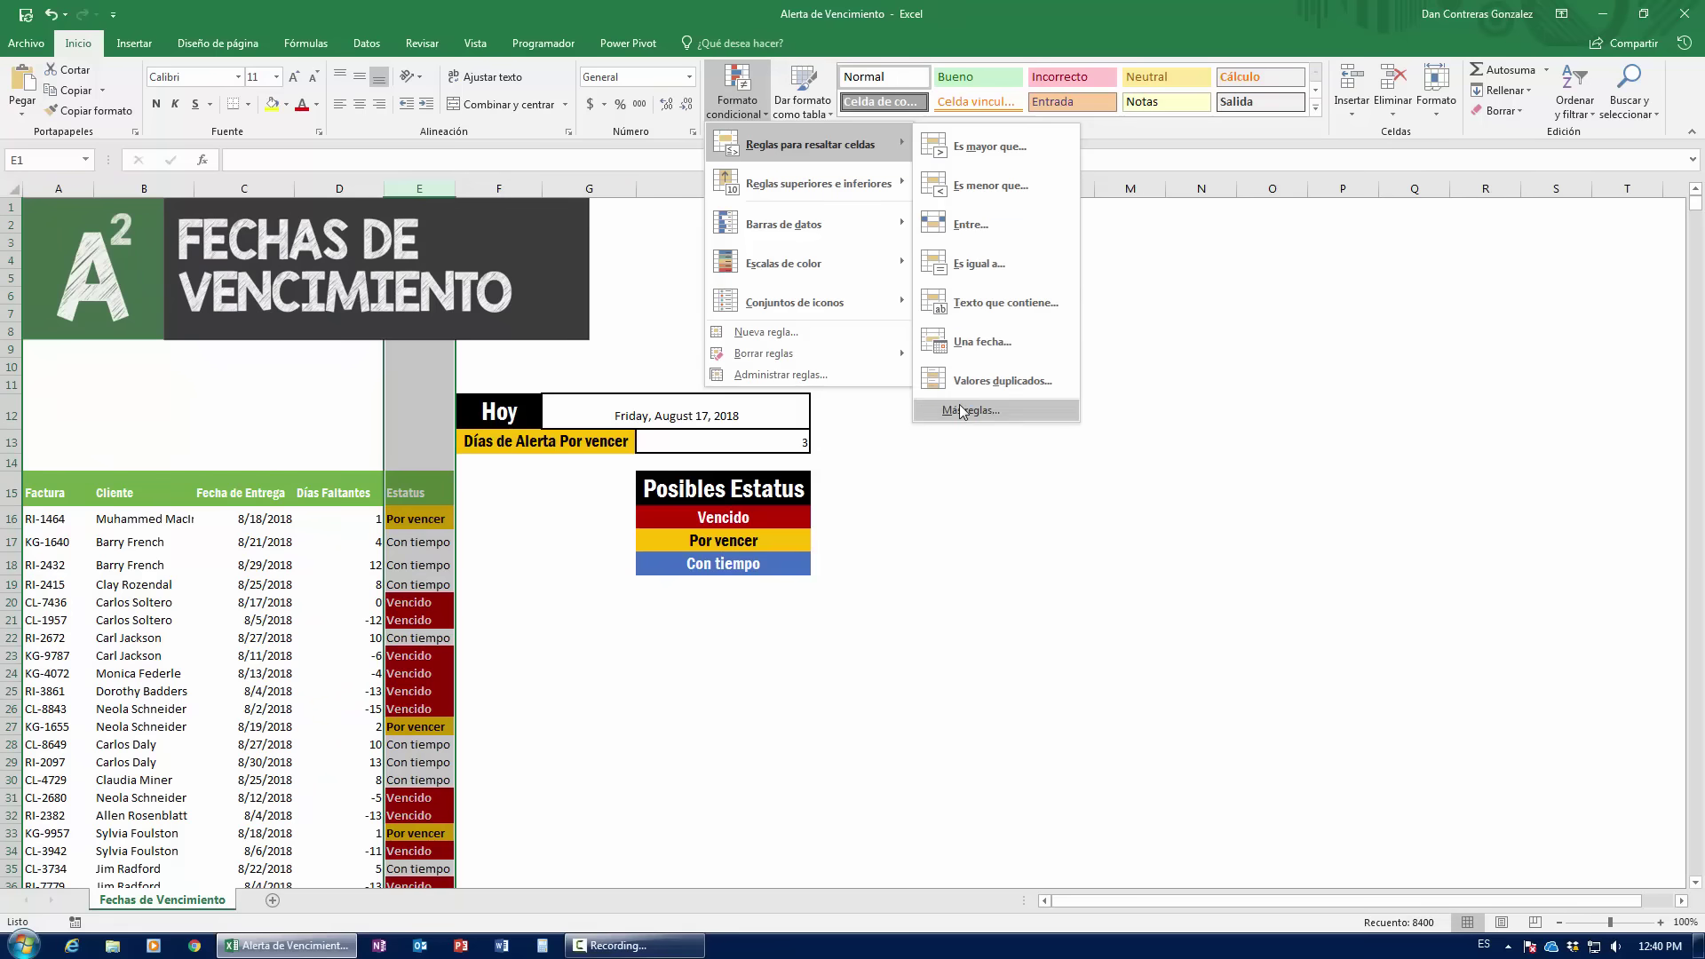
{"action": "left_click", "coordinate": [966, 303]}
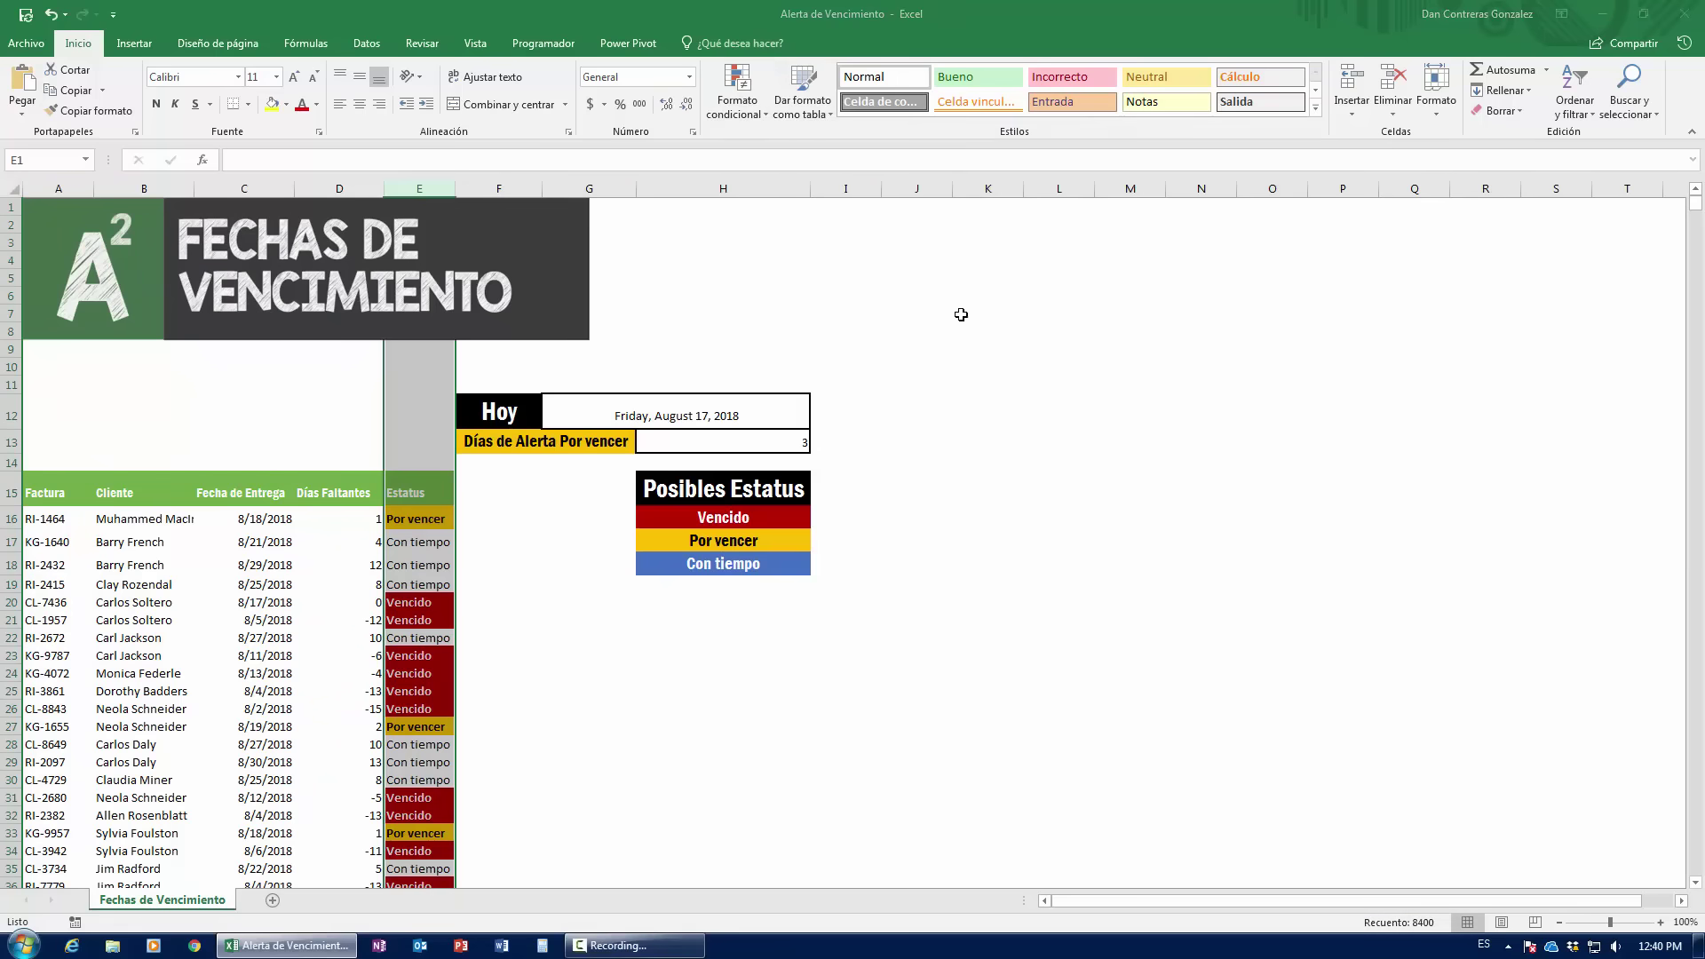
{"action": "type", "text": "Con Ti"}
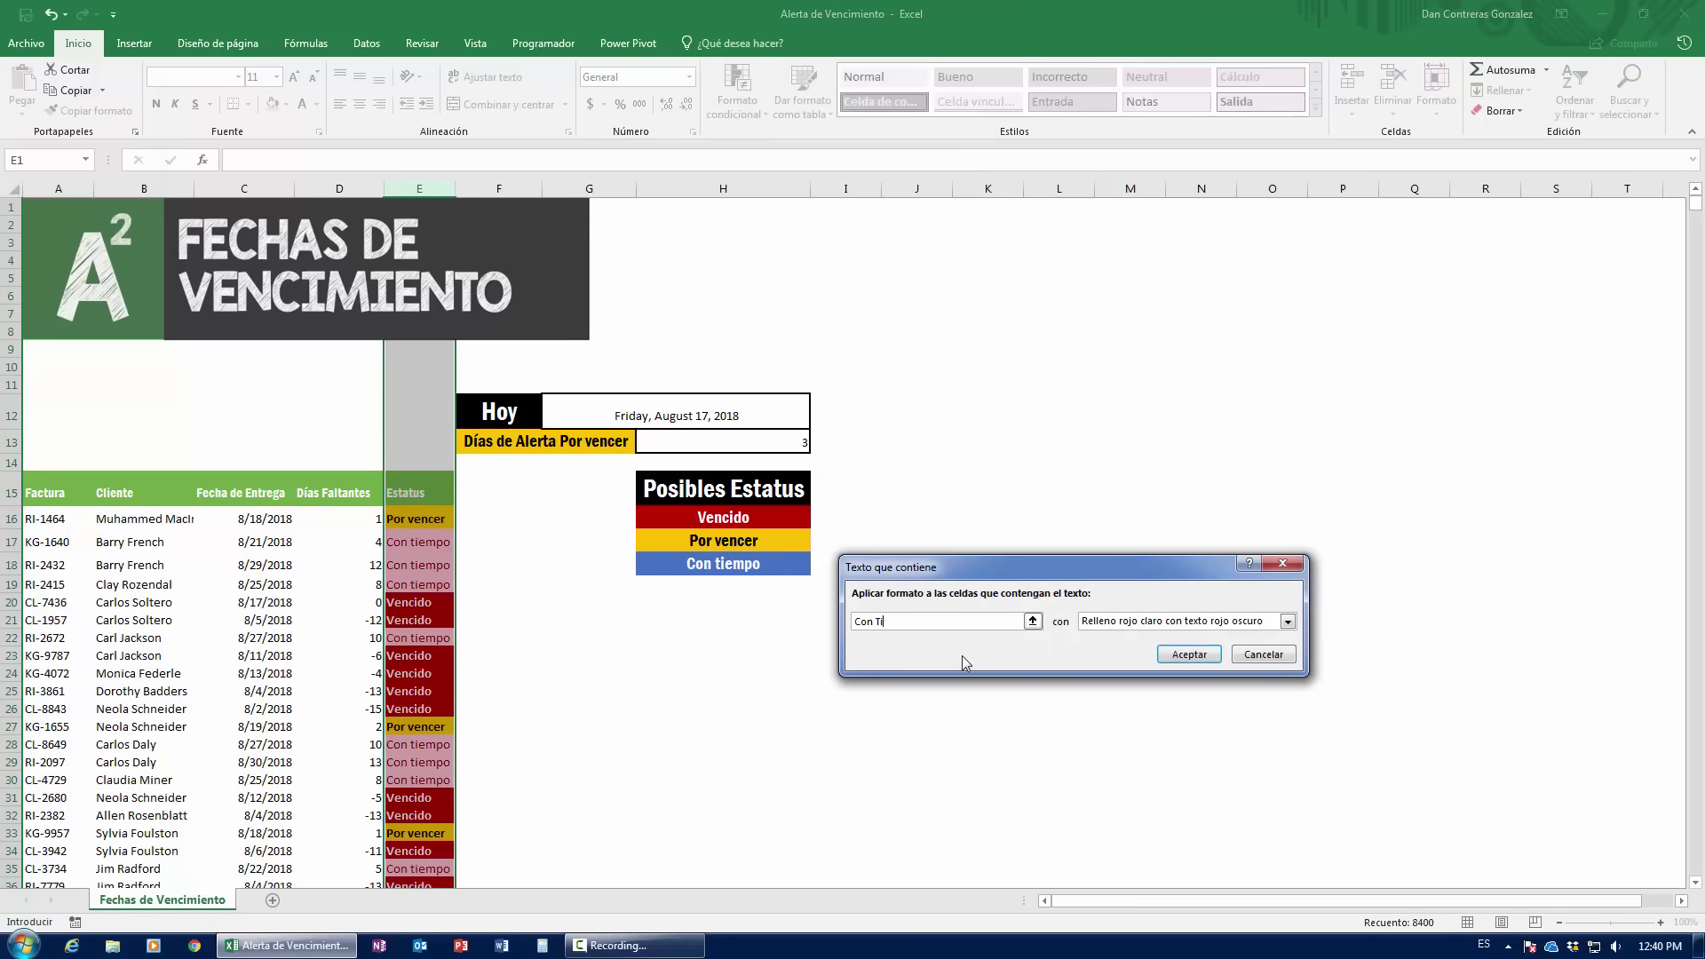
{"action": "type", "text": "empo"}
{"action": "left_click", "coordinate": [1287, 621]}
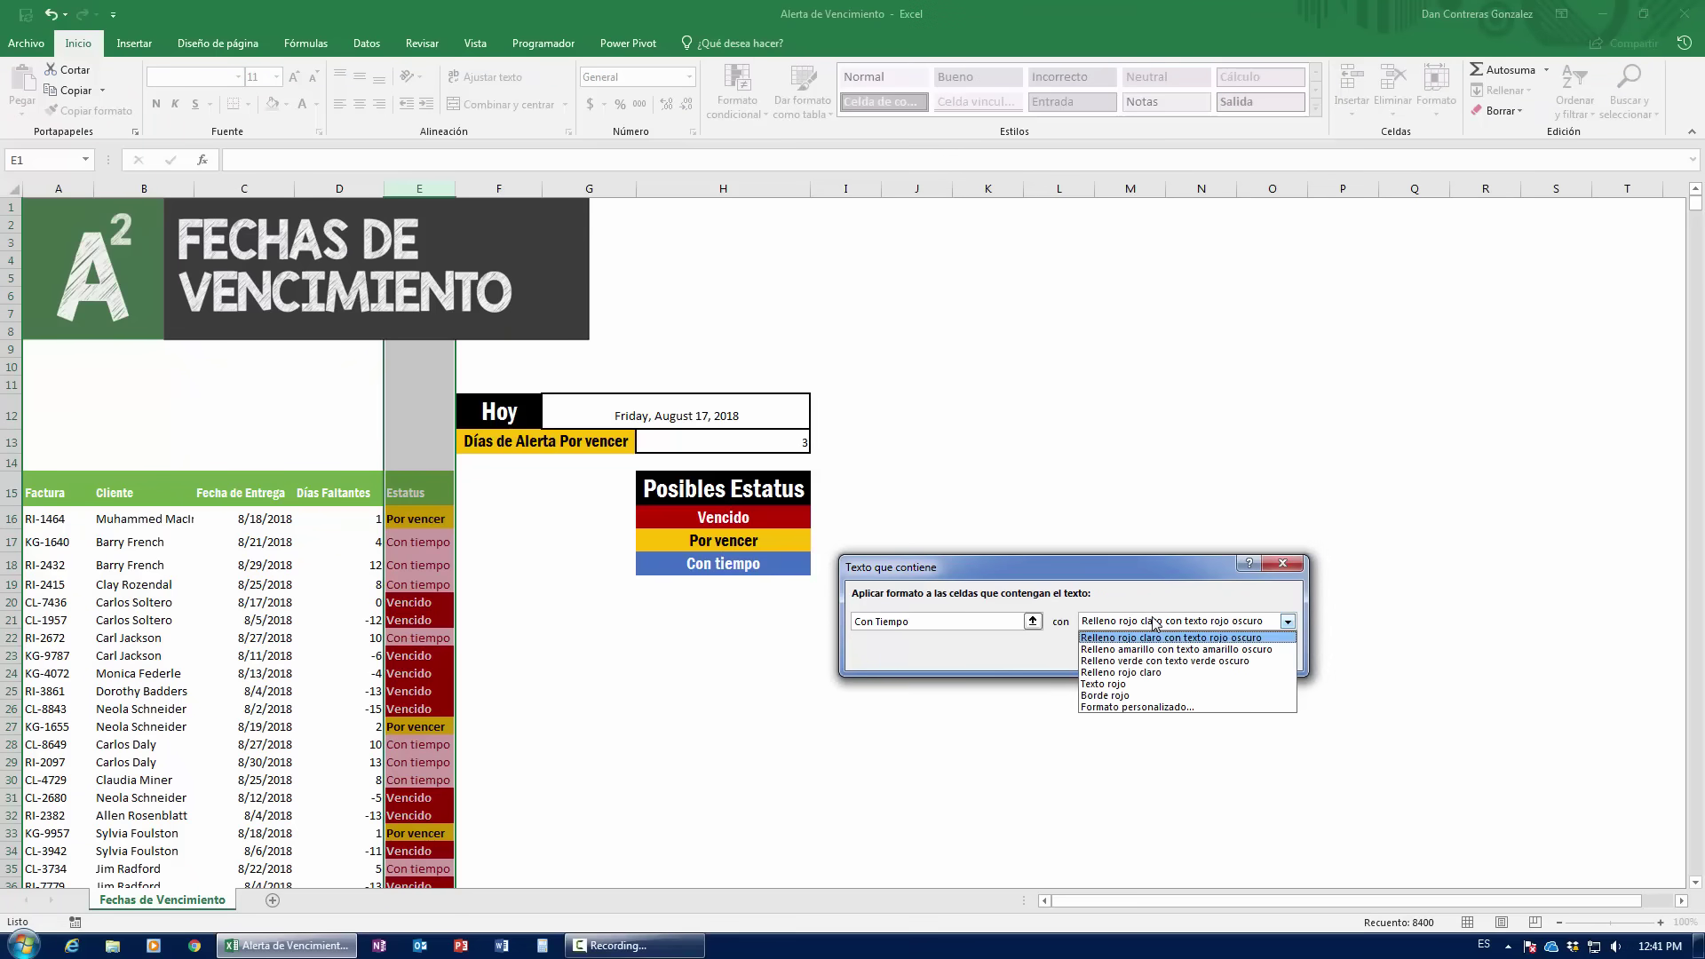
{"action": "left_click", "coordinate": [1100, 707]}
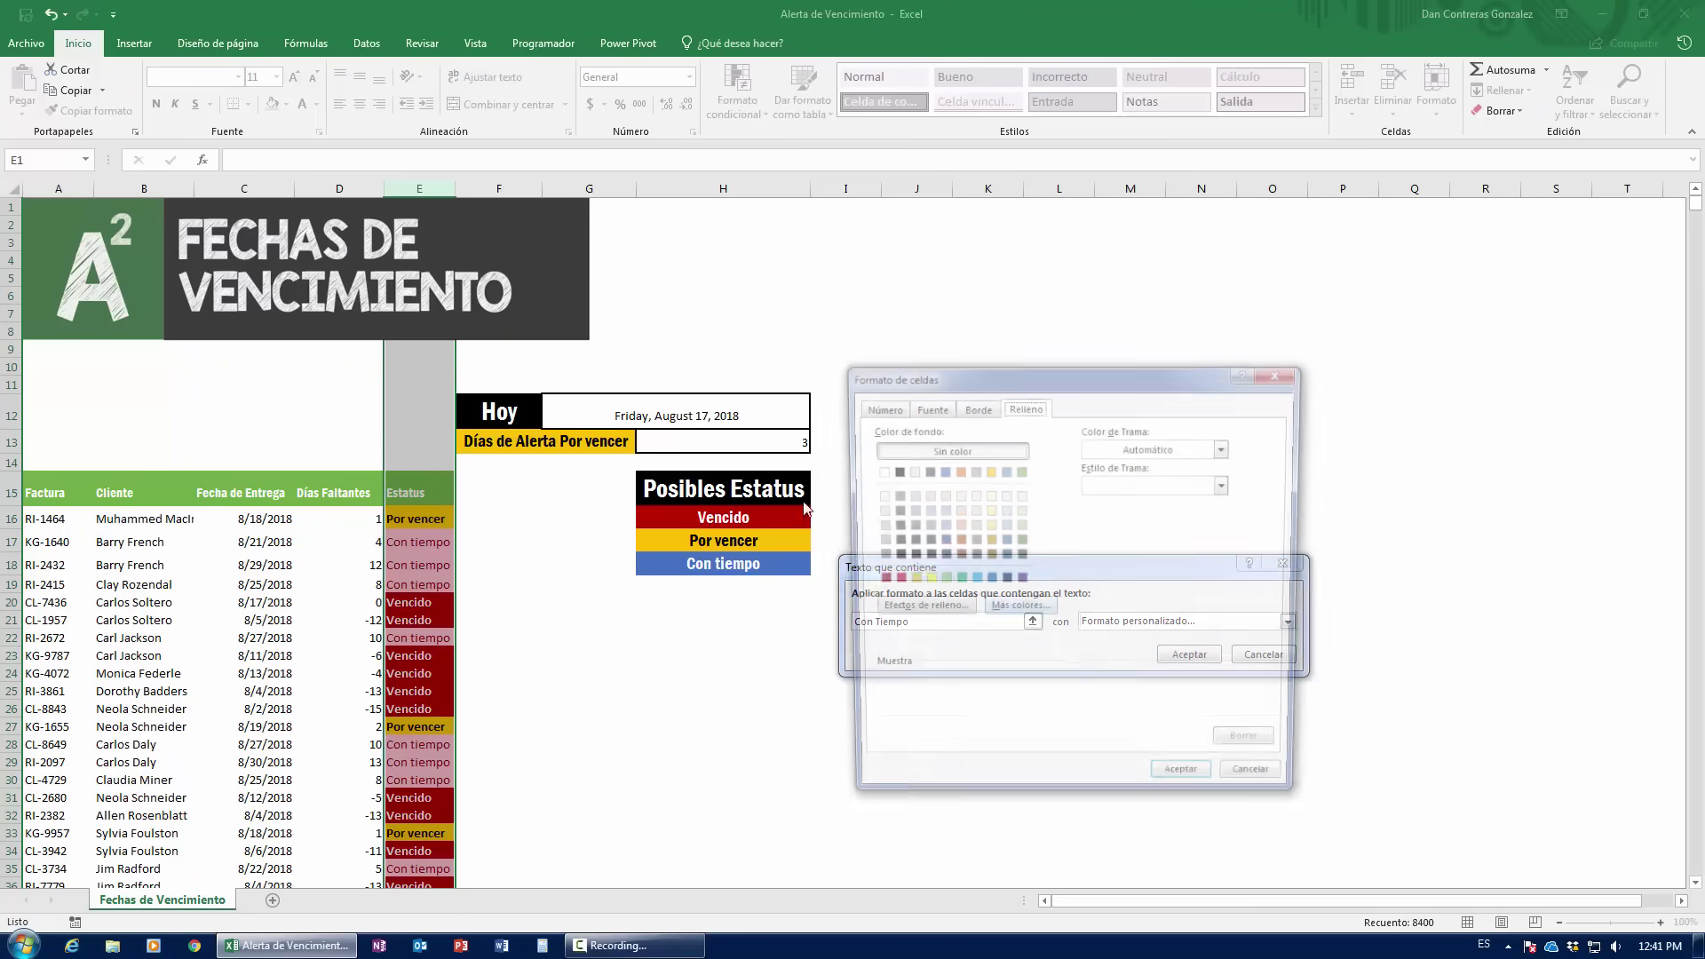
- Give the Con tiempo format a blue fill with bold white text and apply the rule
{"action": "left_click", "coordinate": [940, 471]}
{"action": "left_click", "coordinate": [926, 407]}
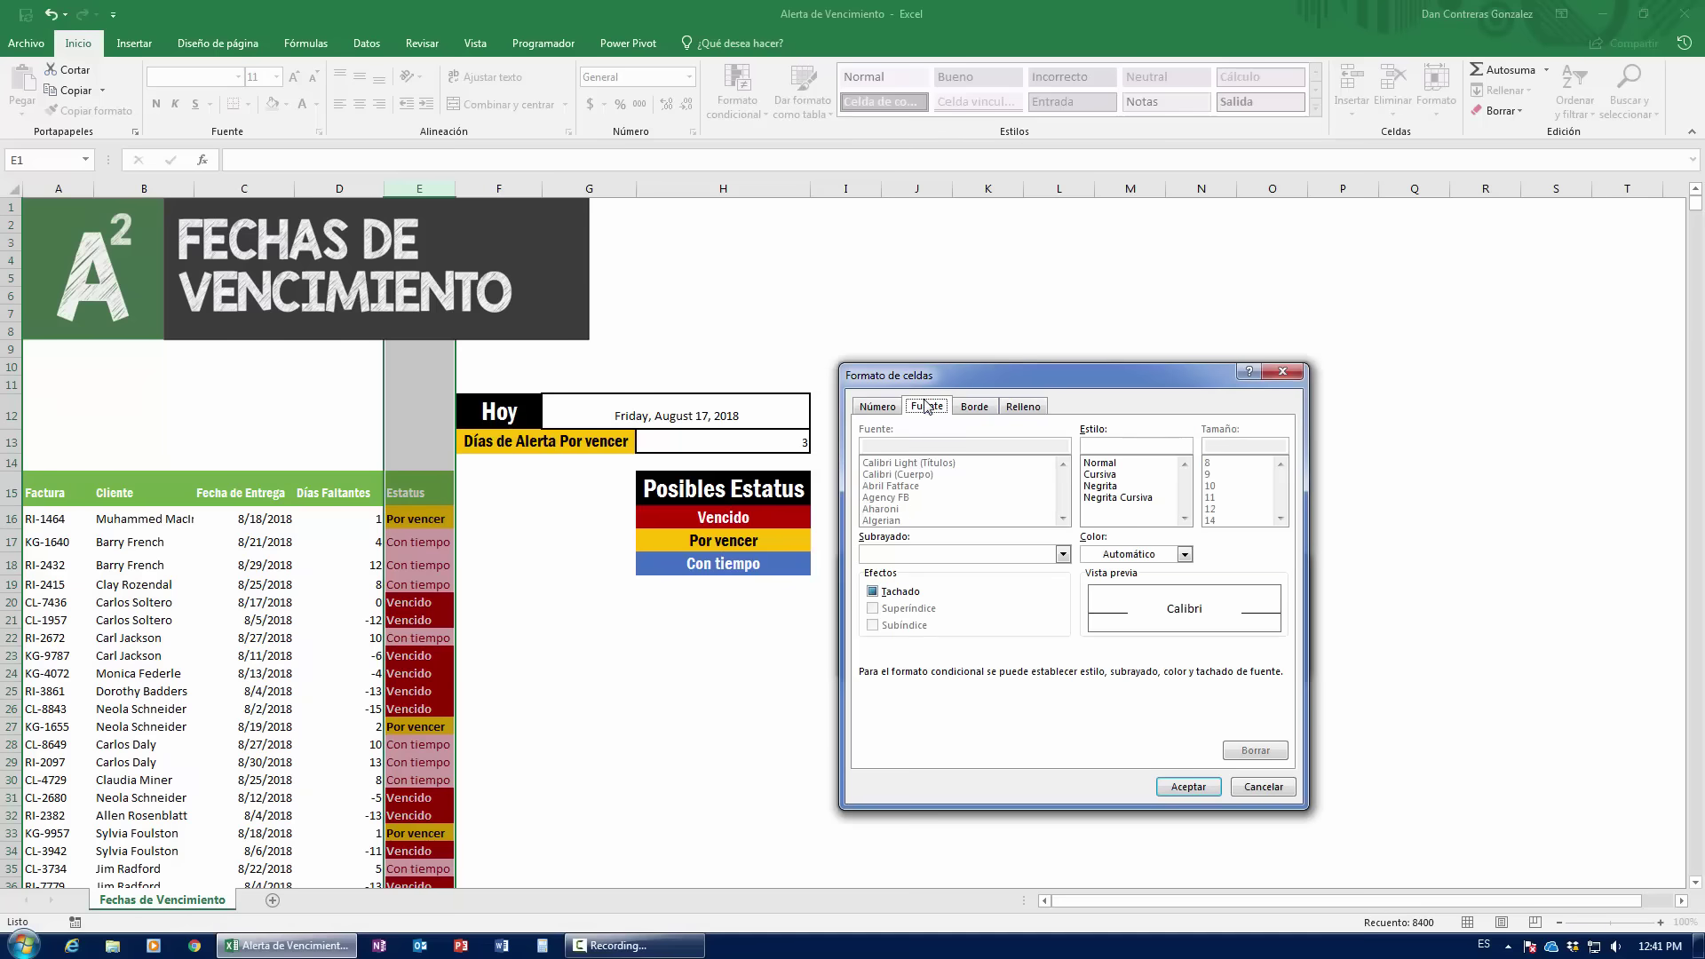
{"action": "left_click", "coordinate": [1127, 554]}
{"action": "left_click", "coordinate": [1088, 613]}
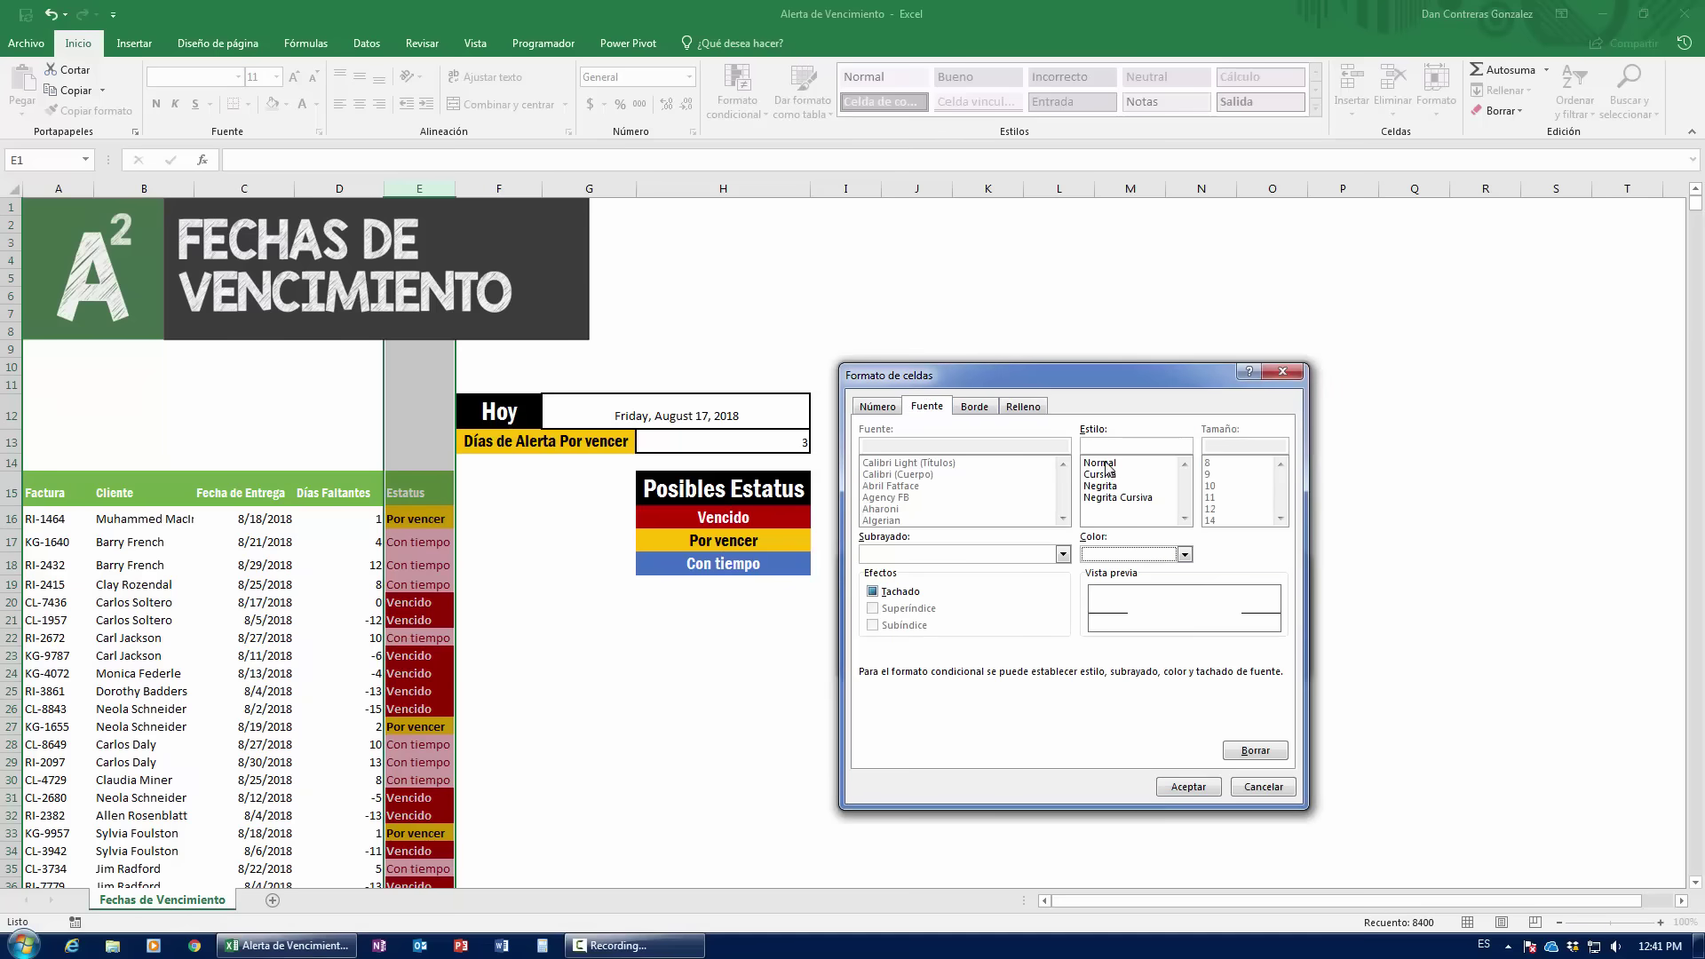
{"action": "left_click", "coordinate": [1101, 462]}
{"action": "left_click", "coordinate": [1105, 487]}
{"action": "left_click", "coordinate": [1188, 787]}
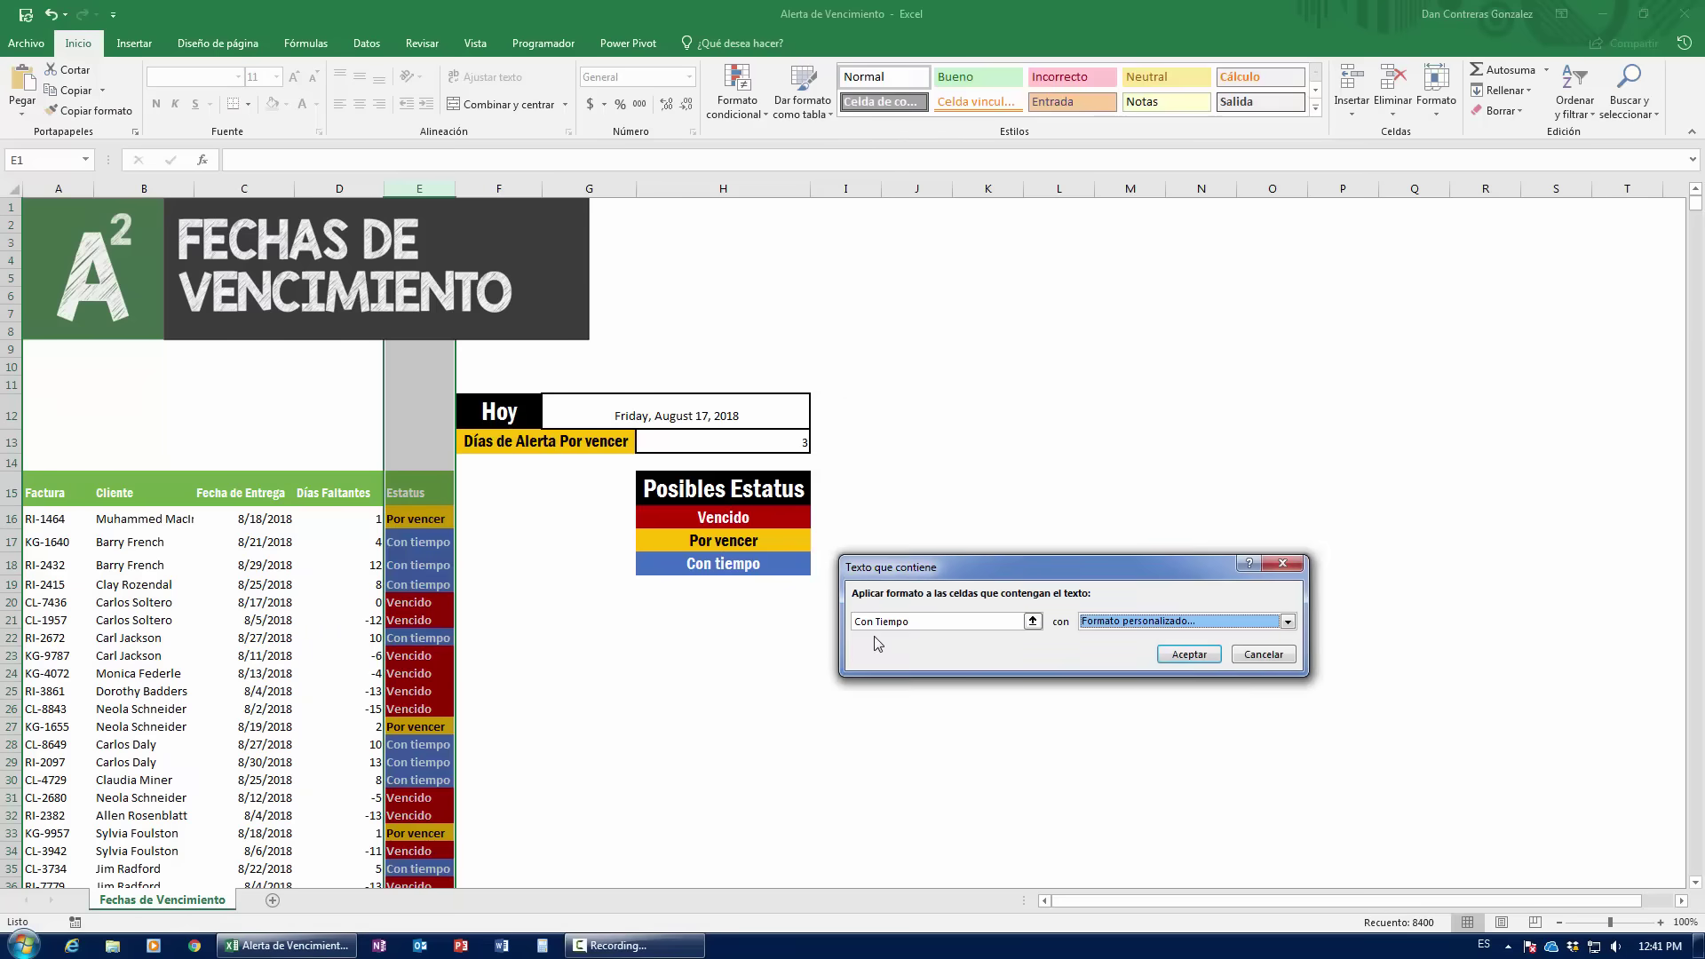
{"action": "left_click", "coordinate": [1189, 654]}
{"action": "left_click", "coordinate": [414, 654]}
{"action": "scroll", "coordinate": [415, 727], "scroll_direction": "down", "scroll_amount": 1}
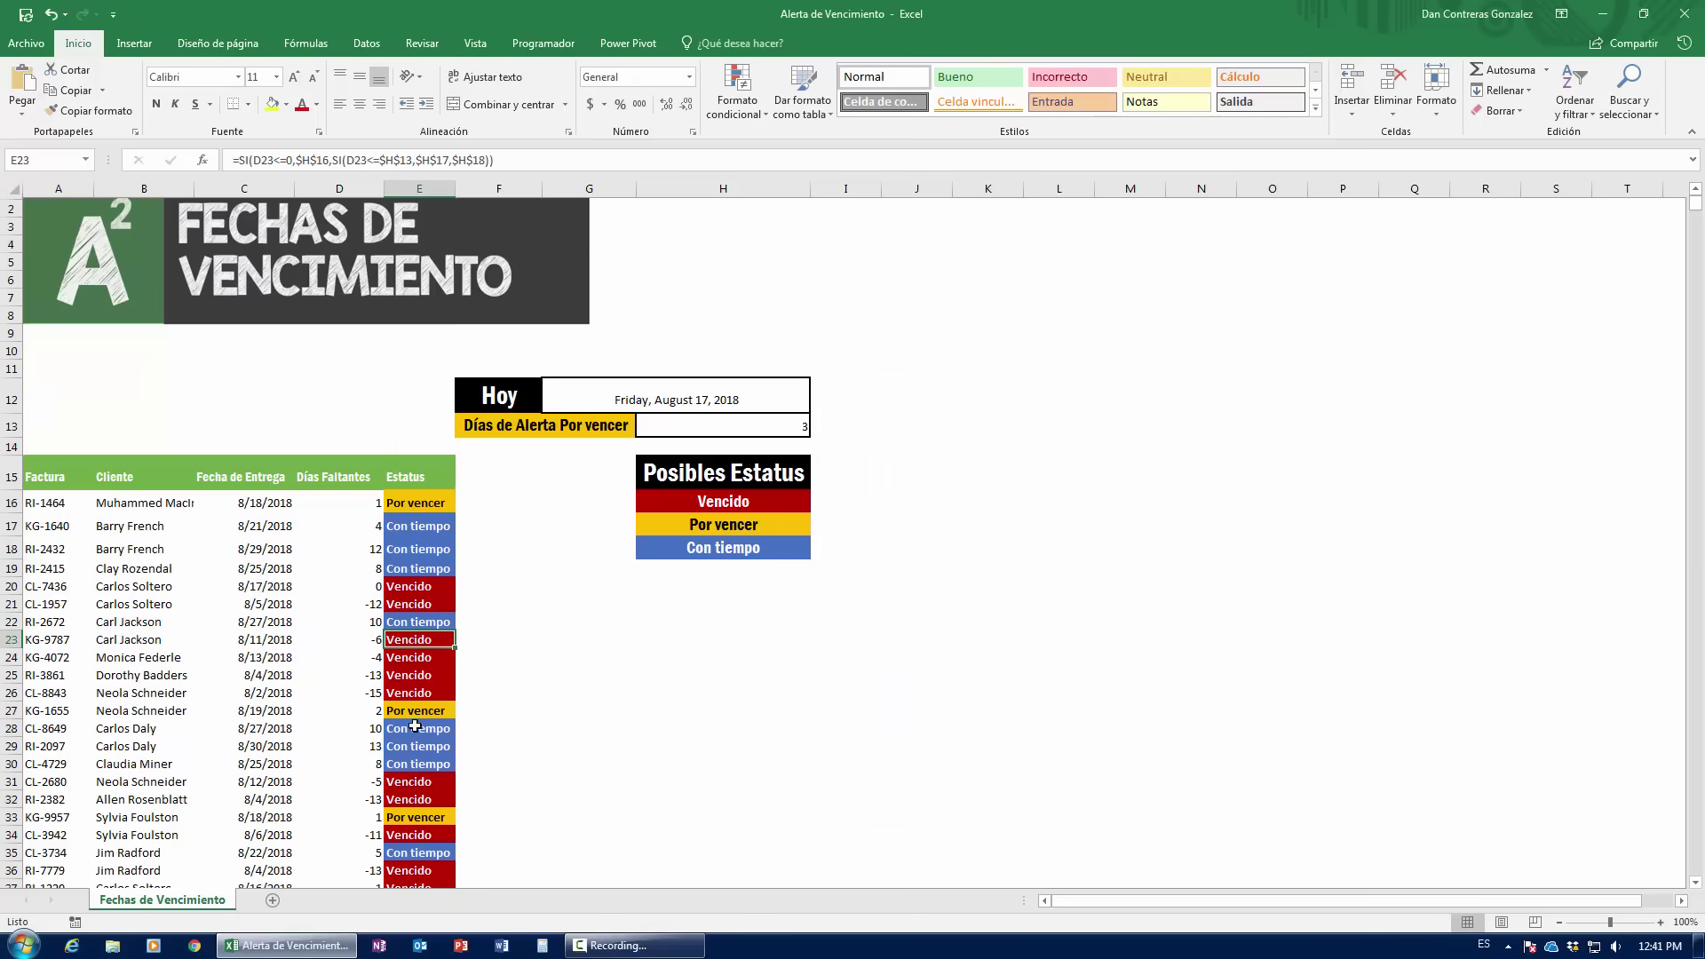
{"action": "scroll", "coordinate": [415, 727], "scroll_direction": "down", "scroll_amount": 10}
{"action": "scroll", "coordinate": [415, 727], "scroll_direction": "down", "scroll_amount": 10}
{"action": "scroll", "coordinate": [415, 727], "scroll_direction": "down", "scroll_amount": 11}
{"action": "scroll", "coordinate": [414, 726], "scroll_direction": "down", "scroll_amount": 8}
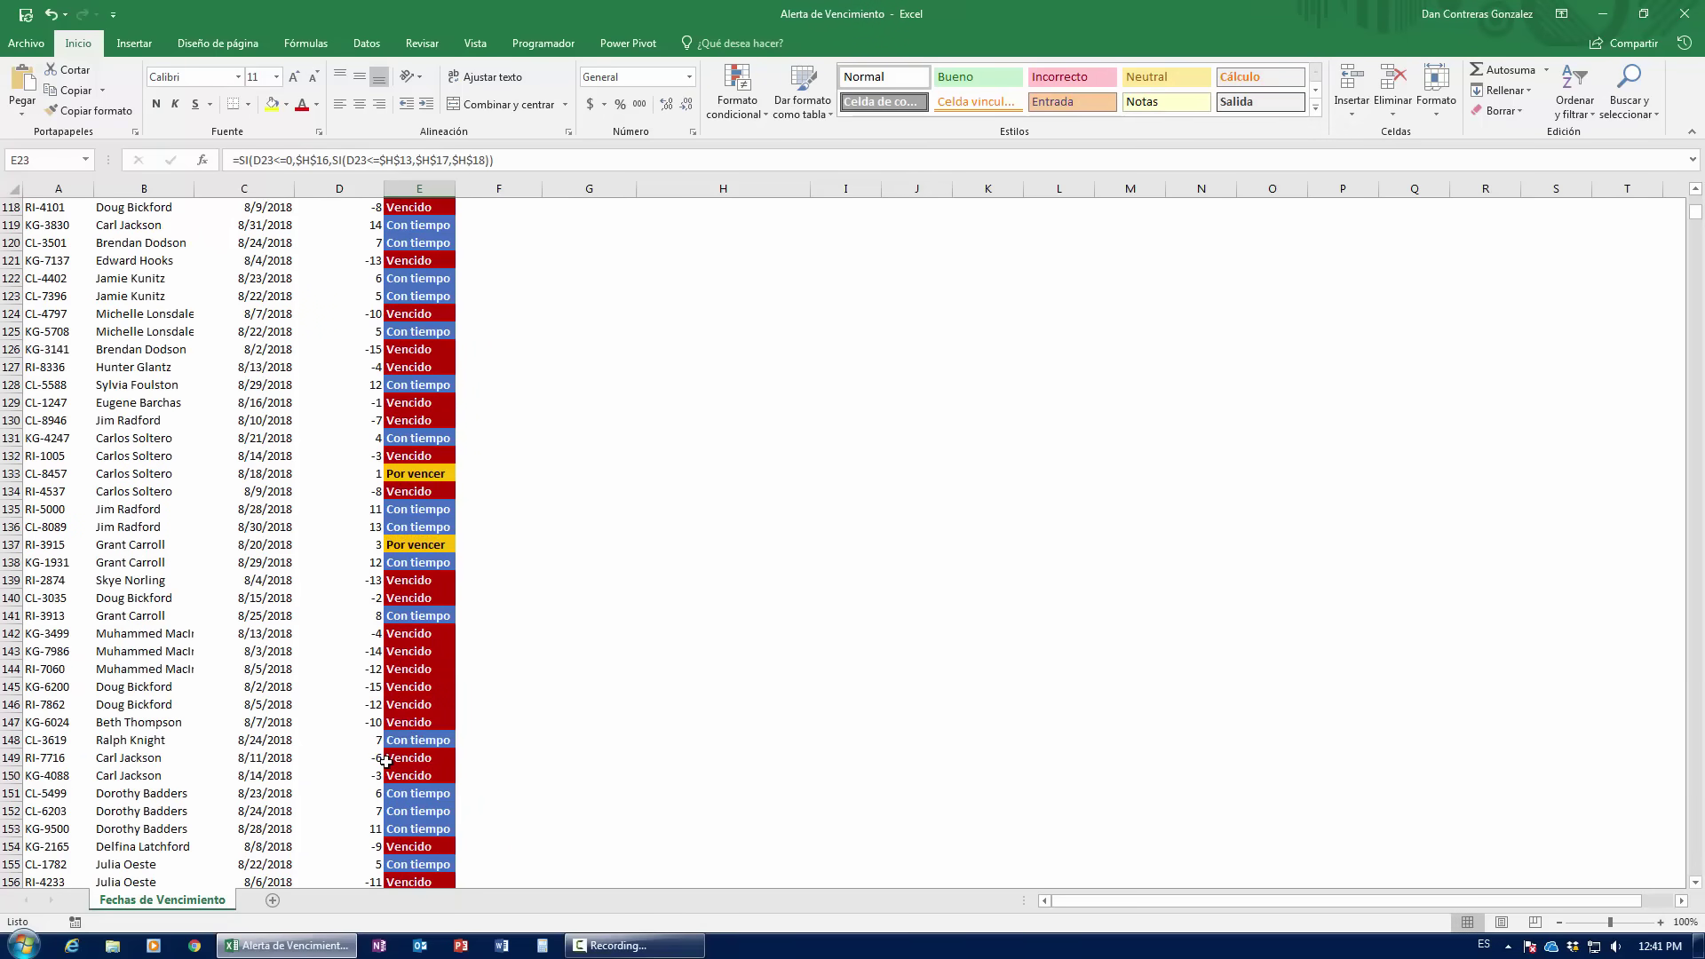
{"action": "scroll", "coordinate": [432, 705], "scroll_direction": "down", "scroll_amount": 5}
{"action": "scroll", "coordinate": [433, 705], "scroll_direction": "down", "scroll_amount": 9}
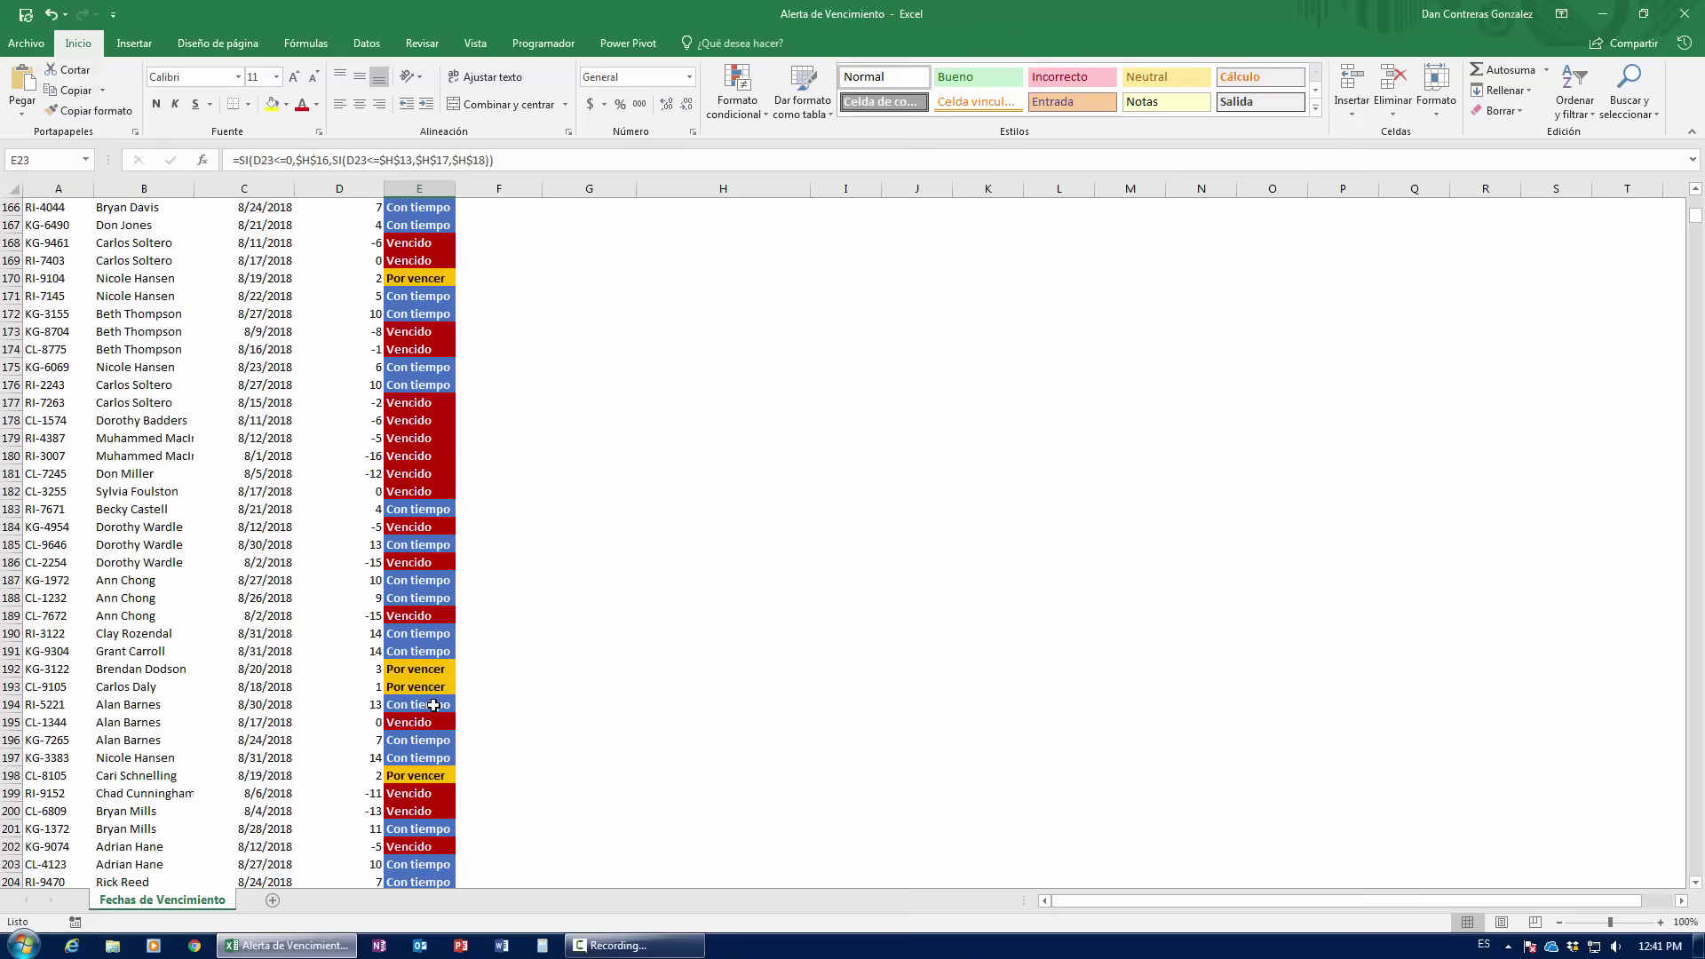
{"action": "scroll", "coordinate": [433, 705], "scroll_direction": "down", "scroll_amount": 9}
{"action": "scroll", "coordinate": [432, 705], "scroll_direction": "down", "scroll_amount": 10}
{"action": "scroll", "coordinate": [432, 705], "scroll_direction": "down", "scroll_amount": 9}
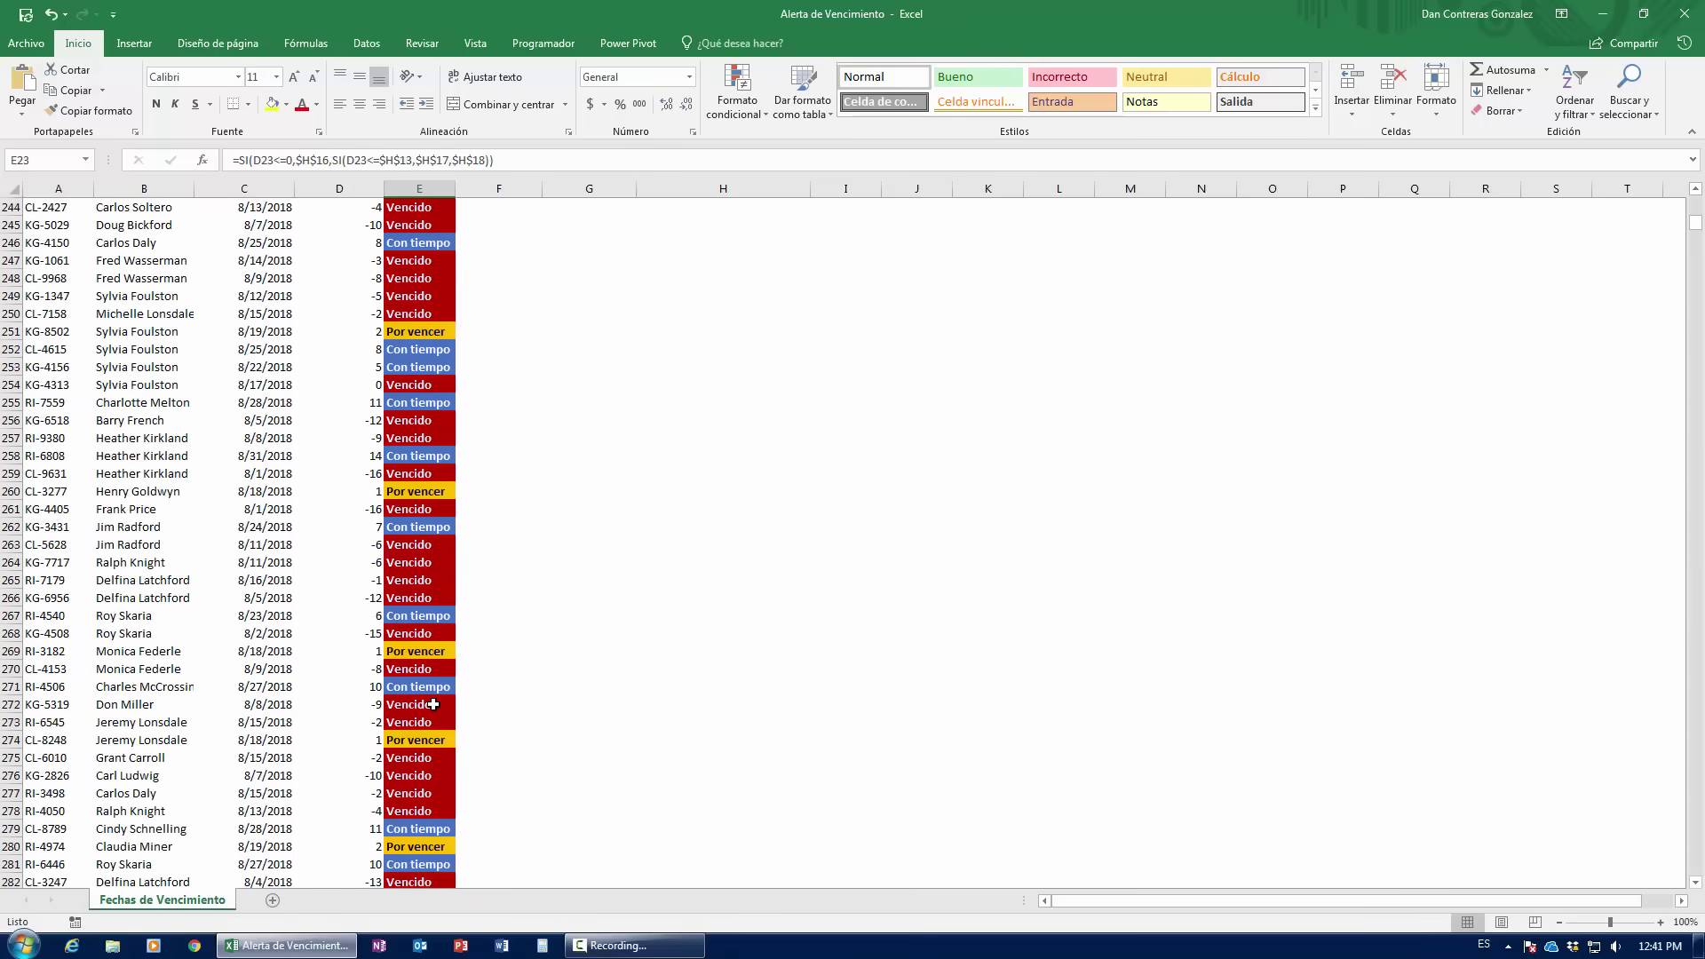
{"action": "scroll", "coordinate": [433, 704], "scroll_direction": "down", "scroll_amount": 7}
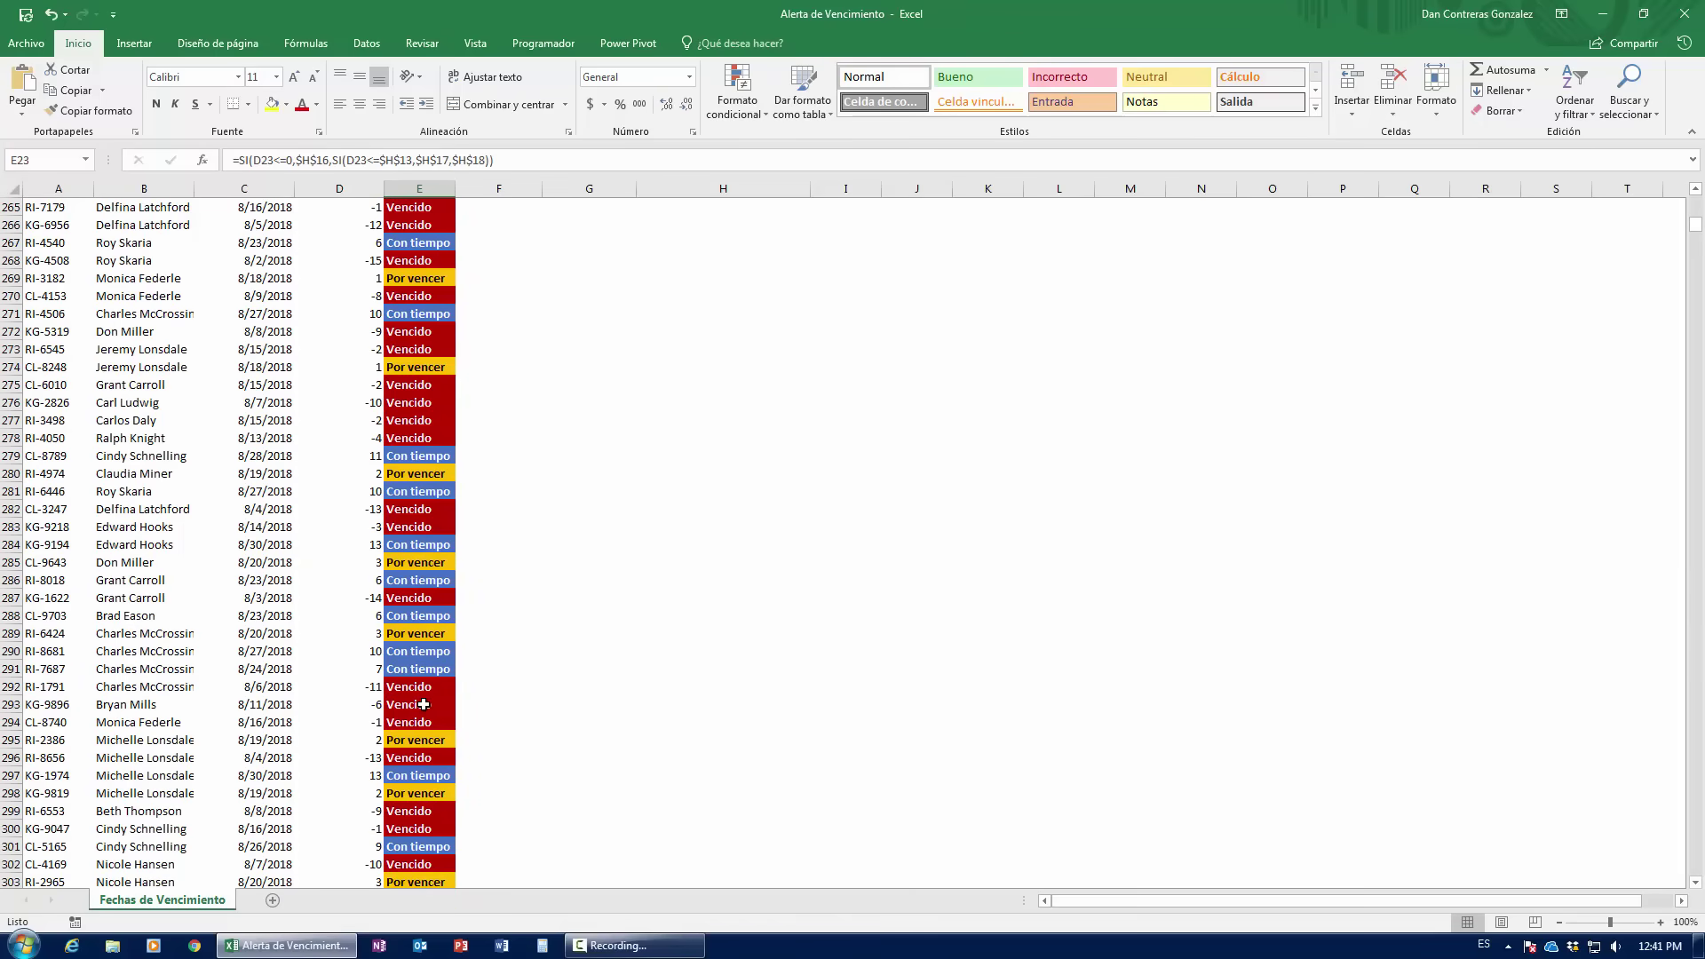
{"action": "scroll", "coordinate": [425, 704], "scroll_direction": "down", "scroll_amount": 8}
{"action": "scroll", "coordinate": [425, 704], "scroll_direction": "down", "scroll_amount": 10}
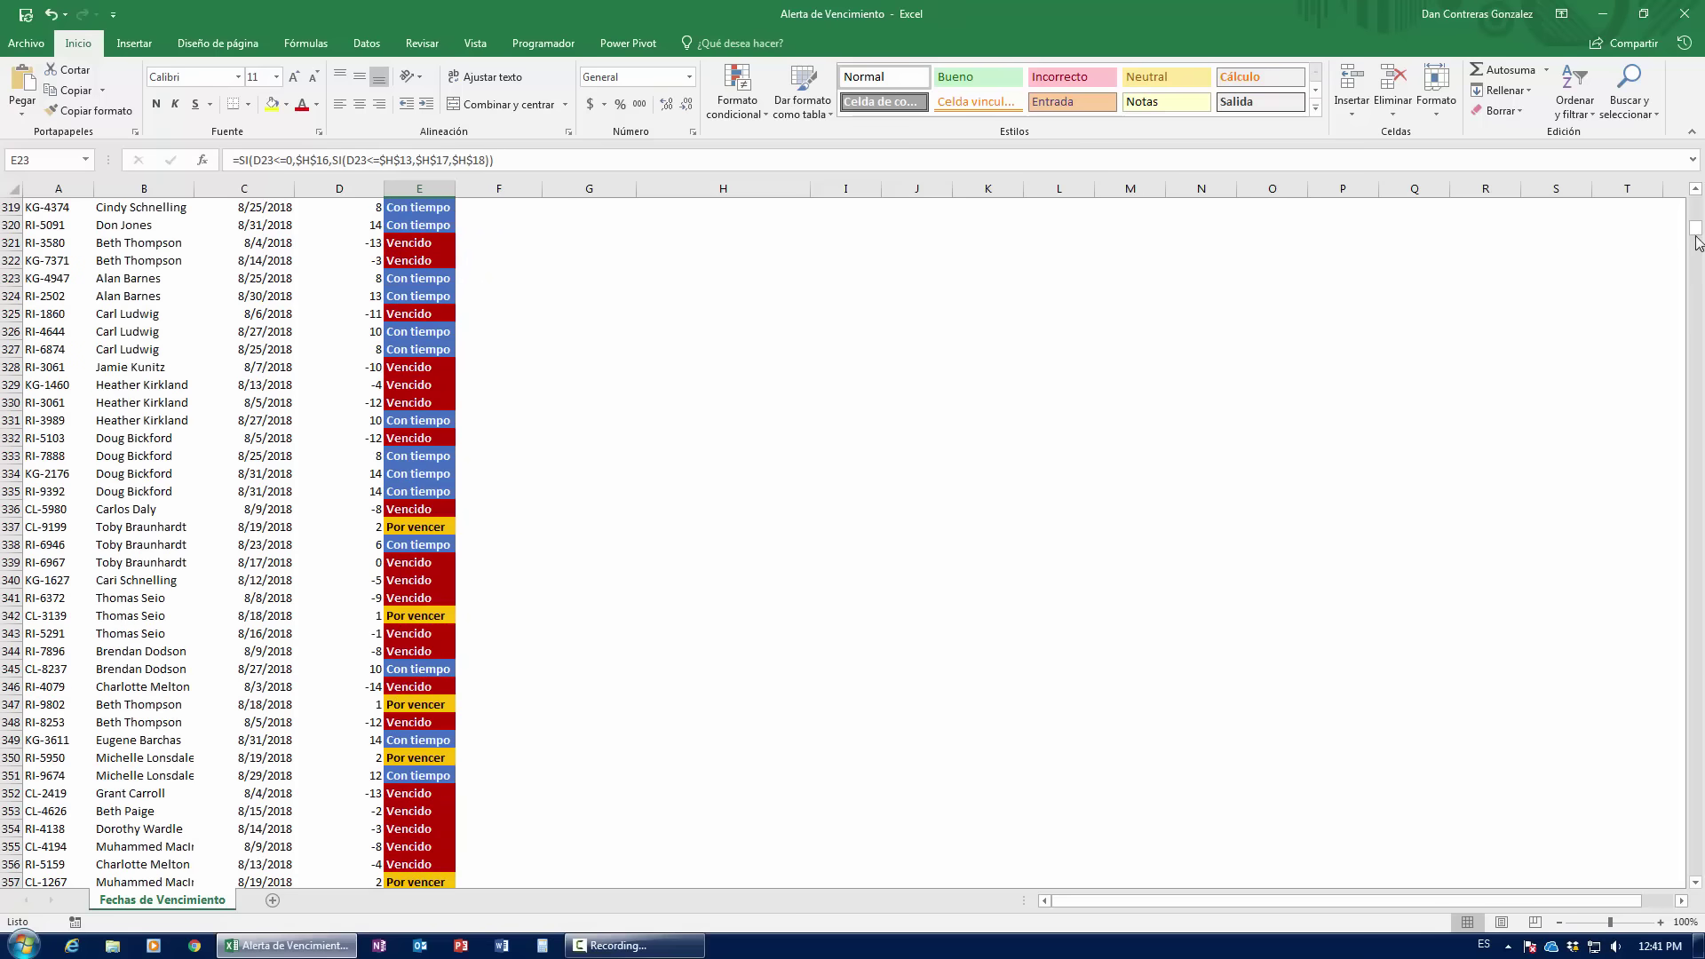
{"action": "left_click_drag", "start_coordinate": [1695, 232], "coordinate": [1695, 203]}
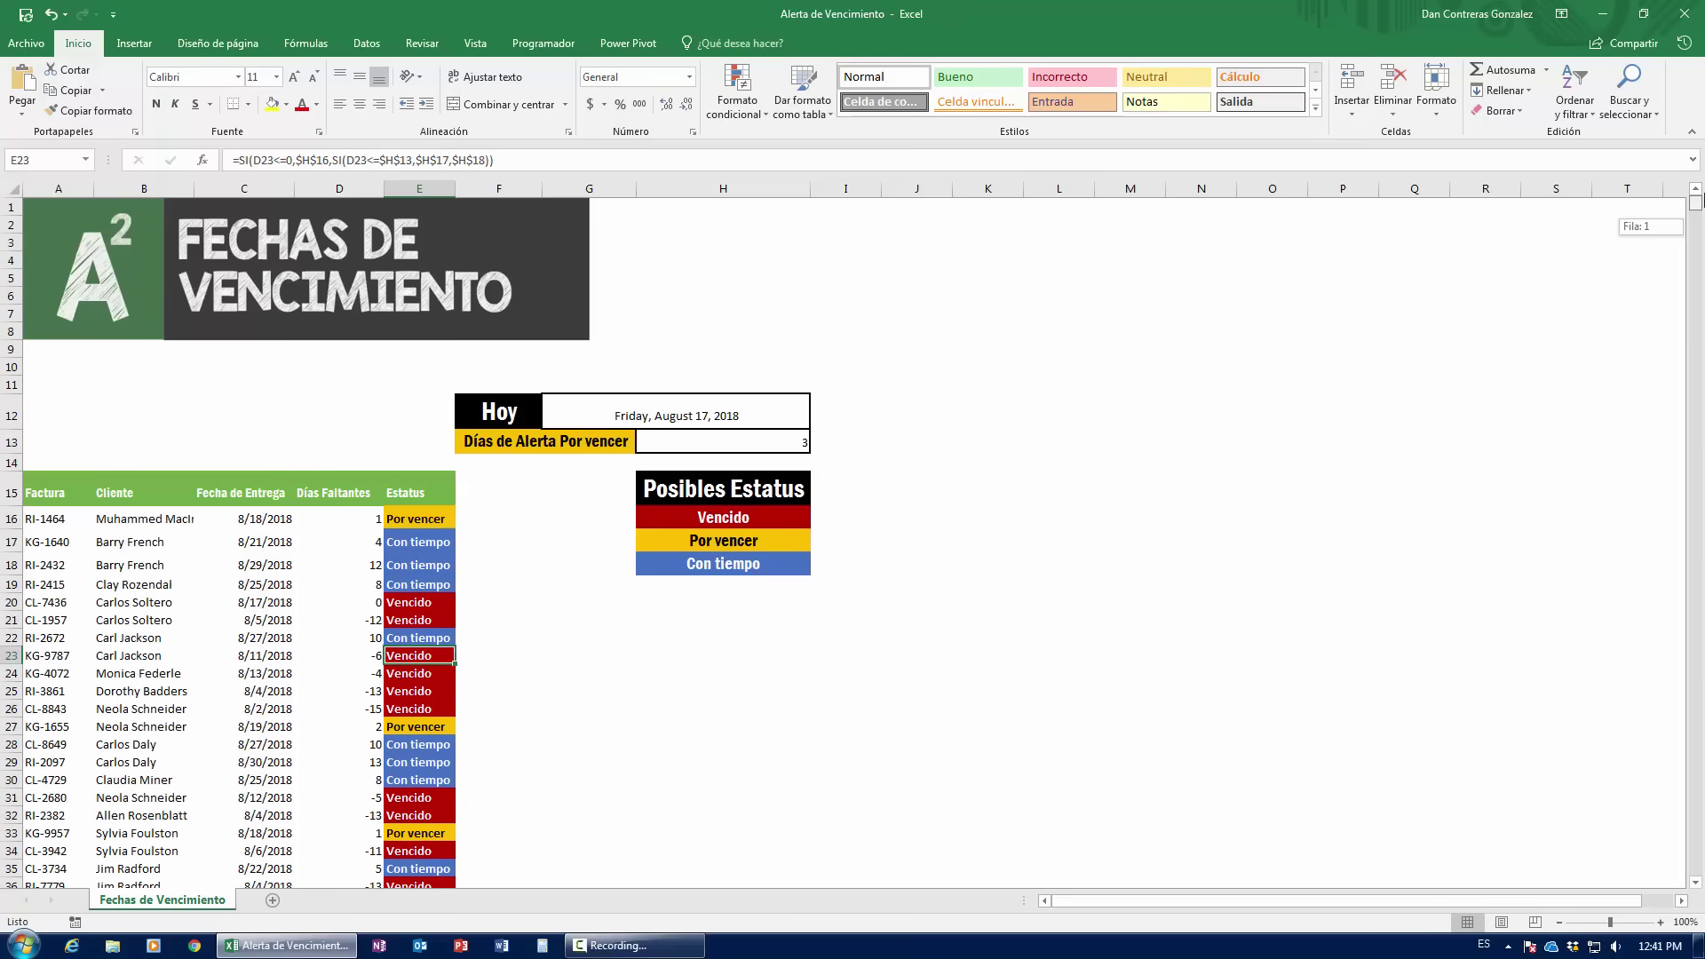
- Replace =HOY() in the Hoy cell G12 with the fixed test date 08/25/2018
{"action": "left_click", "coordinate": [433, 559]}
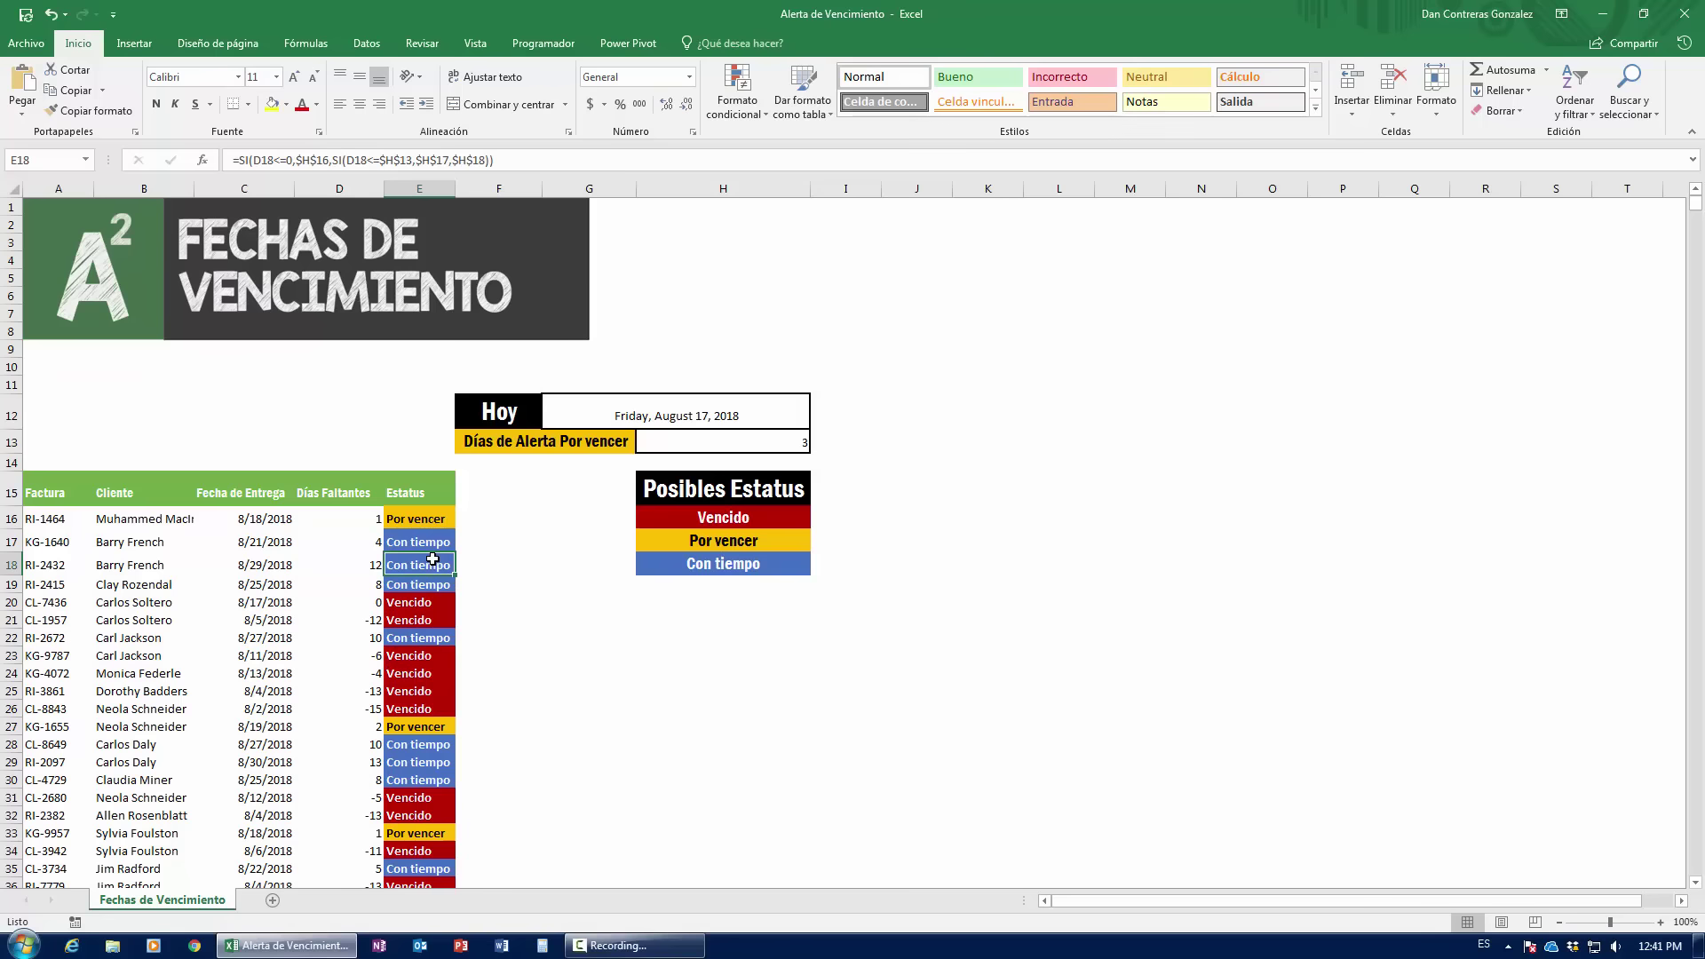
{"action": "left_click", "coordinate": [765, 409]}
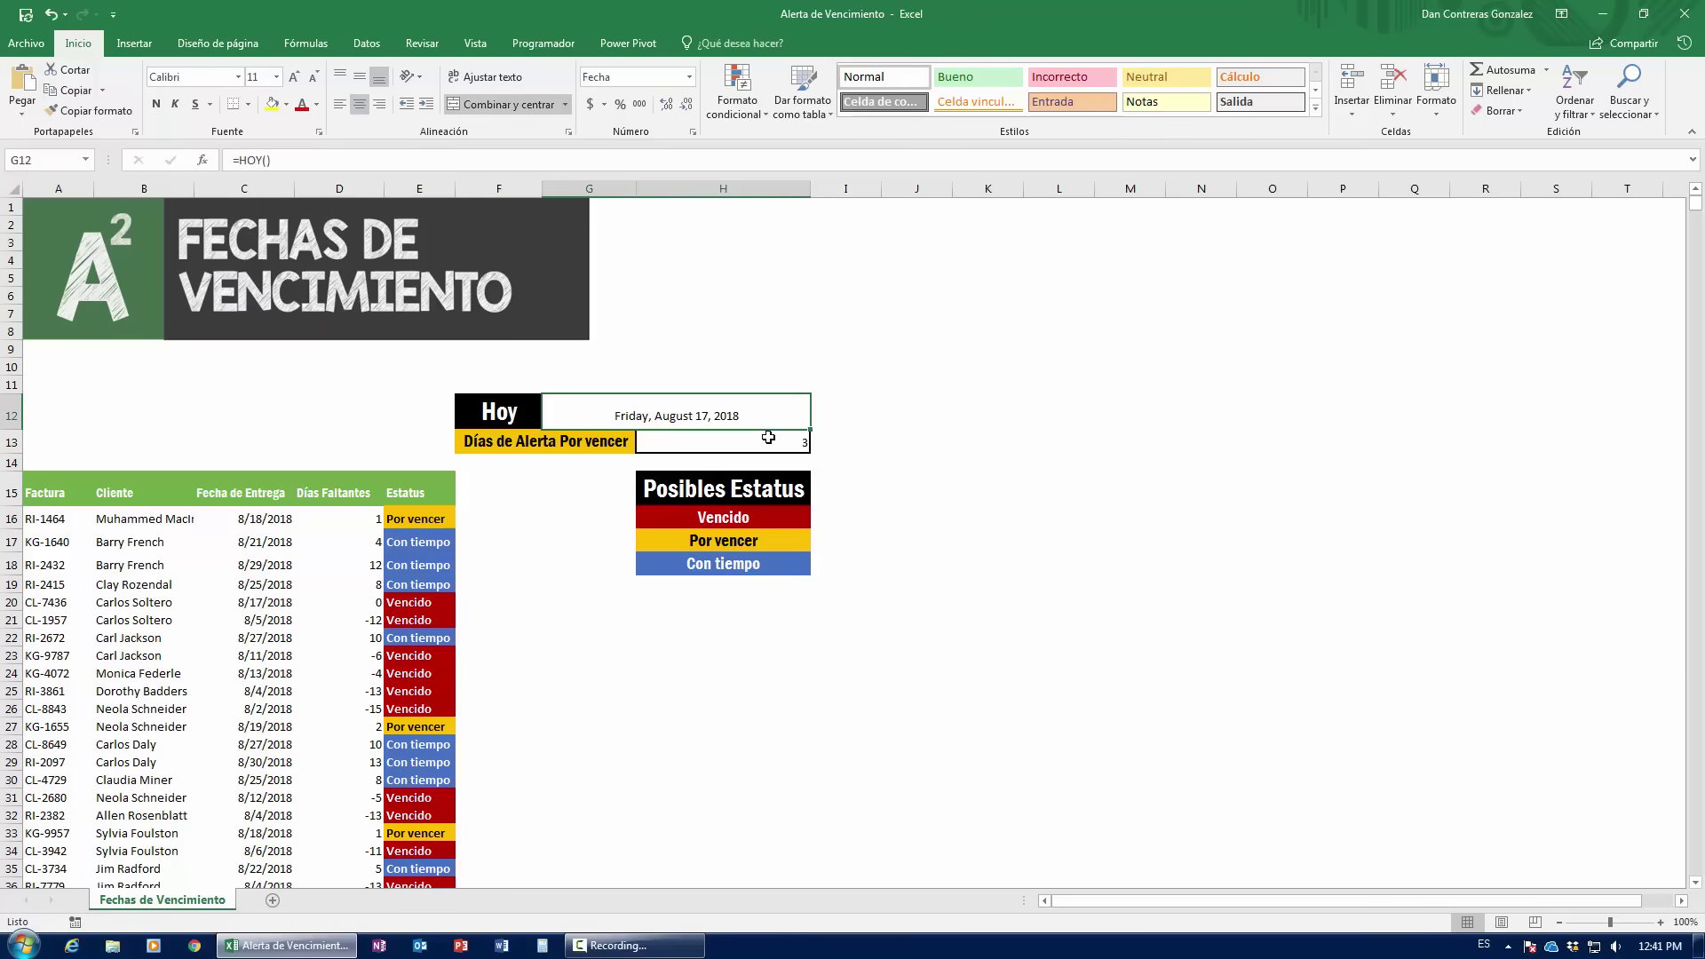
{"action": "left_click", "coordinate": [766, 437]}
{"action": "left_click", "coordinate": [757, 423]}
{"action": "type", "text": "0"}
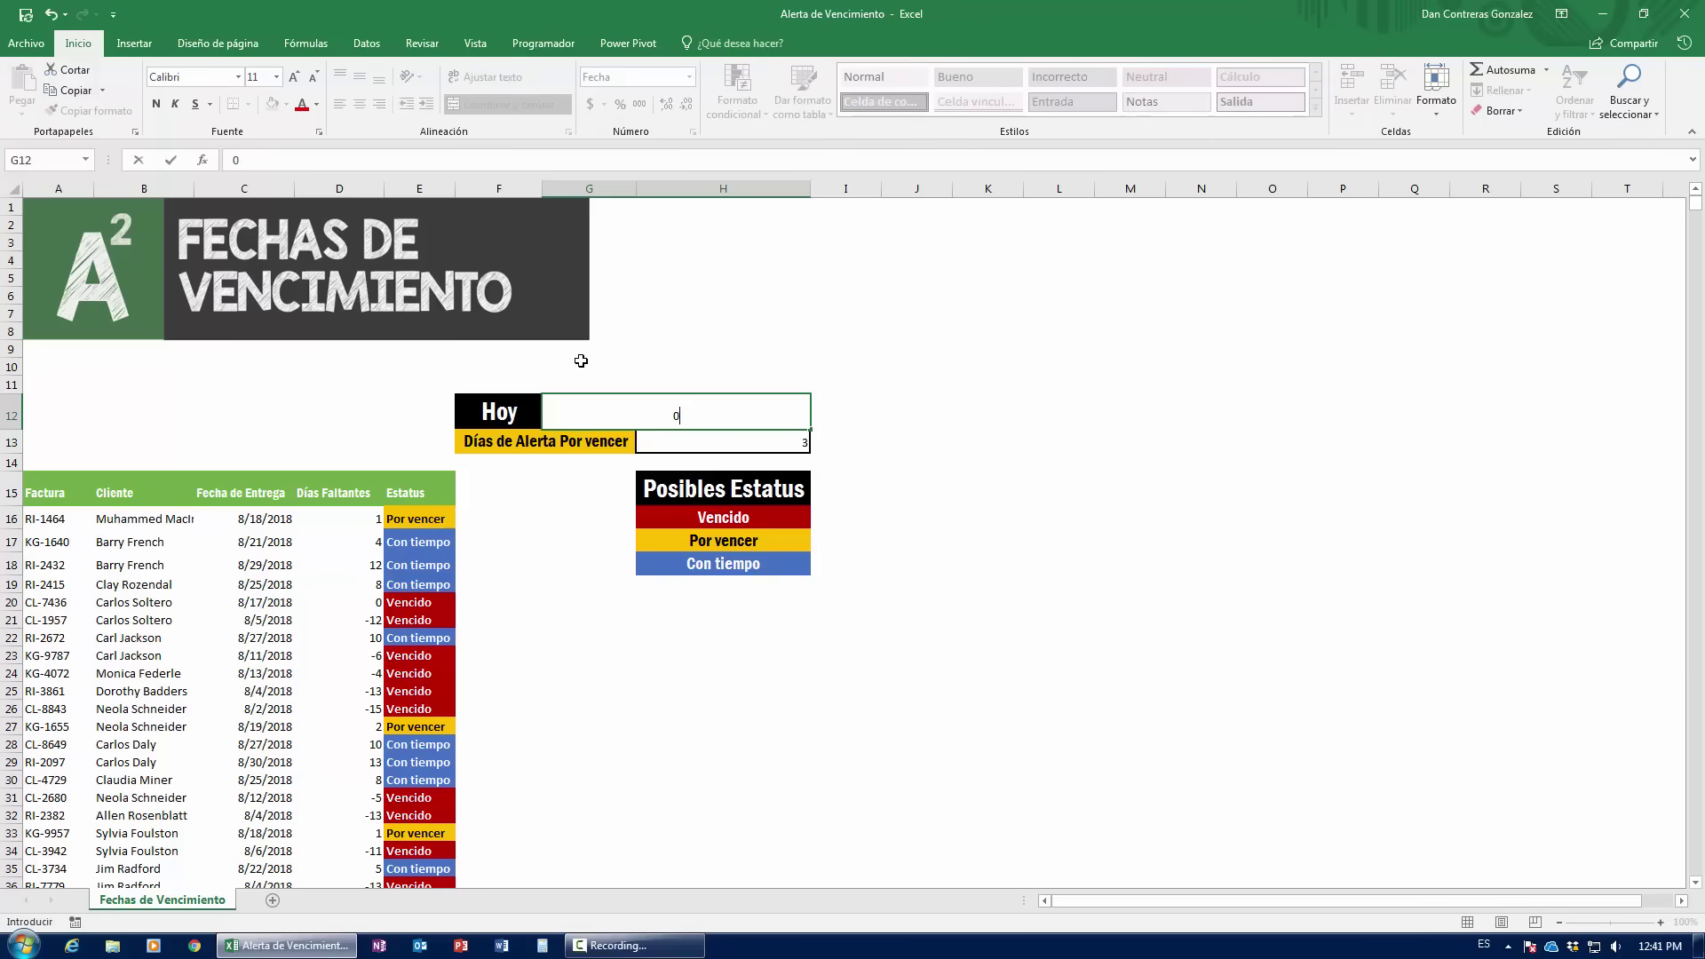
{"action": "type", "text": "8/25/2018"}
{"action": "key", "text": "Return"}
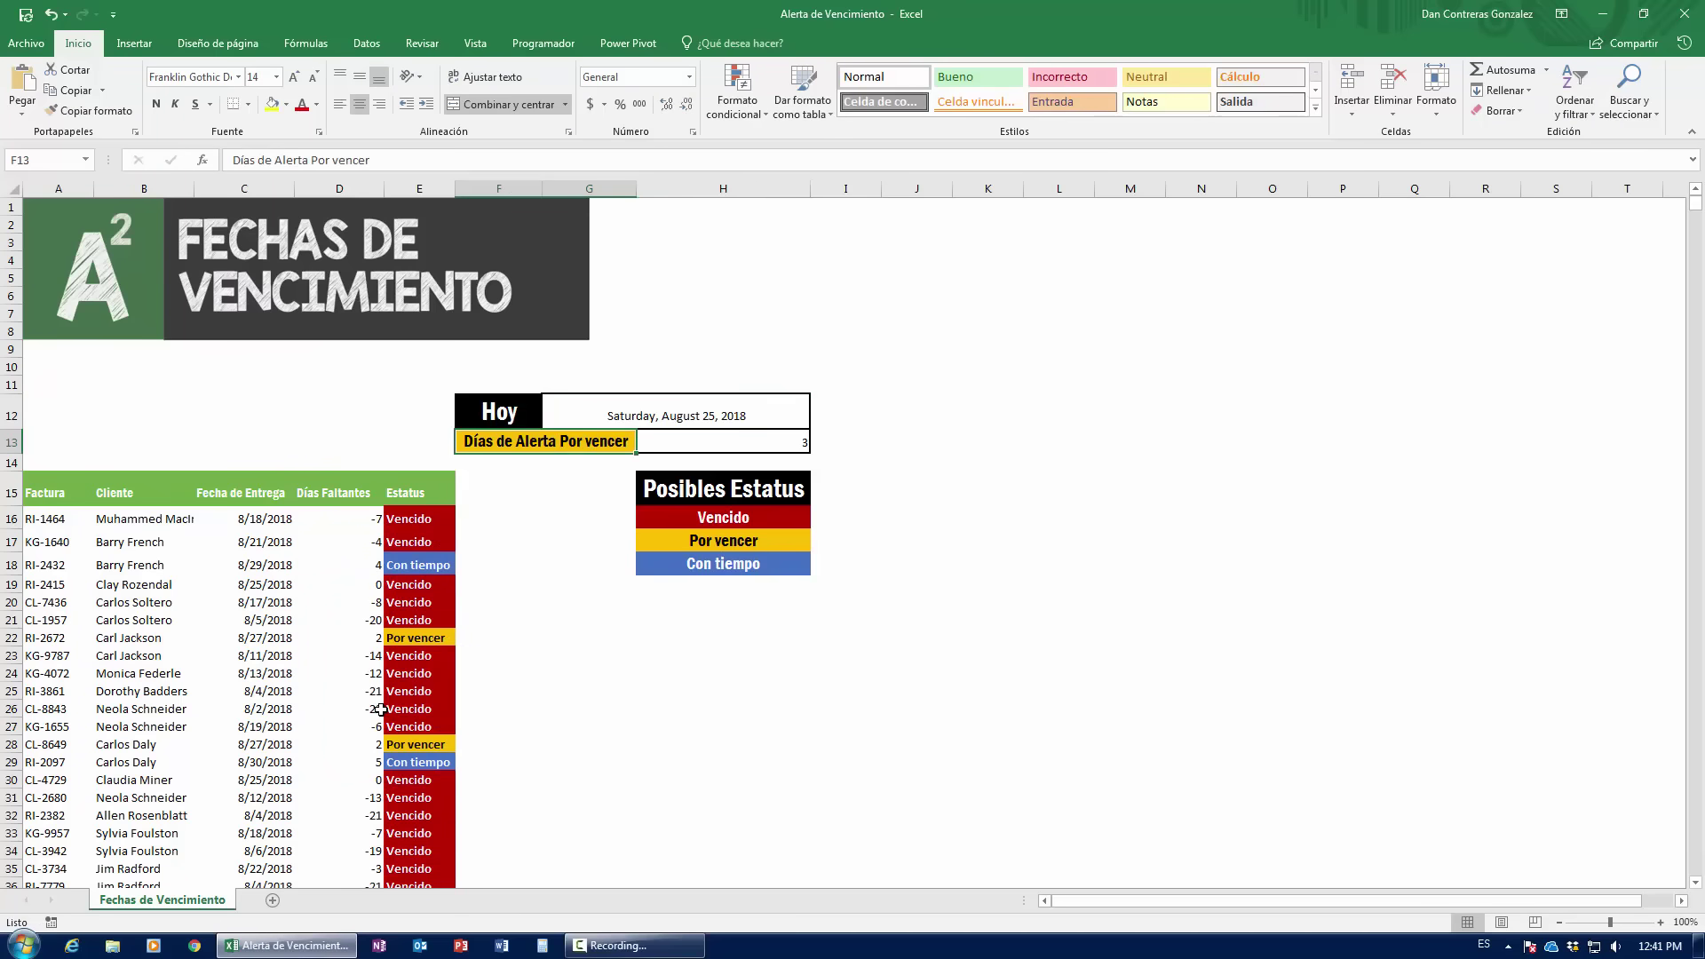
{"action": "left_click", "coordinate": [350, 563]}
{"action": "left_click", "coordinate": [433, 522]}
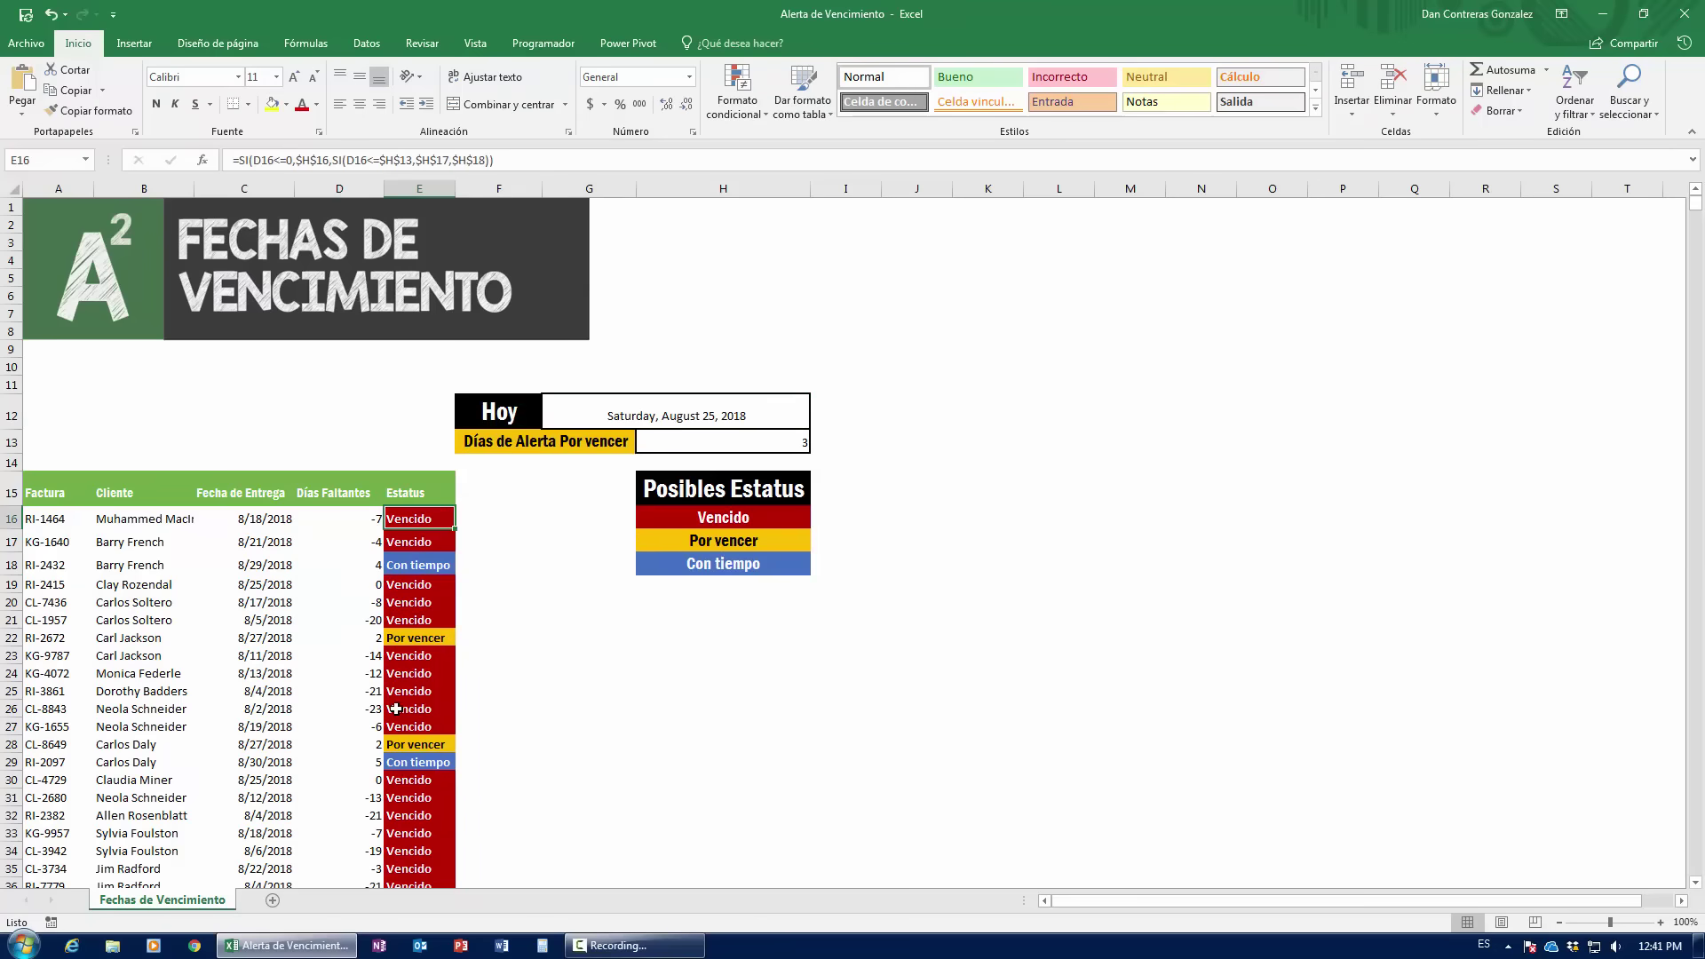
{"action": "scroll", "coordinate": [396, 709], "scroll_direction": "down", "scroll_amount": 9}
{"action": "scroll", "coordinate": [396, 709], "scroll_direction": "down", "scroll_amount": 9}
{"action": "scroll", "coordinate": [396, 708], "scroll_direction": "down", "scroll_amount": 9}
{"action": "scroll", "coordinate": [396, 709], "scroll_direction": "down", "scroll_amount": 10}
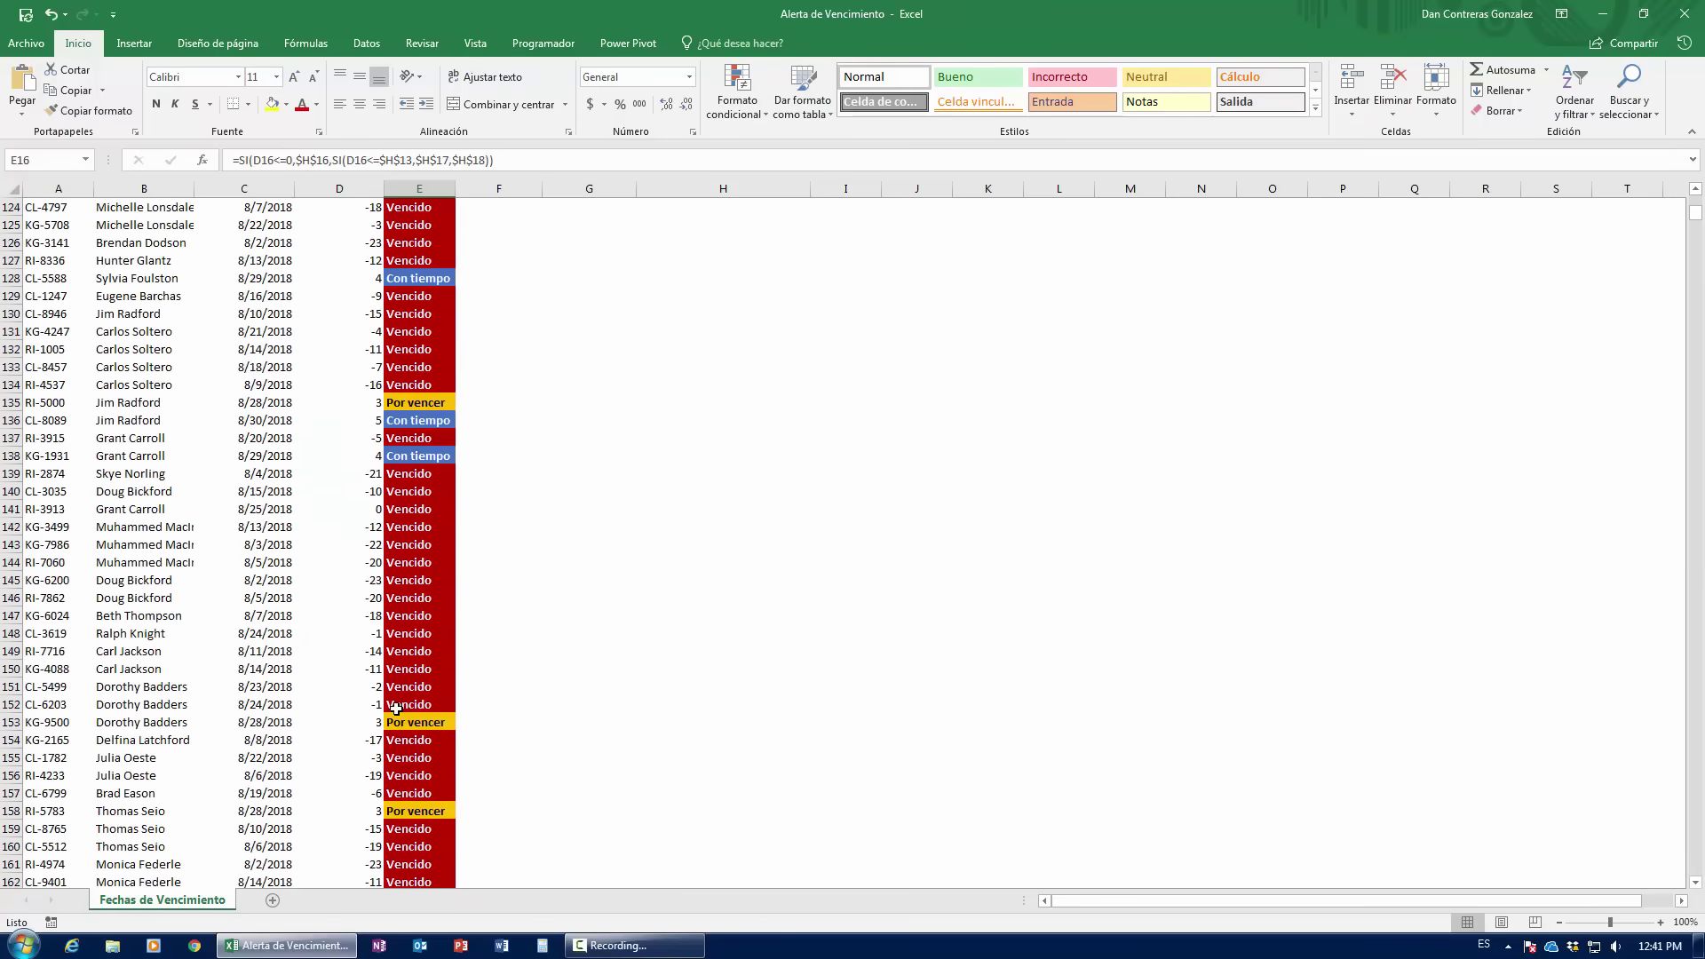
{"action": "scroll", "coordinate": [396, 709], "scroll_direction": "down", "scroll_amount": 11}
{"action": "scroll", "coordinate": [396, 709], "scroll_direction": "down", "scroll_amount": 10}
{"action": "scroll", "coordinate": [396, 708], "scroll_direction": "down", "scroll_amount": 11}
{"action": "scroll", "coordinate": [397, 709], "scroll_direction": "up", "scroll_amount": 9}
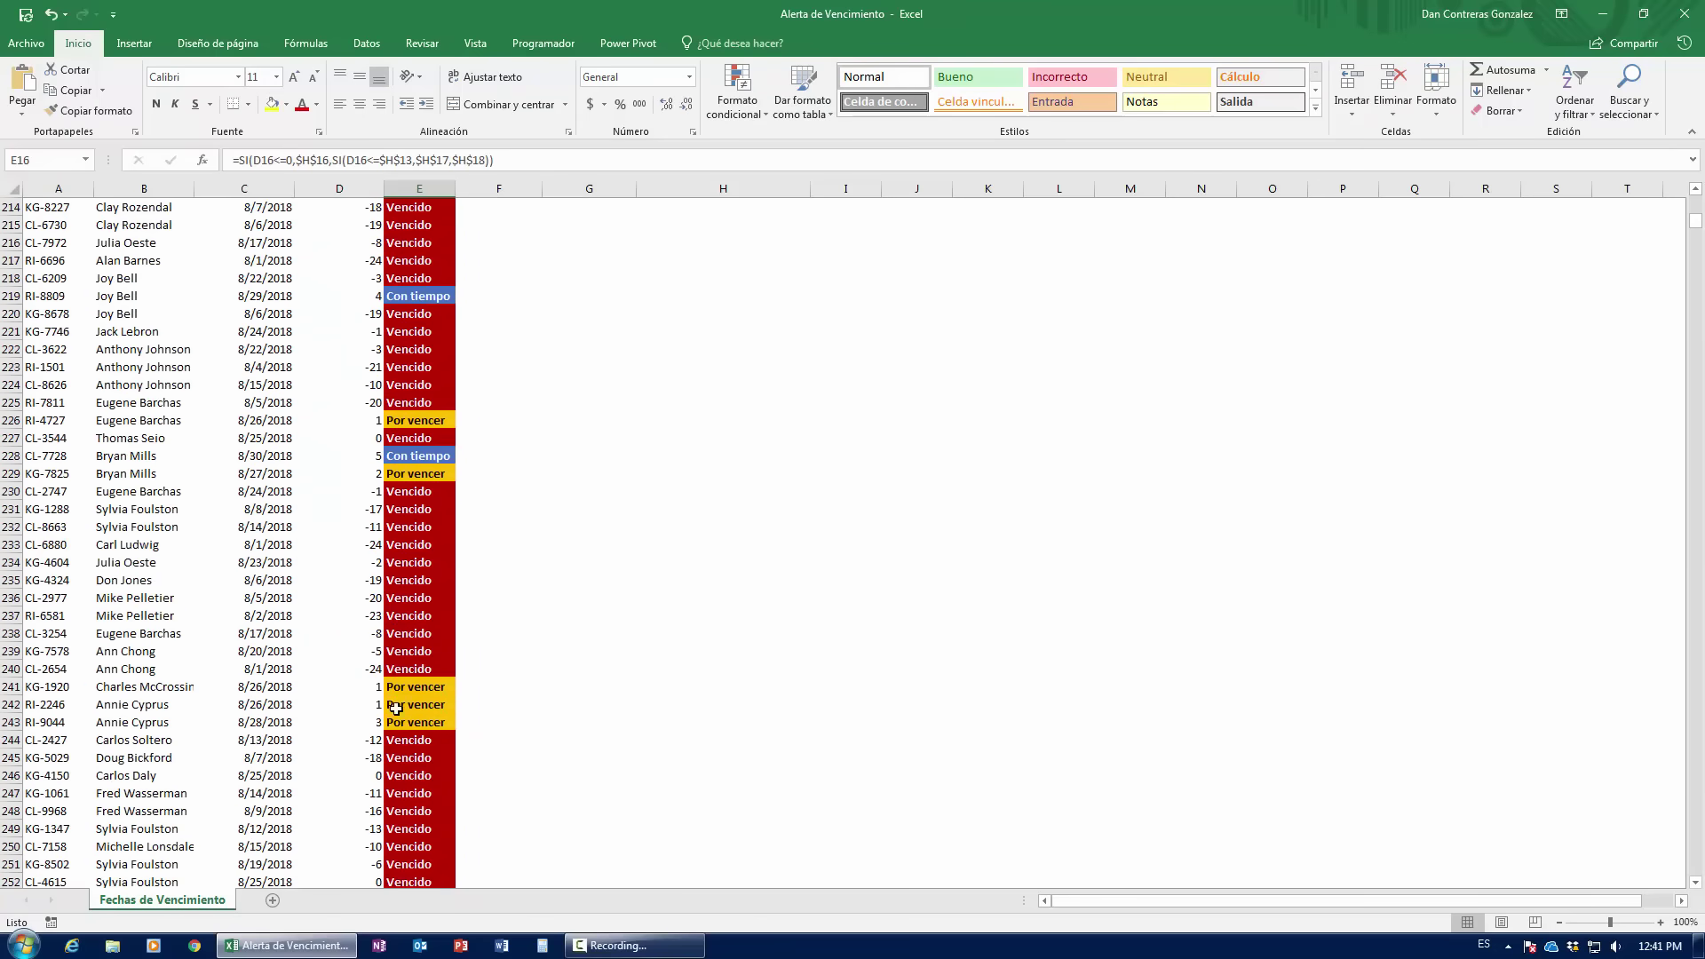
{"action": "scroll", "coordinate": [396, 709], "scroll_direction": "up", "scroll_amount": 8}
{"action": "scroll", "coordinate": [396, 709], "scroll_direction": "up", "scroll_amount": 9}
{"action": "scroll", "coordinate": [396, 708], "scroll_direction": "up", "scroll_amount": 8}
{"action": "scroll", "coordinate": [396, 708], "scroll_direction": "up", "scroll_amount": 12}
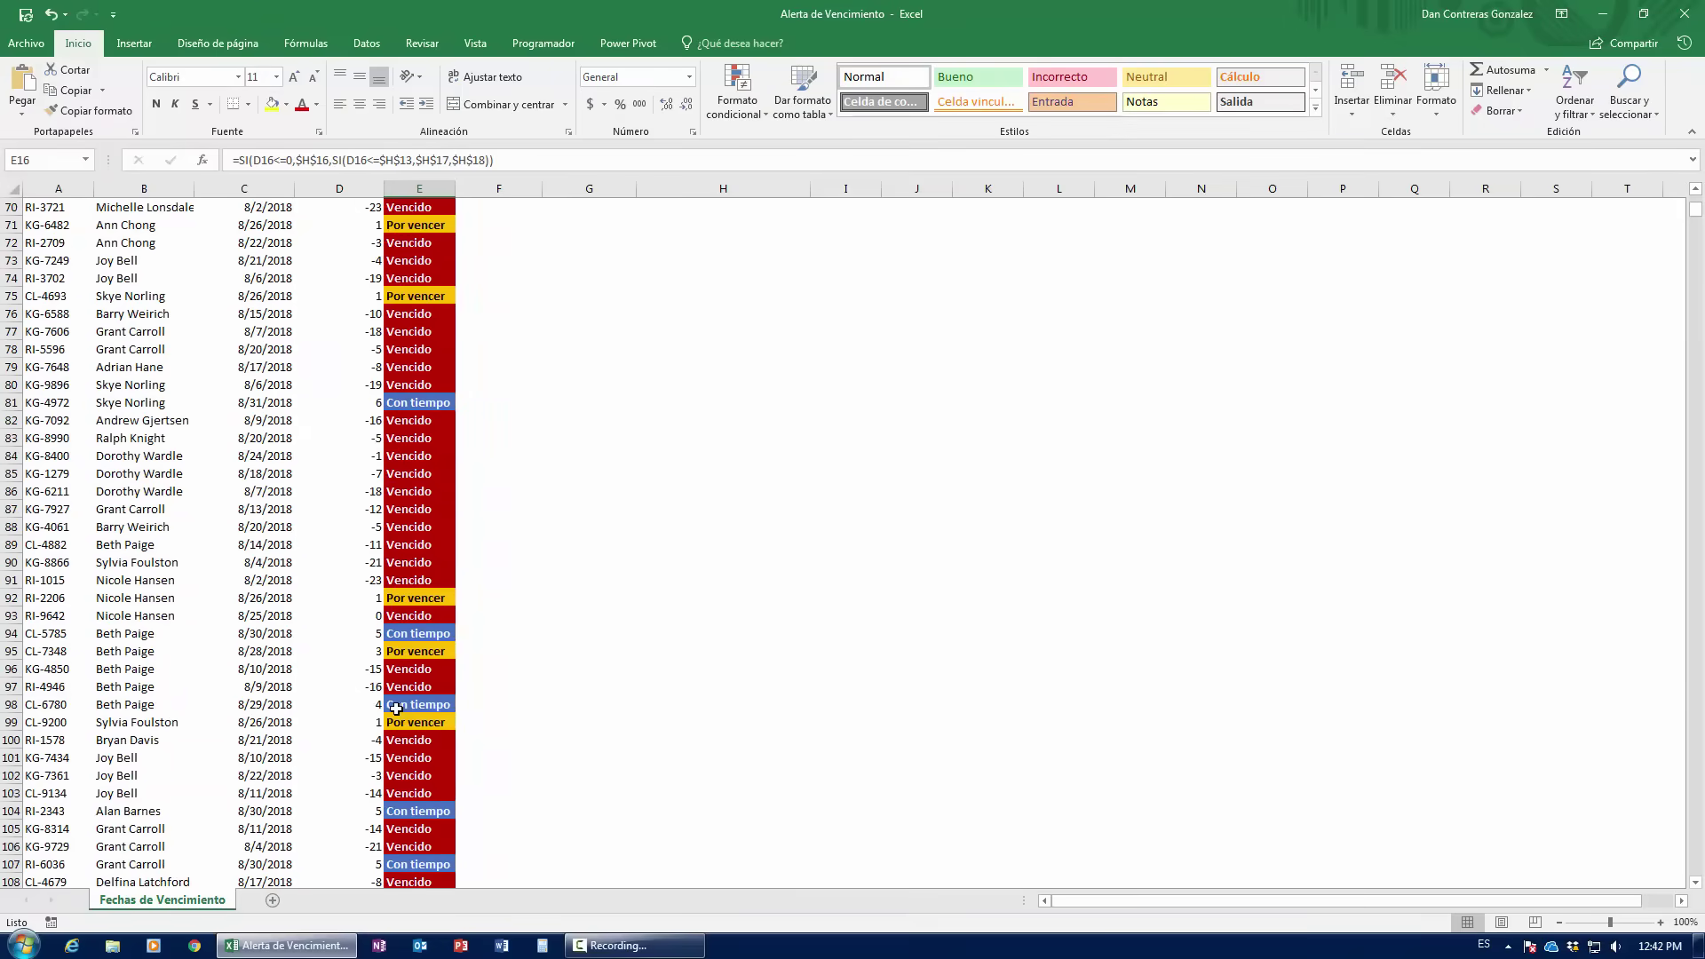
{"action": "scroll", "coordinate": [396, 709], "scroll_direction": "up", "scroll_amount": 12}
{"action": "scroll", "coordinate": [396, 708], "scroll_direction": "up", "scroll_amount": 11}
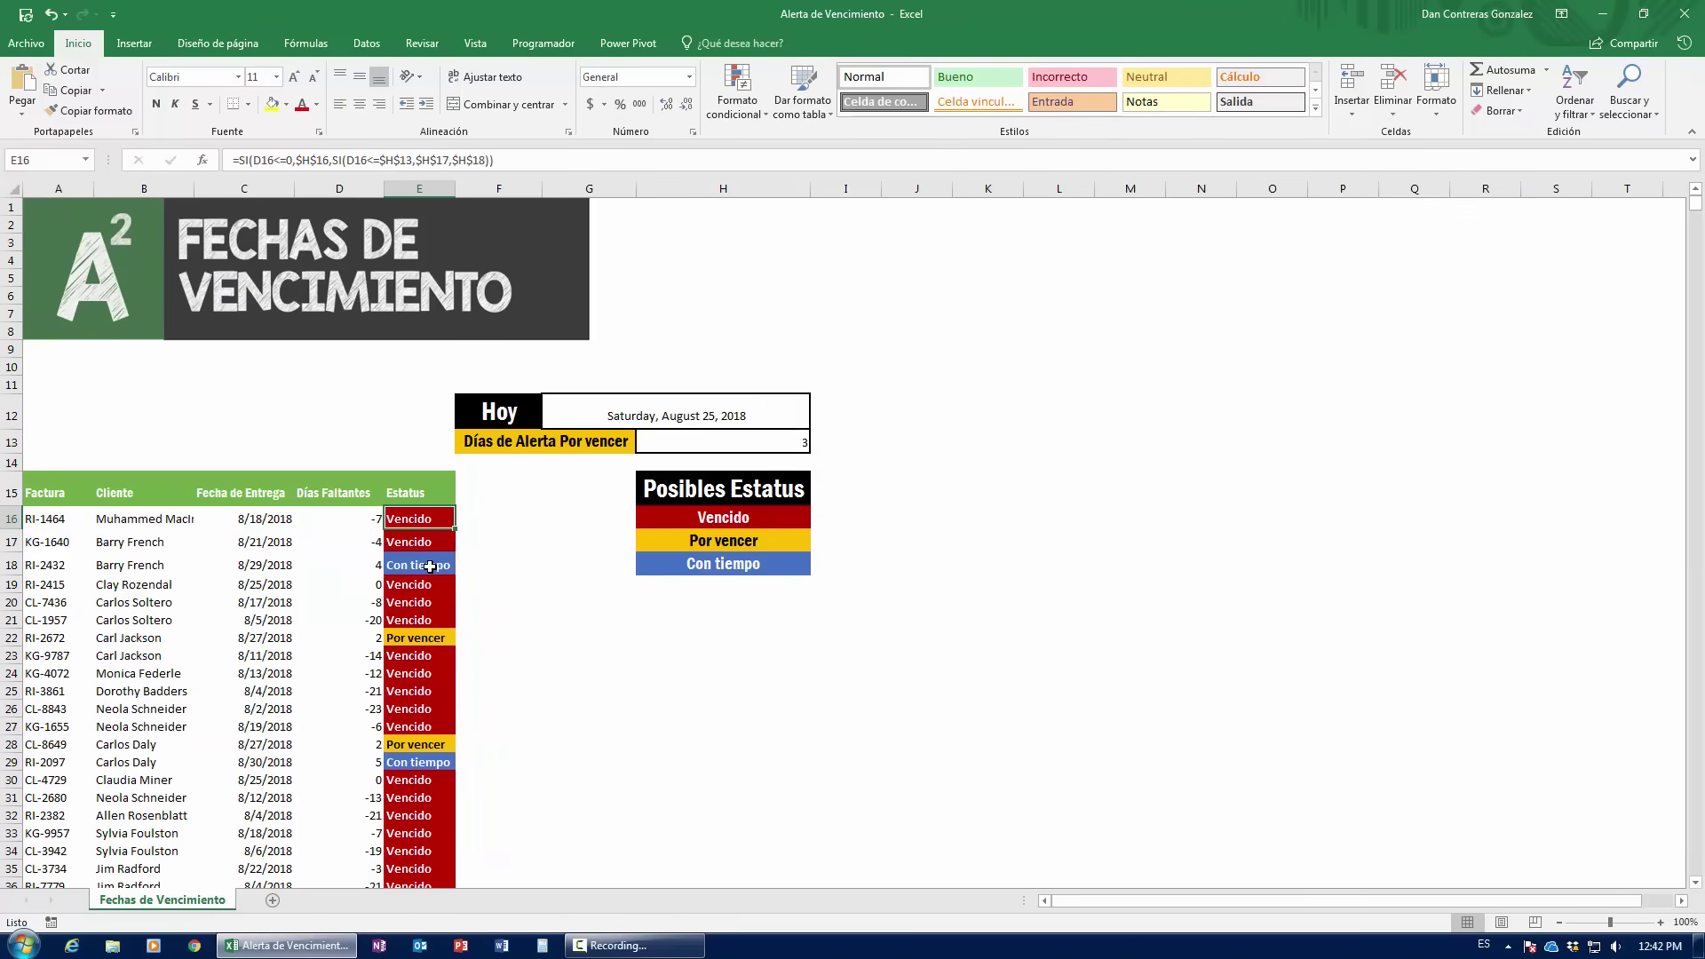
- Enter 02/08/2018 as the Hoy date and confirm every invoice shows blue Con tiempo
{"action": "left_click", "coordinate": [613, 417]}
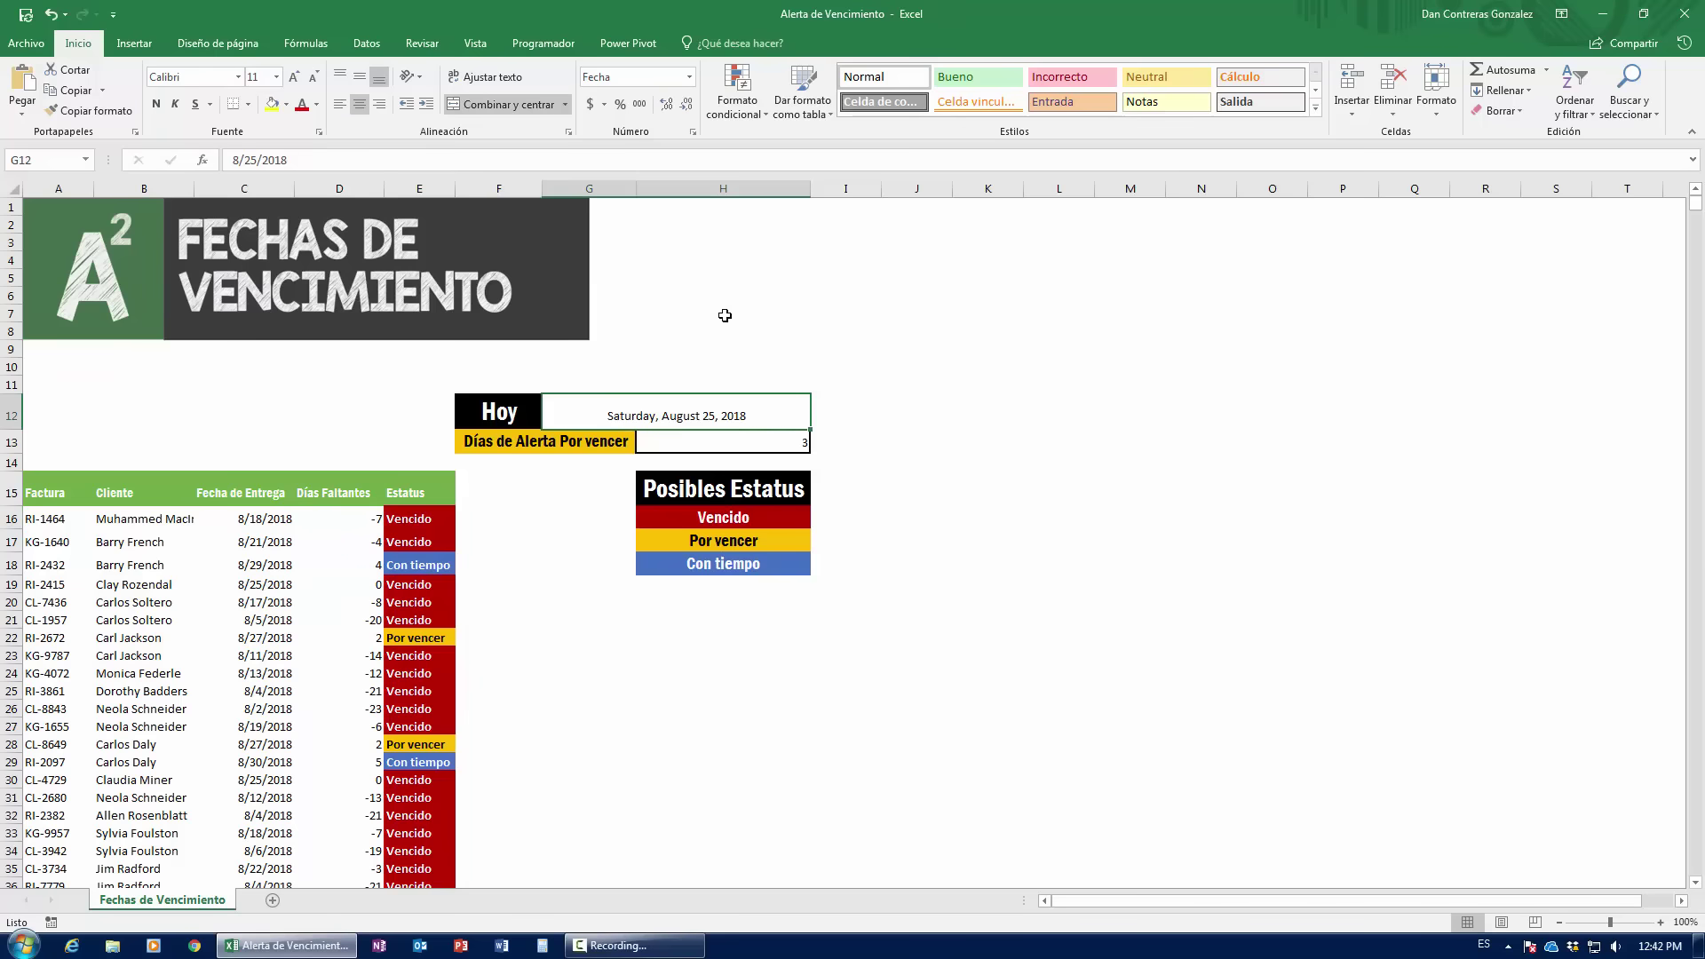
{"action": "type", "text": "02/08"}
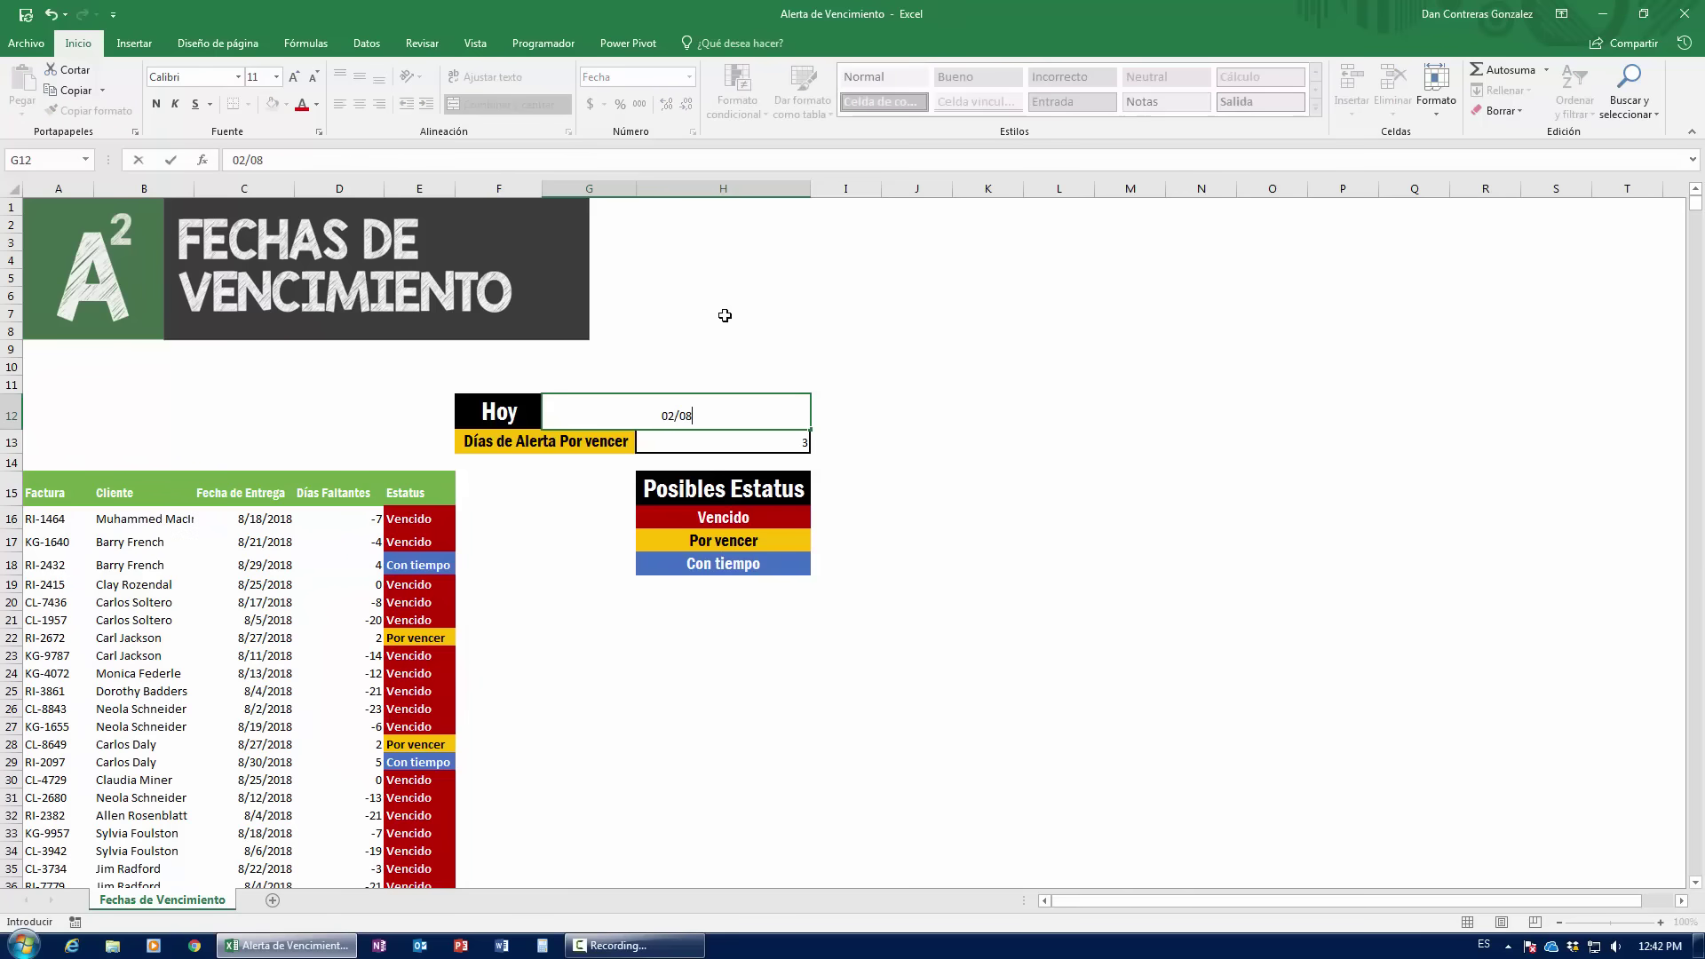
{"action": "type", "text": "/2018"}
{"action": "key", "text": "Return"}
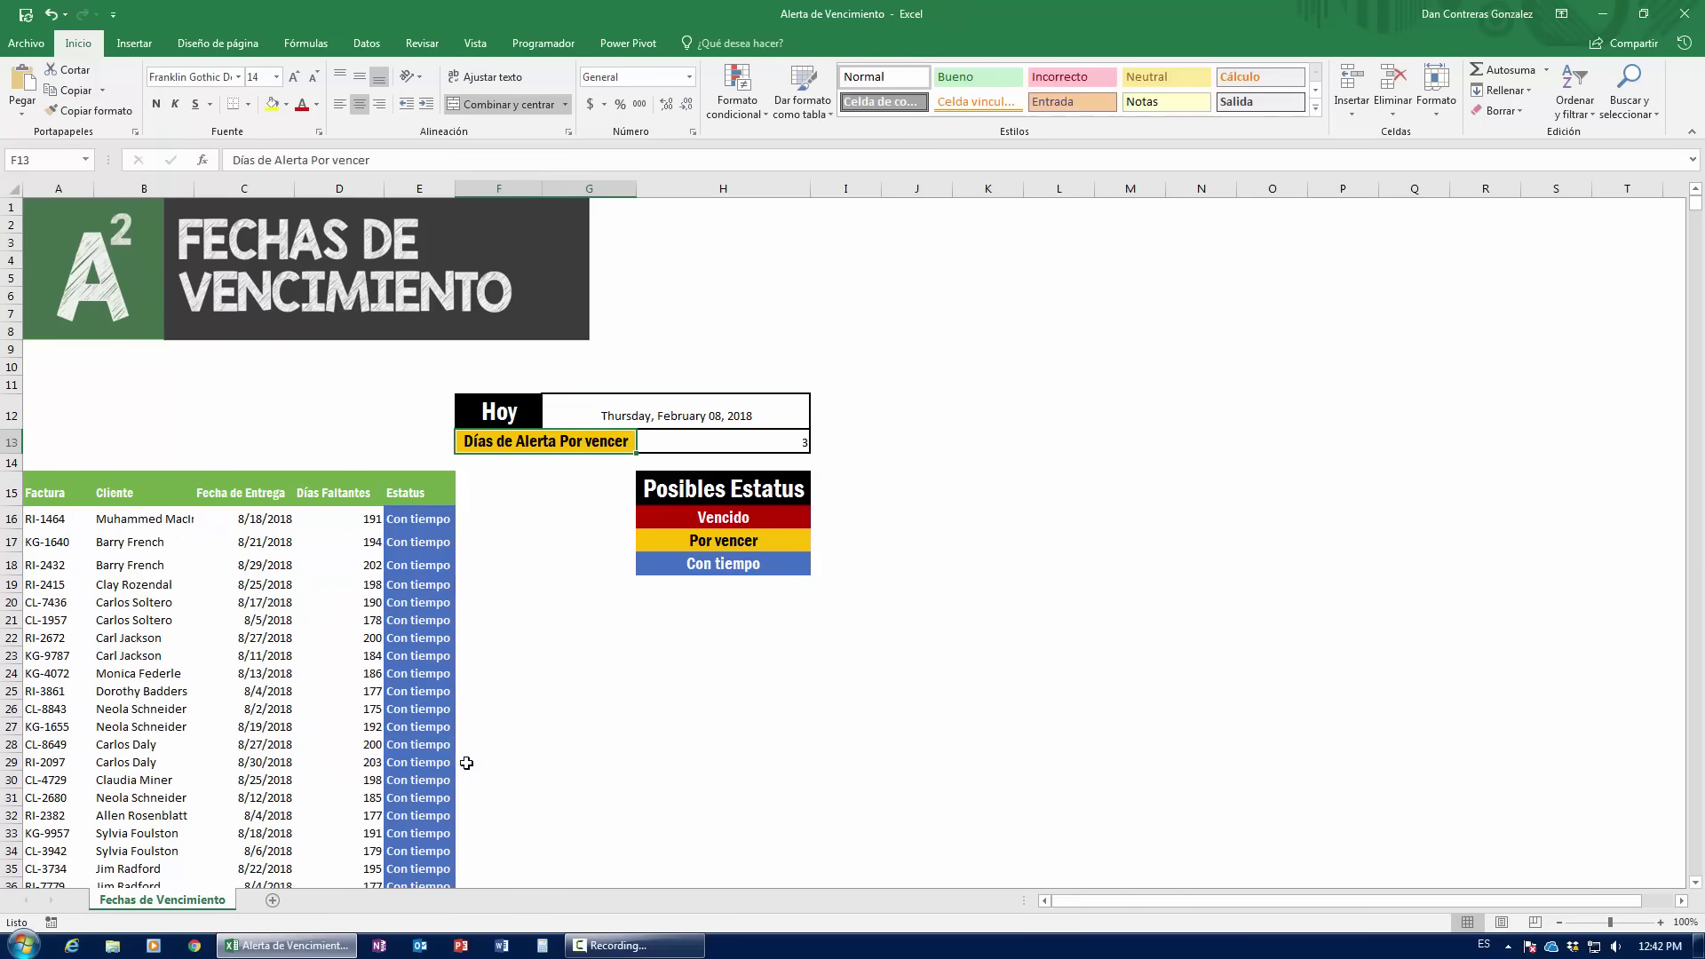
{"action": "scroll", "coordinate": [458, 753], "scroll_direction": "down", "scroll_amount": 13}
{"action": "scroll", "coordinate": [454, 743], "scroll_direction": "down", "scroll_amount": 20}
{"action": "scroll", "coordinate": [436, 711], "scroll_direction": "down", "scroll_amount": 20}
{"action": "left_click", "coordinate": [430, 703]}
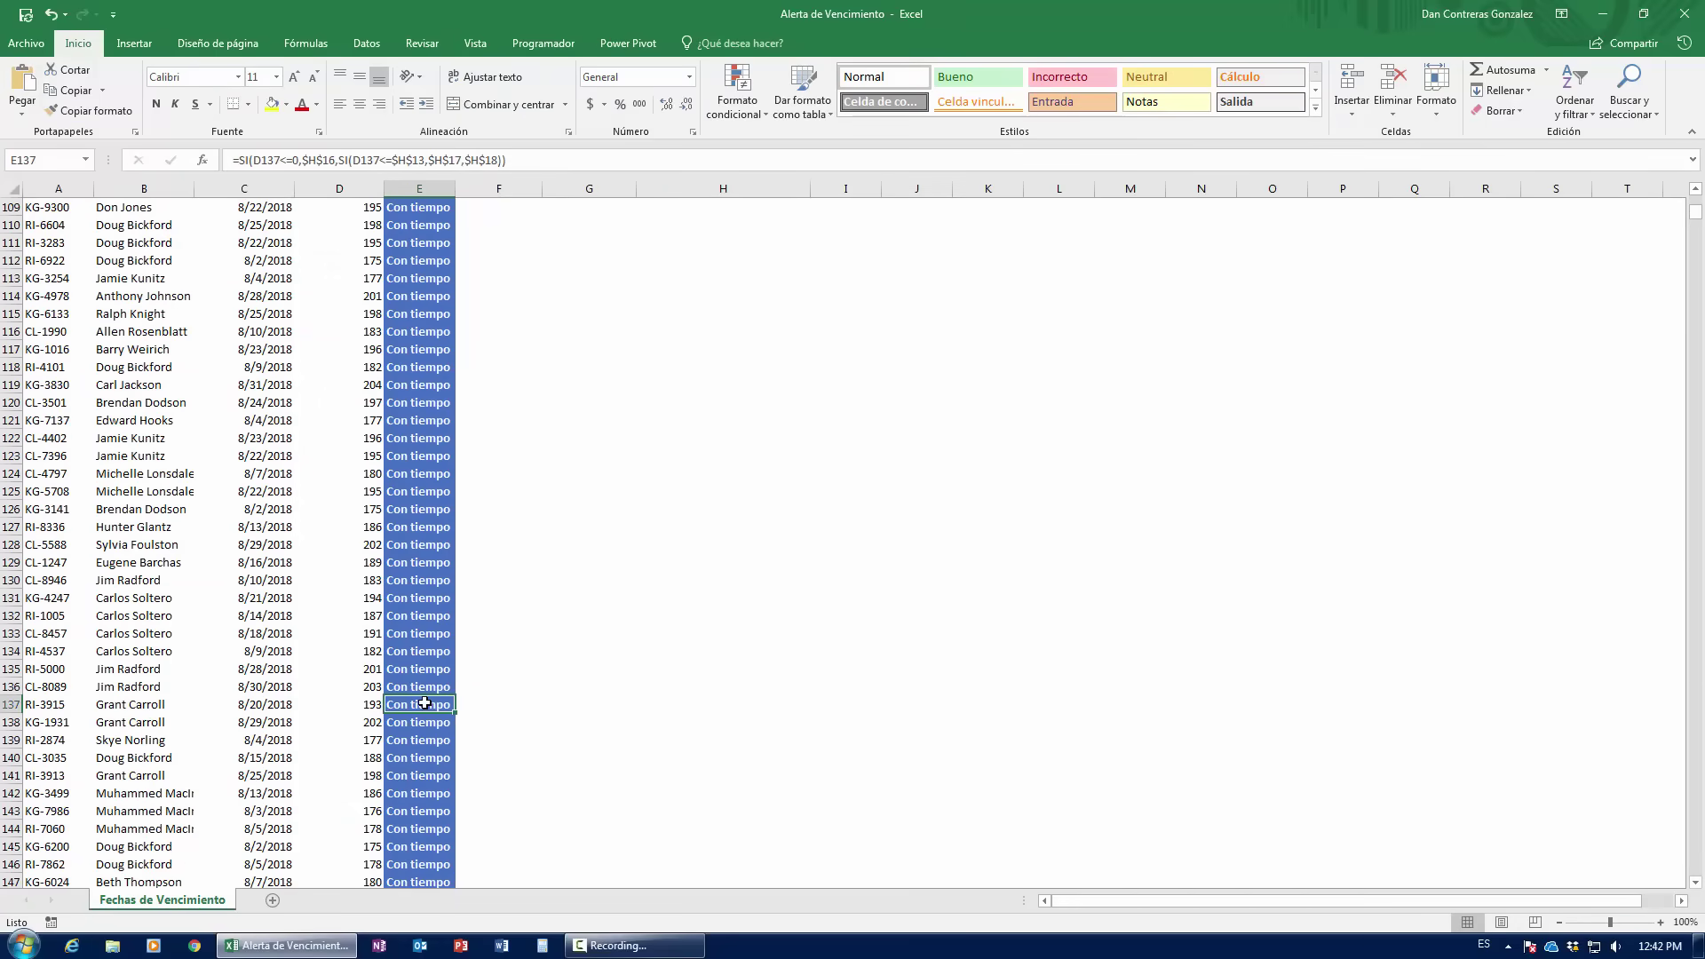
{"action": "scroll", "coordinate": [424, 702], "scroll_direction": "up", "scroll_amount": 5}
{"action": "key", "text": "ctrl+Up"}
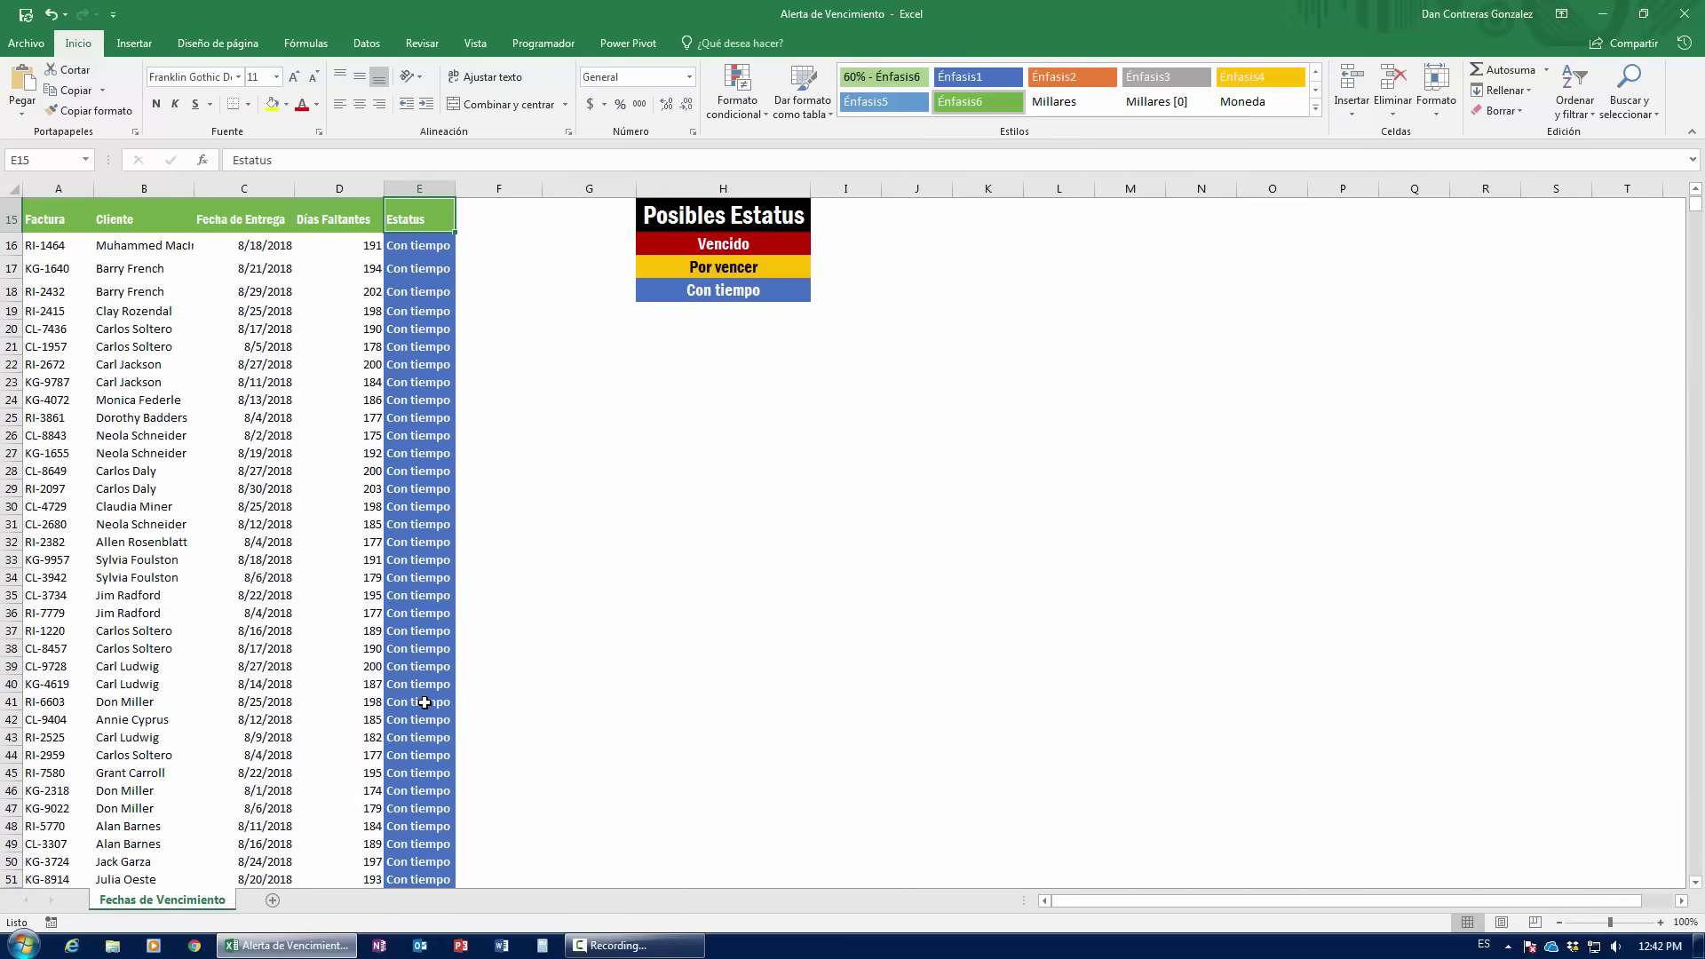
{"action": "scroll", "coordinate": [425, 702], "scroll_direction": "up", "scroll_amount": 5}
- Put =HOY() back in the Hoy cell G12 so it shows August 17, 2018
{"action": "left_click", "coordinate": [696, 413]}
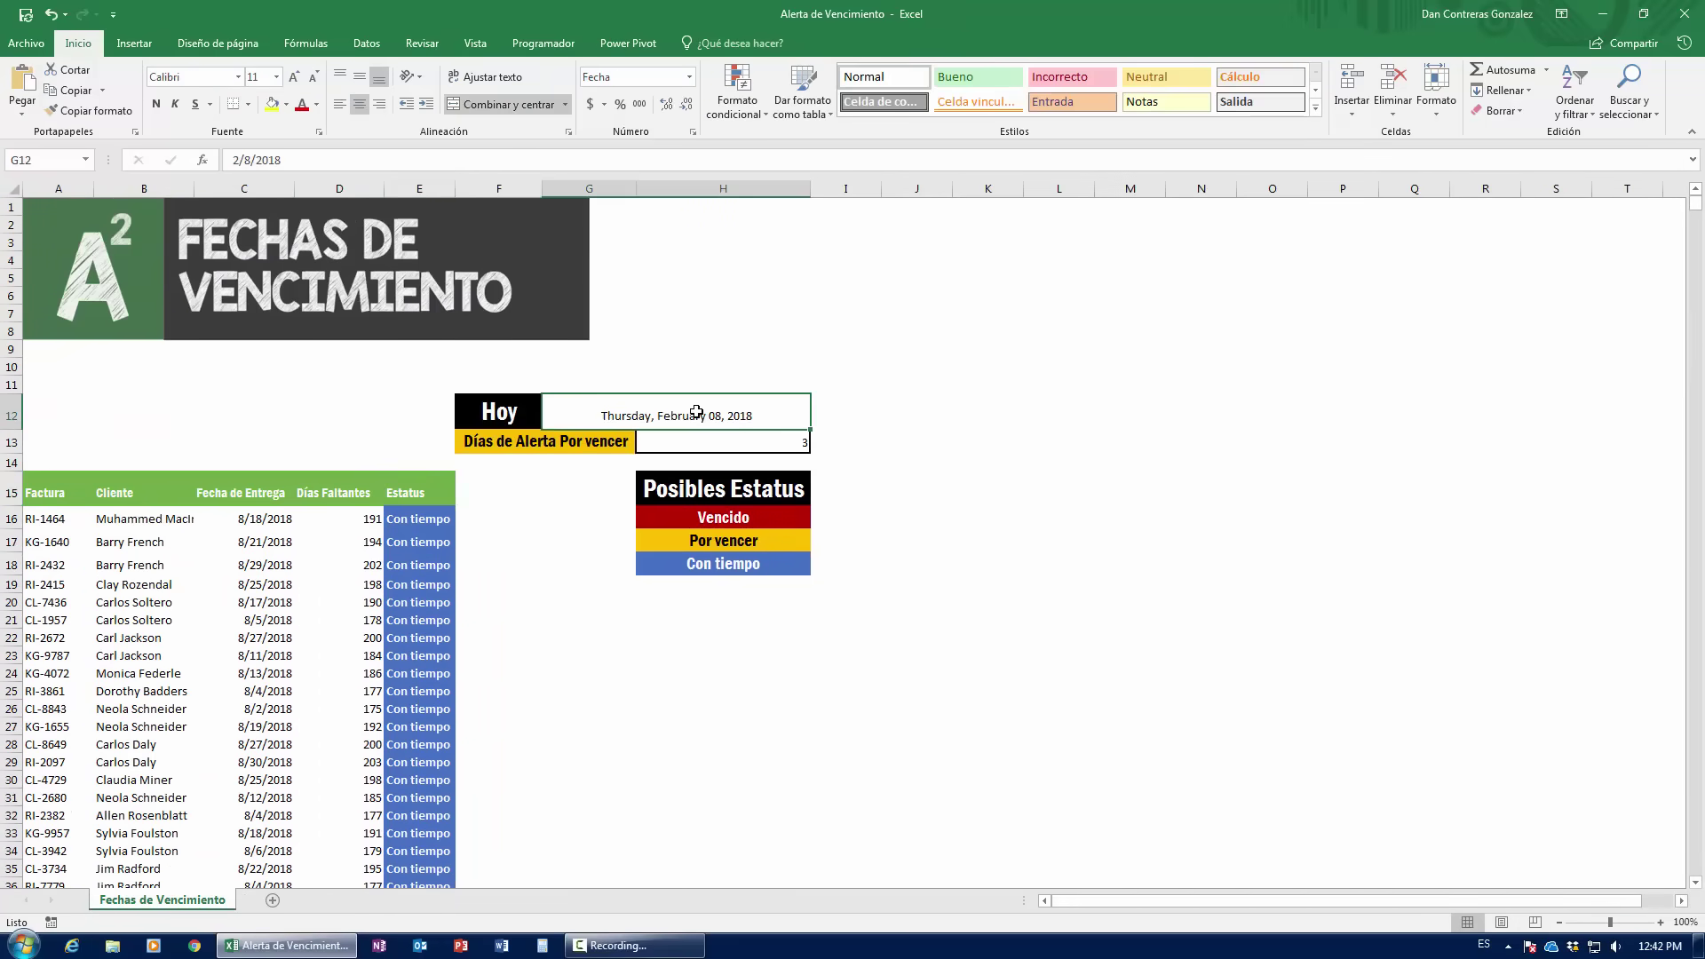
{"action": "type", "text": "8/7/2018"}
{"action": "type", "text": "=hoy()"}
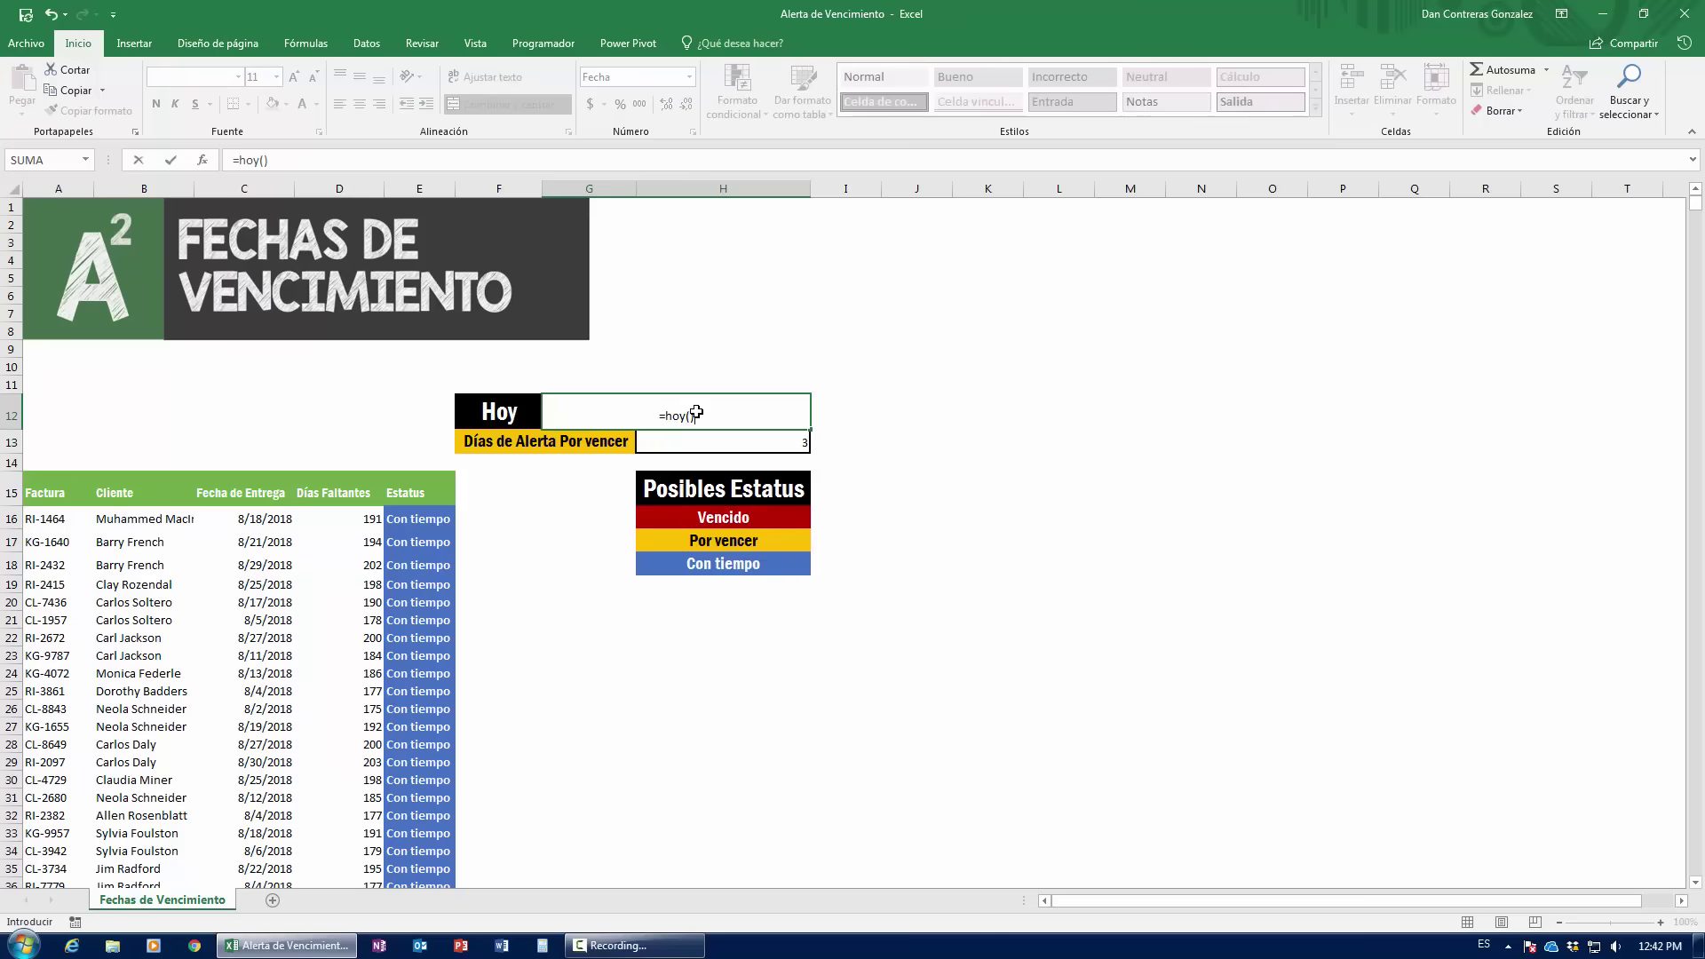
{"action": "key", "text": "Return"}
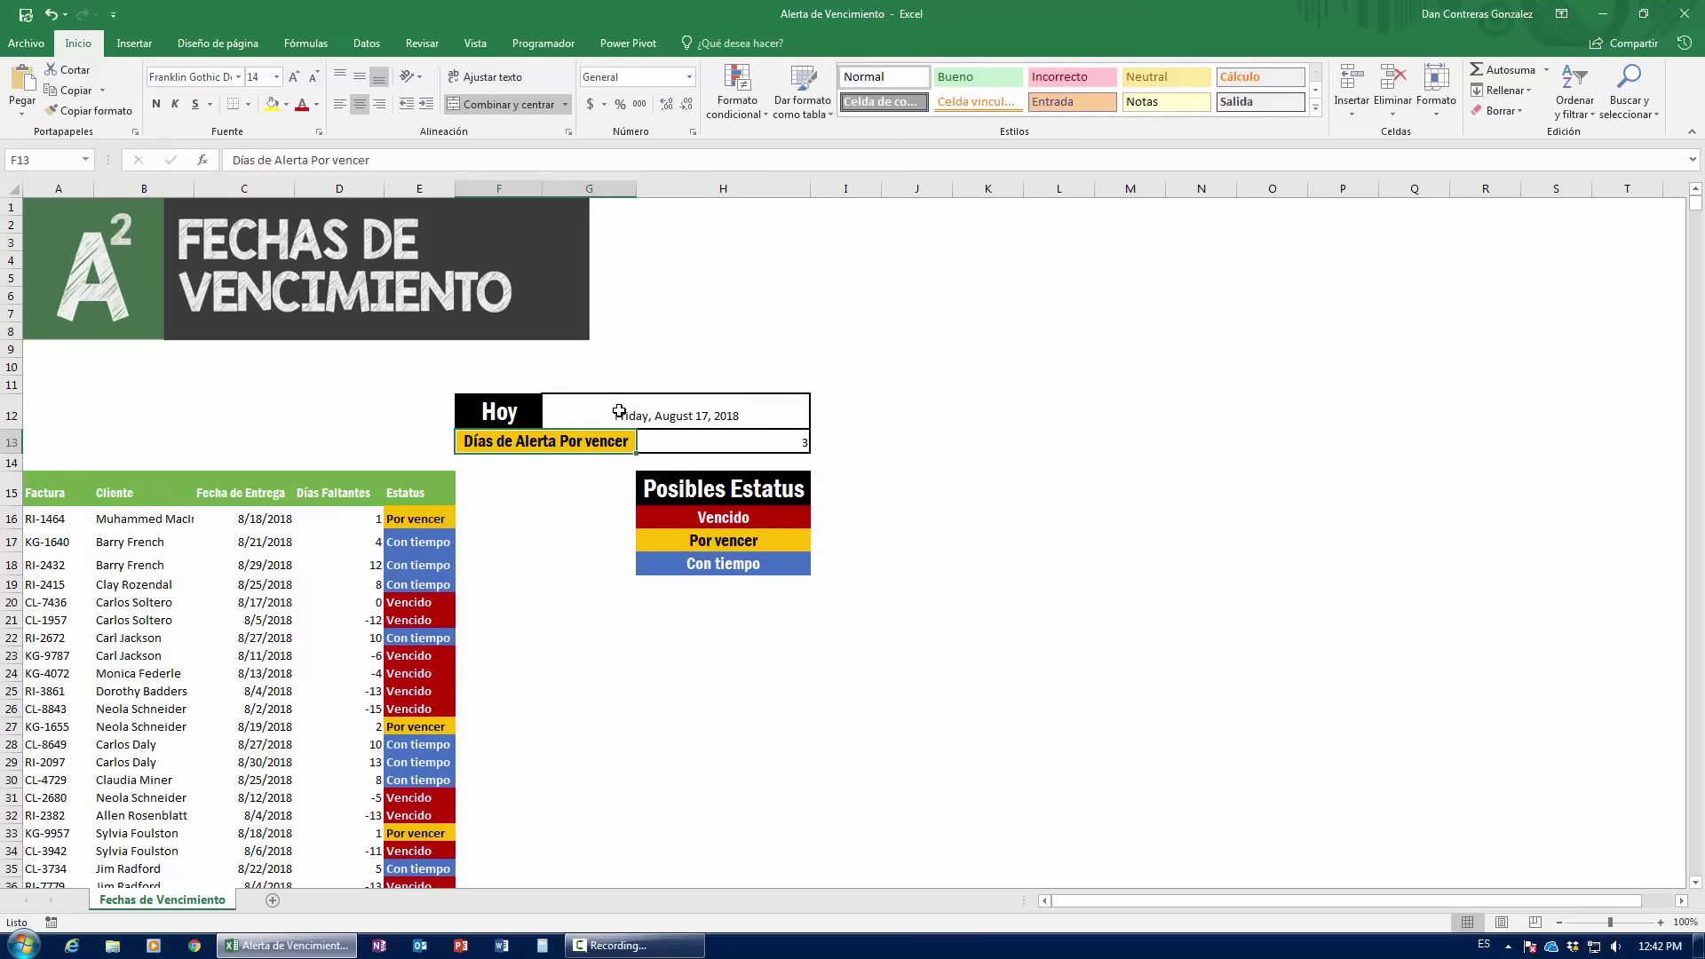
{"action": "left_click", "coordinate": [619, 411]}
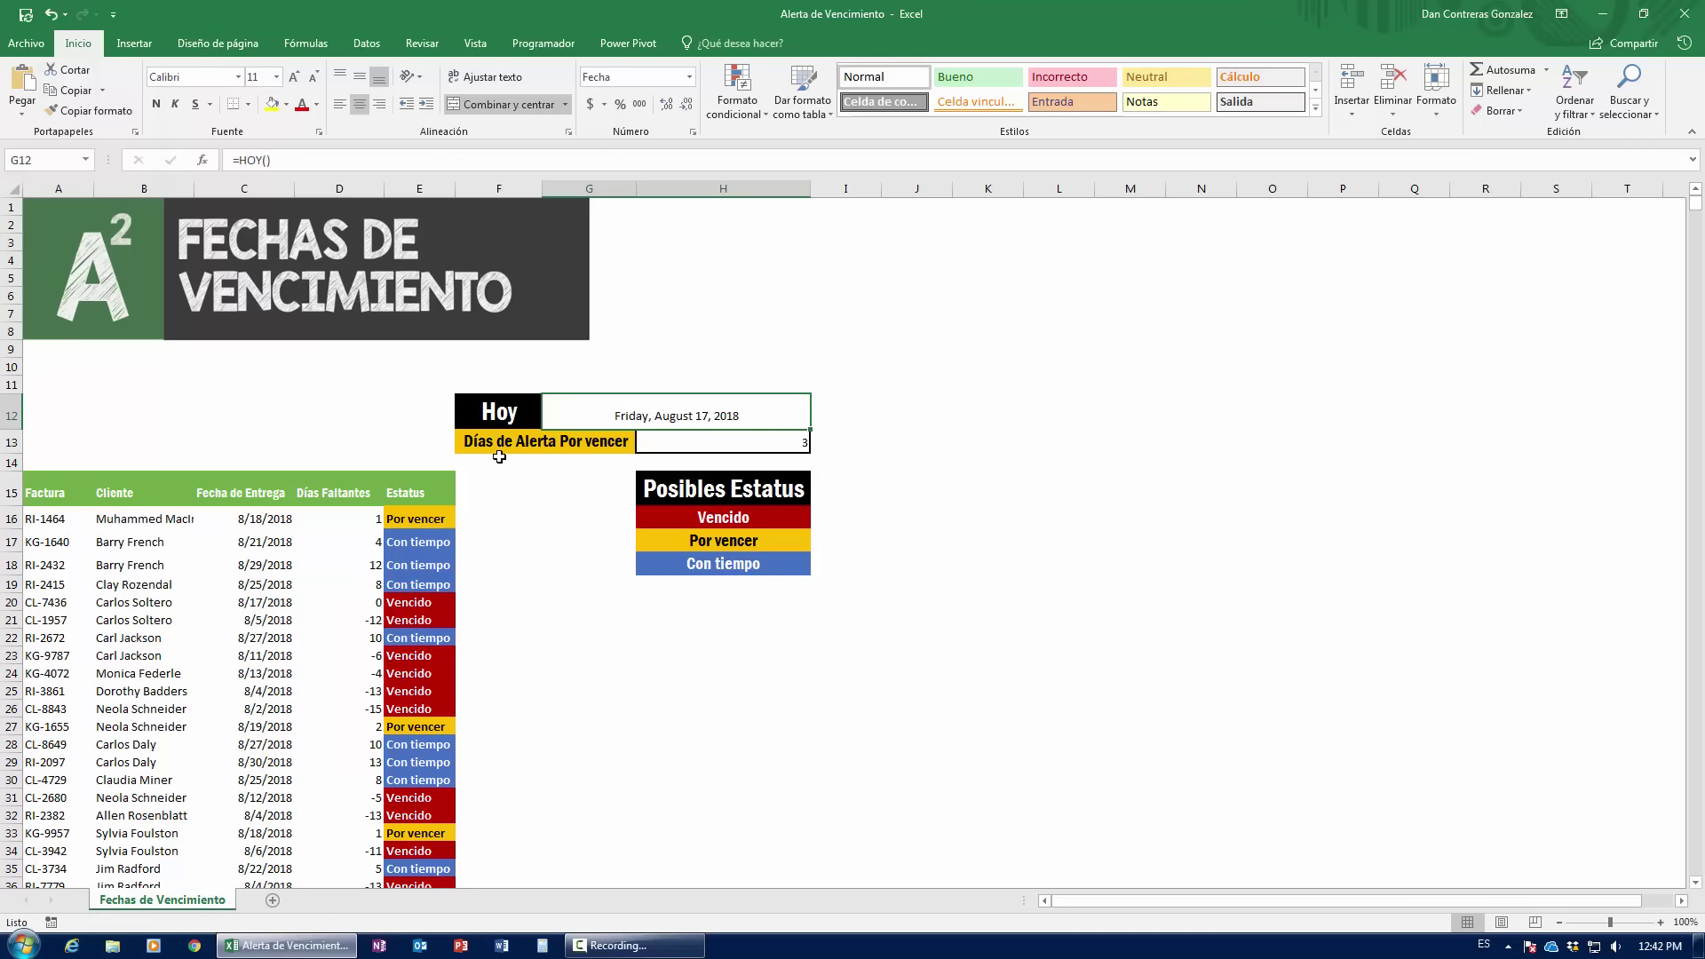
- Change the alert-days value to 5 and review how the statuses update
{"action": "left_click", "coordinate": [737, 445]}
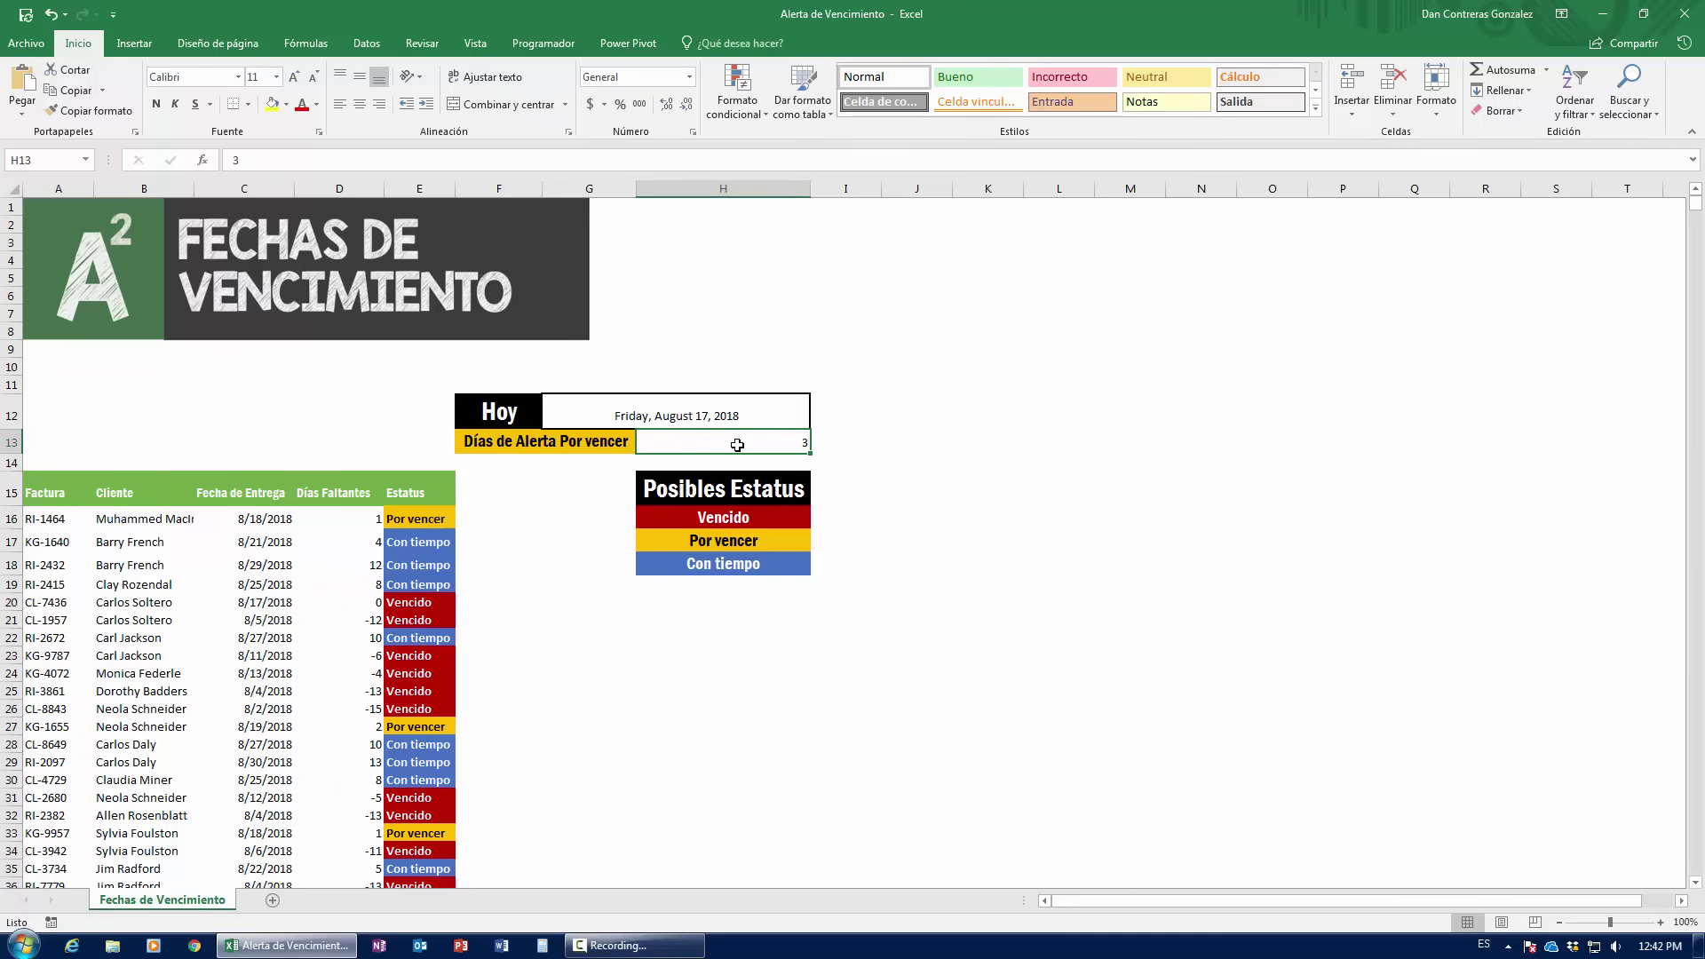
{"action": "type", "text": "5"}
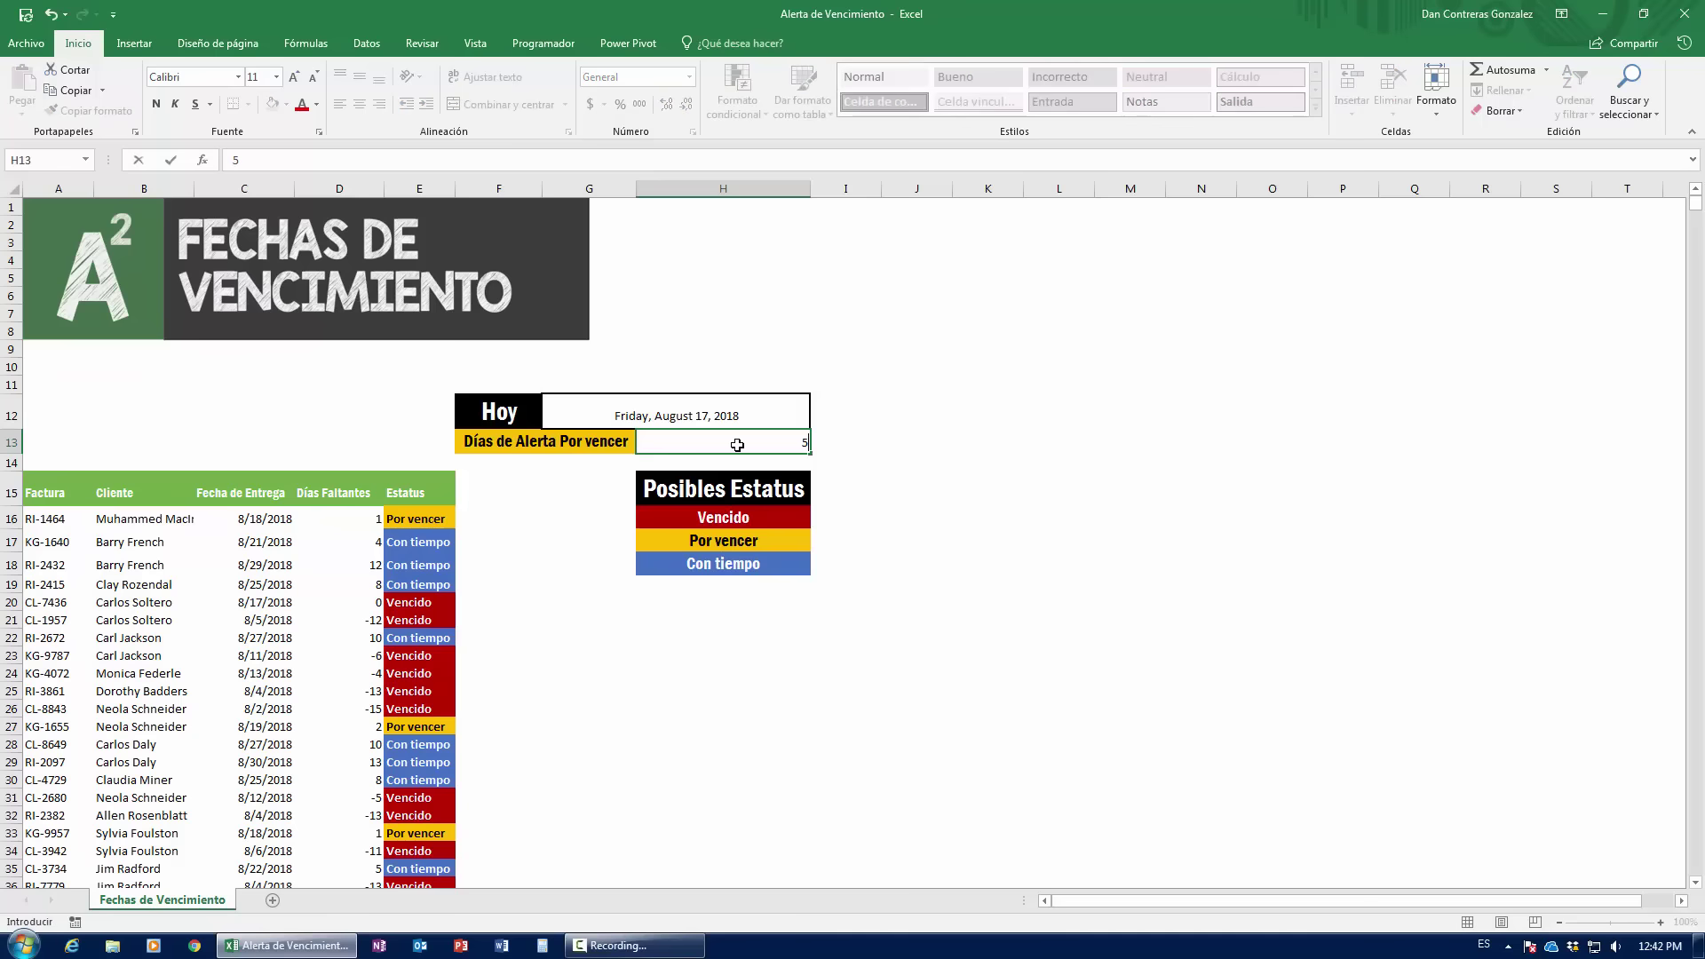
{"action": "key", "text": "Return"}
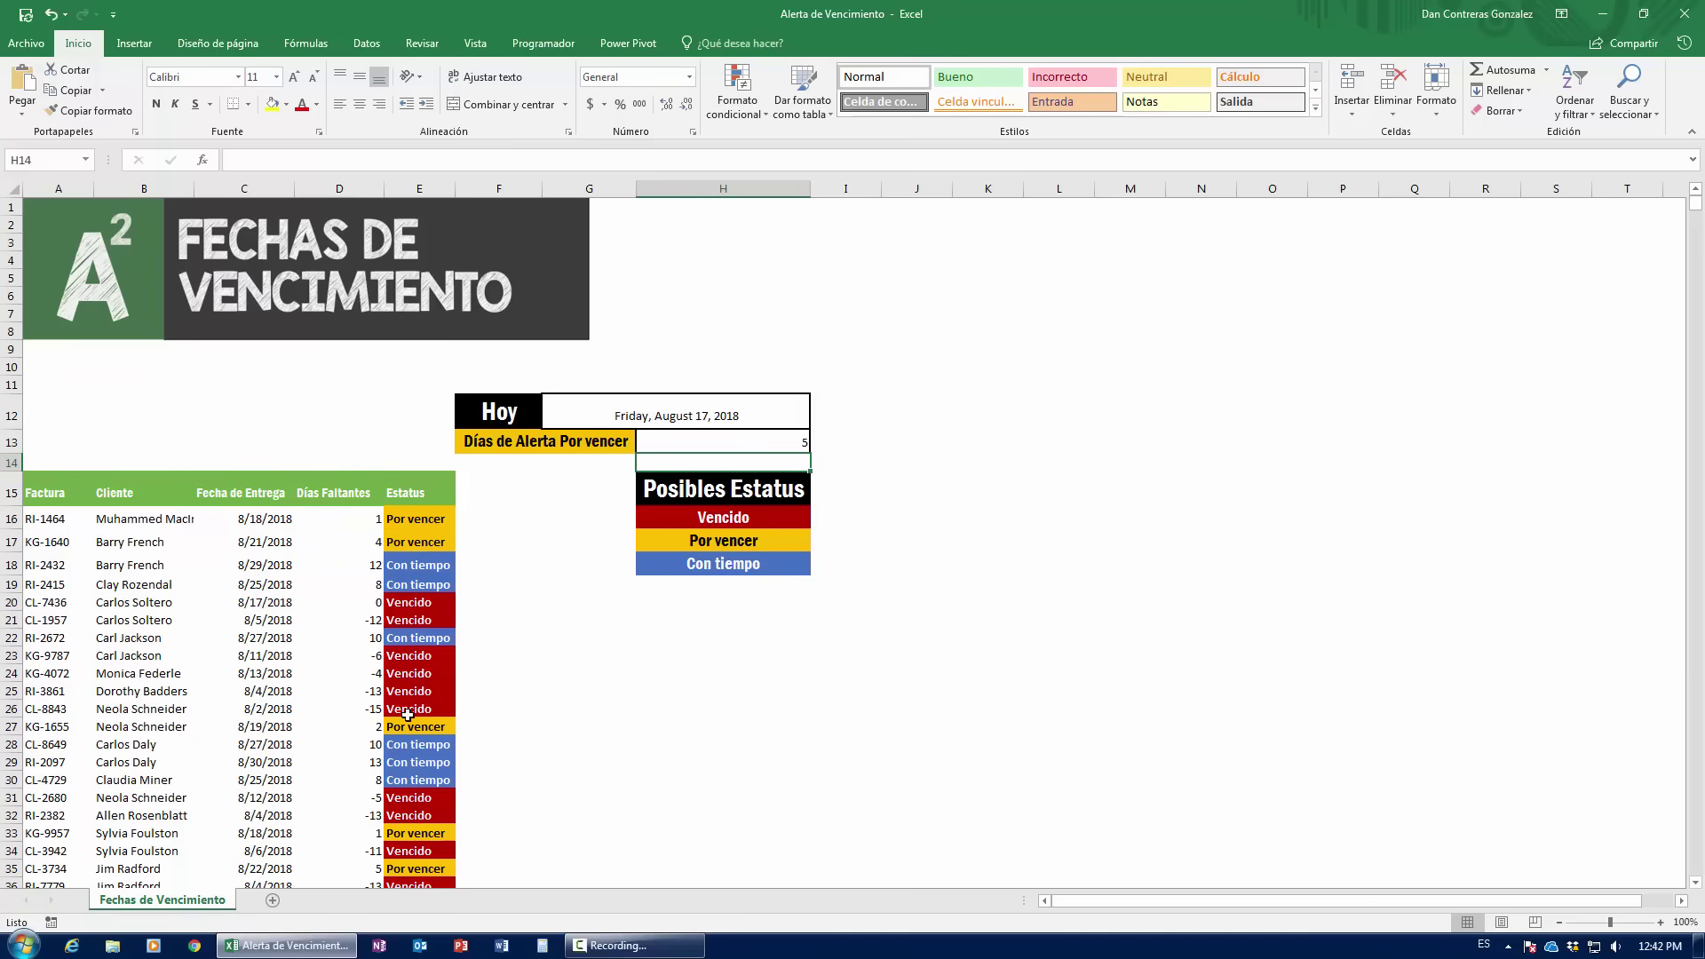
{"action": "scroll", "coordinate": [408, 715], "scroll_direction": "down", "scroll_amount": 6}
{"action": "scroll", "coordinate": [408, 715], "scroll_direction": "down", "scroll_amount": 9}
{"action": "scroll", "coordinate": [407, 715], "scroll_direction": "down", "scroll_amount": 10}
{"action": "scroll", "coordinate": [408, 715], "scroll_direction": "down", "scroll_amount": 11}
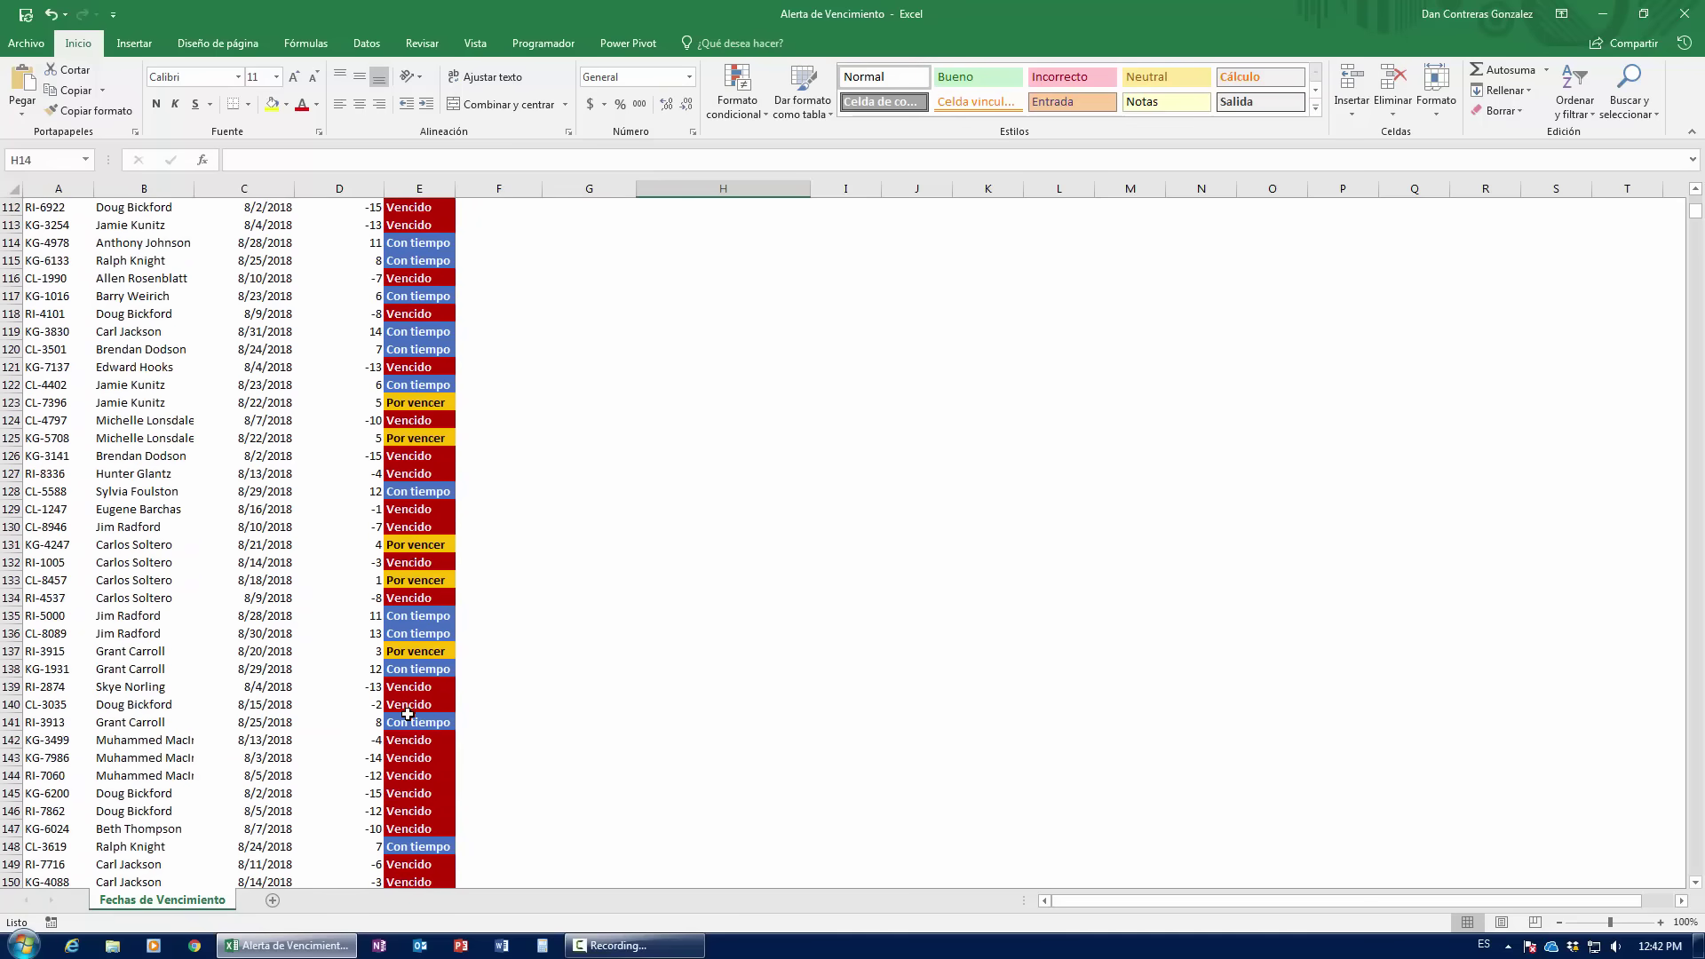
{"action": "scroll", "coordinate": [408, 715], "scroll_direction": "down", "scroll_amount": 11}
{"action": "scroll", "coordinate": [407, 715], "scroll_direction": "down", "scroll_amount": 7}
{"action": "scroll", "coordinate": [408, 715], "scroll_direction": "down", "scroll_amount": 9}
{"action": "scroll", "coordinate": [408, 715], "scroll_direction": "up", "scroll_amount": 16}
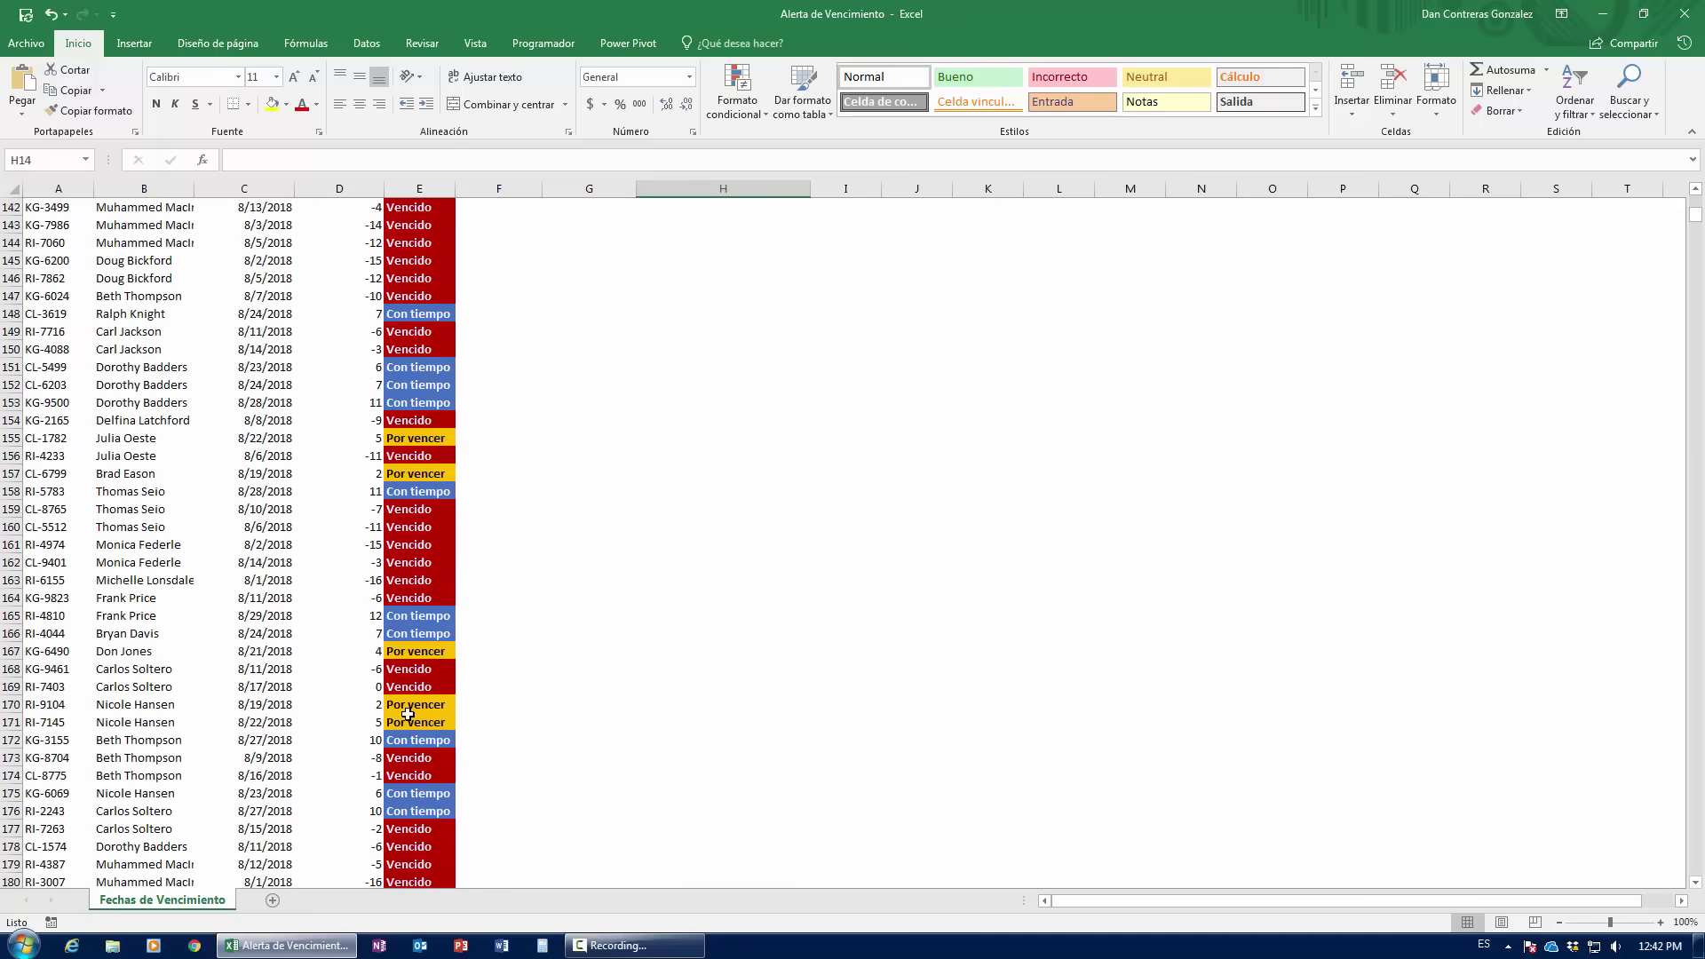
{"action": "scroll", "coordinate": [408, 715], "scroll_direction": "up", "scroll_amount": 7}
{"action": "scroll", "coordinate": [408, 715], "scroll_direction": "up", "scroll_amount": 13}
{"action": "scroll", "coordinate": [408, 715], "scroll_direction": "up", "scroll_amount": 14}
{"action": "scroll", "coordinate": [417, 702], "scroll_direction": "up", "scroll_amount": 12}
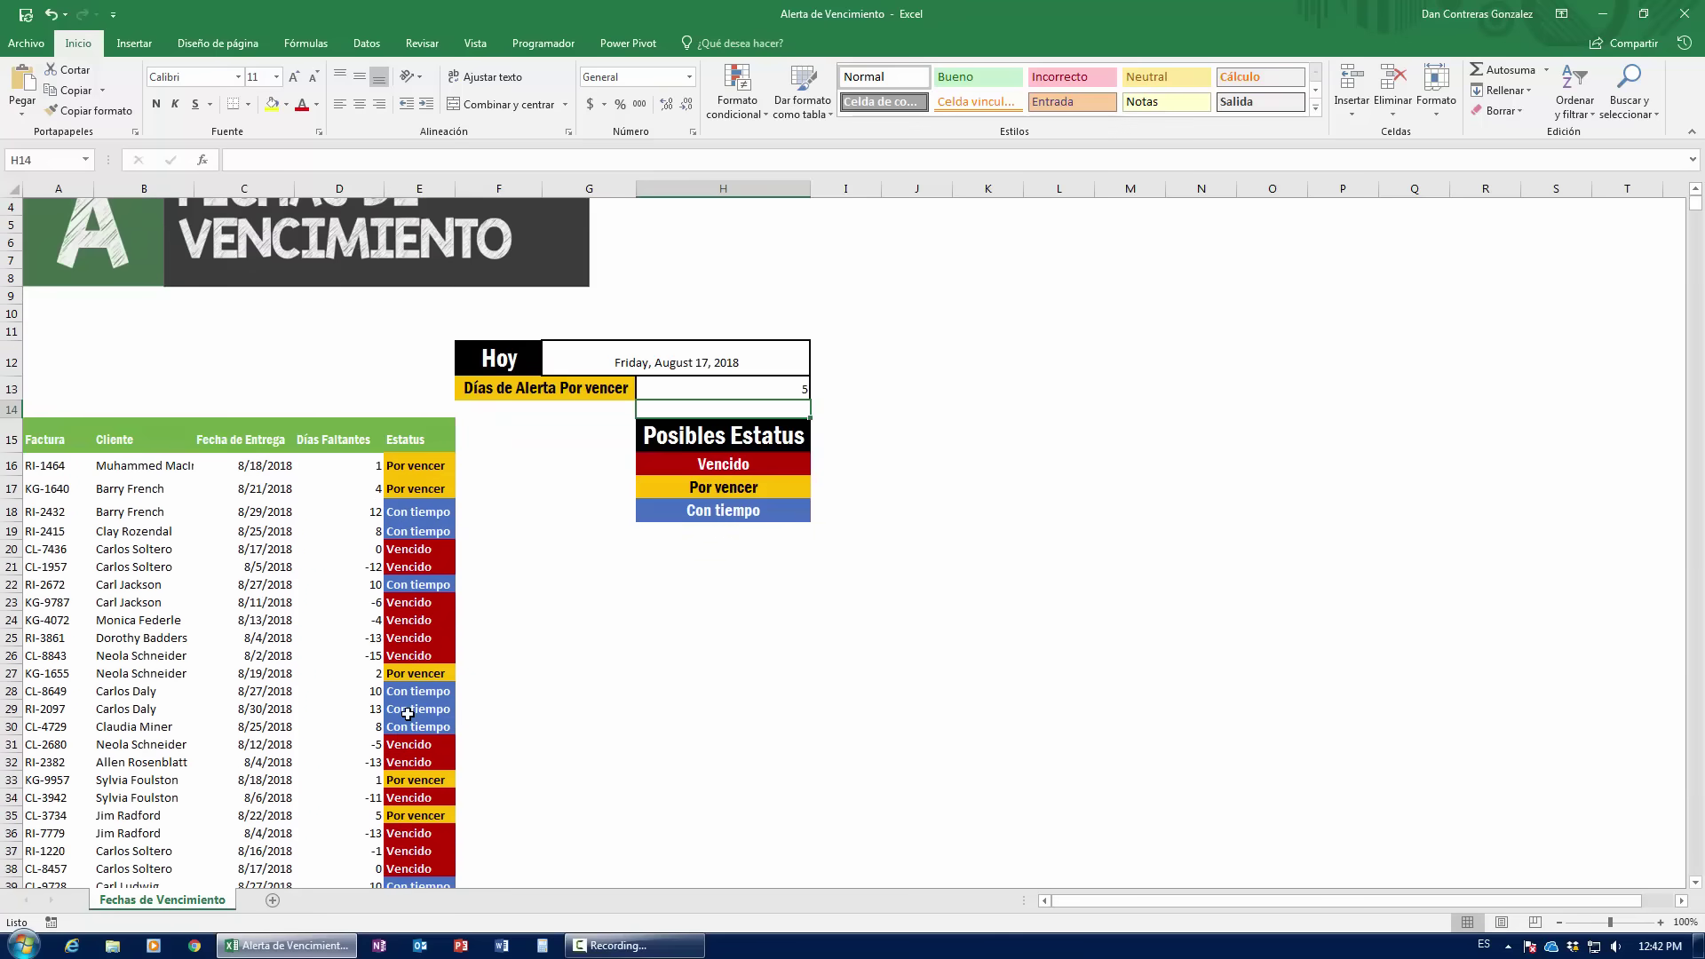
{"action": "scroll", "coordinate": [447, 650], "scroll_direction": "up", "scroll_amount": 1}
{"action": "left_click", "coordinate": [254, 545]}
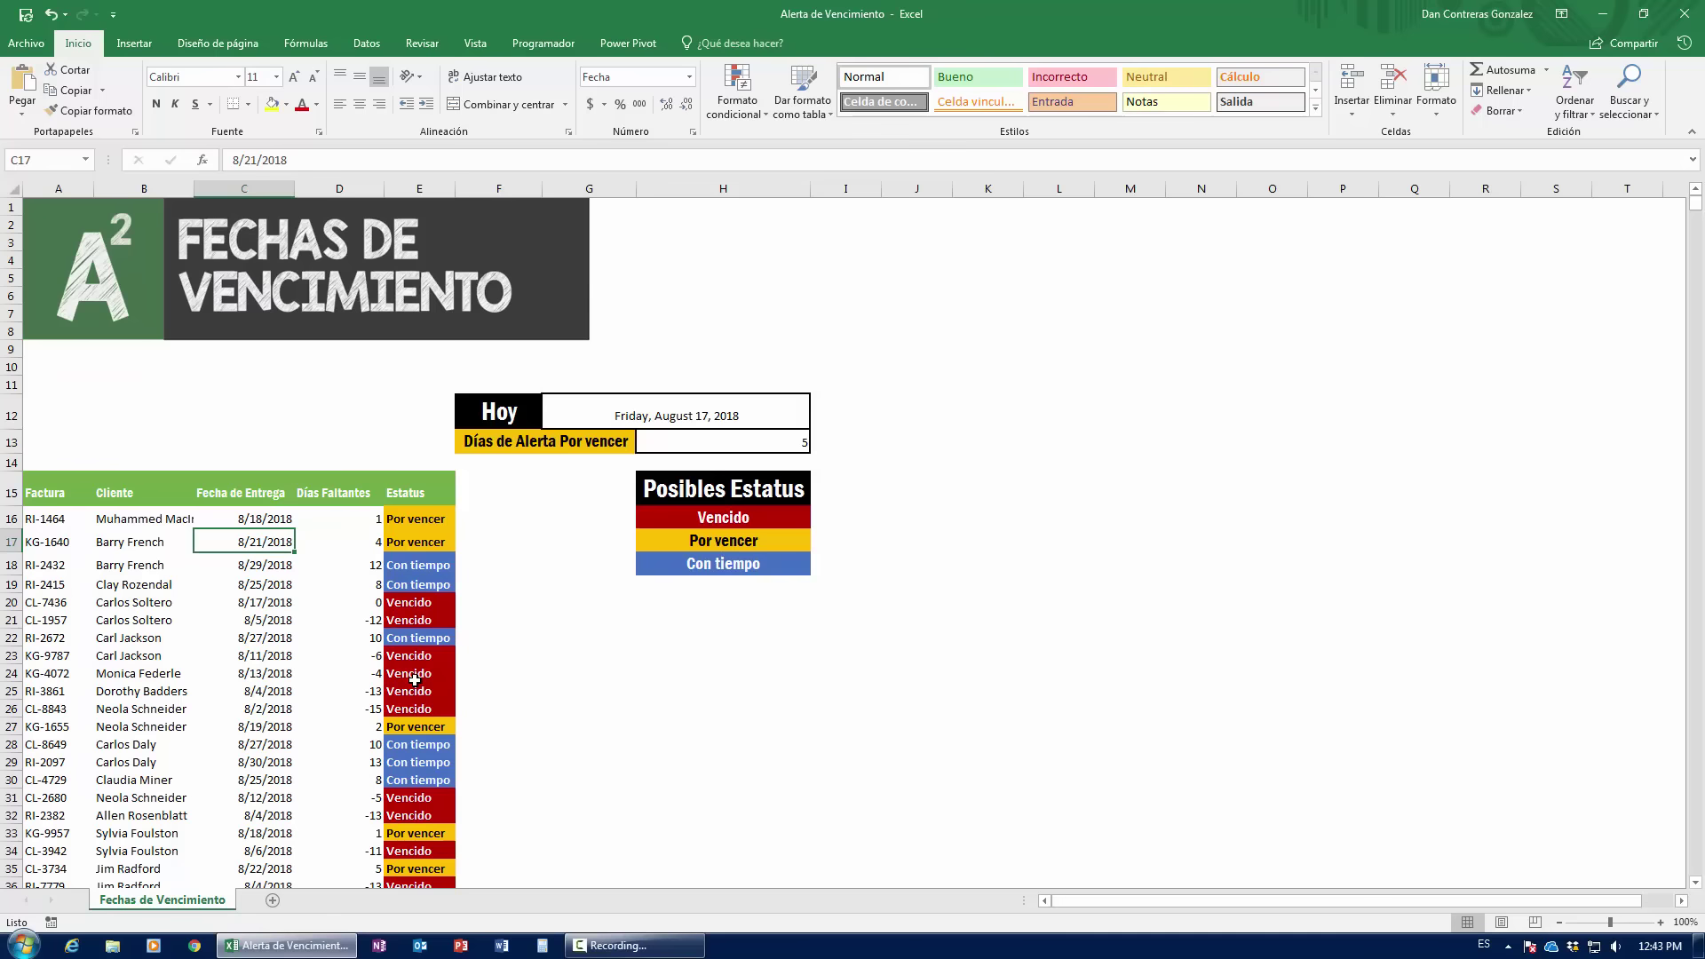
- Set the alert-days value back to 3
{"action": "left_click", "coordinate": [785, 436]}
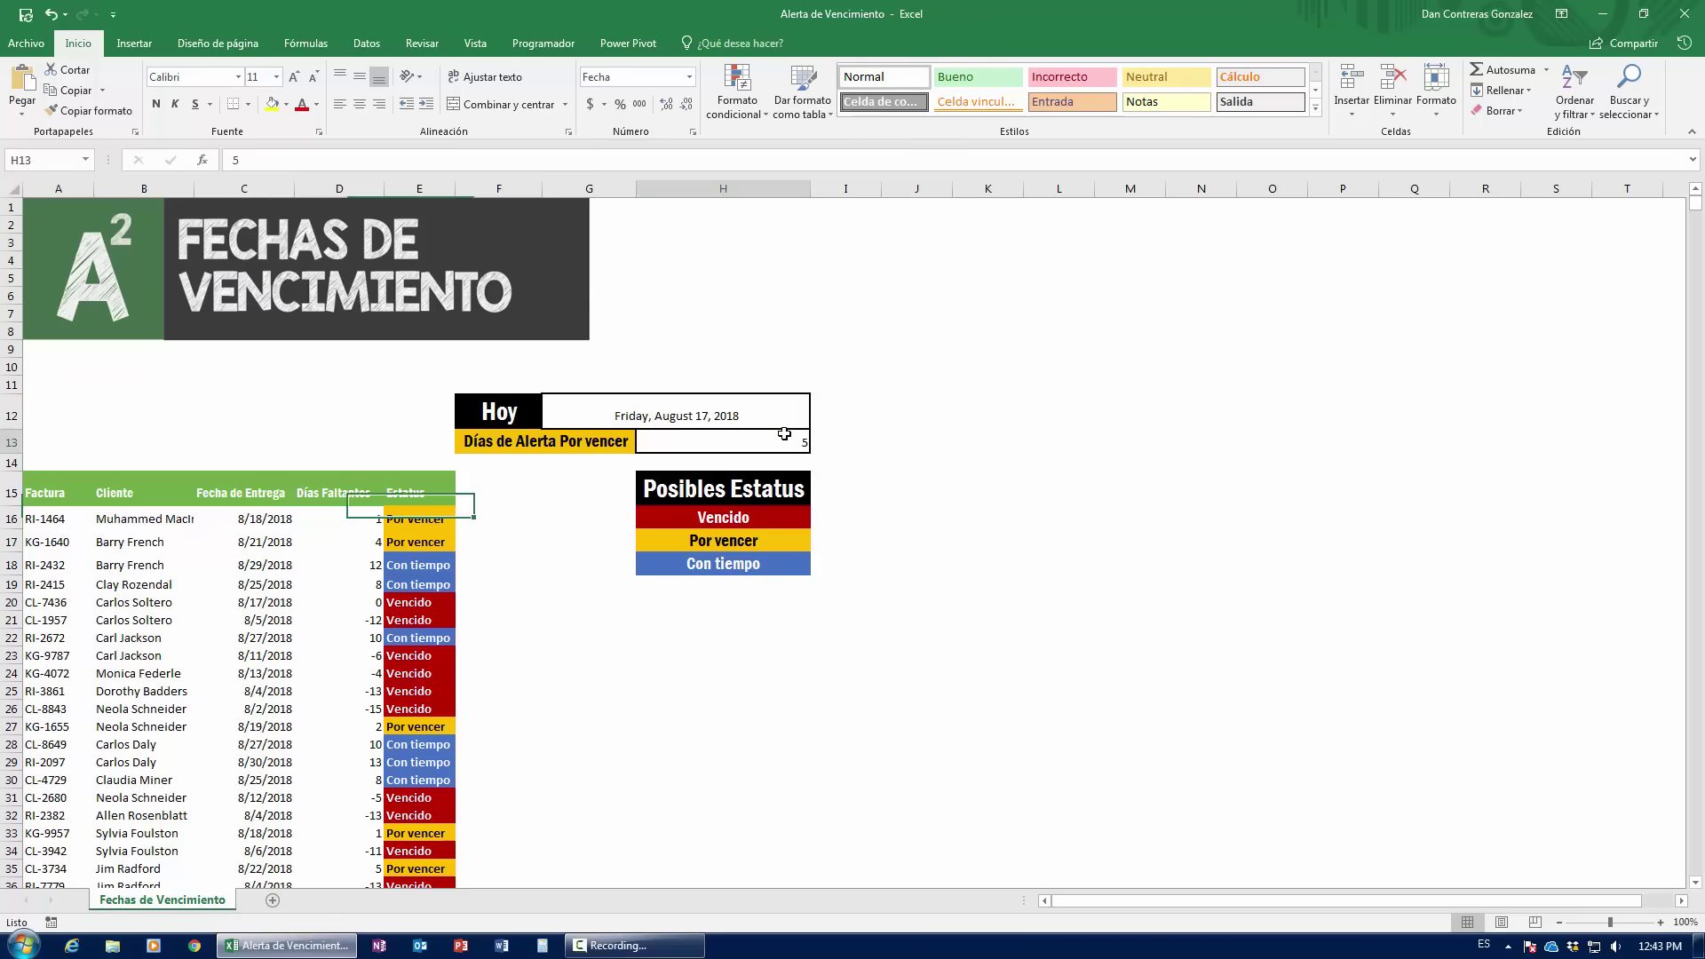
{"action": "type", "text": "3"}
{"action": "key", "text": "Return"}
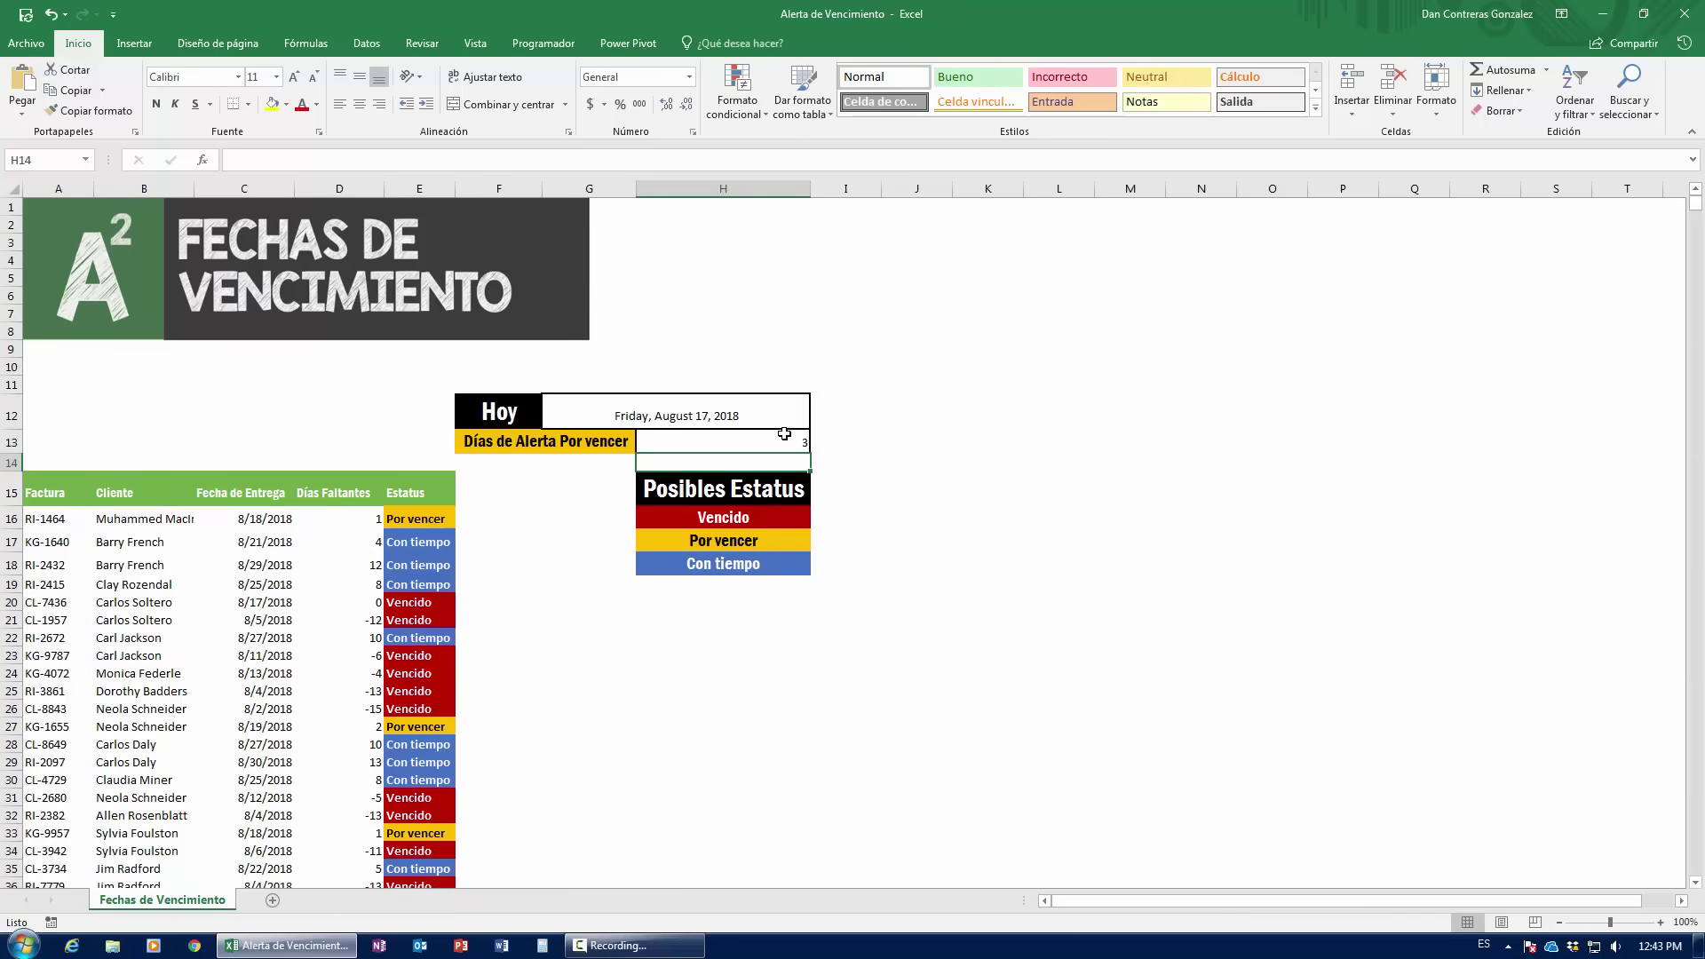
- Select a cell inside the invoice data and start converting it to a table with Ctrl+T
{"action": "left_click", "coordinate": [238, 617]}
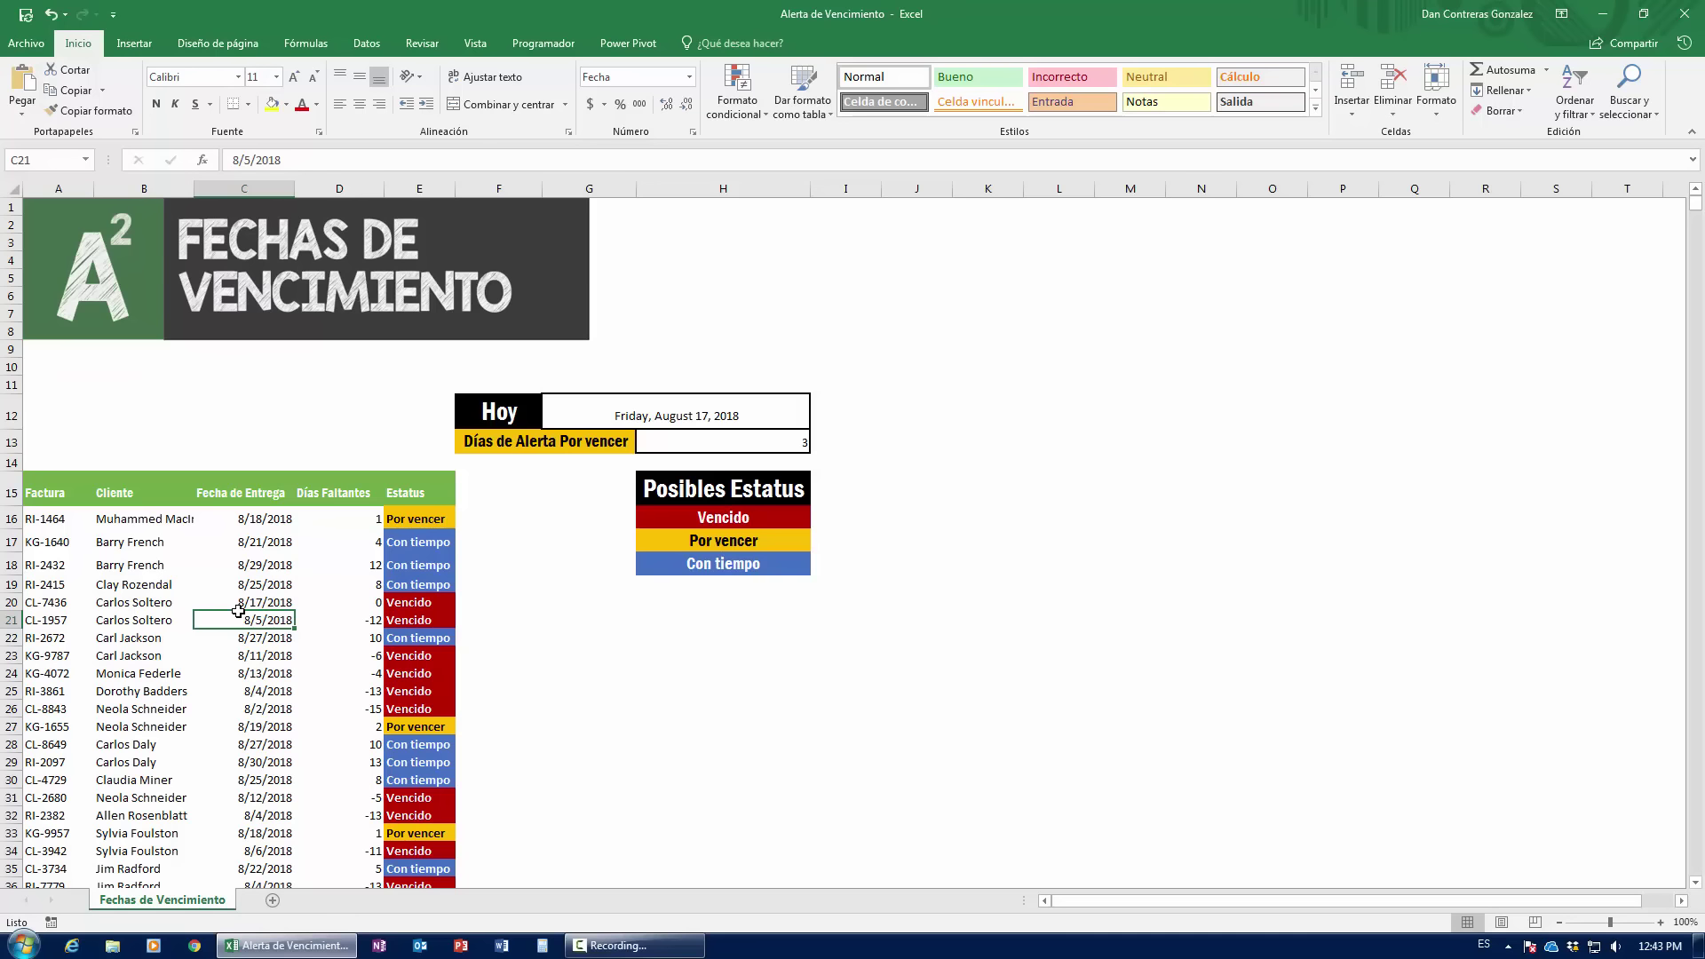
{"action": "left_click", "coordinate": [183, 641]}
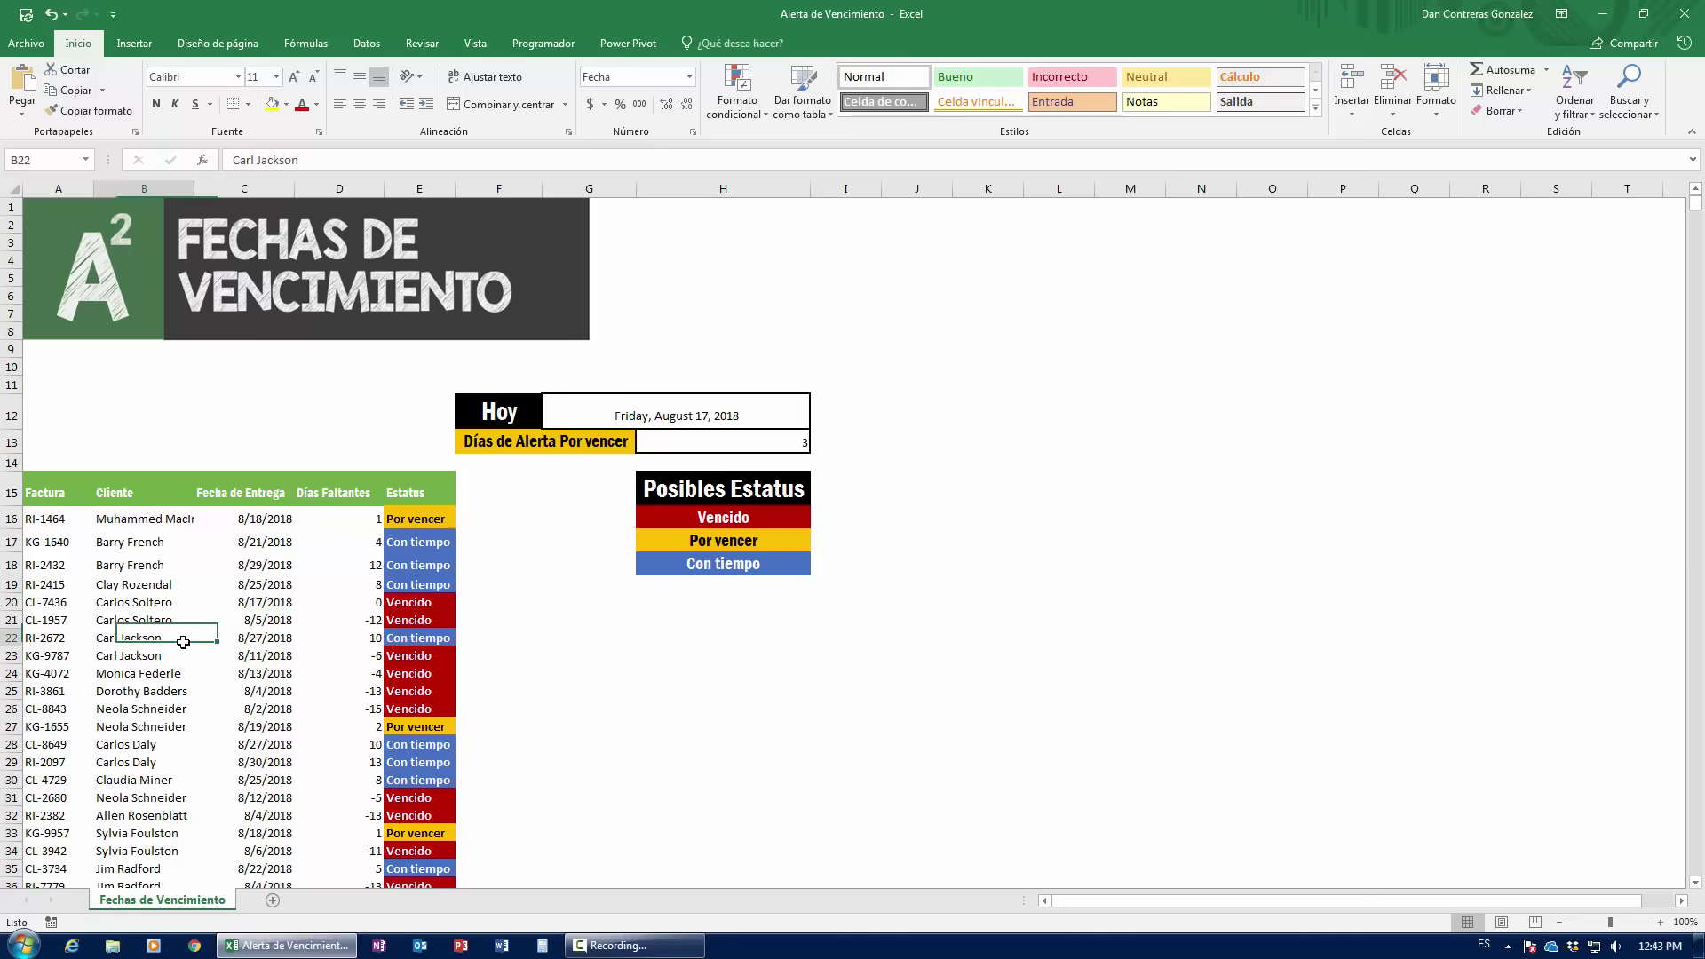
{"action": "left_click", "coordinate": [207, 605]}
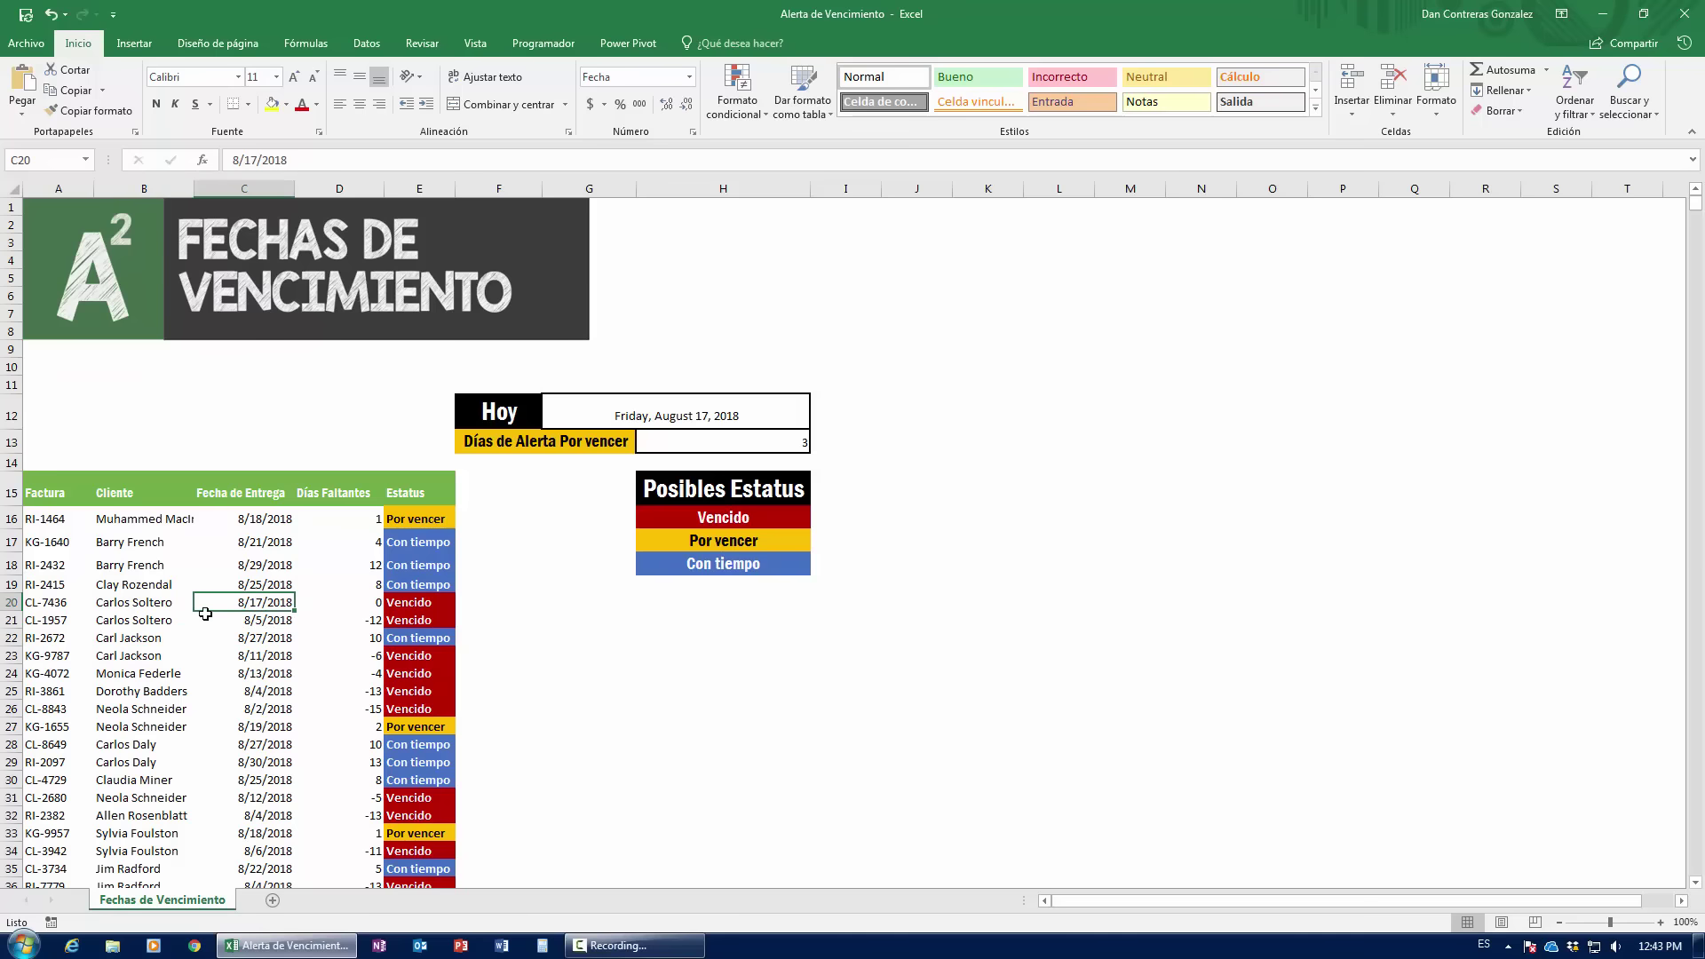
{"action": "key", "text": "ctrl+t"}
- Confirm creating the table Tabla1 with headers
{"action": "key", "text": "Return"}
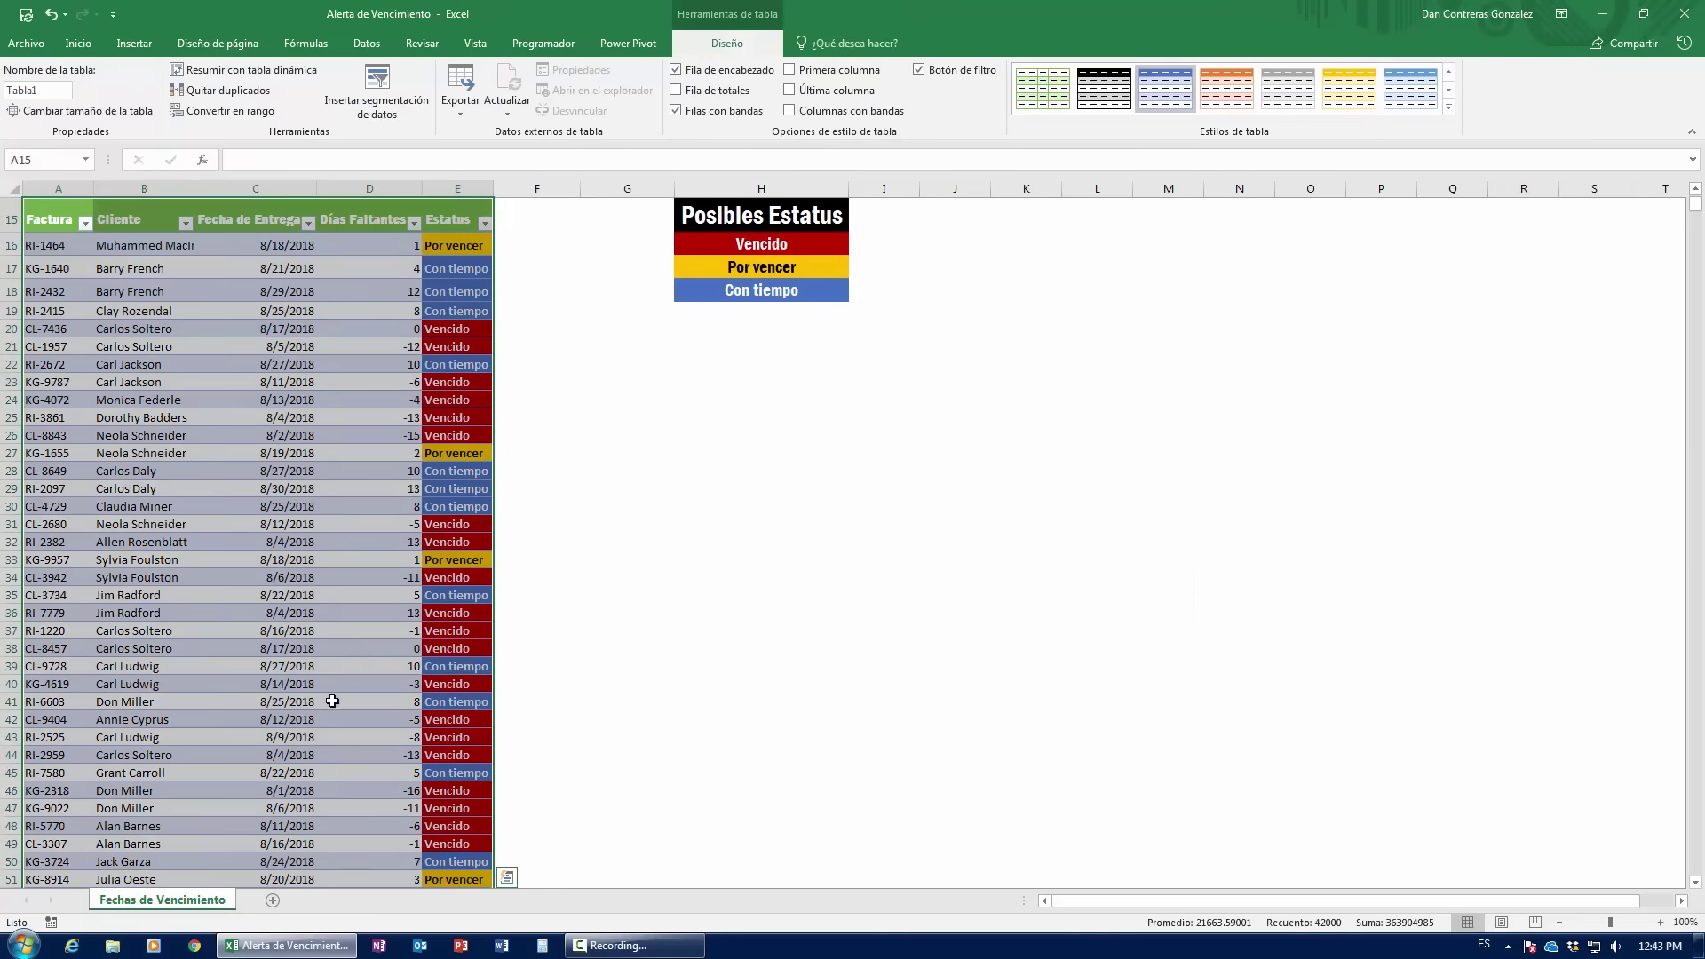
{"action": "scroll", "coordinate": [332, 701], "scroll_direction": "up", "scroll_amount": 5}
{"action": "left_click", "coordinate": [281, 638]}
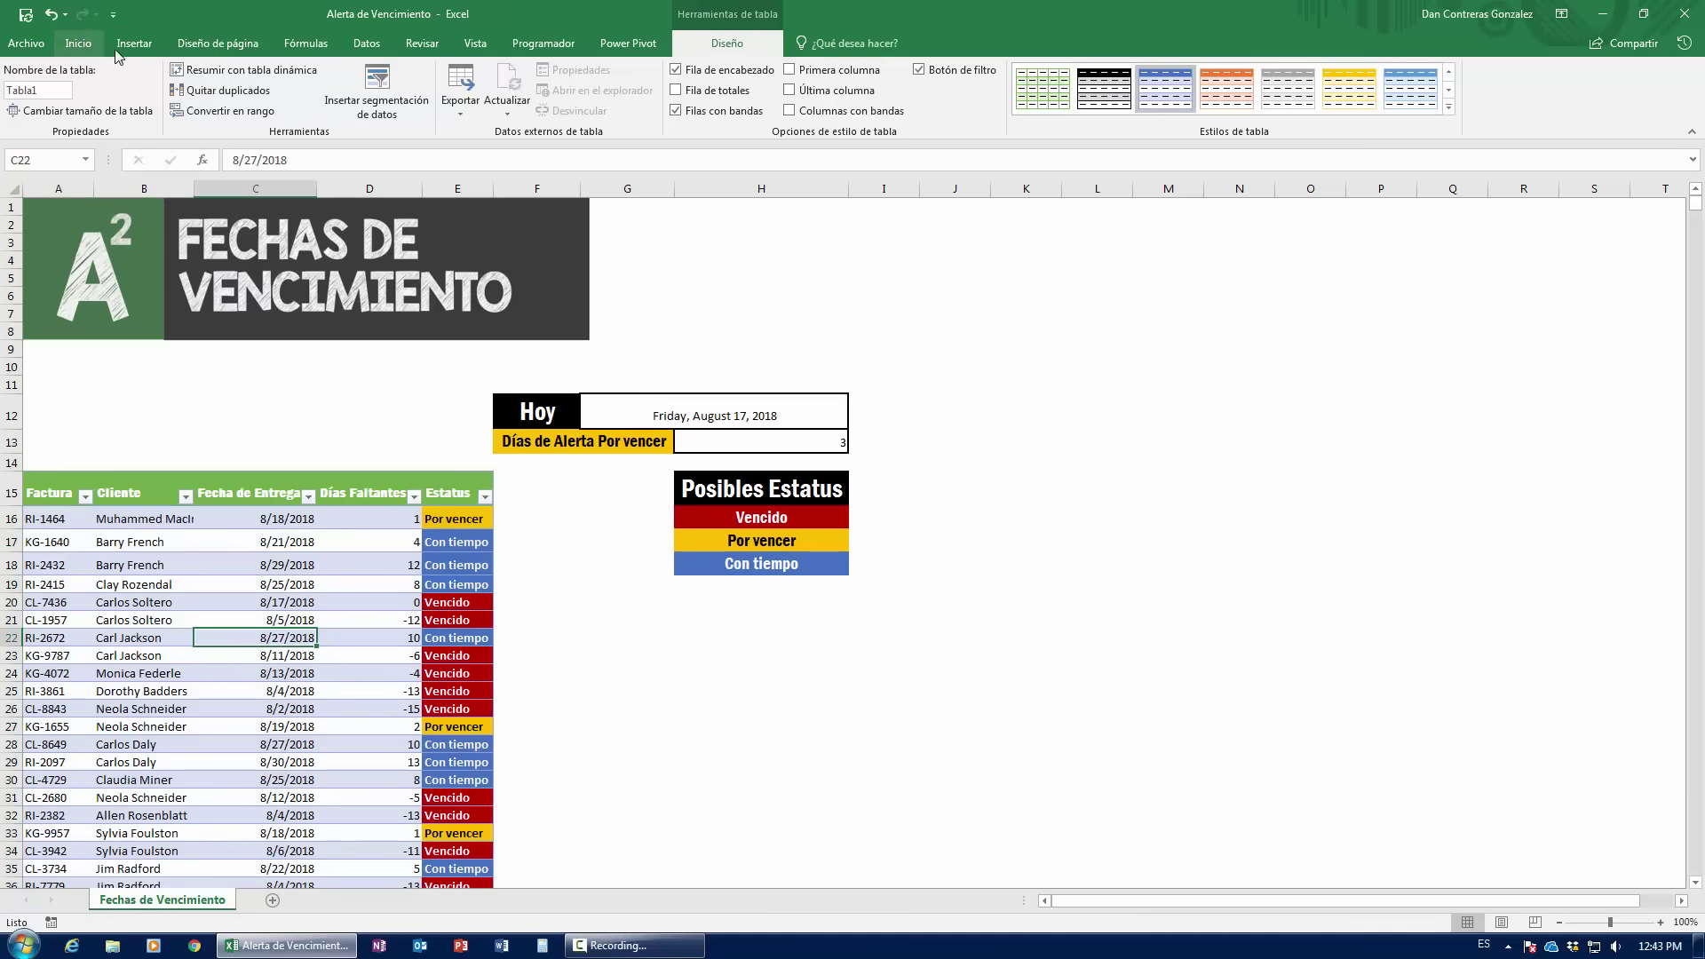
{"action": "left_click", "coordinate": [286, 567]}
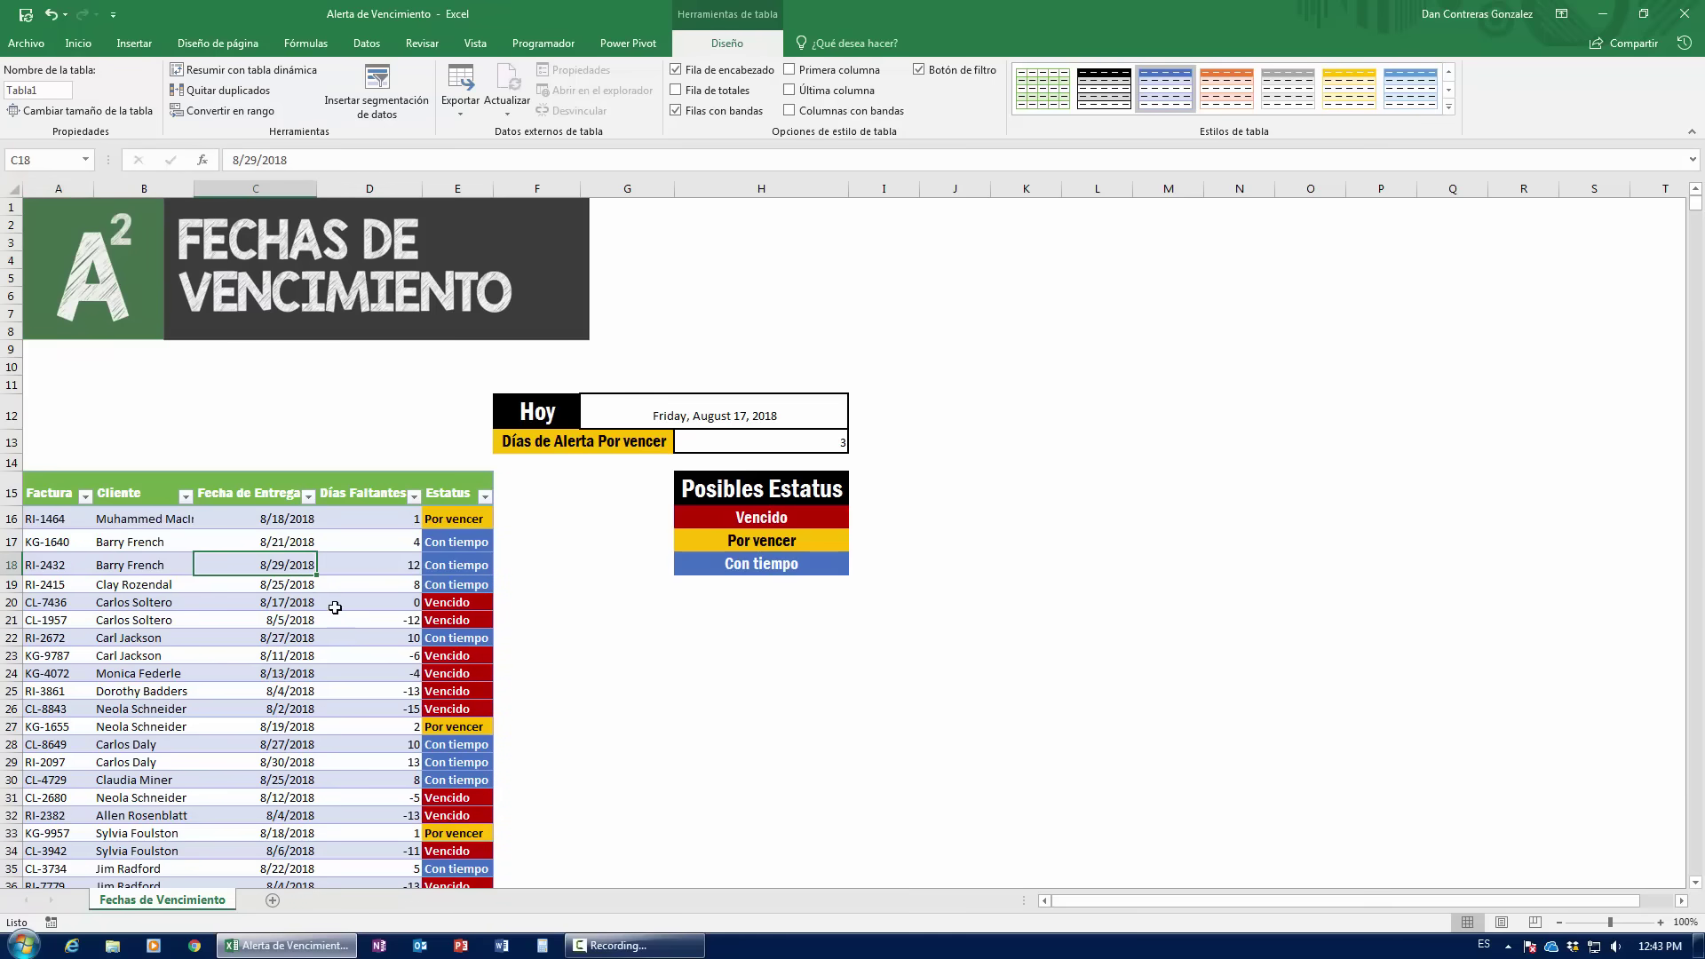
- Start a pivot table from Tabla1 placed on the existing sheet at cell K15
{"action": "left_click", "coordinate": [334, 607]}
{"action": "left_click", "coordinate": [244, 69]}
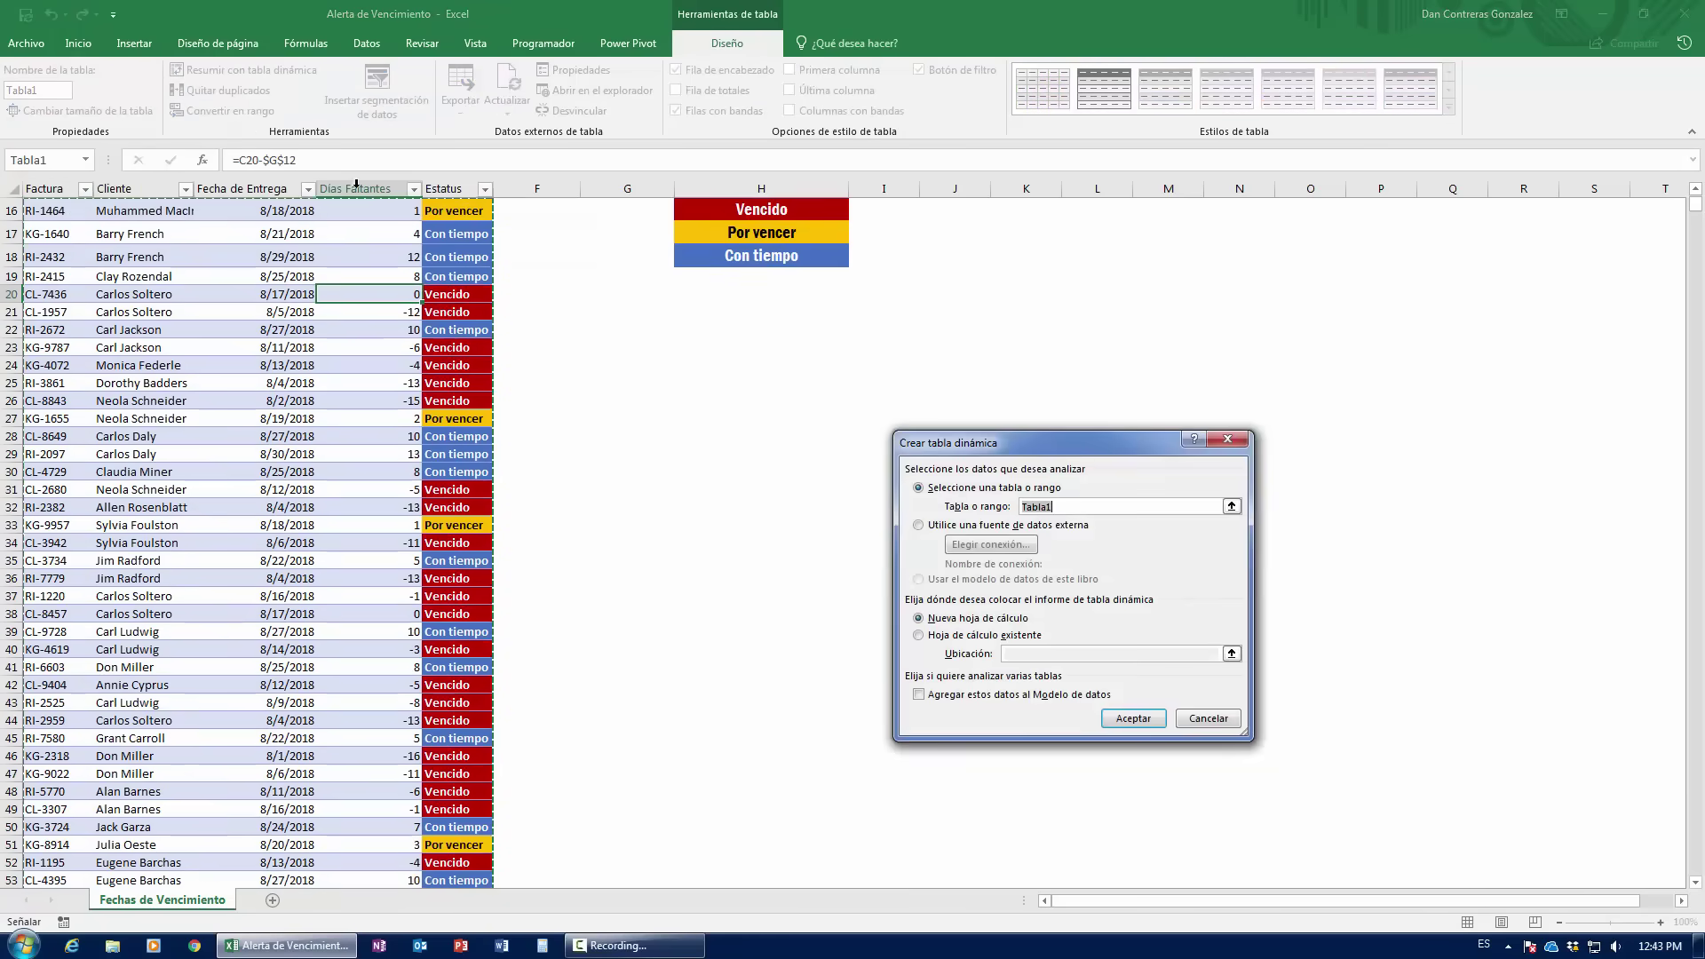
{"action": "left_click", "coordinate": [963, 635]}
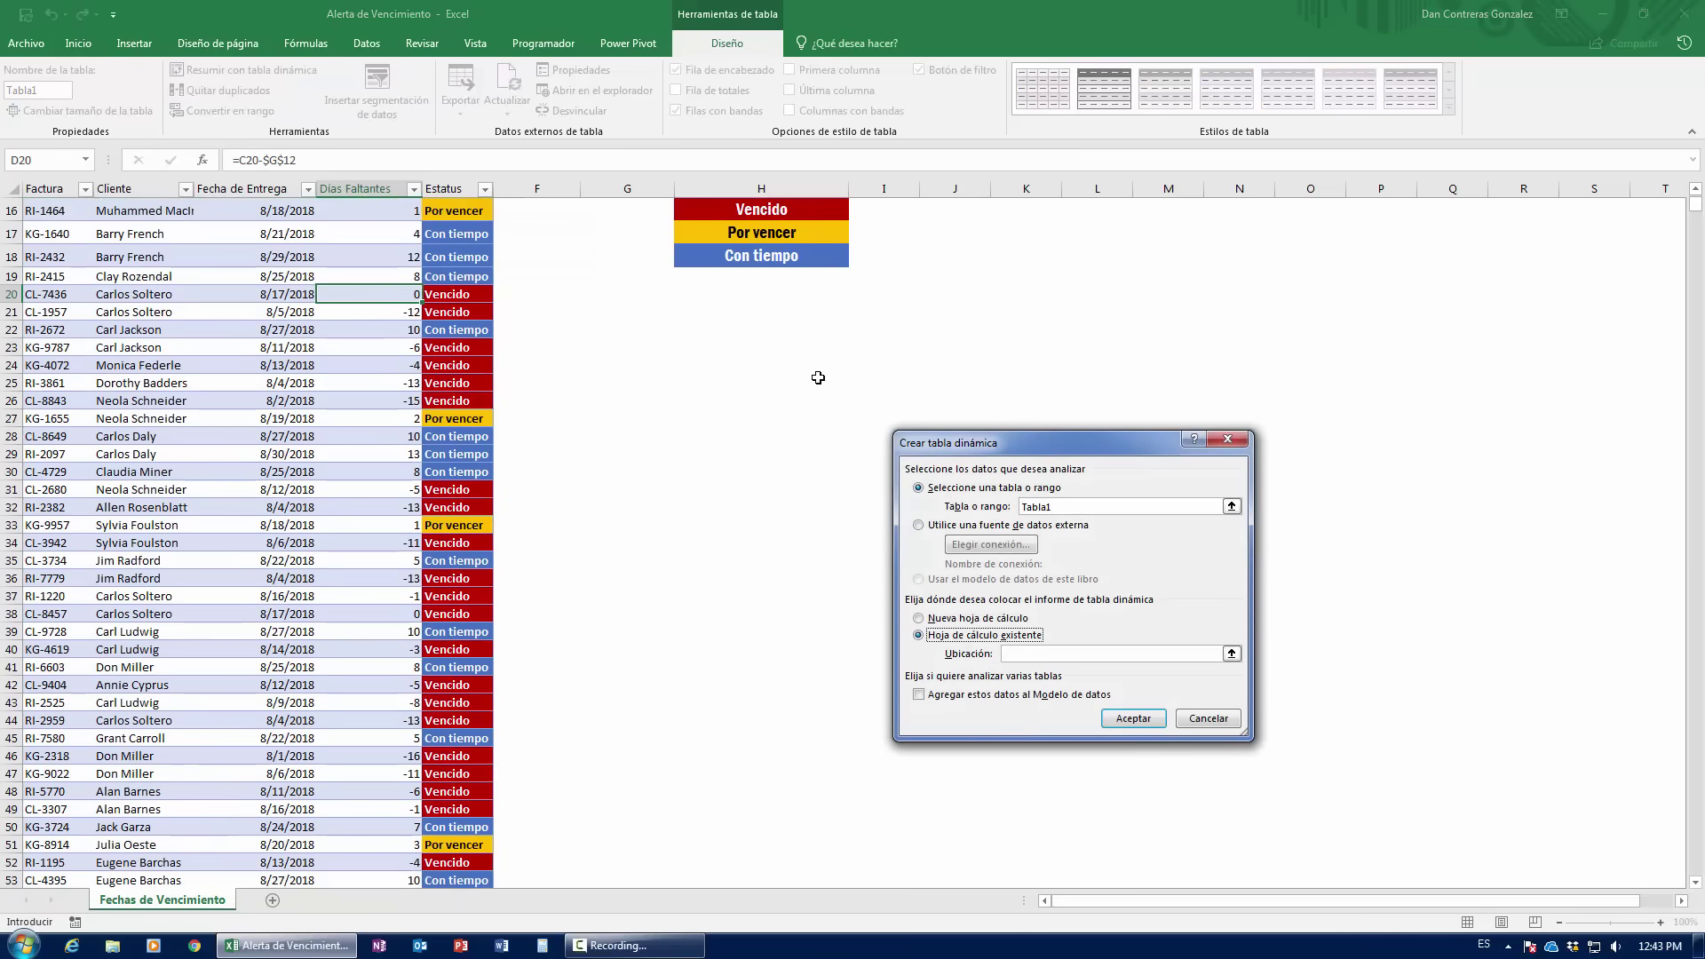
{"action": "scroll", "coordinate": [818, 378], "scroll_direction": "up", "scroll_amount": 5}
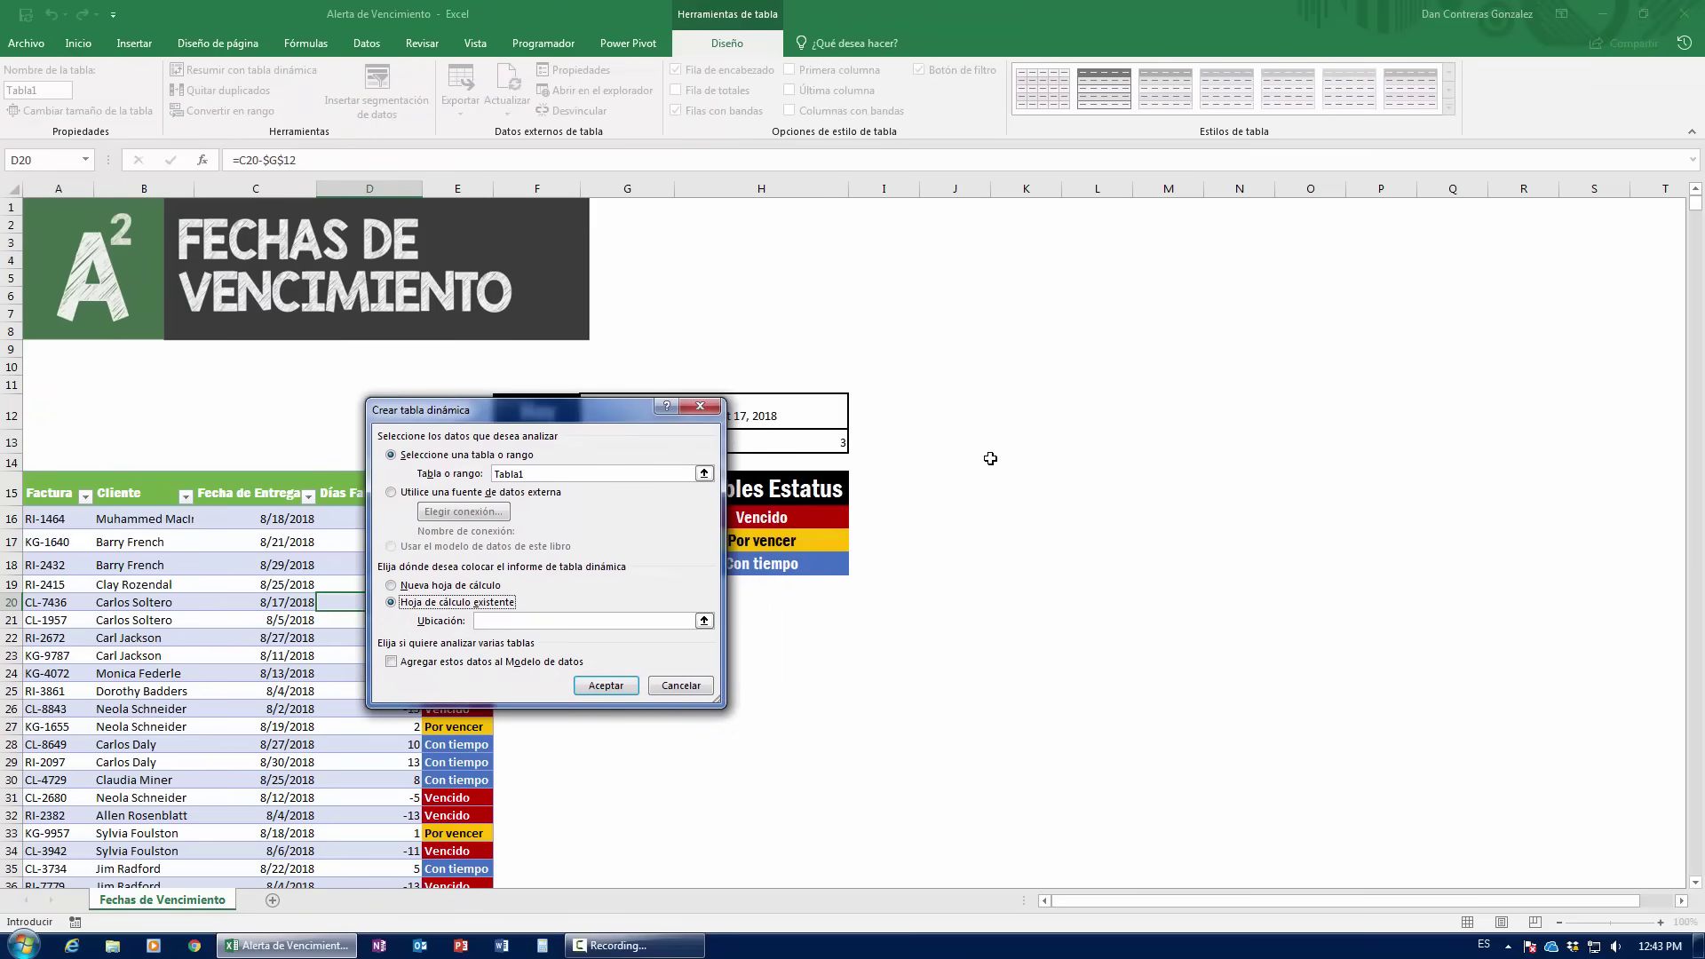
{"action": "left_click", "coordinate": [1023, 413]}
{"action": "left_click", "coordinate": [1025, 484]}
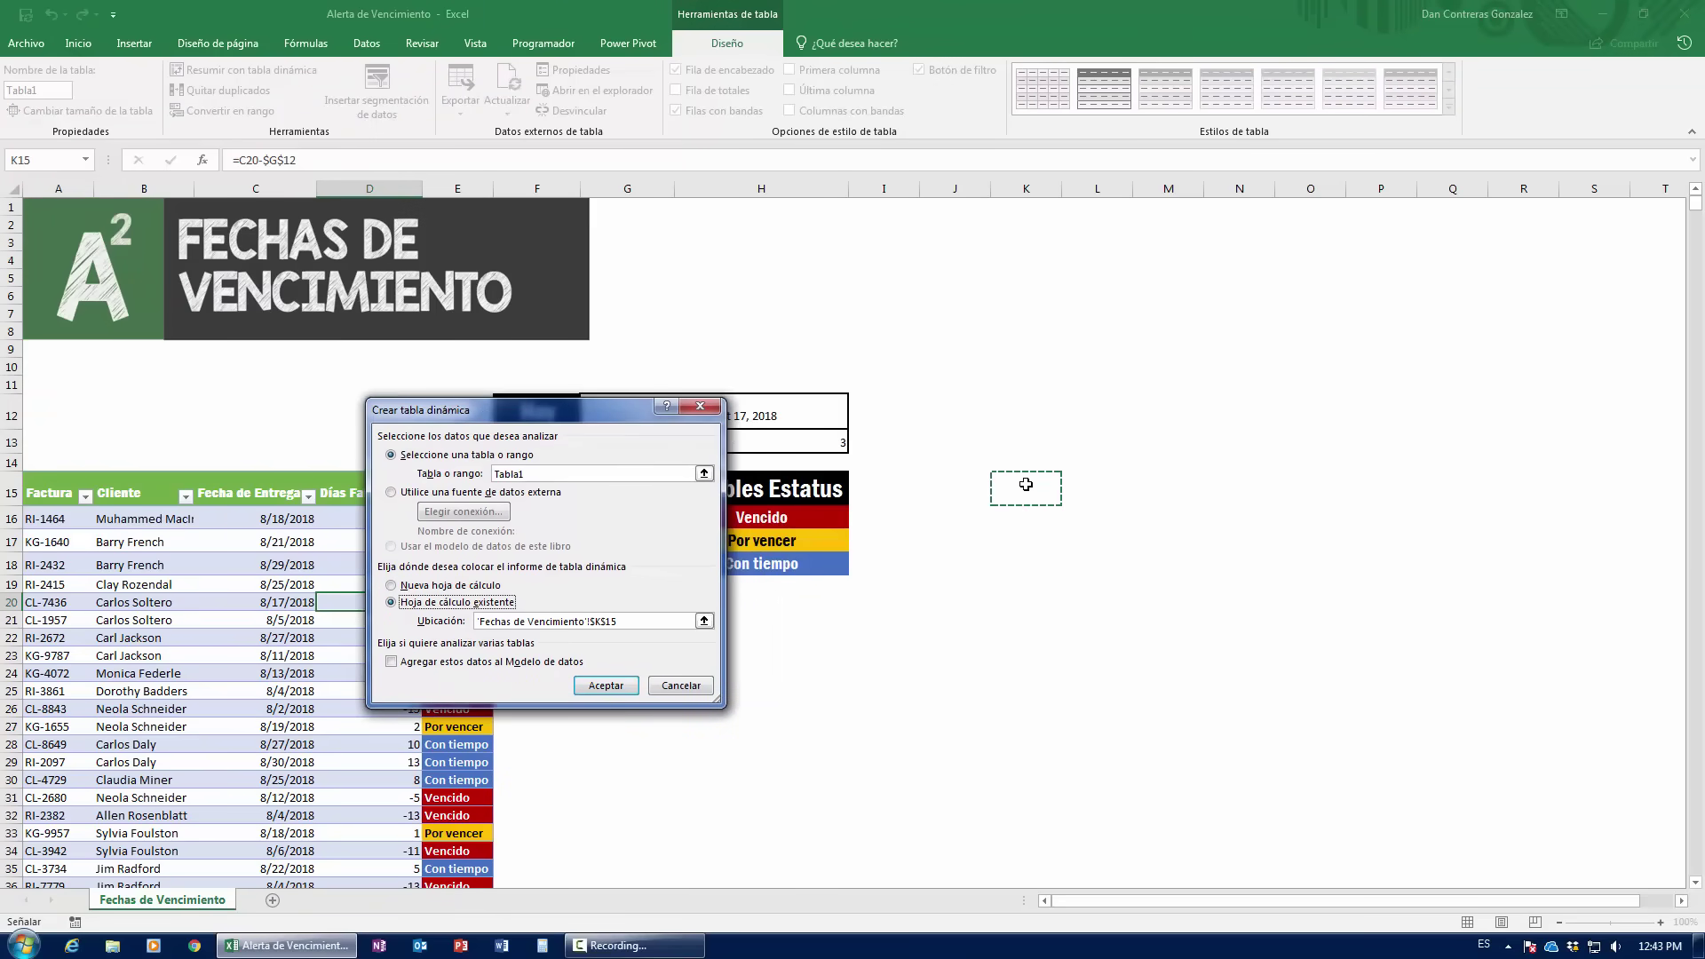
- Create the pivot table at K15 with Estatus in both Rows and Values
{"action": "left_click", "coordinate": [613, 688]}
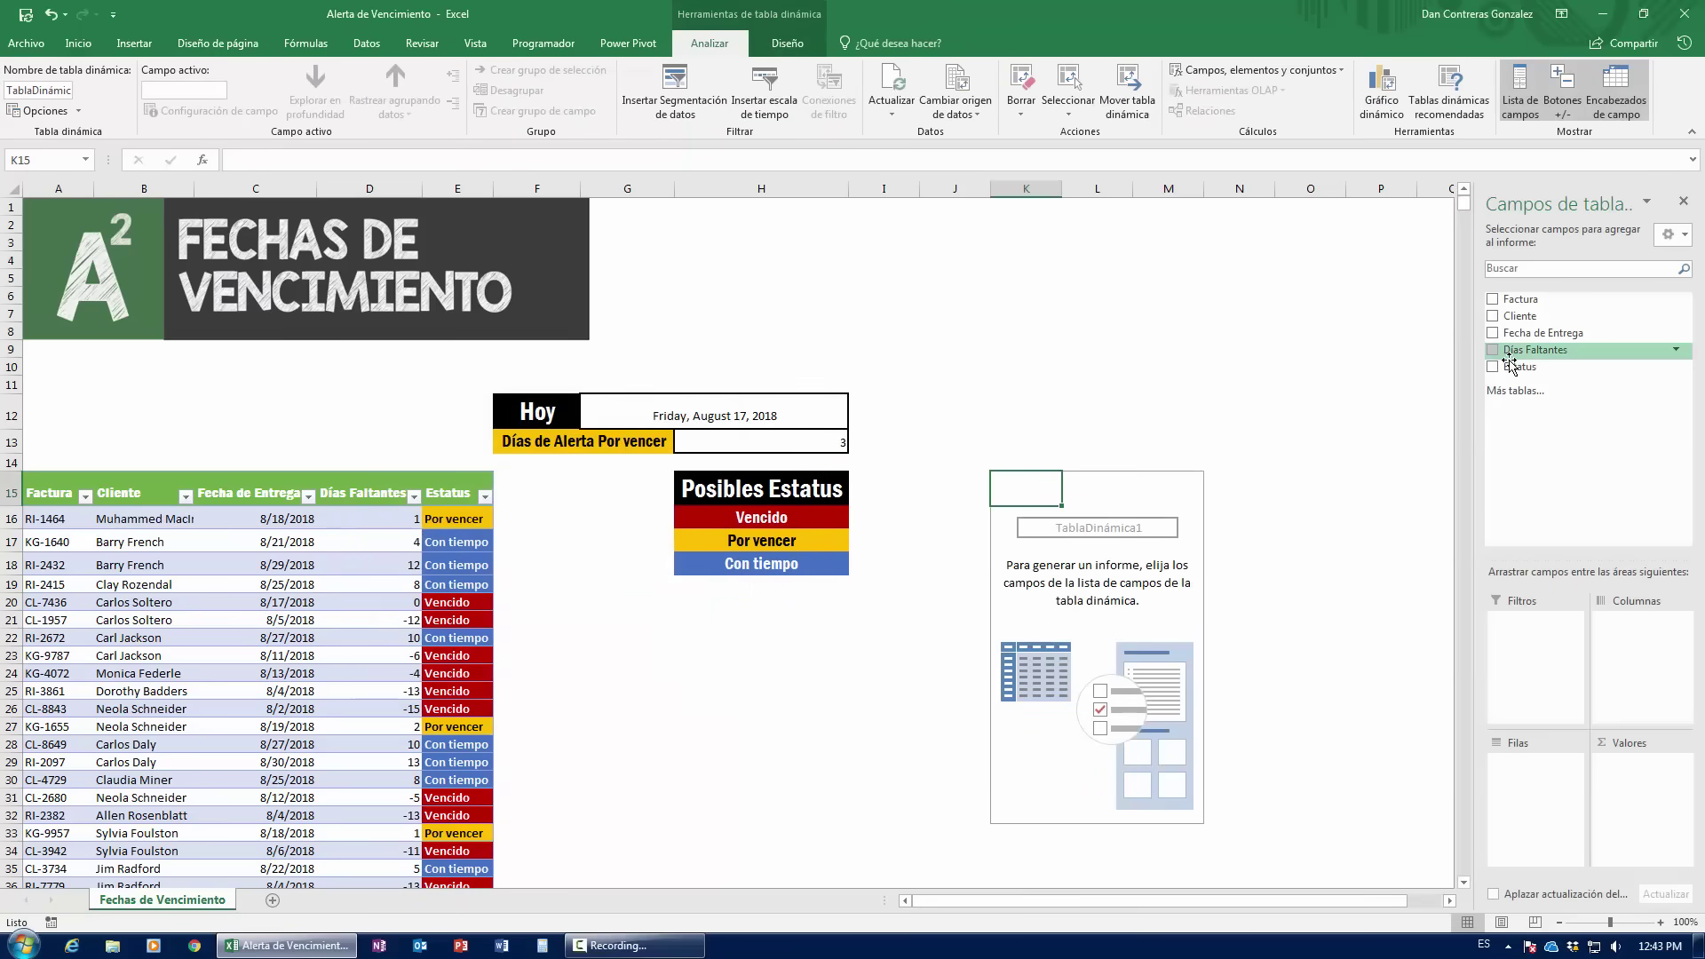
{"action": "left_click_drag", "start_coordinate": [1520, 366], "coordinate": [1549, 782]}
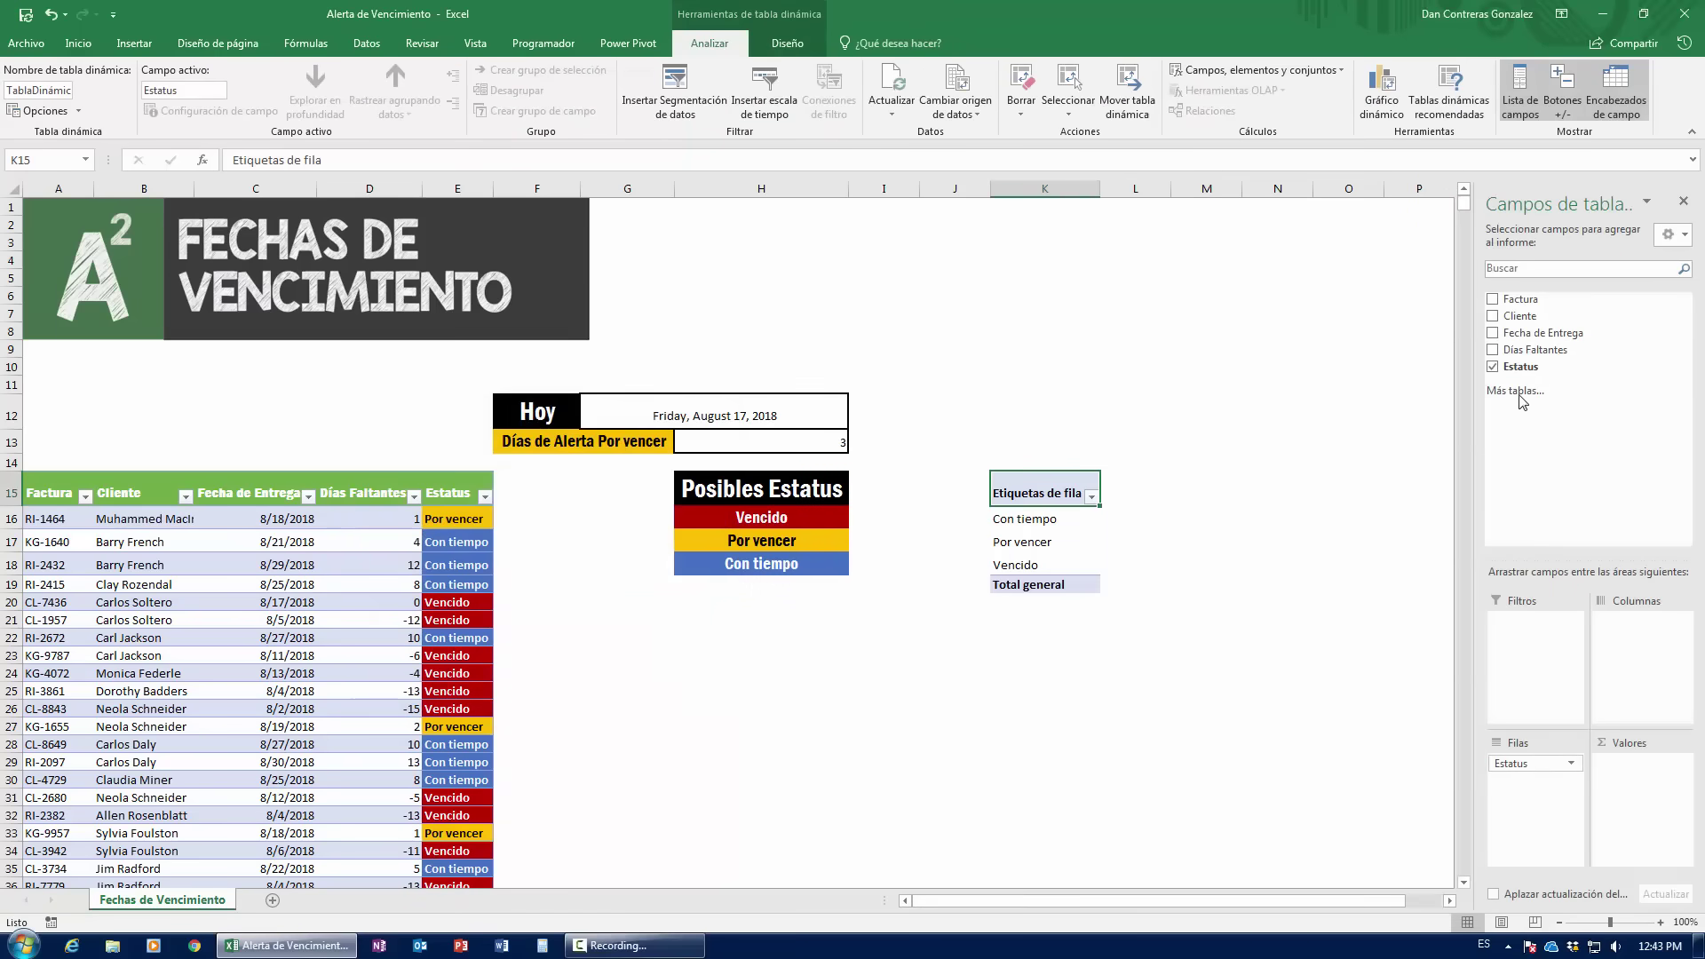
{"action": "left_click_drag", "start_coordinate": [1520, 366], "coordinate": [1645, 778]}
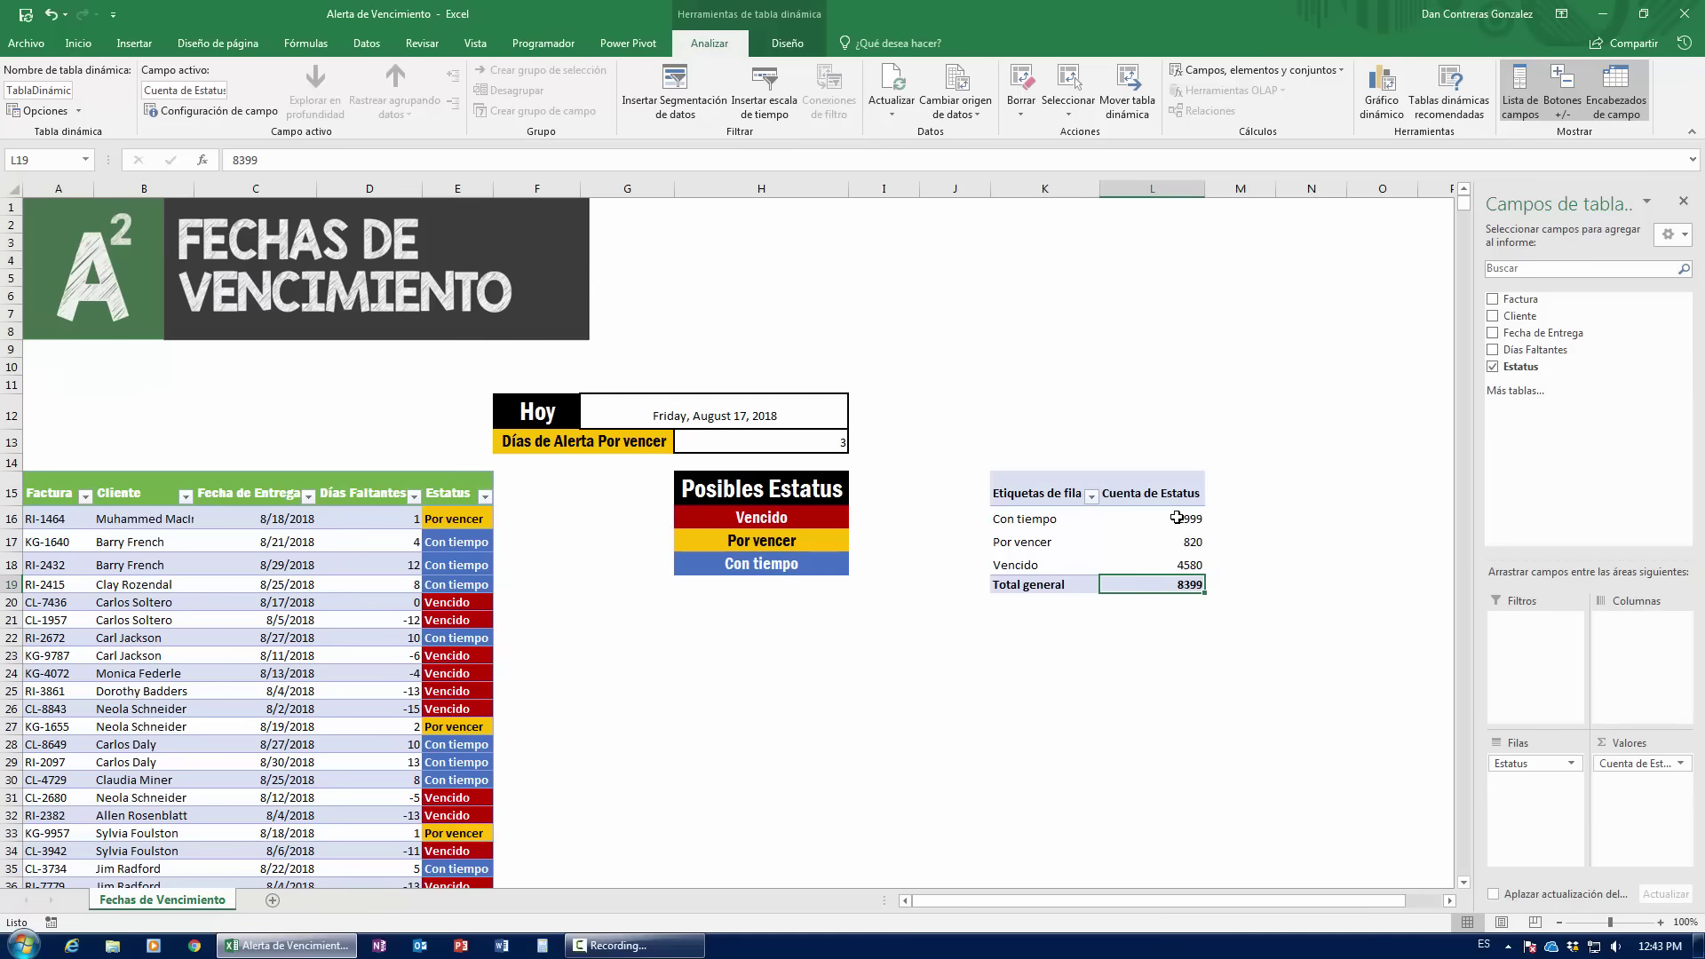
- Review the counts (Con tiempo 2999, Por vencer 820, Vencido 4580), then select alert-days cell H13
{"action": "left_click", "coordinate": [1154, 524]}
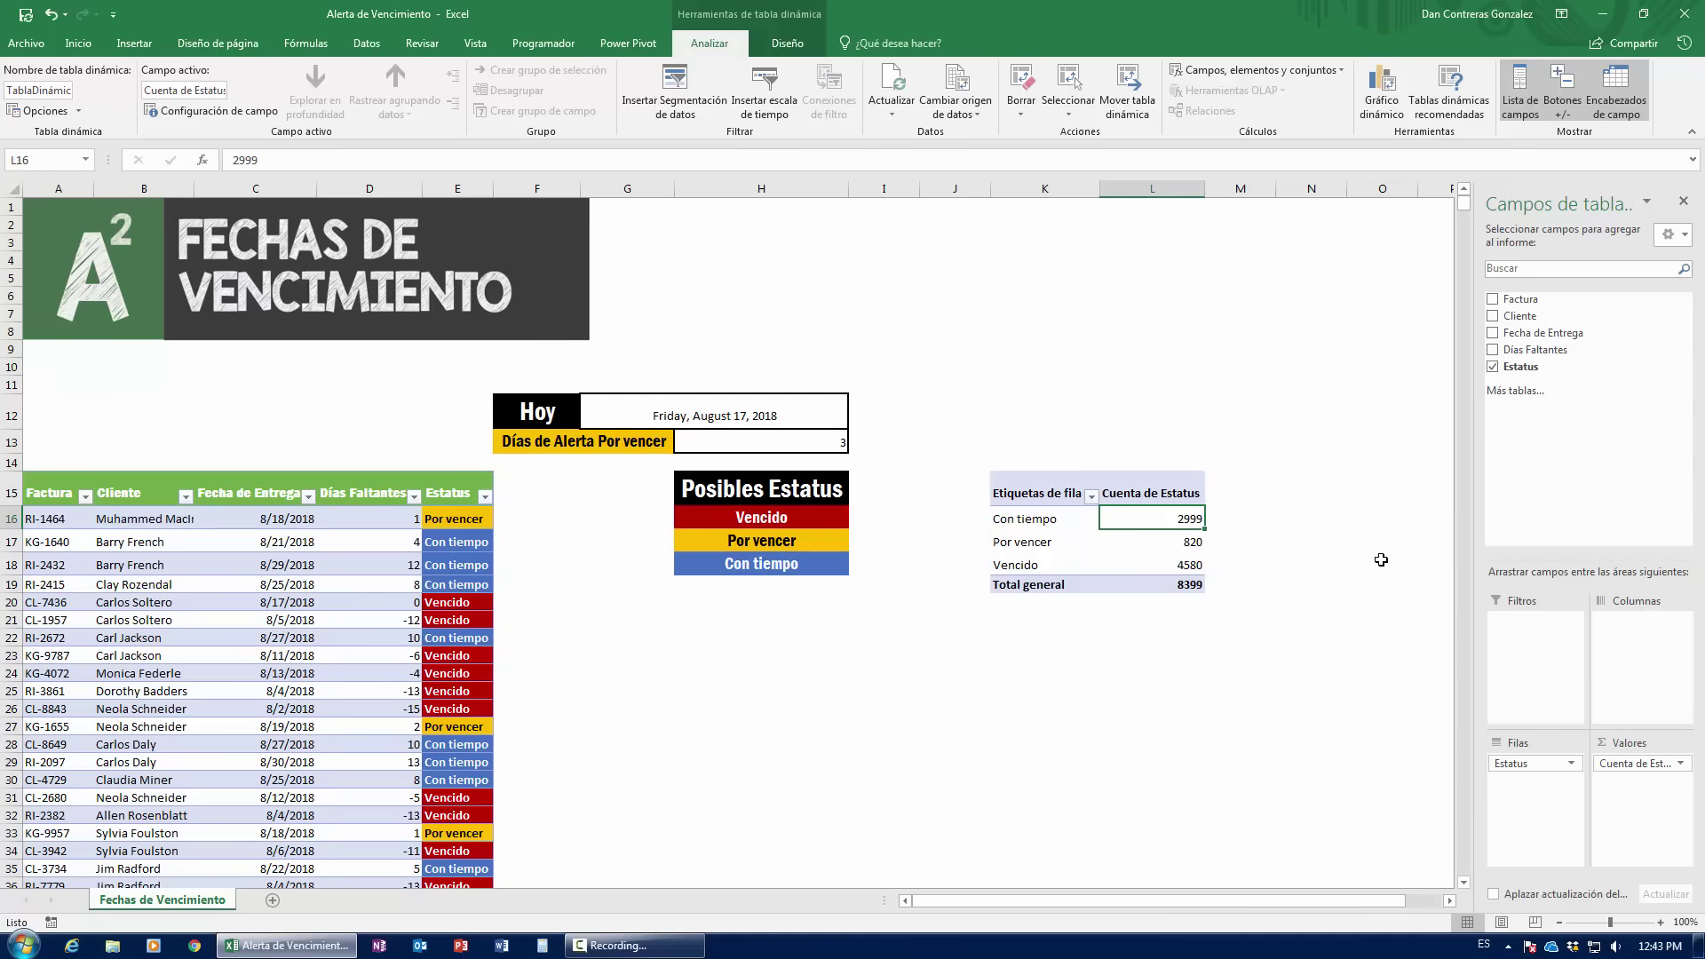
{"action": "left_click", "coordinate": [1189, 542]}
{"action": "left_click", "coordinate": [1186, 565]}
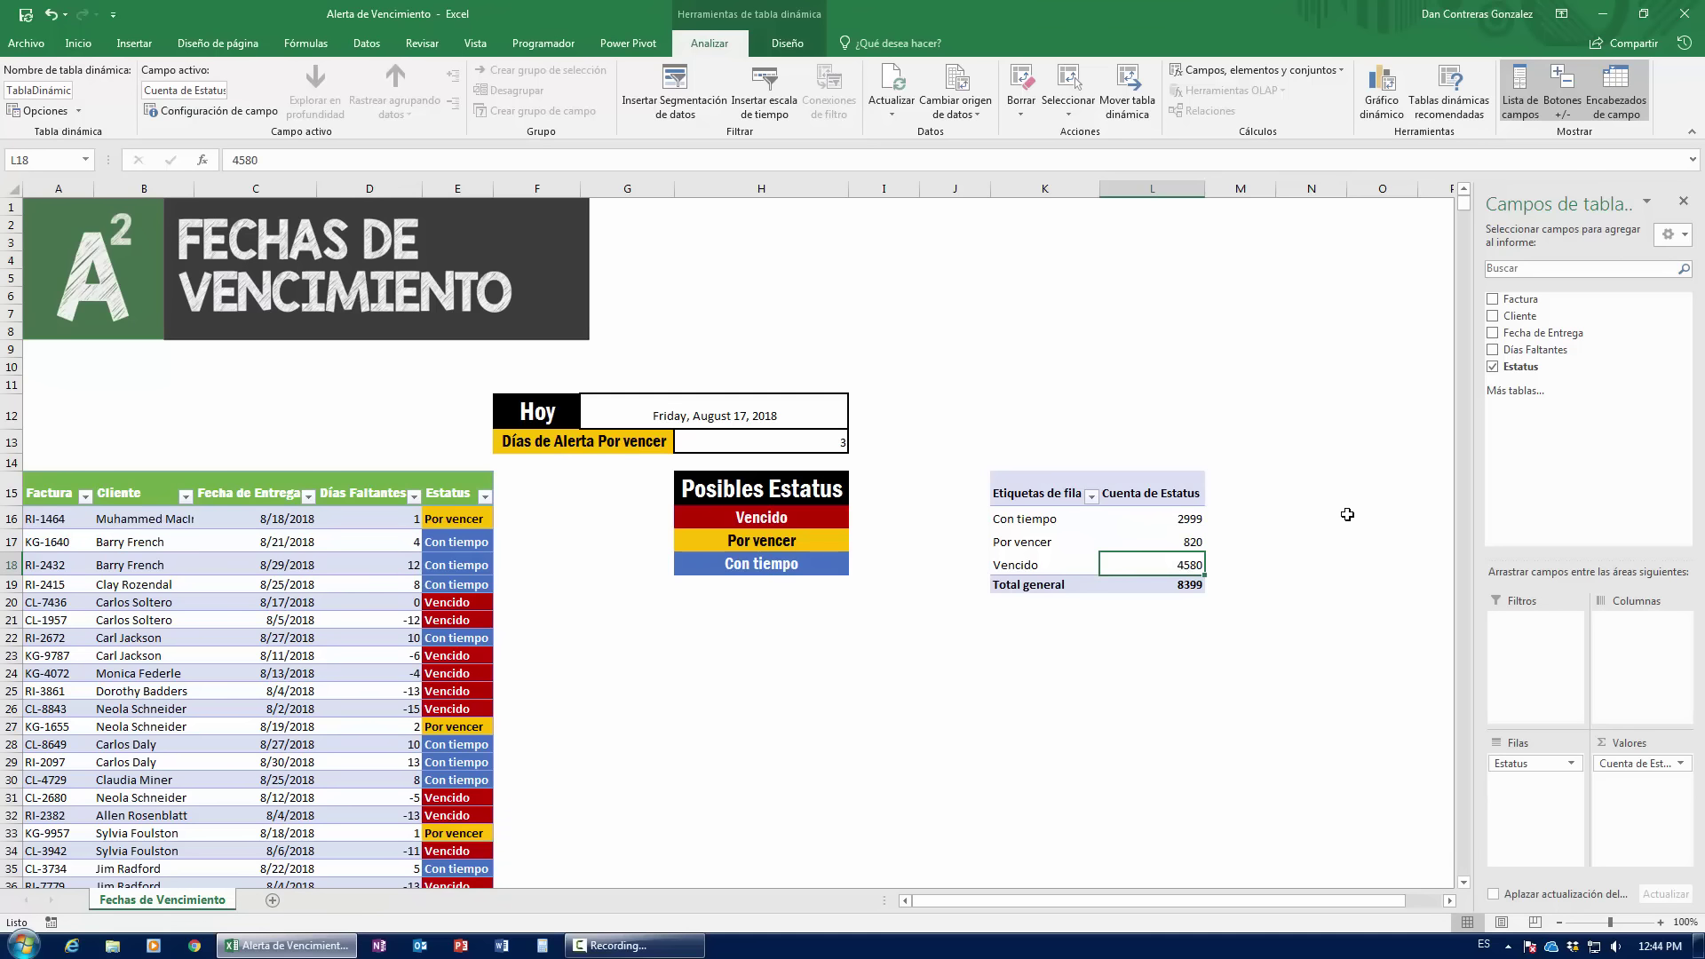
{"action": "left_click", "coordinate": [824, 442]}
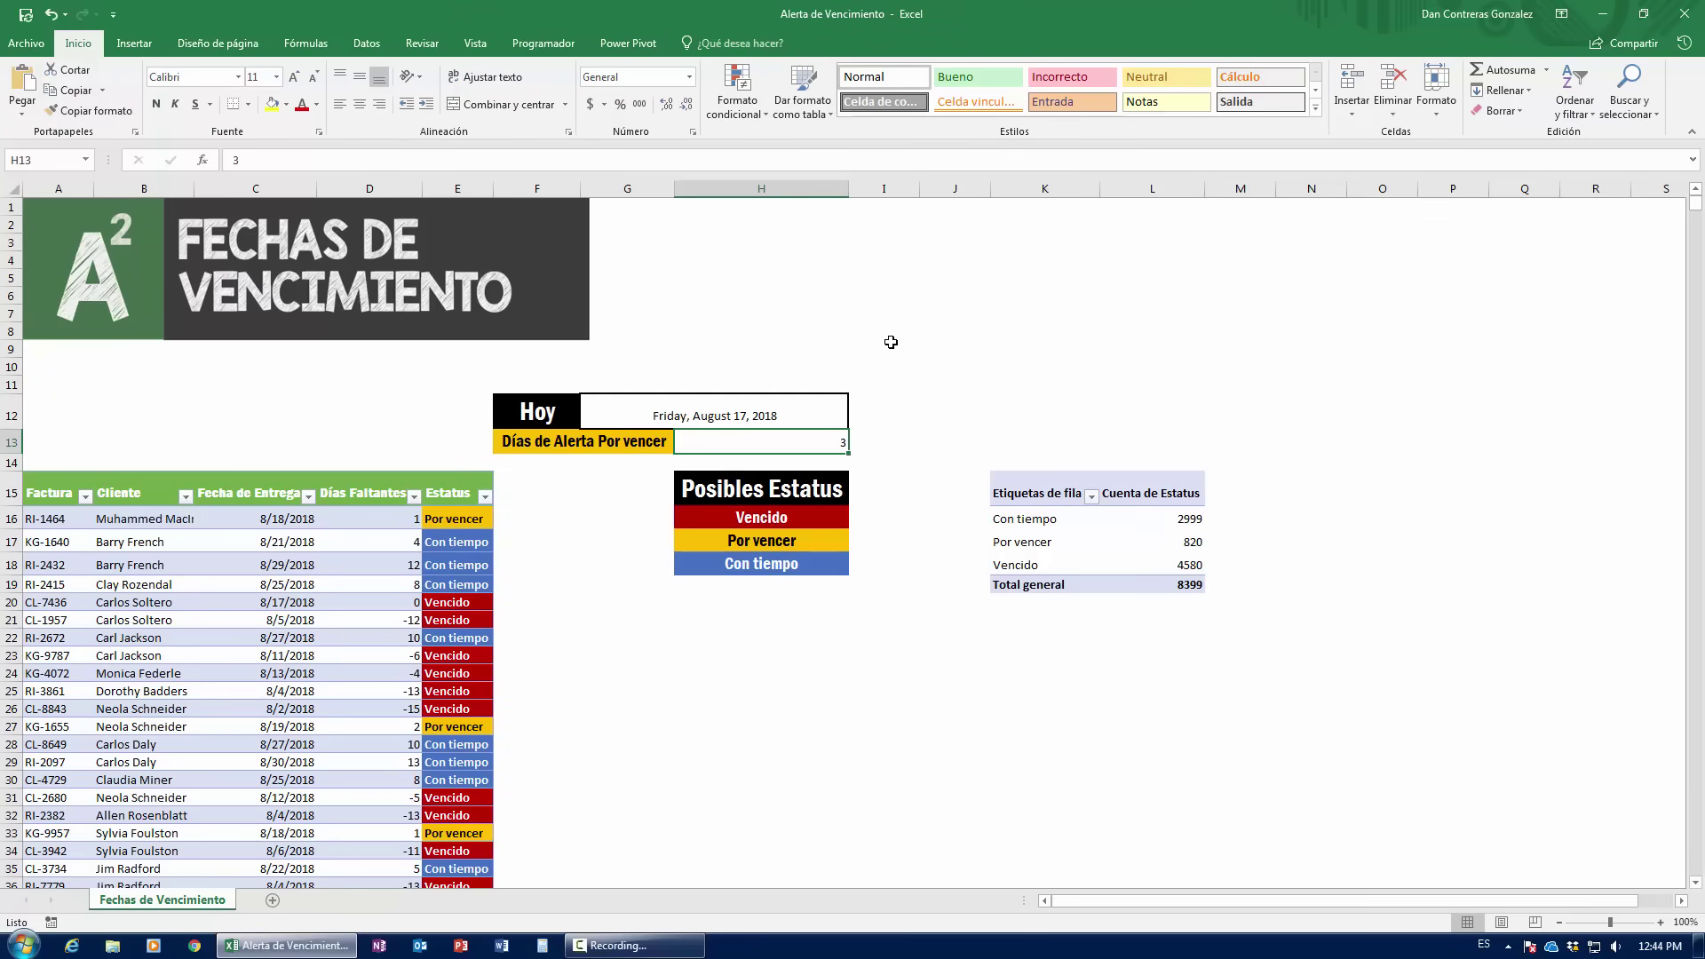
- Set the alert days in H13 to 5 and refresh the pivot table
{"action": "type", "text": "5"}
{"action": "key", "text": "Return"}
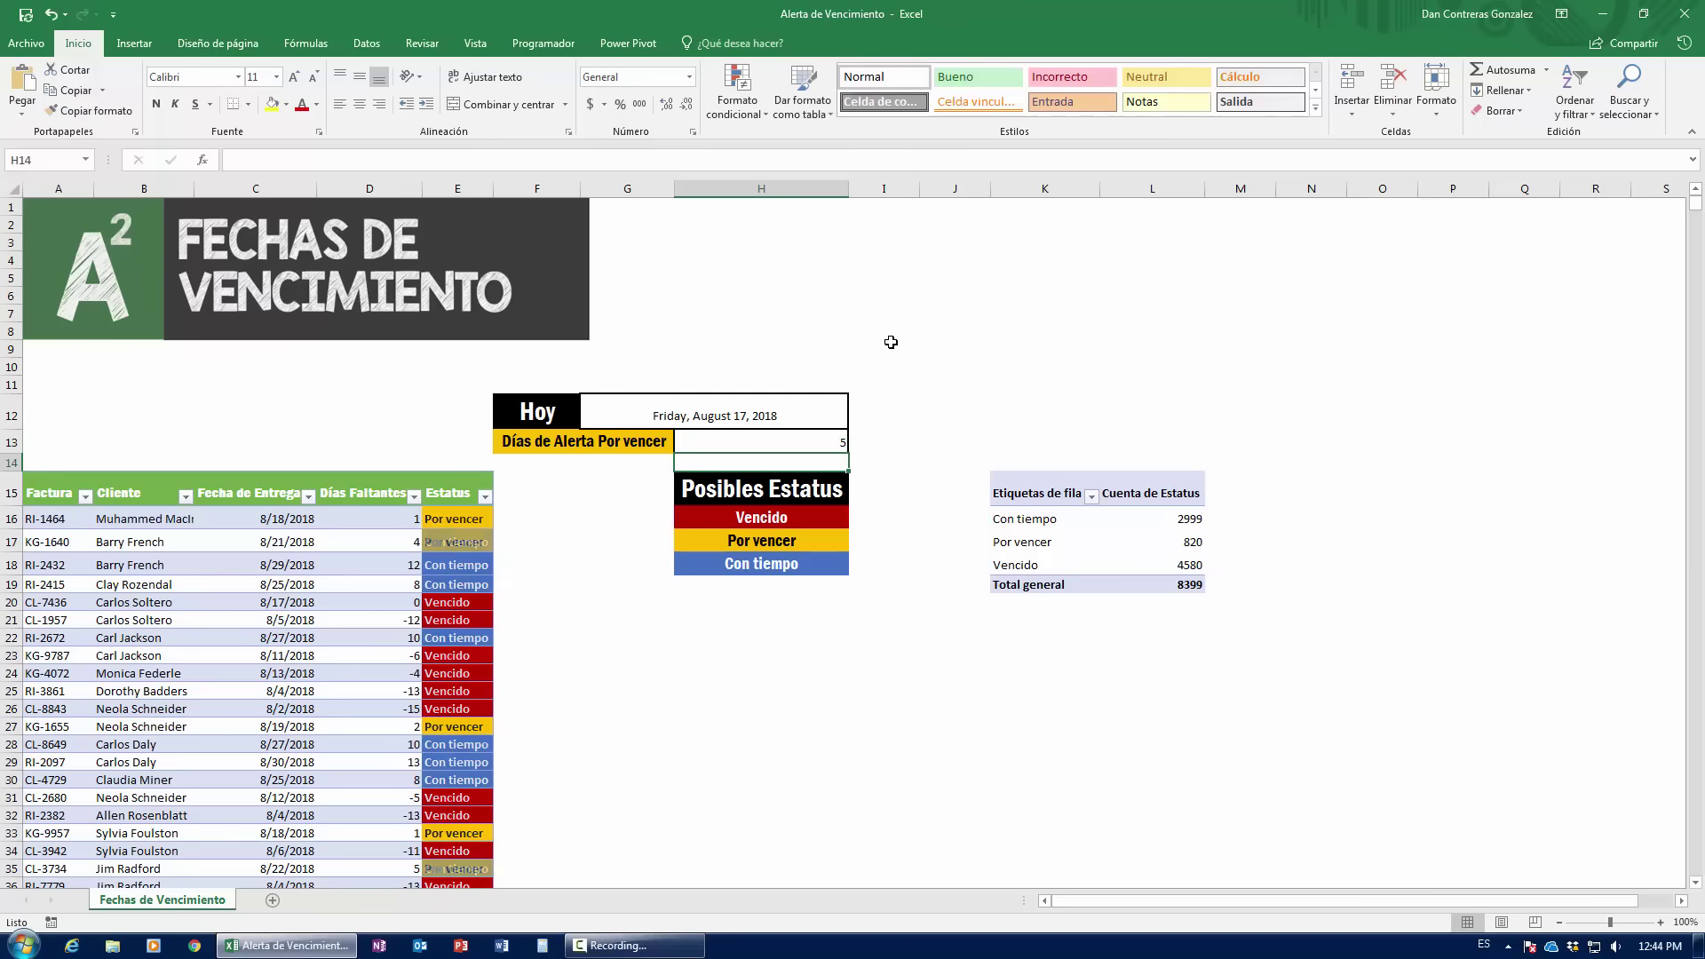
{"action": "left_click", "coordinate": [1021, 519]}
{"action": "left_click", "coordinate": [710, 43]}
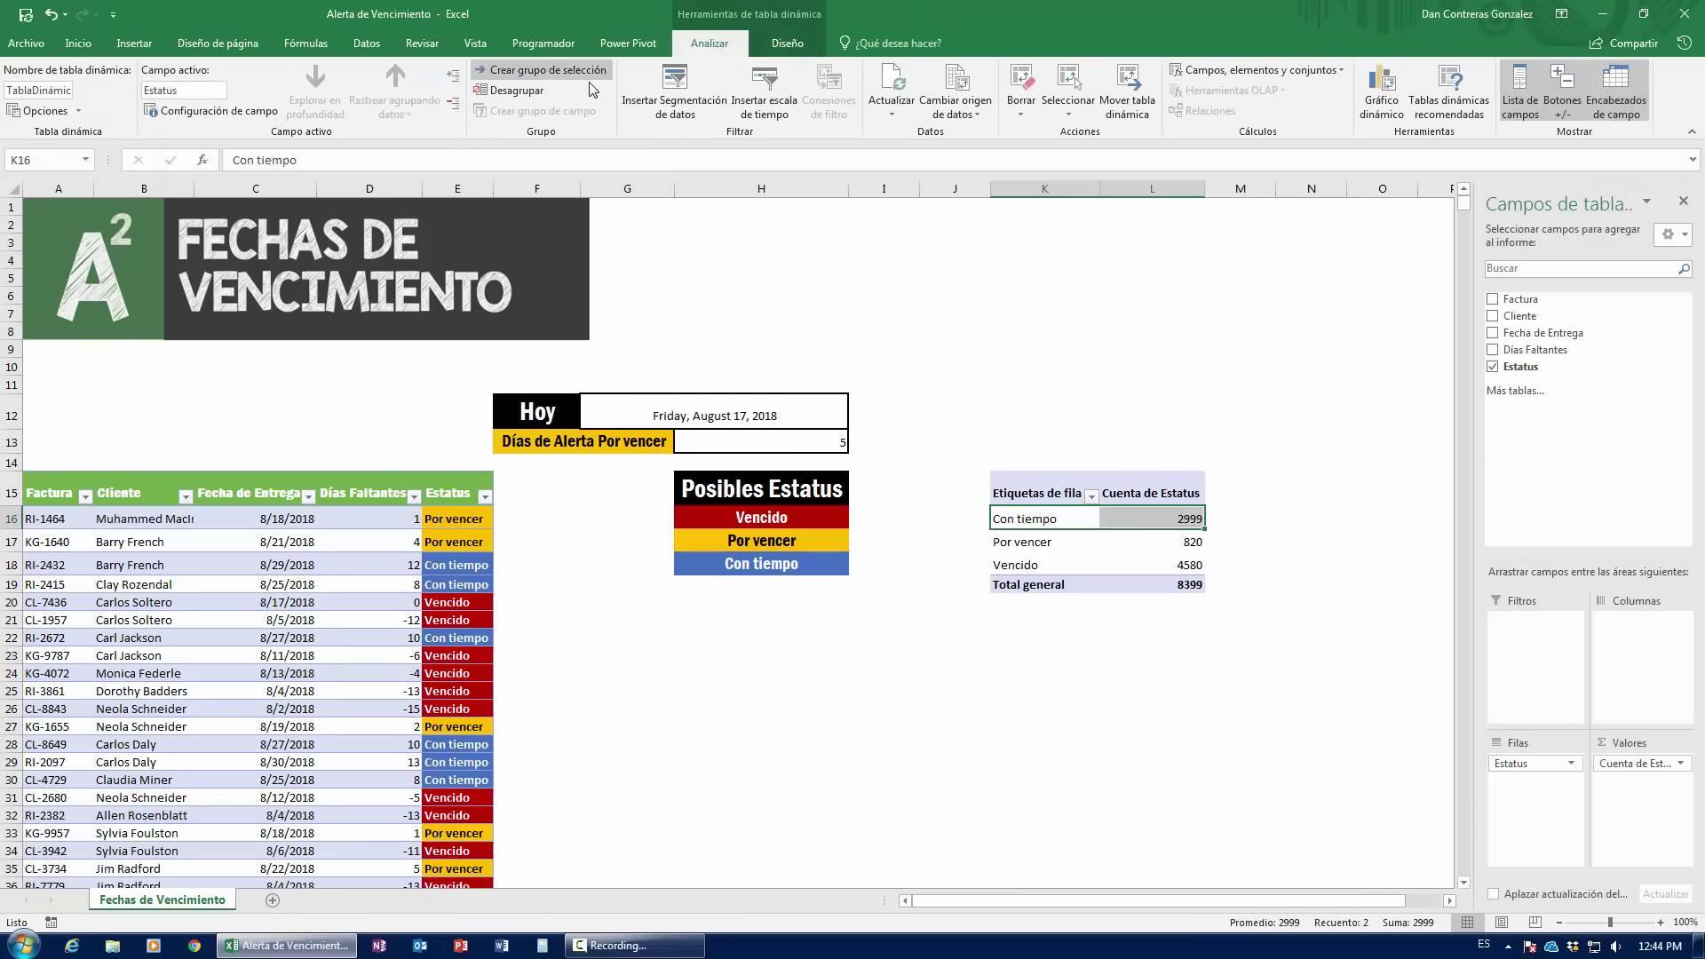
{"action": "scroll", "coordinate": [812, 50], "scroll_direction": "down", "scroll_amount": 1}
{"action": "scroll", "coordinate": [899, 78], "scroll_direction": "up", "scroll_amount": 1}
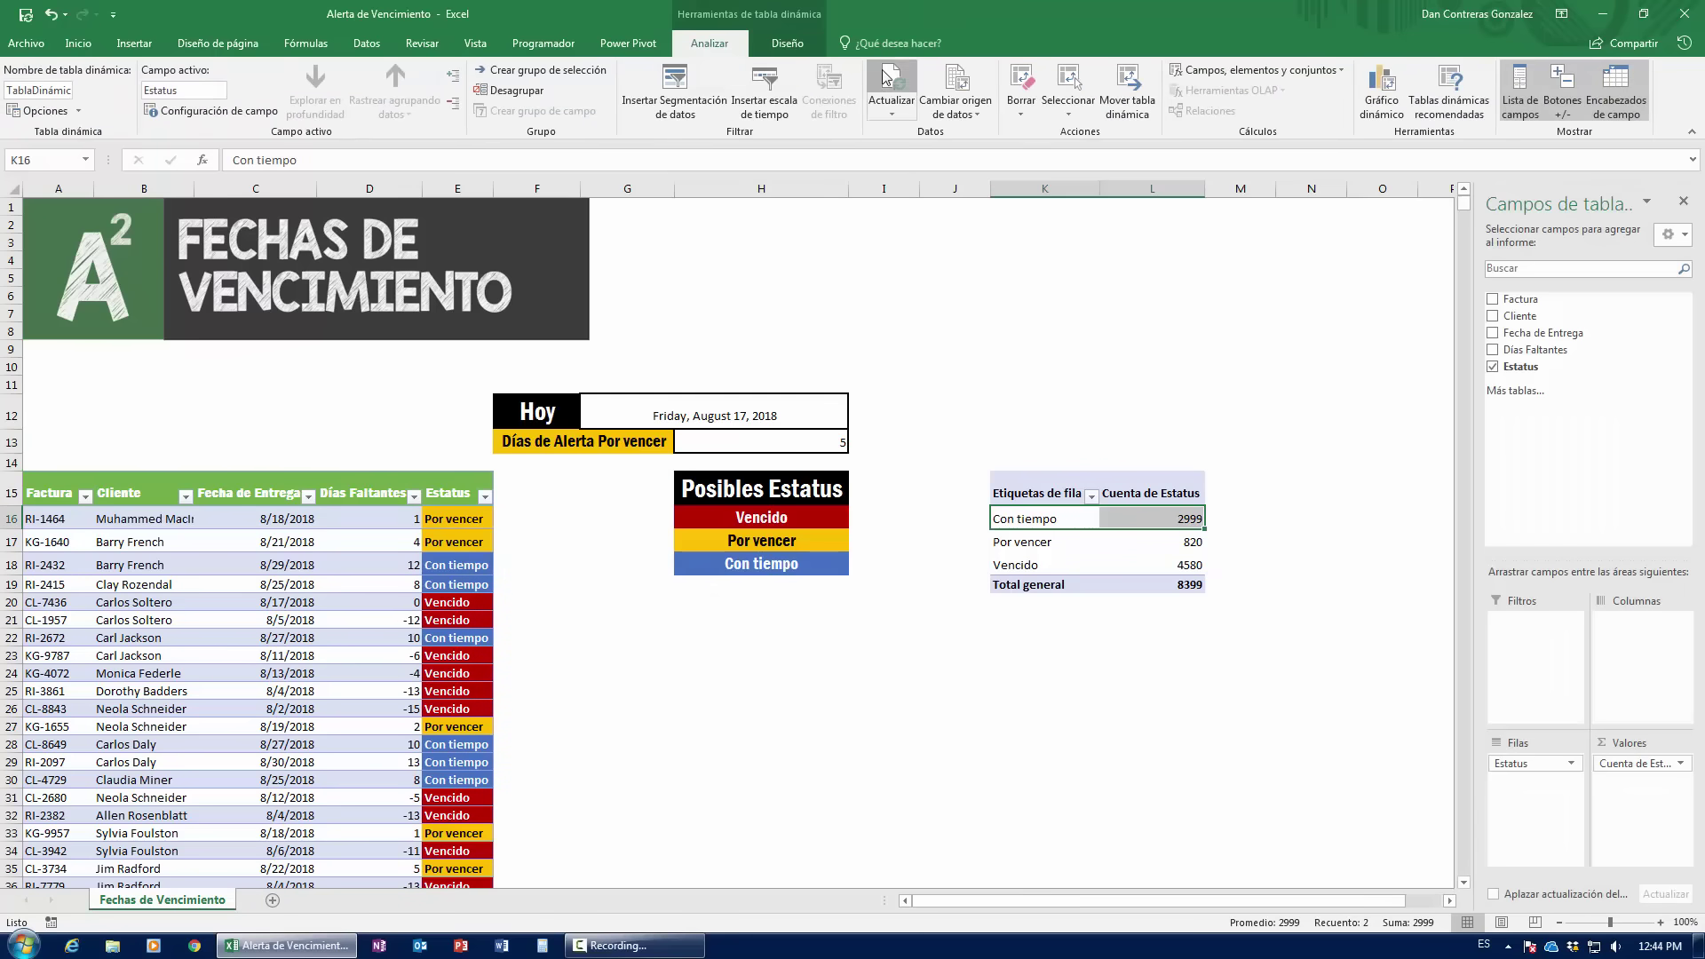
{"action": "left_click", "coordinate": [883, 71]}
- Check the updated Por vencer count of 1374 and the status formula in E18
{"action": "left_click", "coordinate": [1134, 655]}
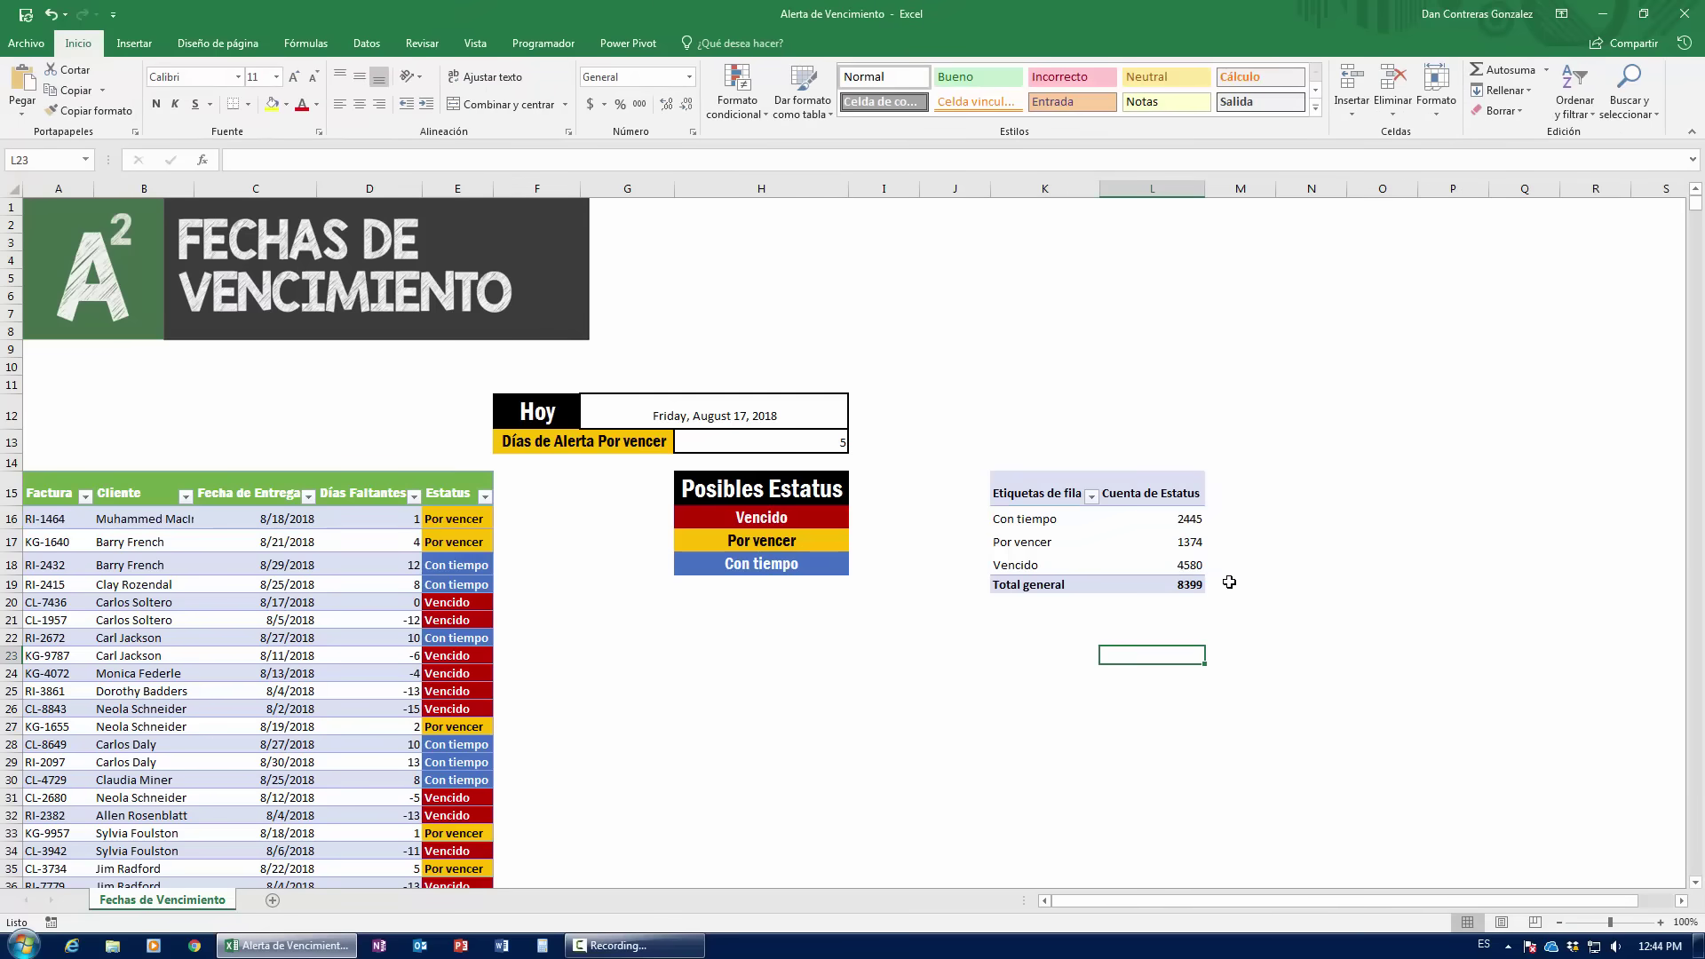
{"action": "left_click", "coordinate": [1184, 543]}
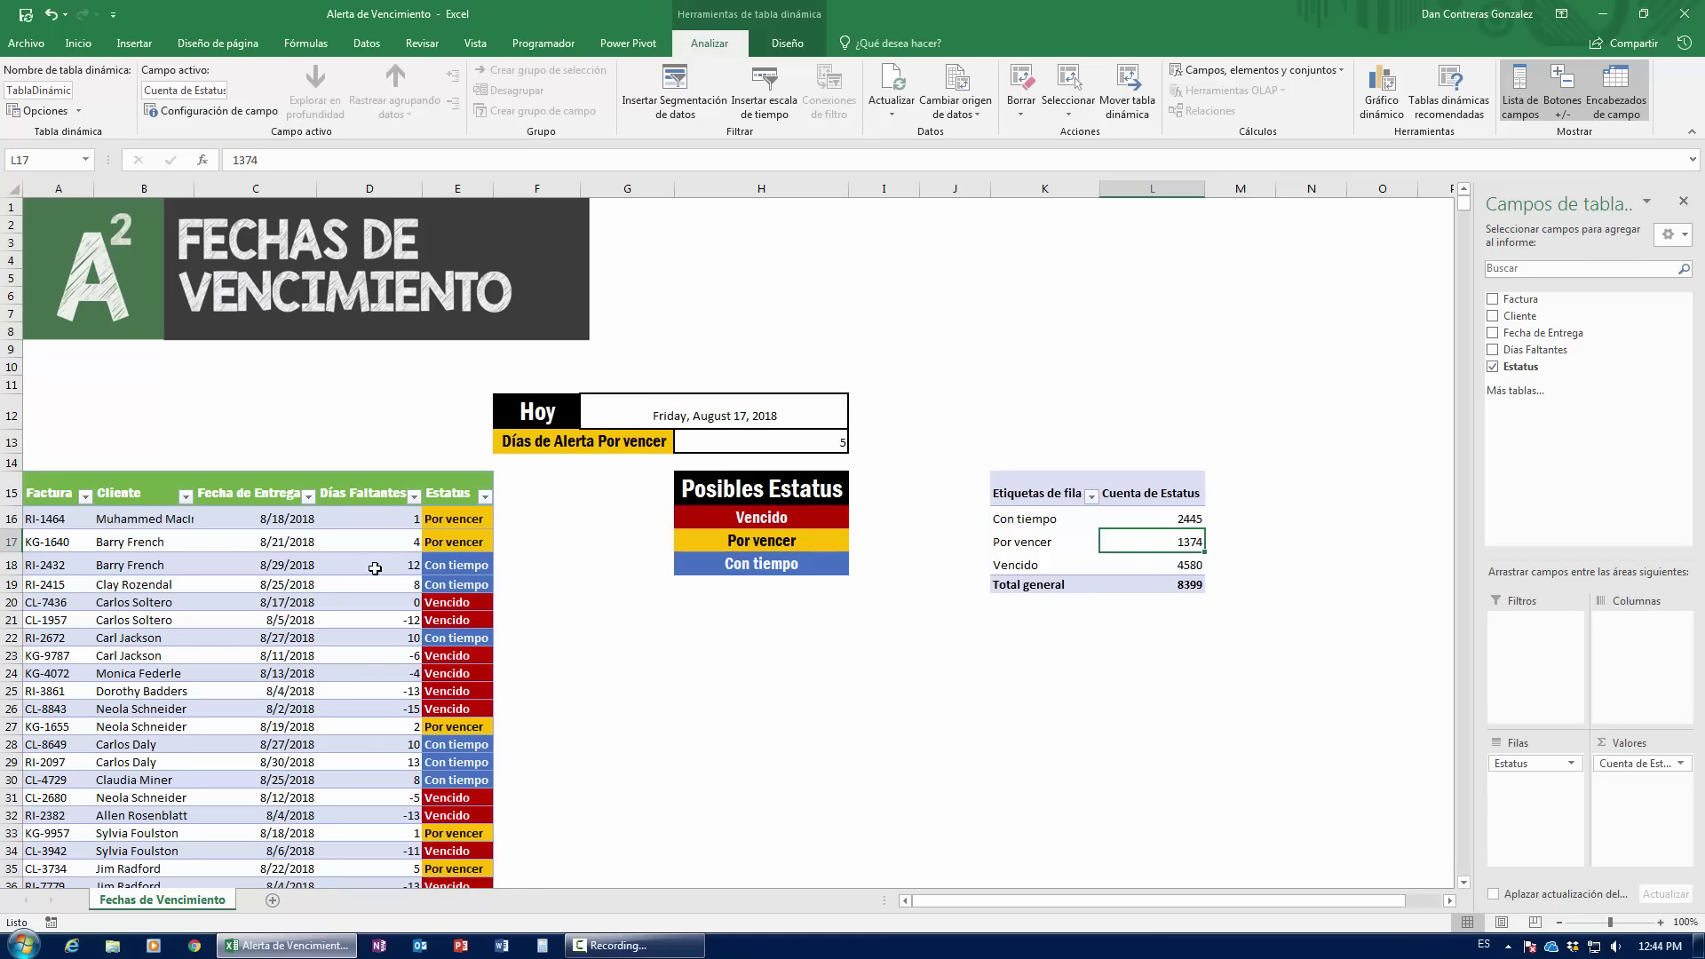
{"action": "left_click", "coordinate": [1024, 542]}
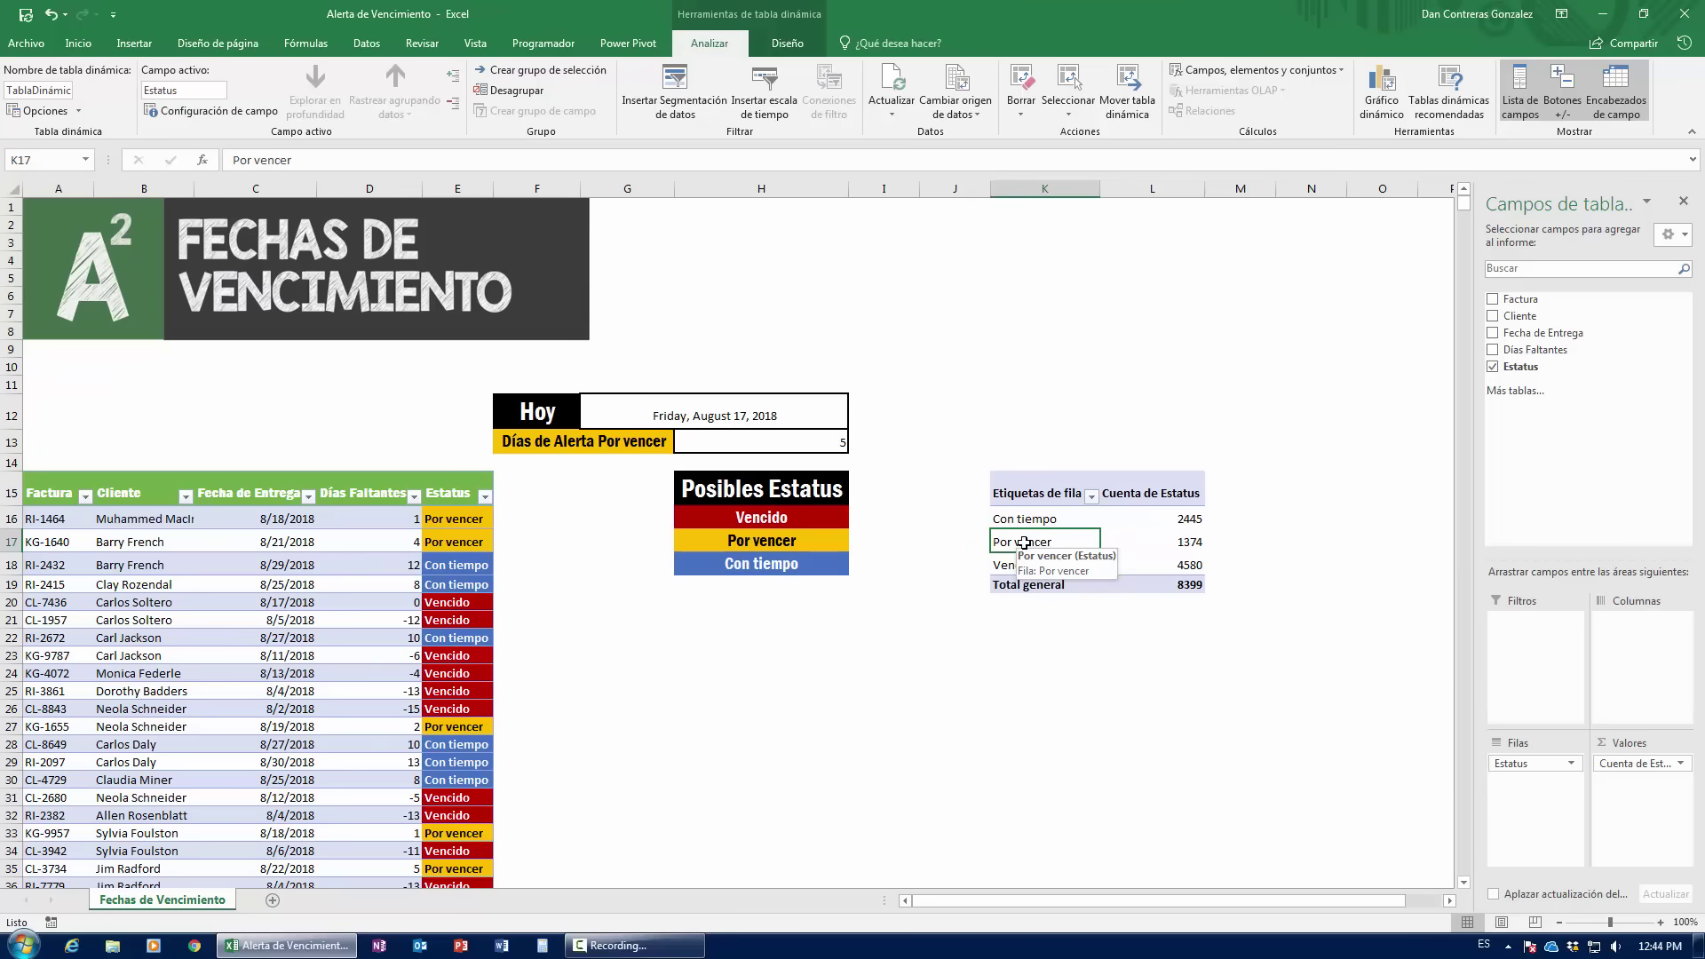
{"action": "left_click", "coordinate": [452, 557]}
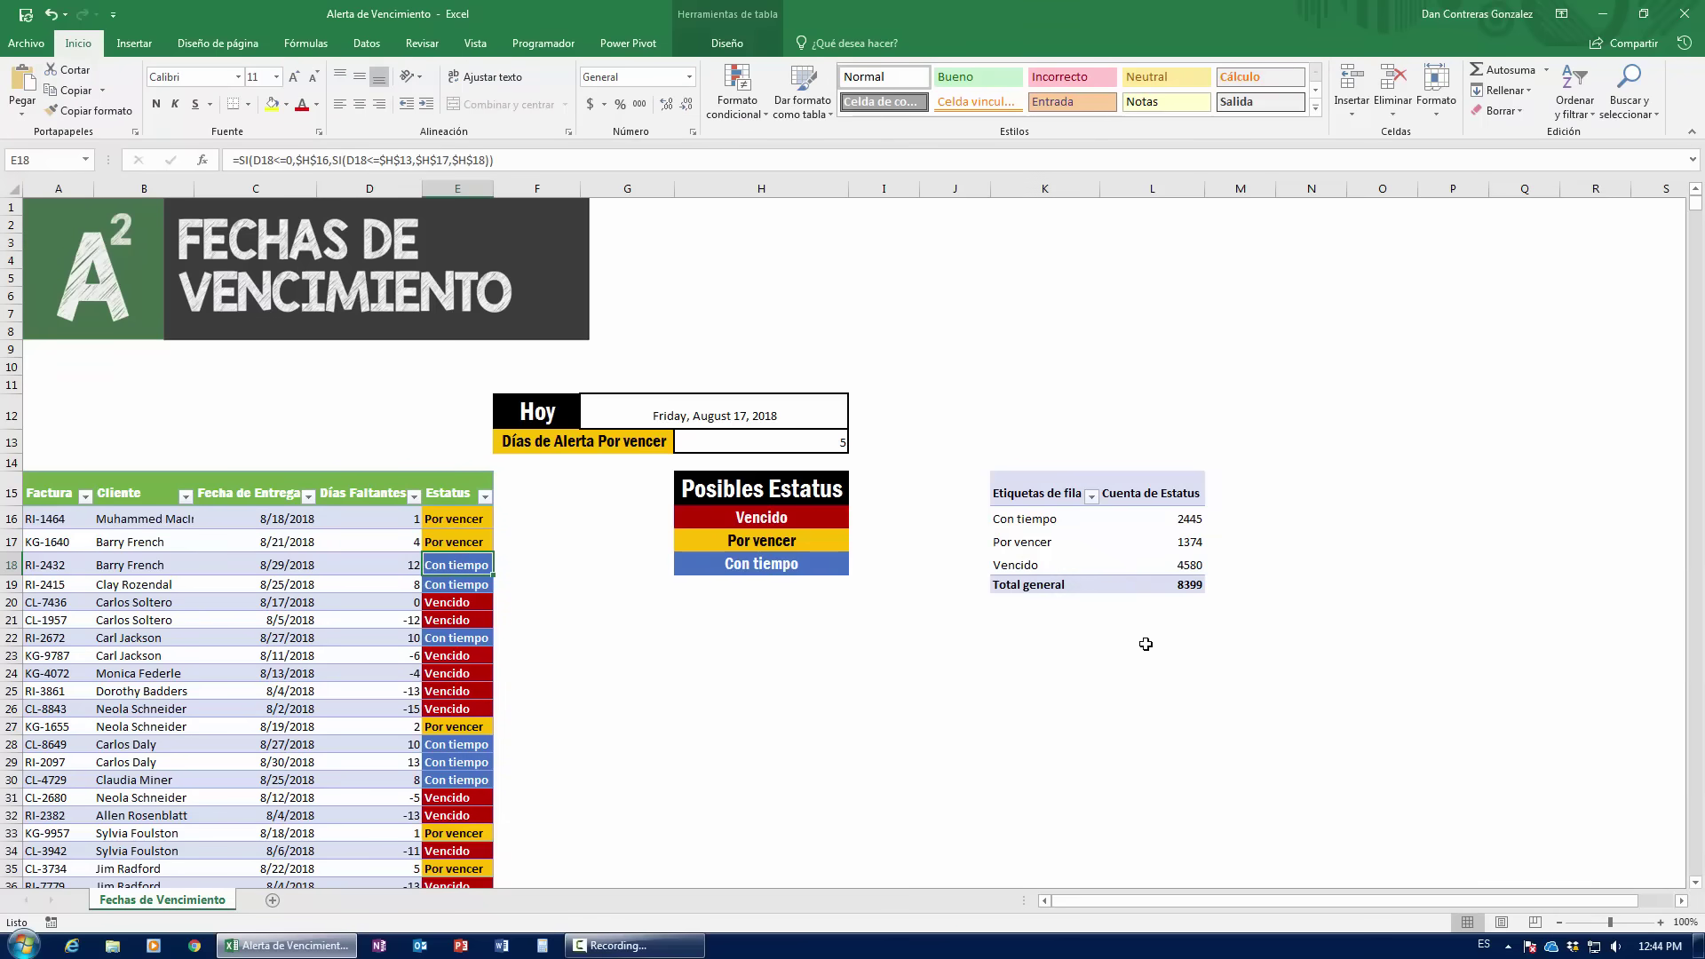
{"action": "left_click", "coordinate": [1159, 565]}
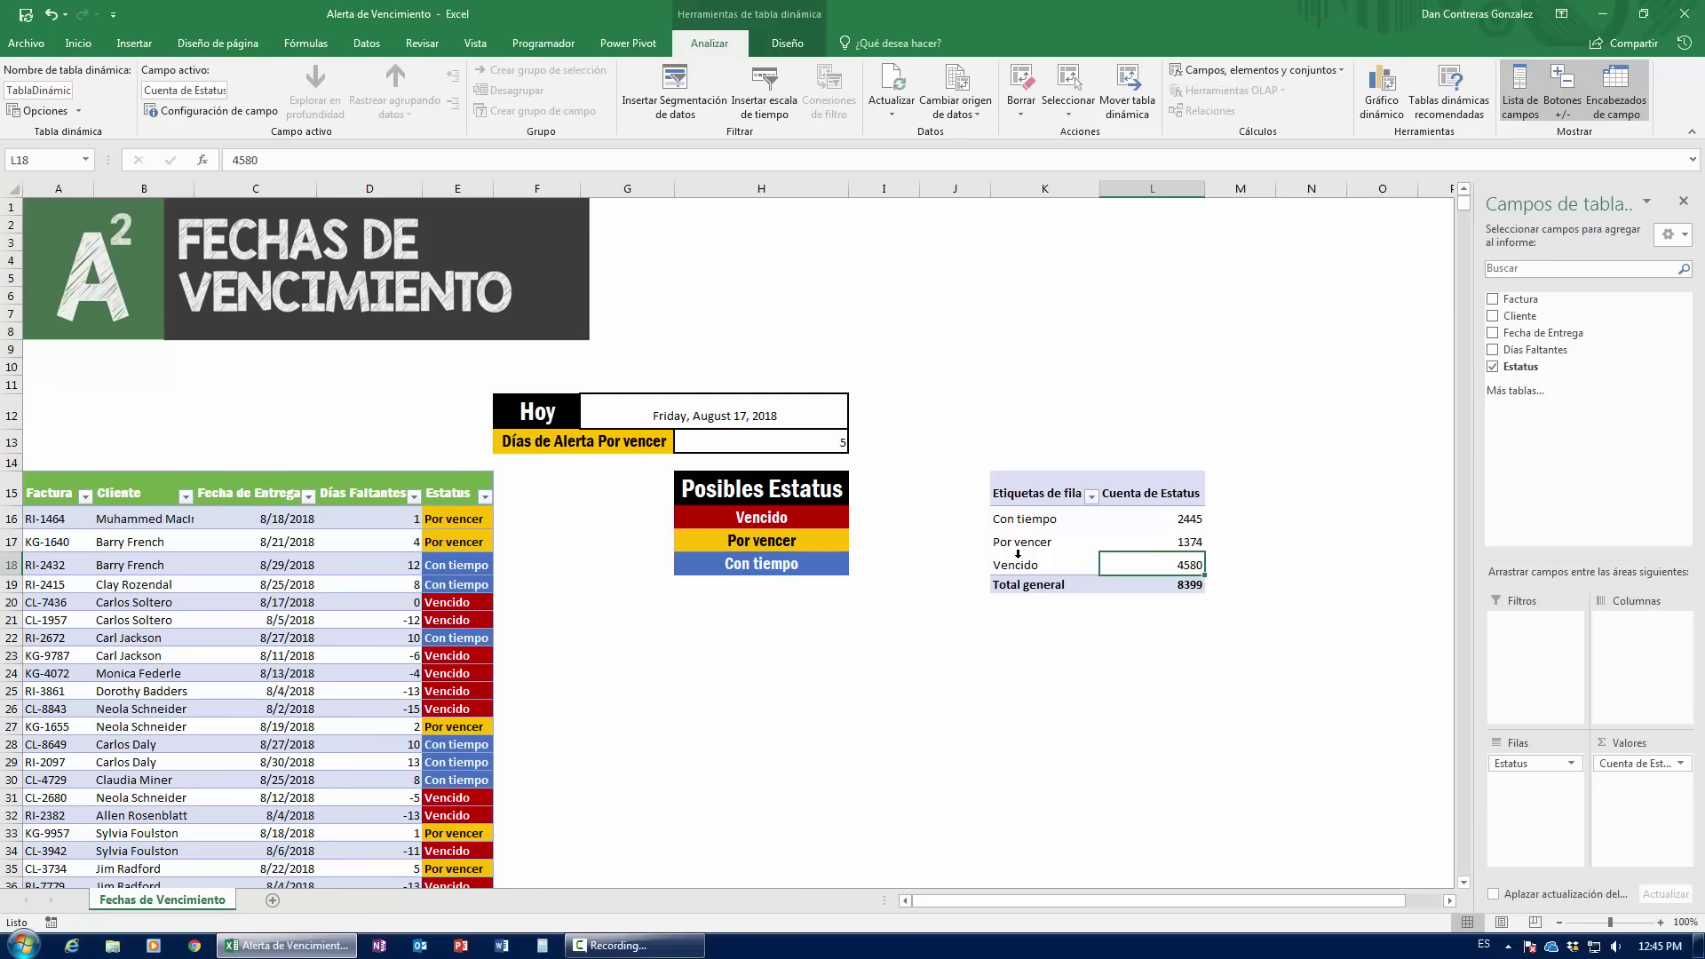
{"action": "left_click", "coordinate": [1077, 538]}
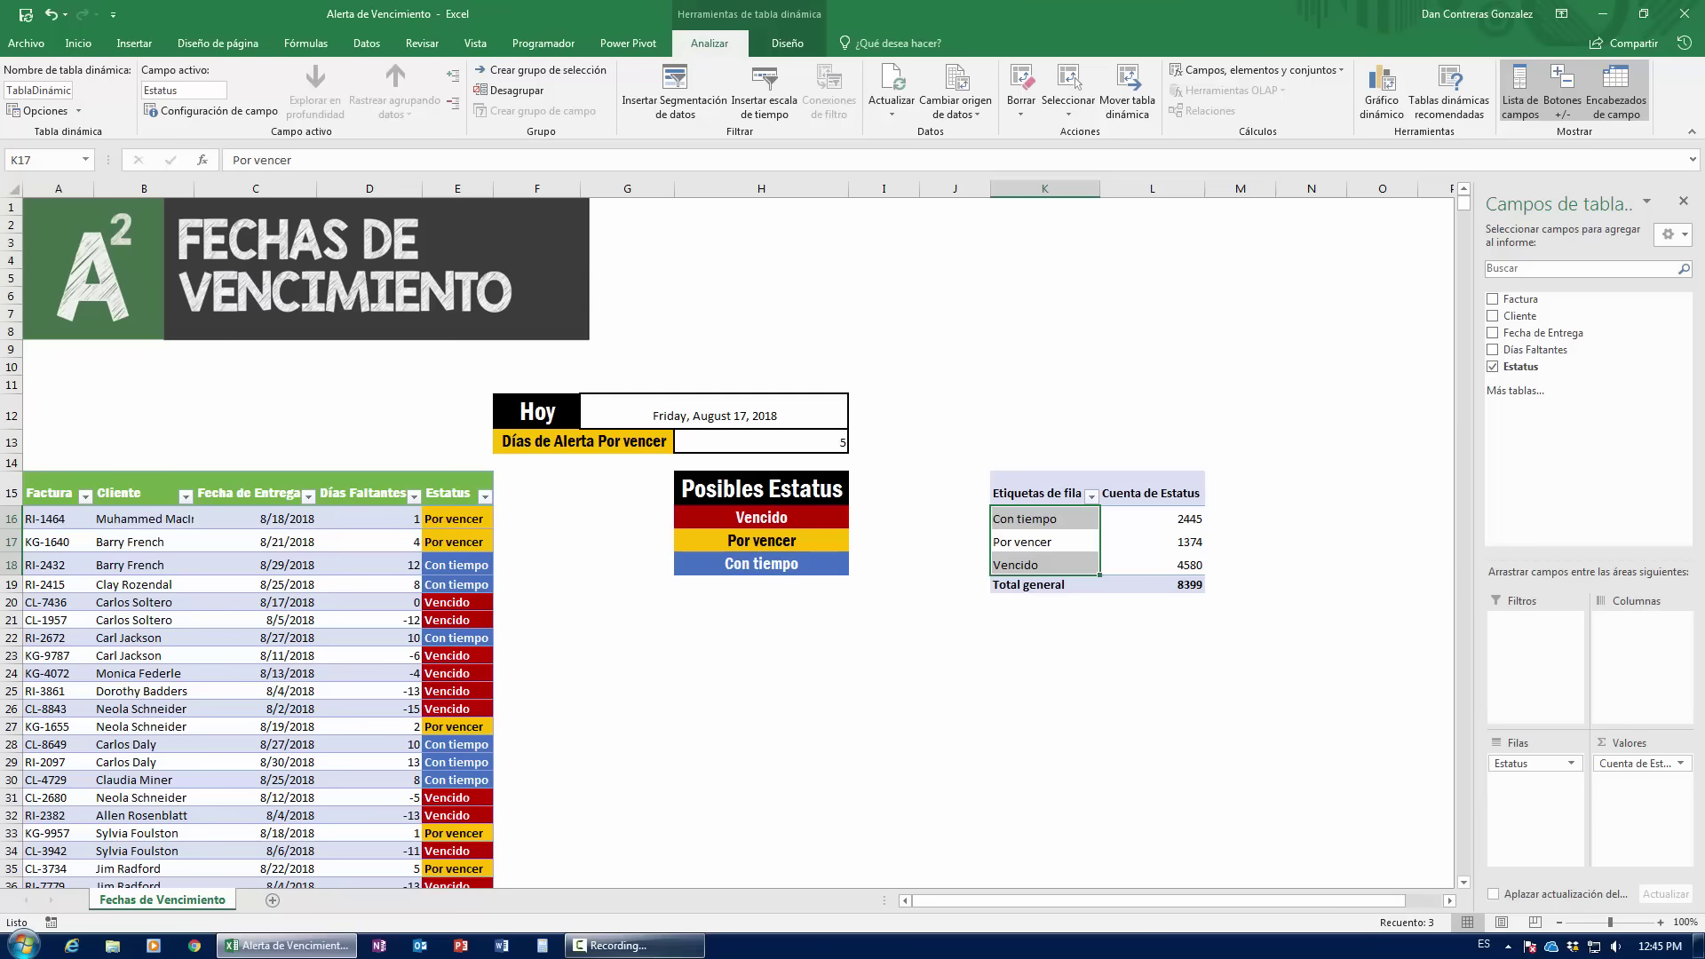
{"action": "left_click", "coordinate": [635, 946]}
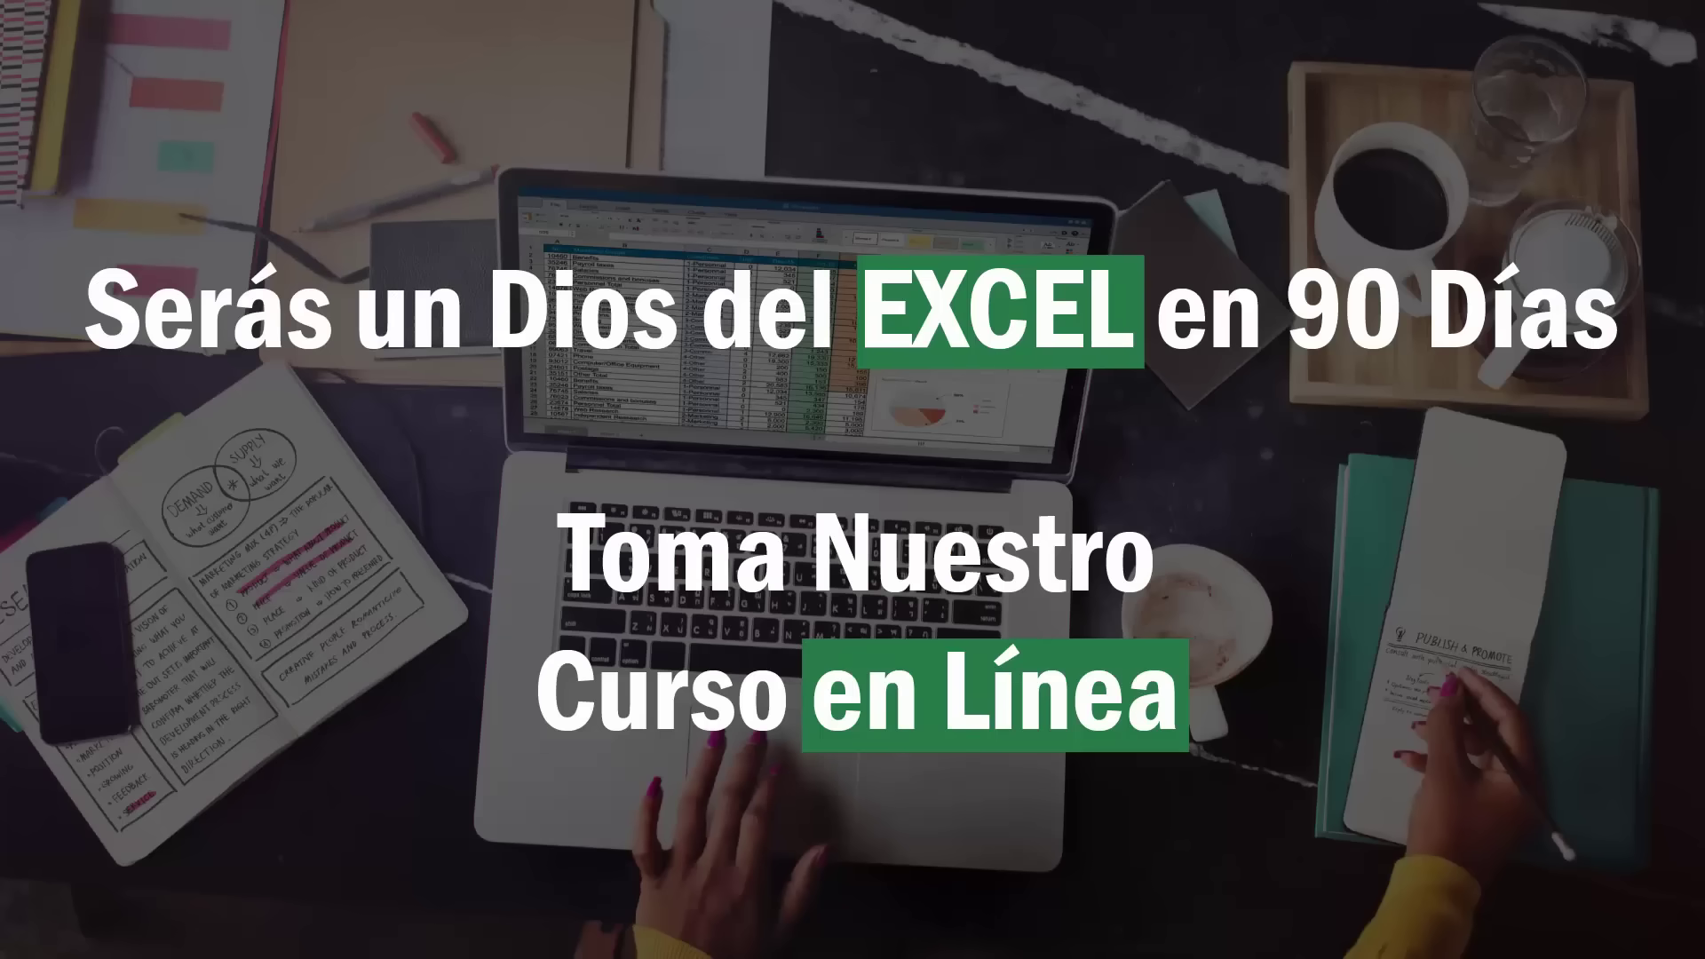